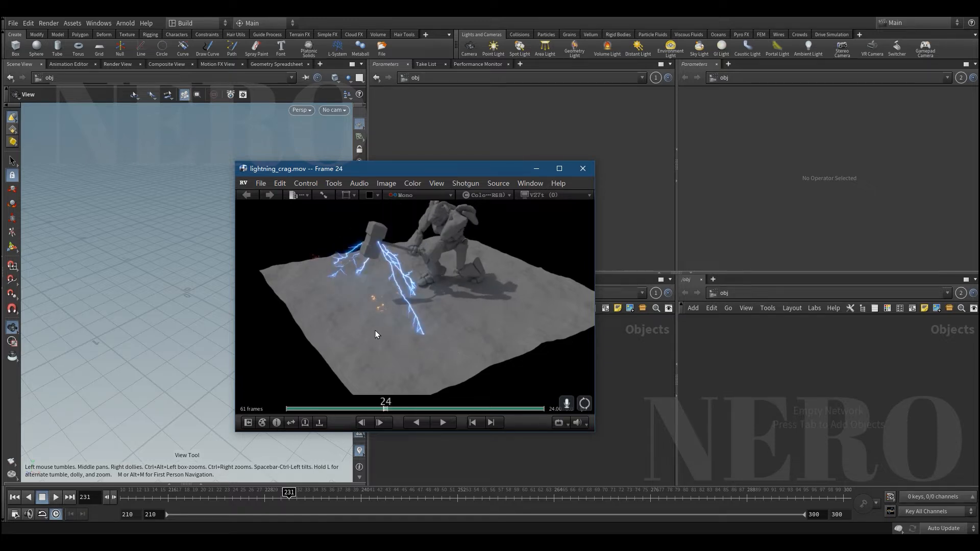
- Examine the lightning around the hammer in lightning_crag.mov frame by frame up to frame 40 and put the player away
scroll(395, 304, up, 4)
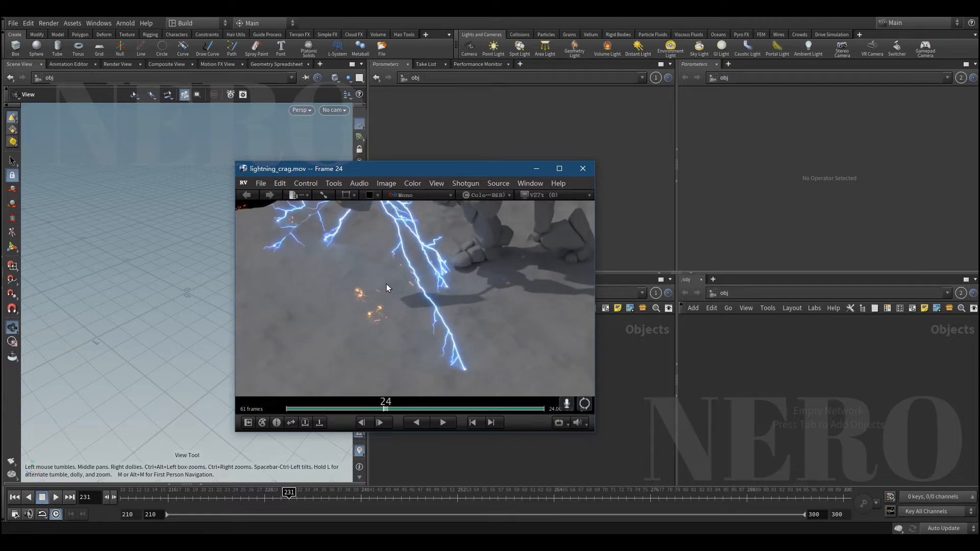
middle_drag(385, 282, 448, 348)
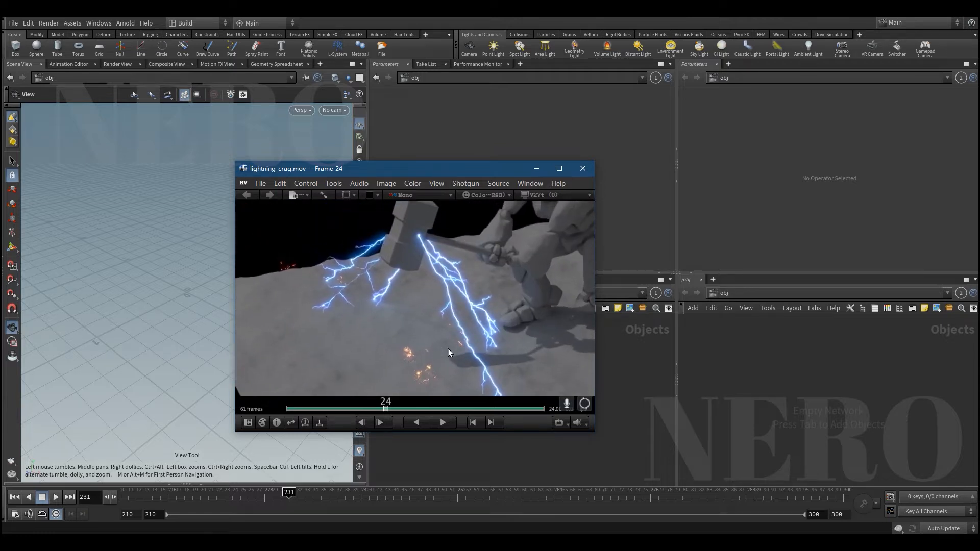
key(Right)
key(Right)
key(Right)
key(Right)
key(Right)
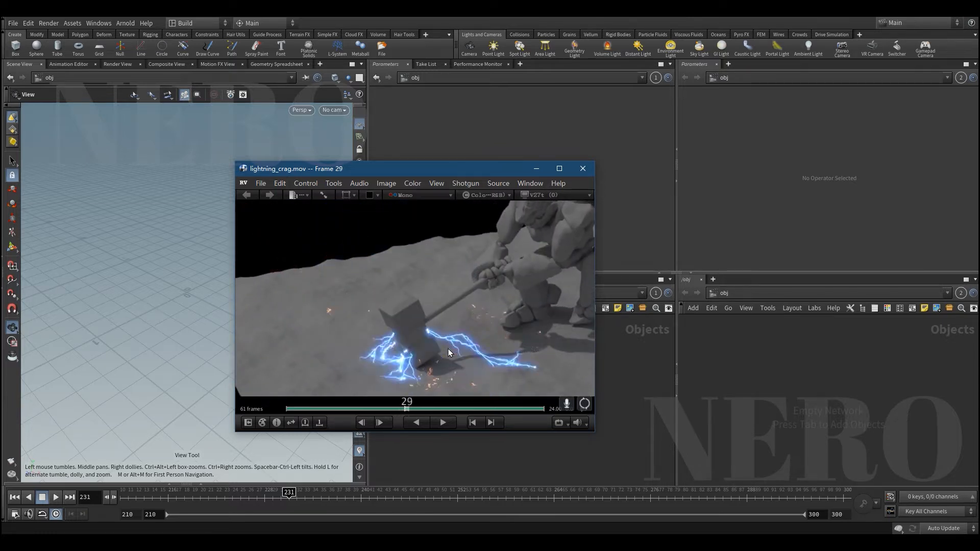
key(Right)
key(Right)
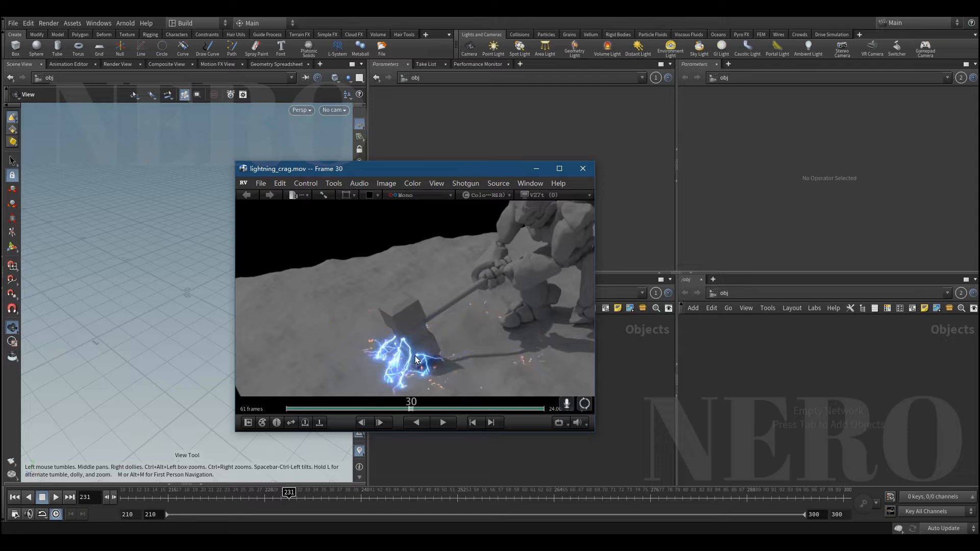
key(Right)
key(Right)
key(Left)
key(Left)
key(Left)
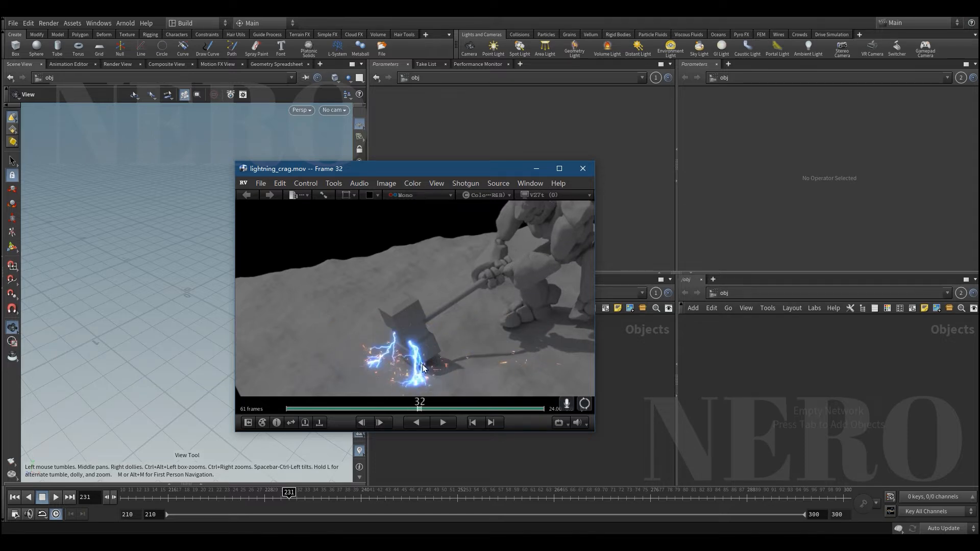
key(Right)
key(Right)
key(Right)
key(Right)
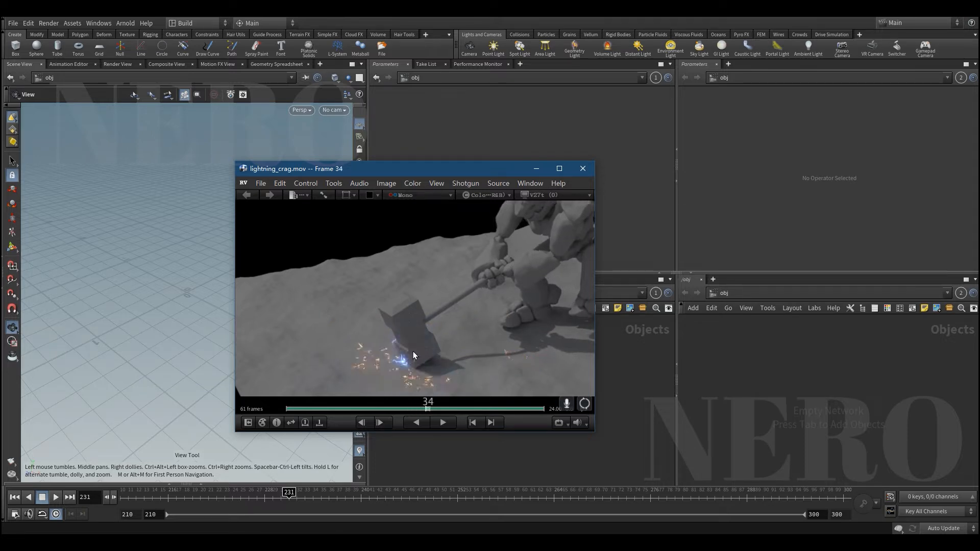
key(Right)
key(Right)
key(Right)
key(Right)
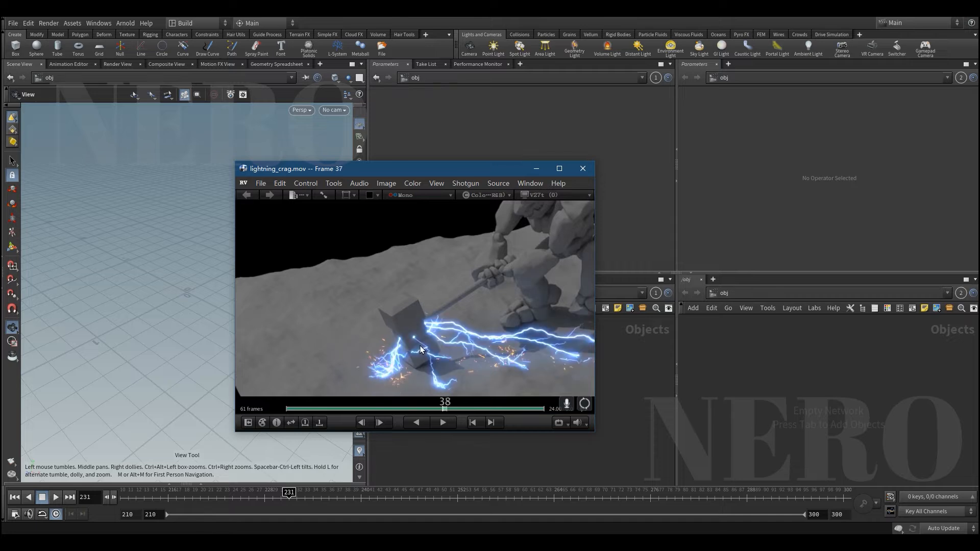
key(Right)
key(Right)
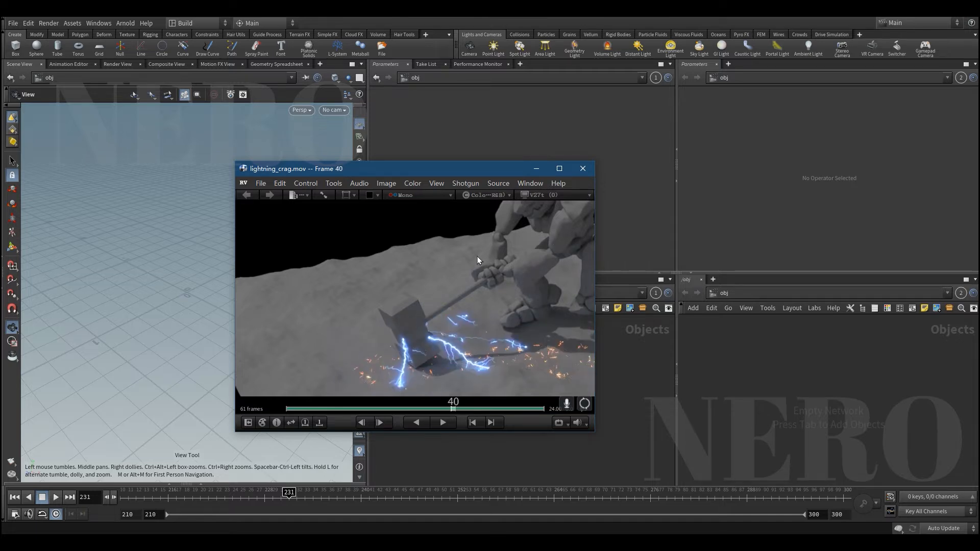
click(536, 169)
- Add a Test Geometry: Crag object to the scene and go inside it
key(Tab)
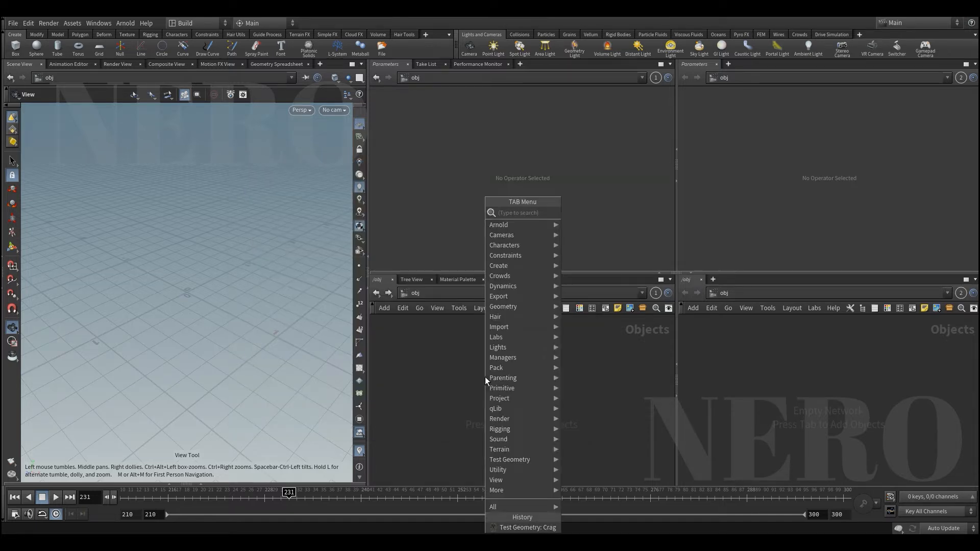
text(crag)
key(Return)
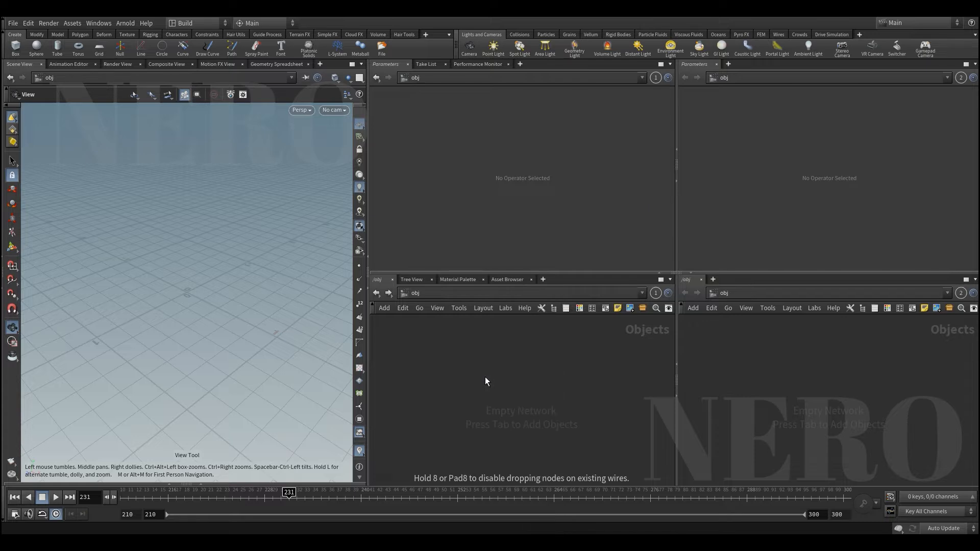
click(485, 378)
double_click(484, 377)
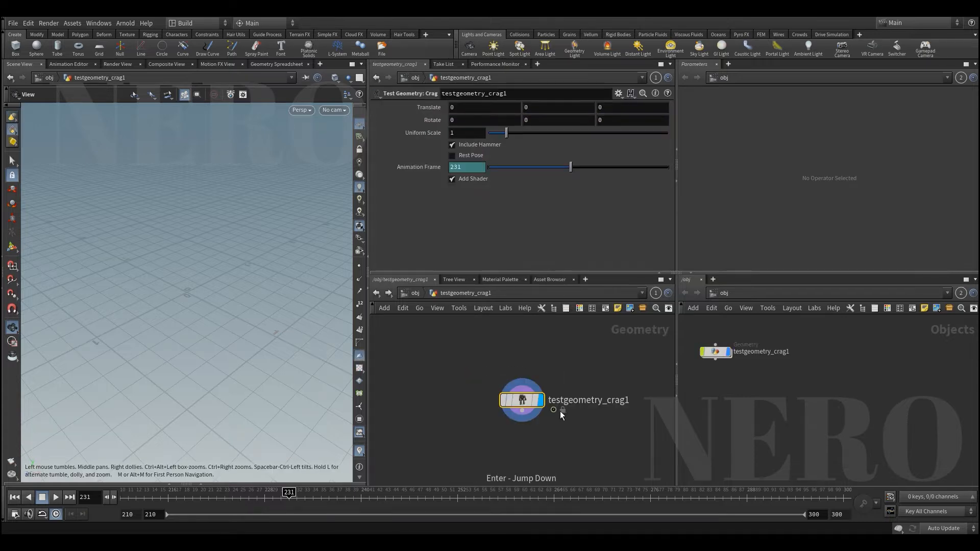
- Frame the Crag character and scrub its hammer swing animation from frame 210
key(g)
drag(180, 310, 244, 284)
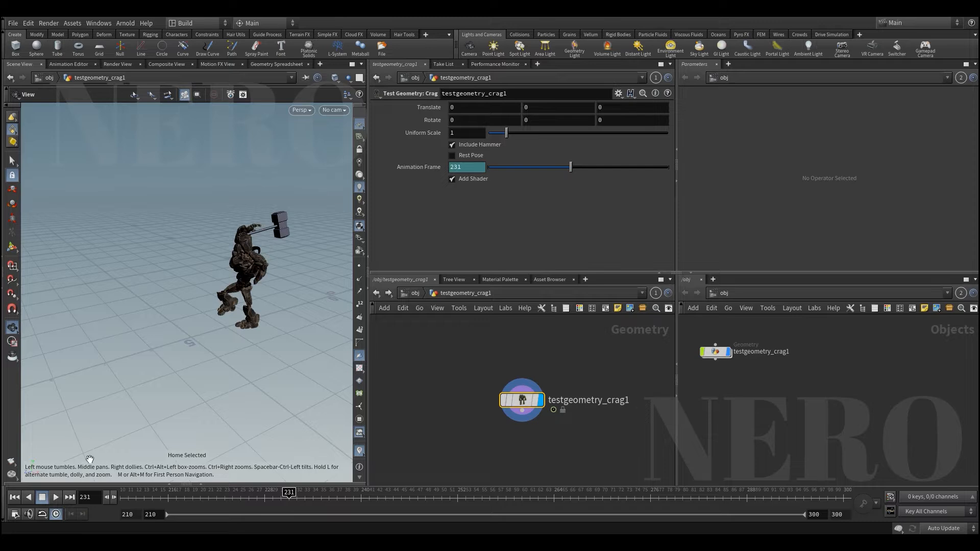
drag(153, 498, 112, 493)
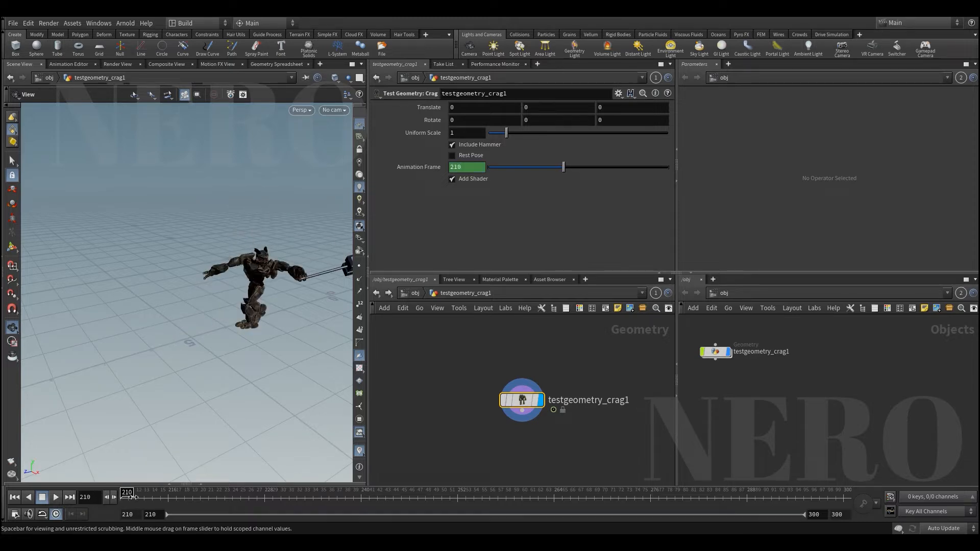
drag(134, 495, 543, 470)
- Create a new camera from the current view and turn off Add Shader on the Crag geometry
click(334, 110)
click(352, 142)
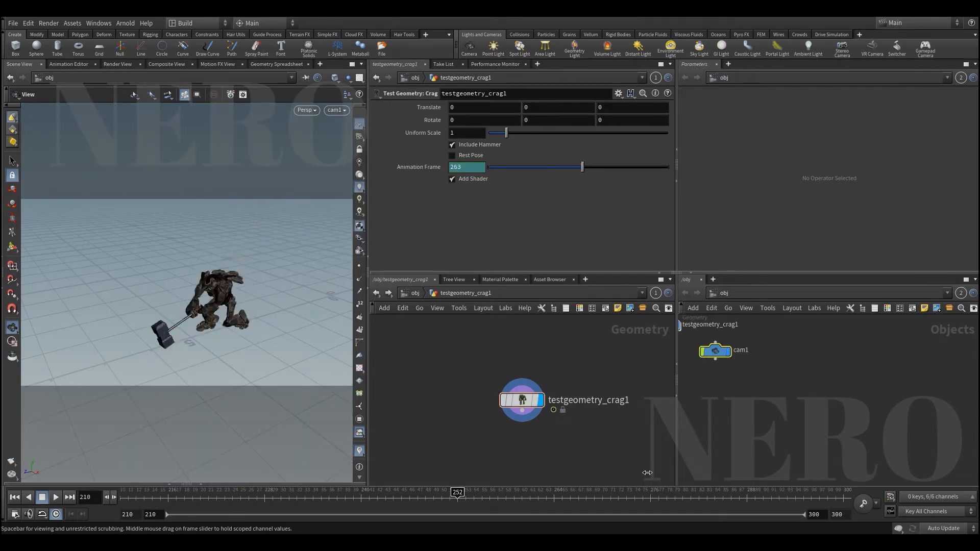
click(475, 179)
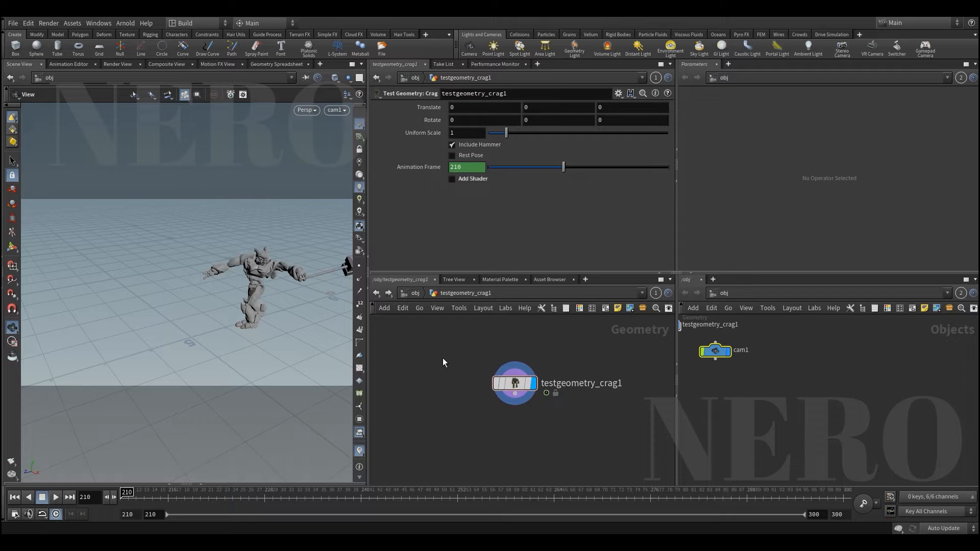
- Isolate the hammer at frame 240 with a Blast set to Delete Non Selected, and show the full Crag as a template
drag(178, 494, 361, 493)
key(s)
key(Delete)
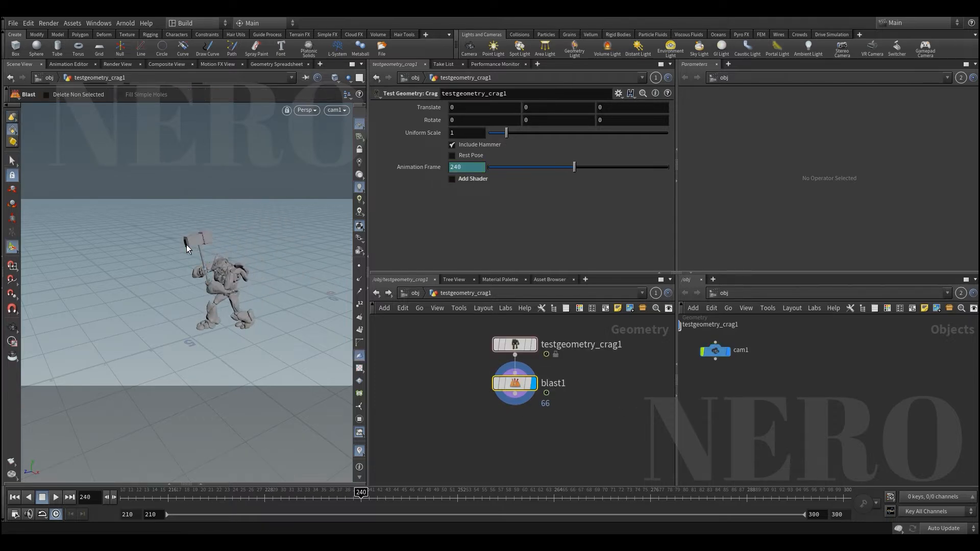
click(468, 143)
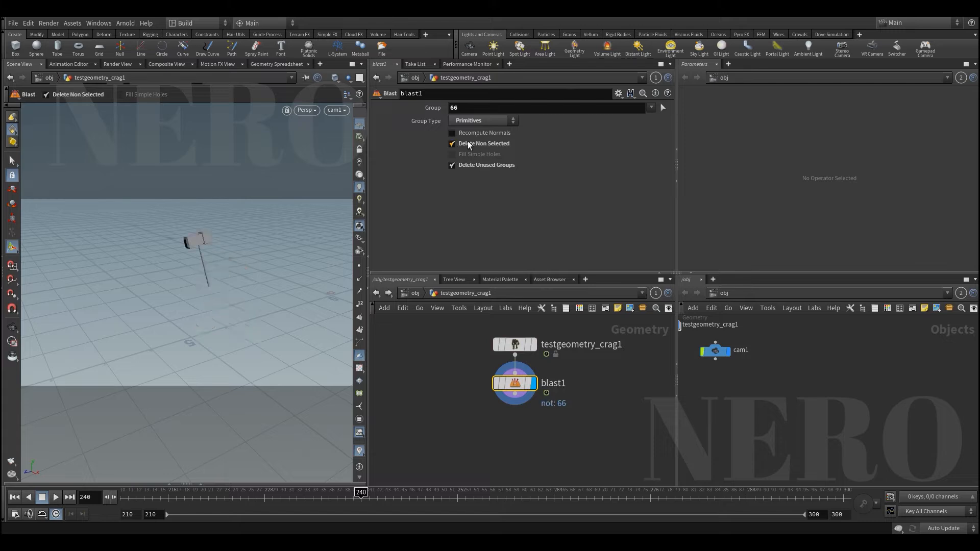
click(529, 345)
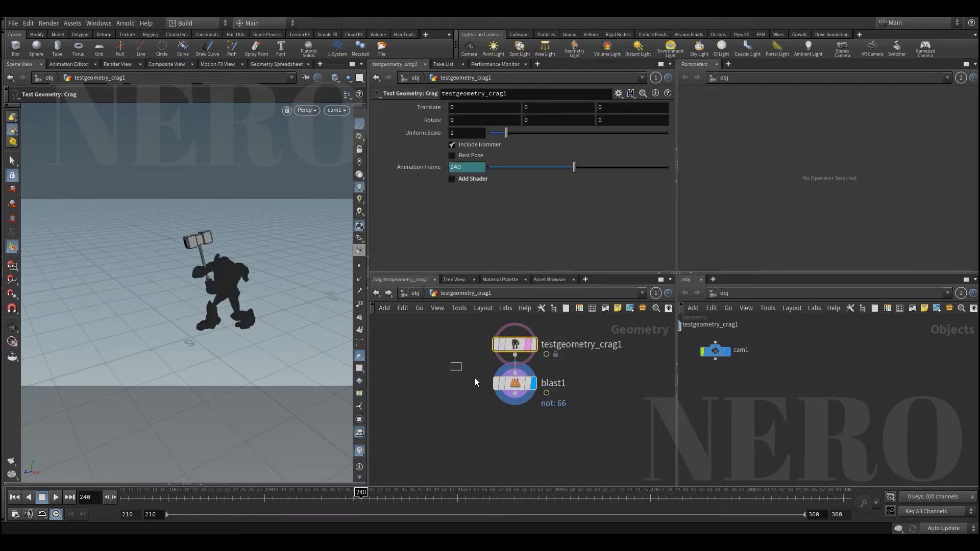
- Add a Convert node after the hammer Blast to turn it into polygons
scroll(517, 399, up, 2)
click(520, 383)
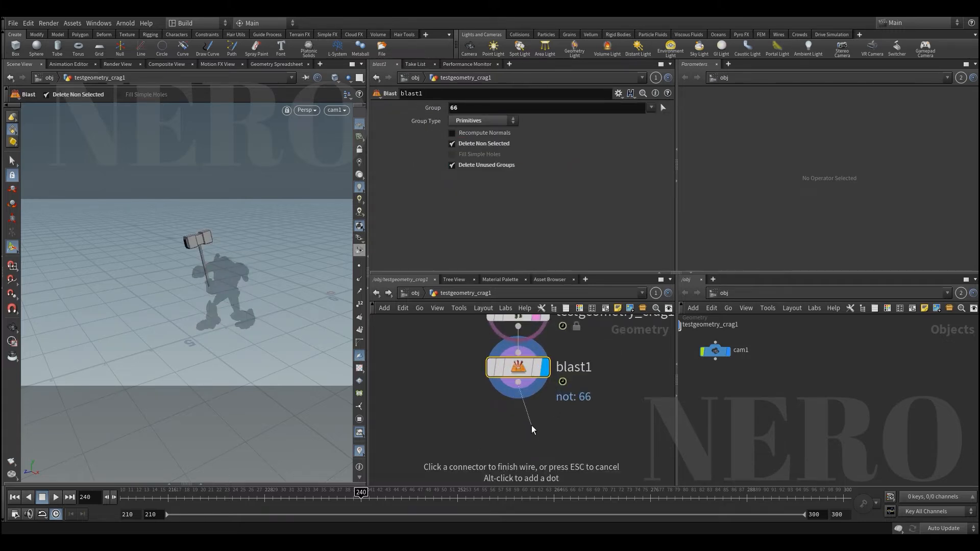
key(Tab)
text(conv)
key(Return)
key(Return)
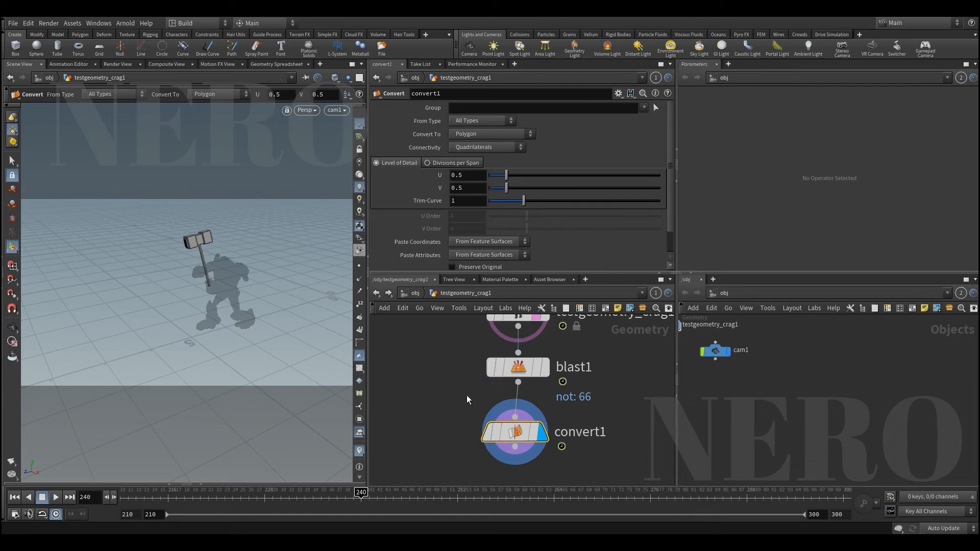
- Select all faces of the hammer head on the converted hammer
key(Escape)
scroll(209, 198, up, 3)
scroll(229, 265, up, 5)
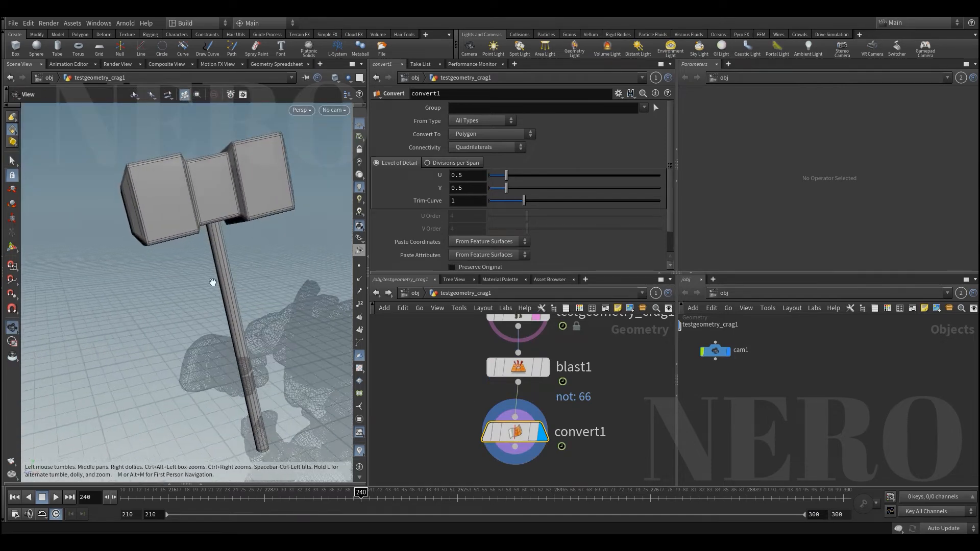
key(s)
click(246, 392)
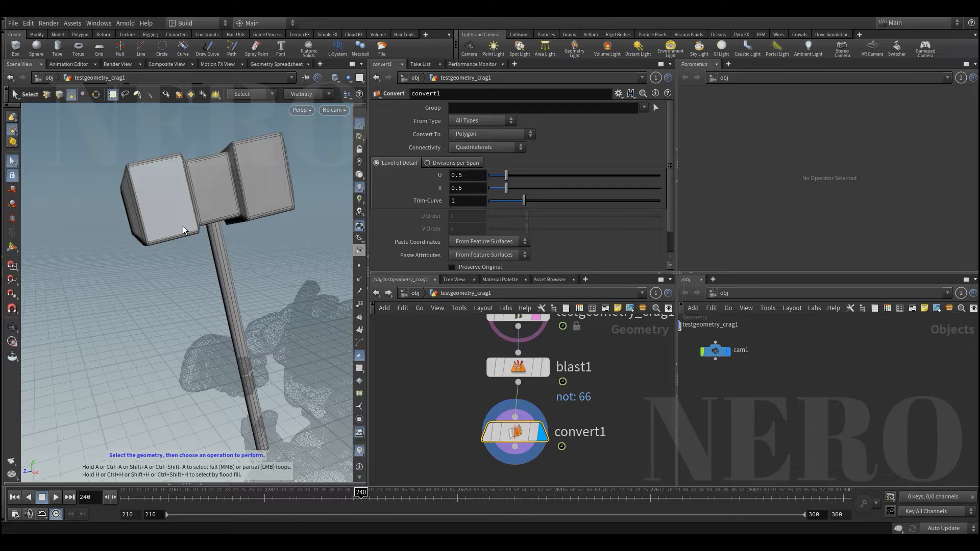
click(213, 207)
key(Escape)
drag(180, 245, 191, 274)
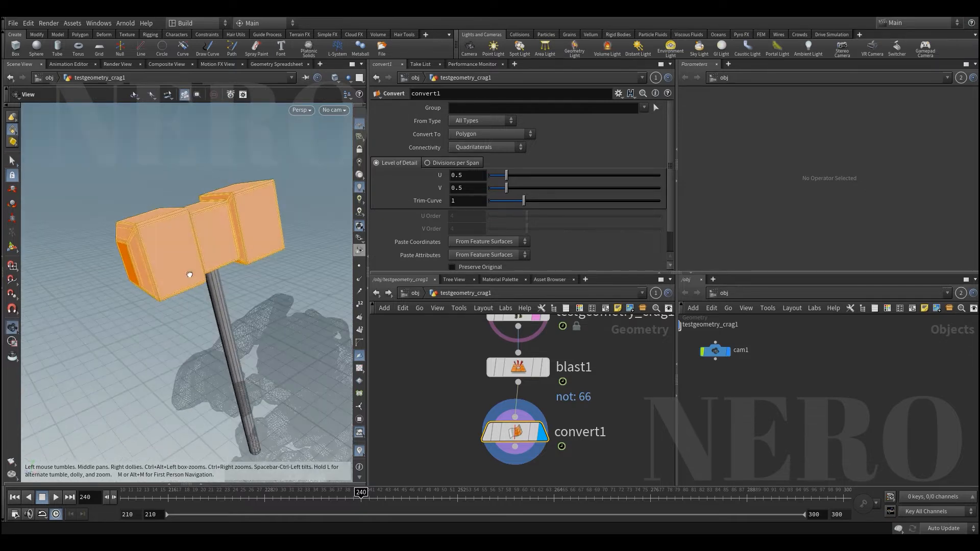
- Pick the hammer head as 3D Connected Geometry and isolate it with a Blast set to Delete Non Selected
key(s)
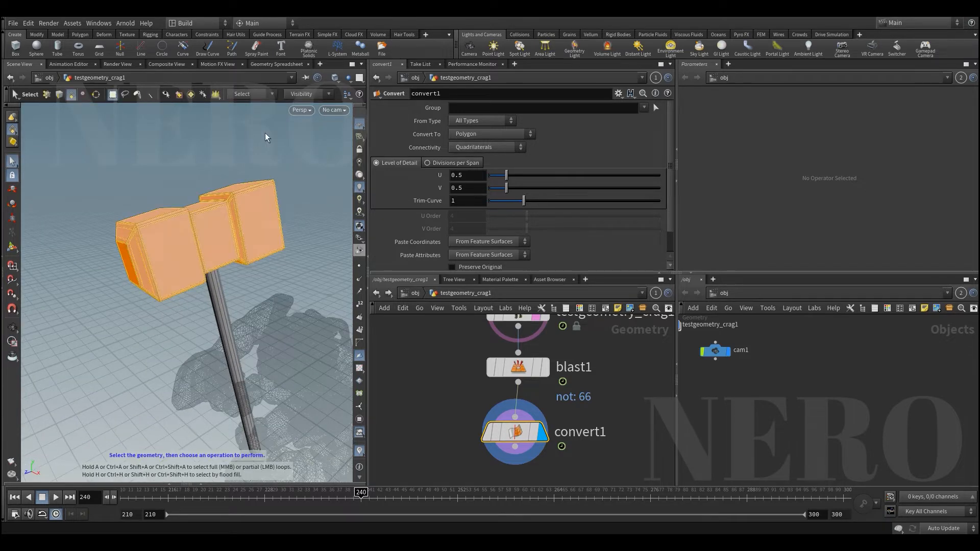
click(250, 94)
click(259, 103)
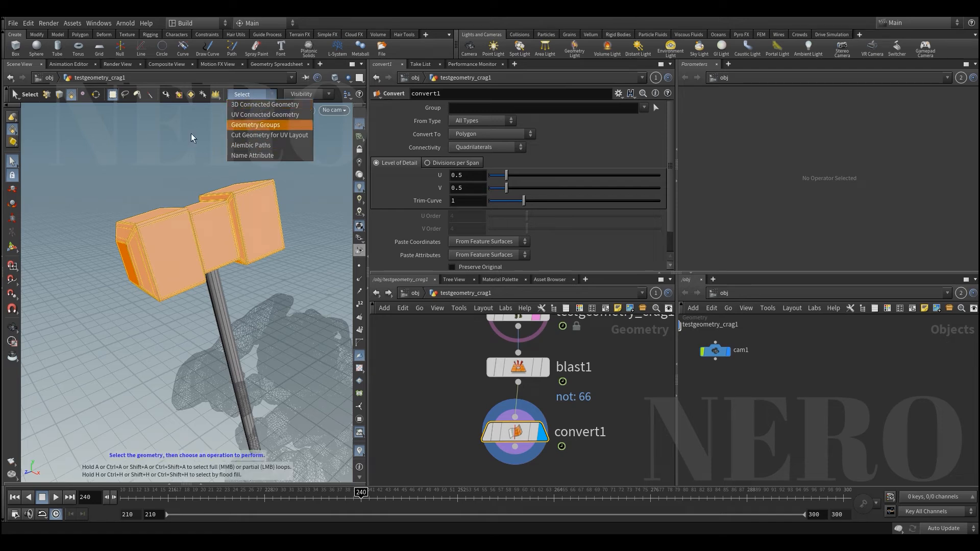
click(252, 93)
click(249, 111)
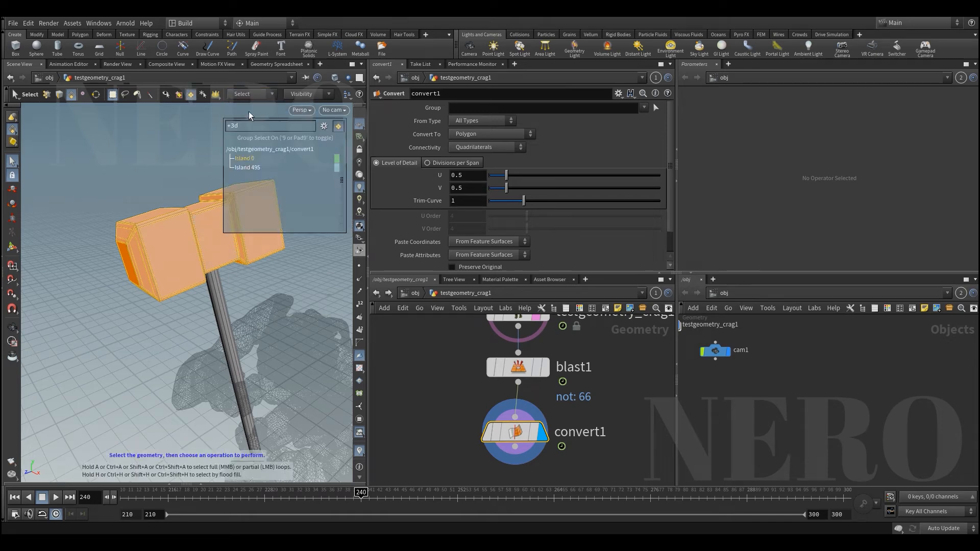
click(172, 243)
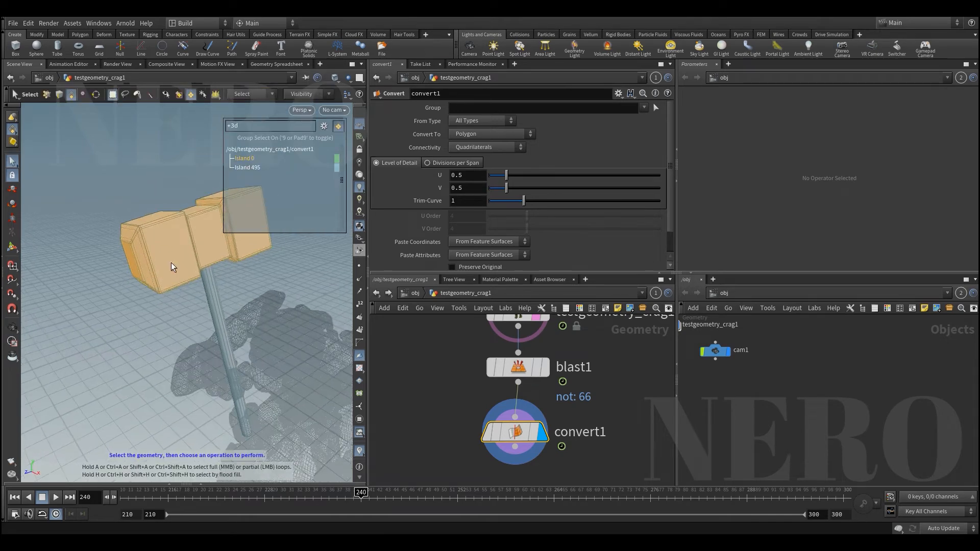
key(Delete)
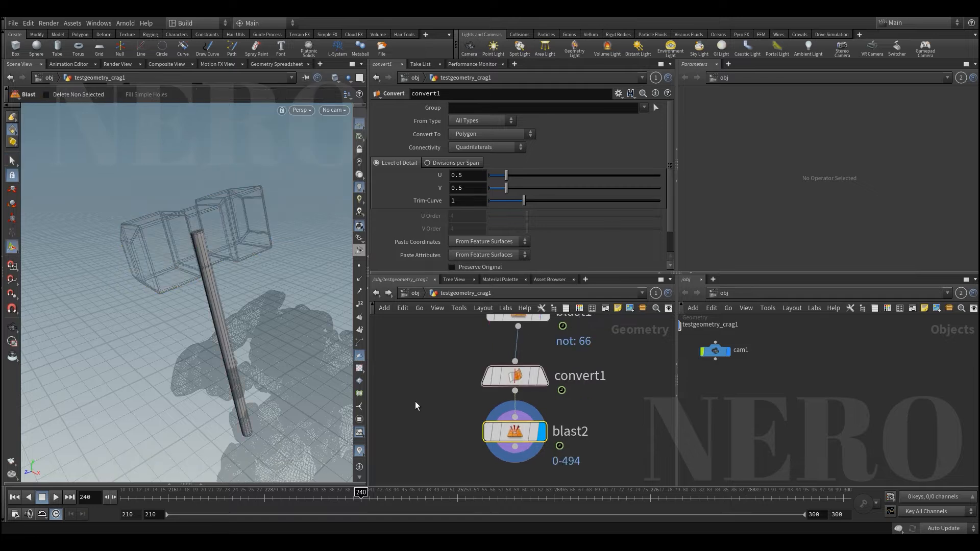
click(459, 143)
key(Escape)
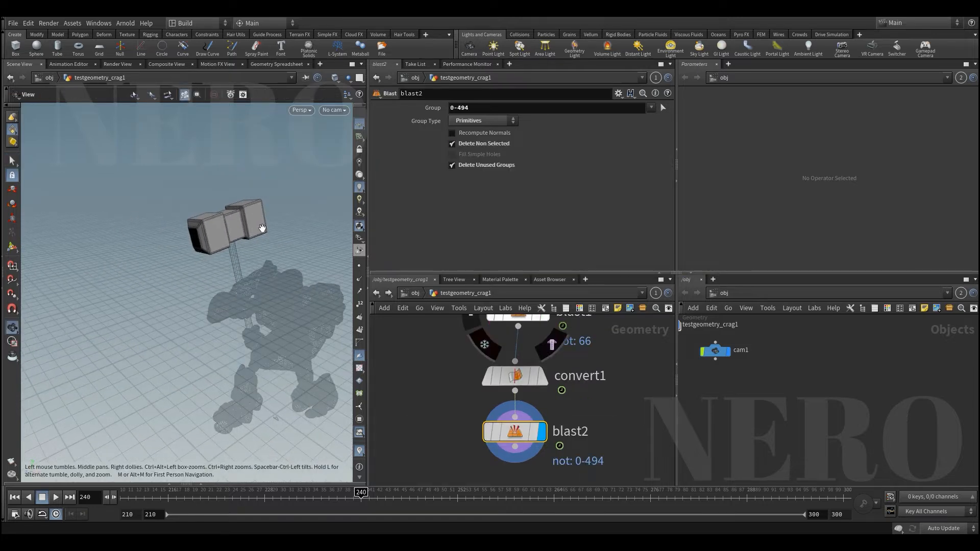
- Show the converted hammer as a template behind the isolated head and check the head's movement
drag(262, 228, 222, 284)
click(533, 376)
scroll(434, 372, down, 3)
click(482, 407)
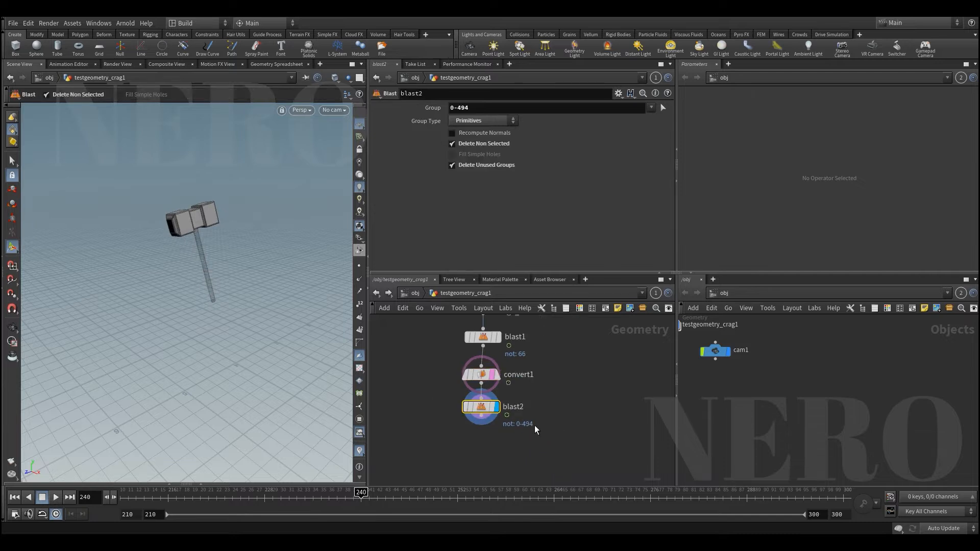
drag(360, 496, 385, 500)
mouse_move(182, 304)
alt+mouse_down()
mouse_move(195, 295)
mouse_move(180, 293)
alt+mouse_up()
- Add a POP Network fed by the isolated hammer head and go inside it
middle_drag(466, 440, 473, 390)
scroll(472, 390, up, 2)
click(492, 356)
key(Tab)
text(pop)
key(Return)
click(461, 414)
key(Return)
- Play the particle simulation from frame 210, examine the trail emitted by the hammer head, and return to the geometry level
key(ctrl+Up)
alt+right_drag(254, 281, 175, 311)
key(Up)
key(space+a)
alt+drag(175, 311, 235, 291)
alt+right_drag(235, 291, 209, 324)
alt+drag(210, 324, 271, 329)
key(ctrl+Up)
key(Up)
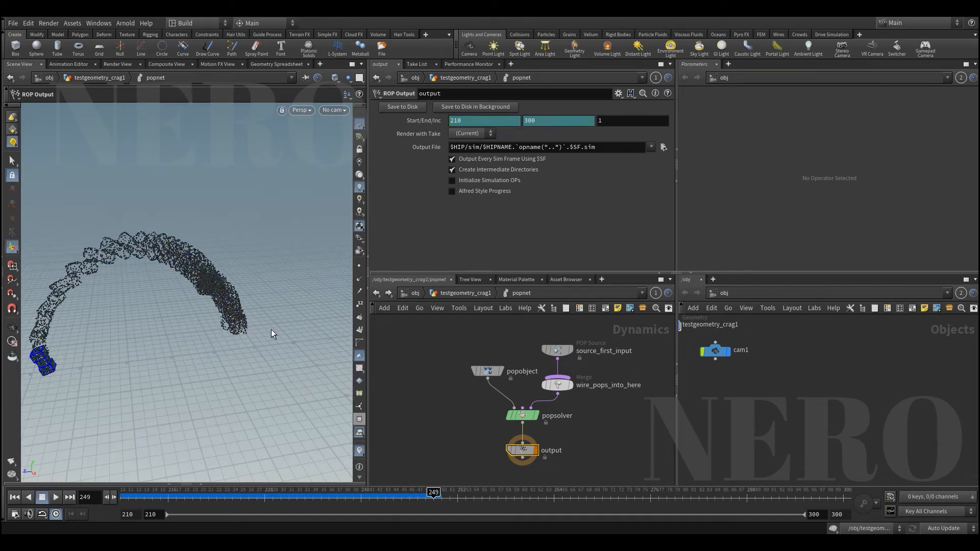
key(ctrl+Up)
key(Up)
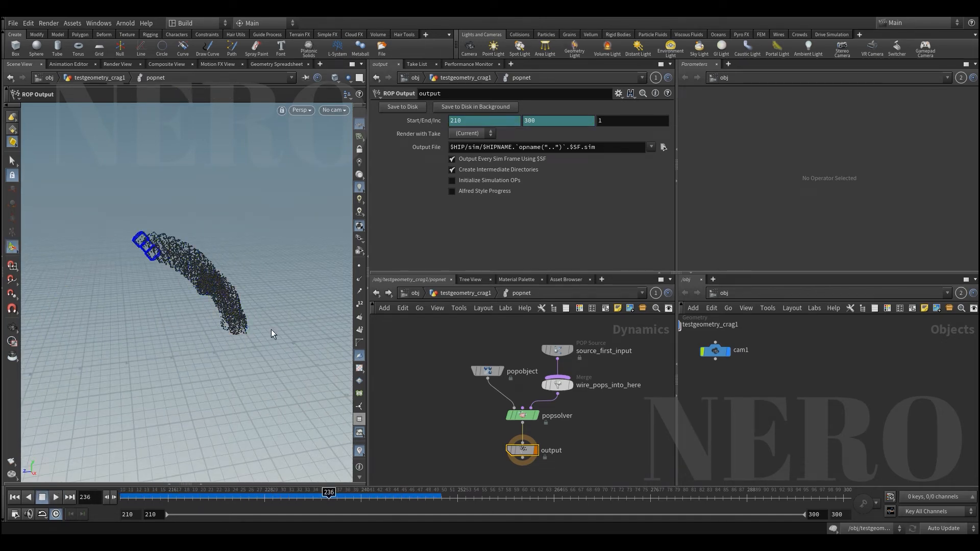
drag(208, 495, 121, 493)
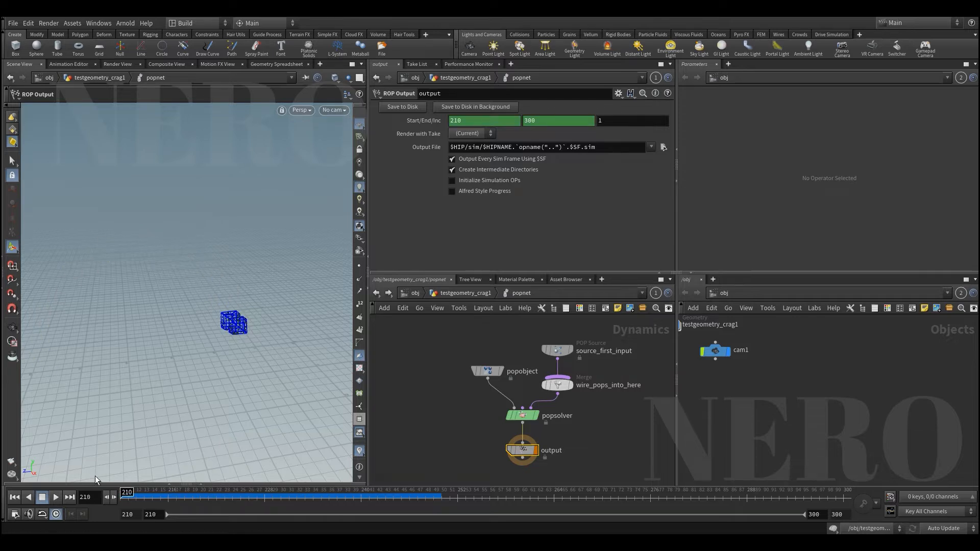
key(u)
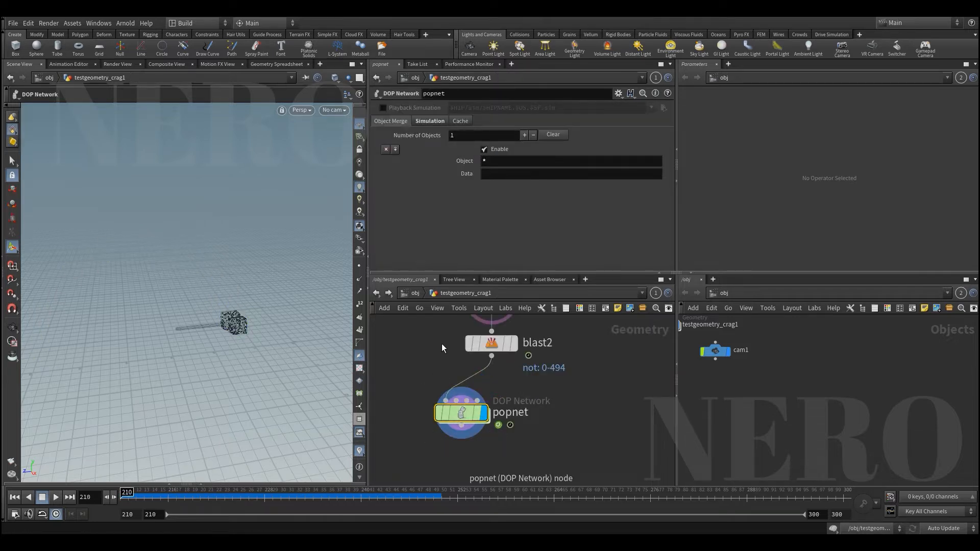
- Display the isolated hammer head from blast2 instead of the POP network and frame it
click(489, 342)
key(g)
scroll(240, 305, down, 4)
drag(230, 274, 201, 255)
- Examine the hammer head's swing in the orthographic front and right views, scrubbing to frame 244
key(space+3)
key(space+f)
scroll(231, 282, down, 7)
drag(182, 497, 392, 495)
scroll(221, 362, down, 4)
key(space+4)
key(space+f)
scroll(241, 323, down, 6)
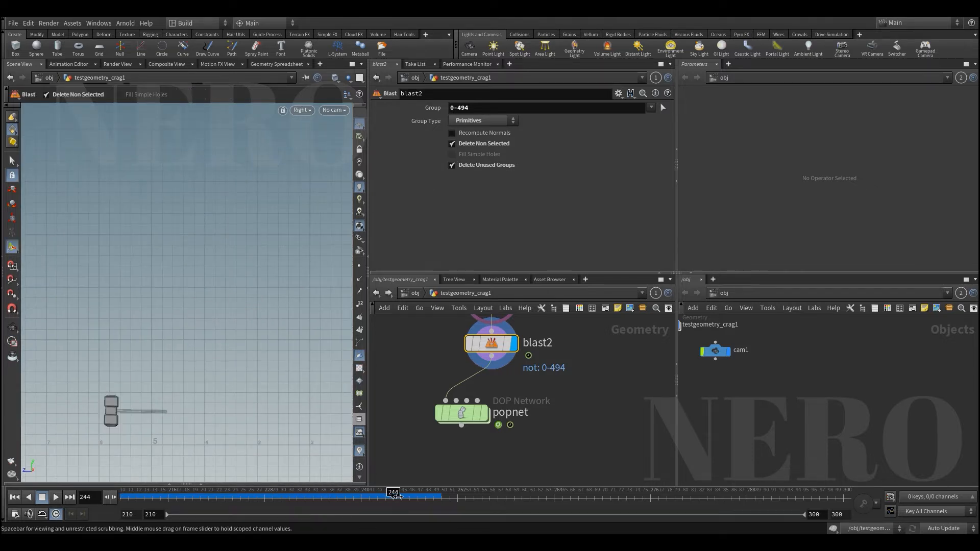
- Insert a Time Shift node between blast2 and the POP network, freeze it at frame 244, and display it
key(Escape)
scroll(206, 342, up, 3)
scroll(206, 342, up, 3)
key(Return)
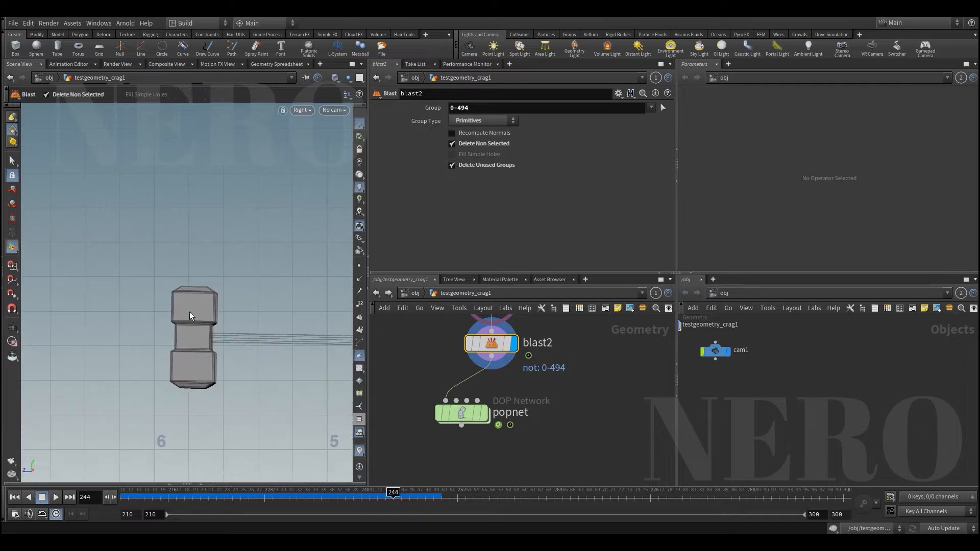
scroll(182, 325, up, 2)
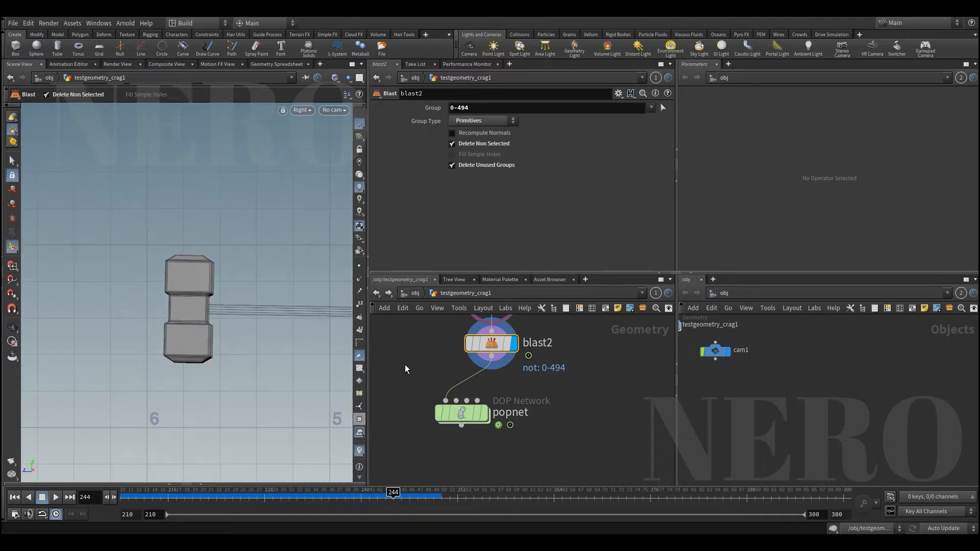
key(Tab)
text(s)
key(BackSpace)
text(tim)
key(Return)
click(485, 380)
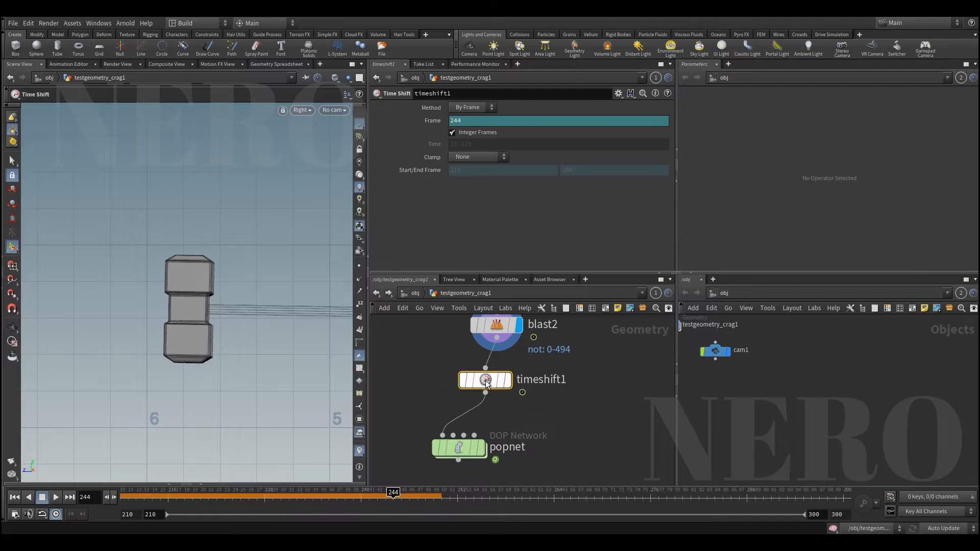
click(508, 380)
drag(485, 380, 496, 375)
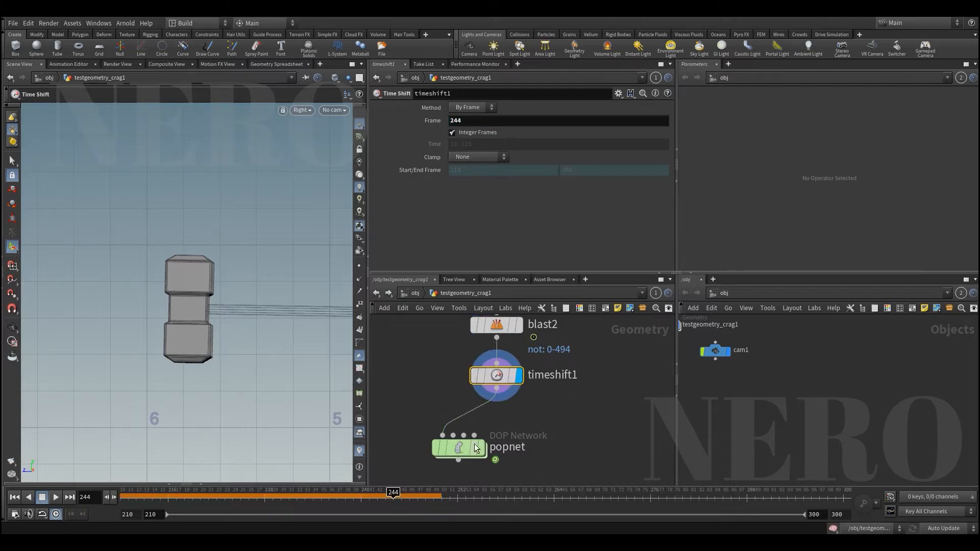
- Return to frame 210, go inside the POP network, and play the particle simulation from the start
click(459, 449)
drag(228, 494, 123, 495)
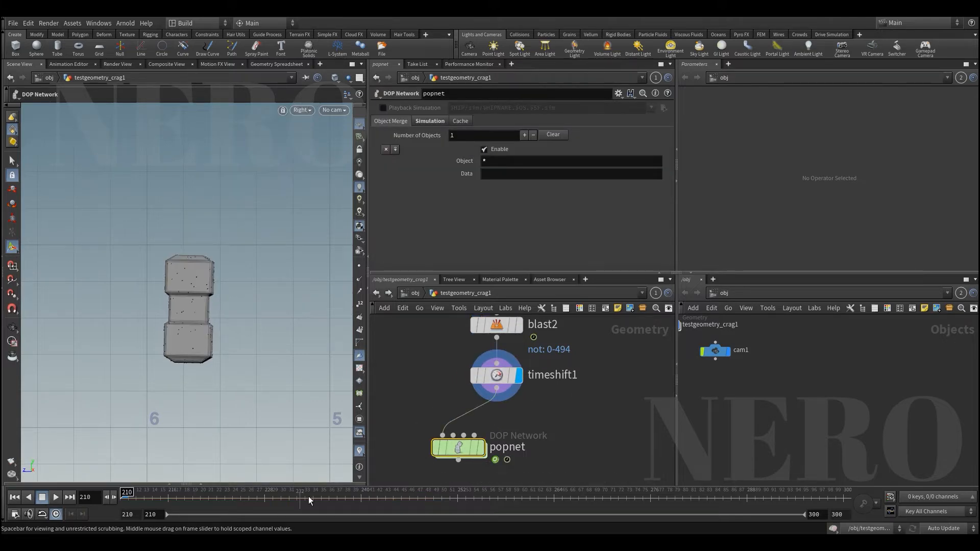
key(r)
click(466, 449)
double_click(466, 449)
scroll(229, 280, down, 3)
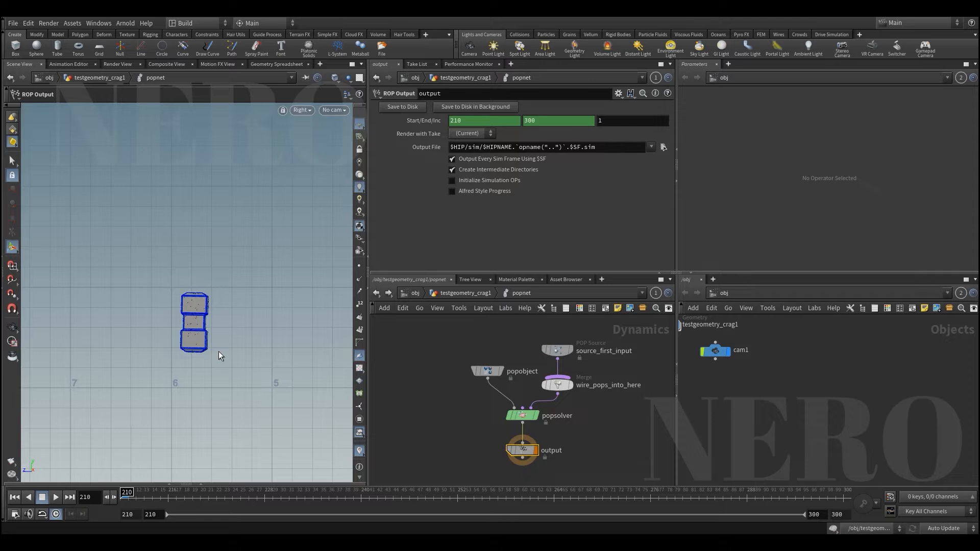
key(Up)
key(ctrl+Up)
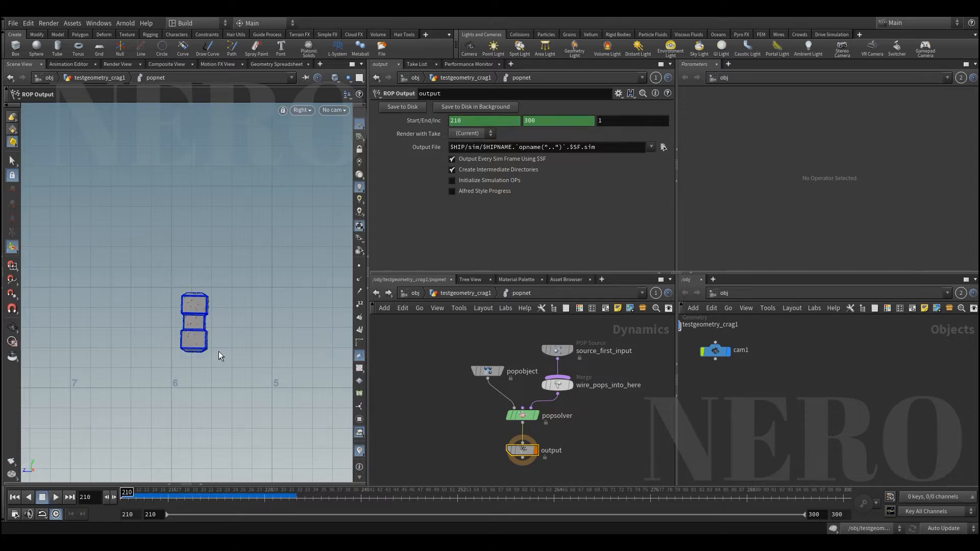
- Set the POP source's life expectancy to 0.5 and its life variance to a reference to that value divided by 2
click(557, 350)
click(407, 123)
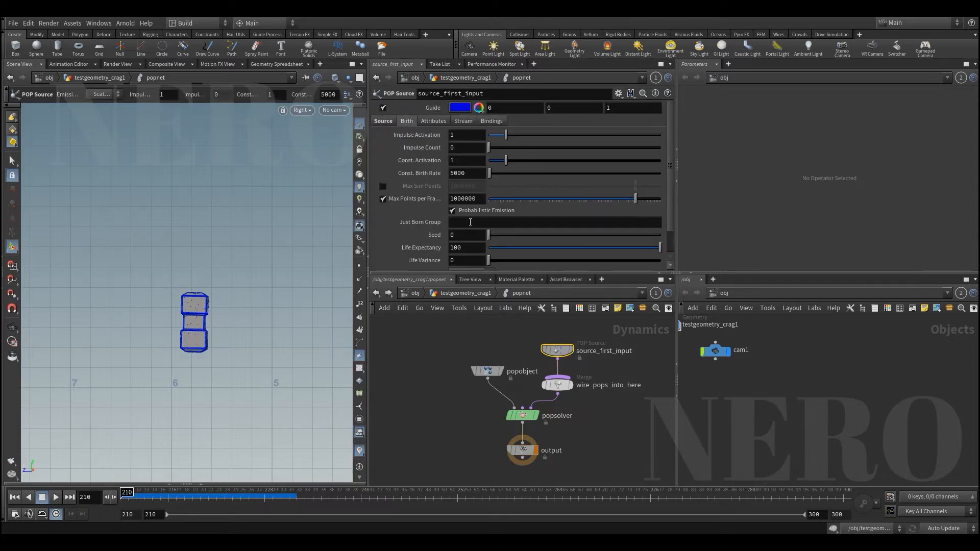
text(.5)
key(Return)
right_click(461, 249)
click(485, 315)
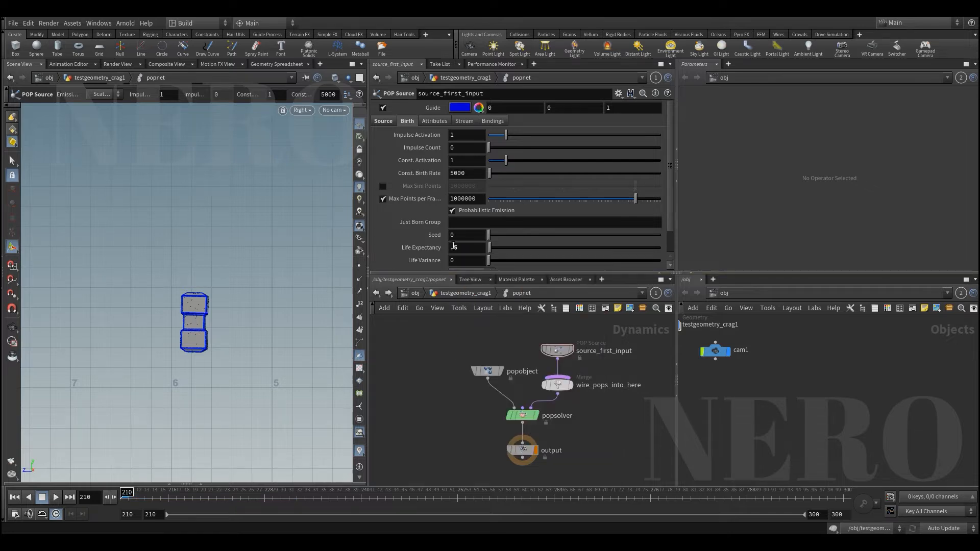
right_click(465, 260)
click(490, 352)
text(/2)
key(Return)
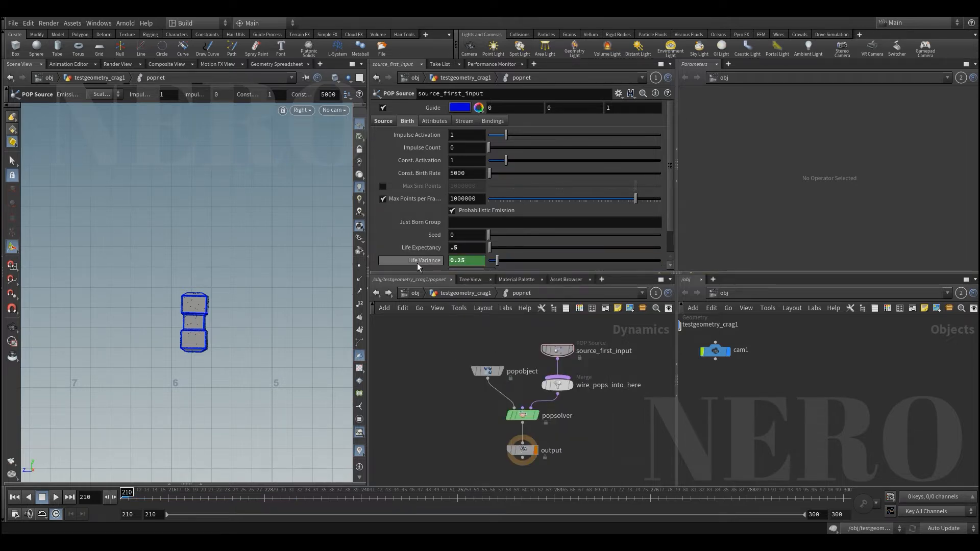
- Return to the geometry level and insert an Attribute Create node between timeshift1 and the POP network
click(465, 120)
click(434, 121)
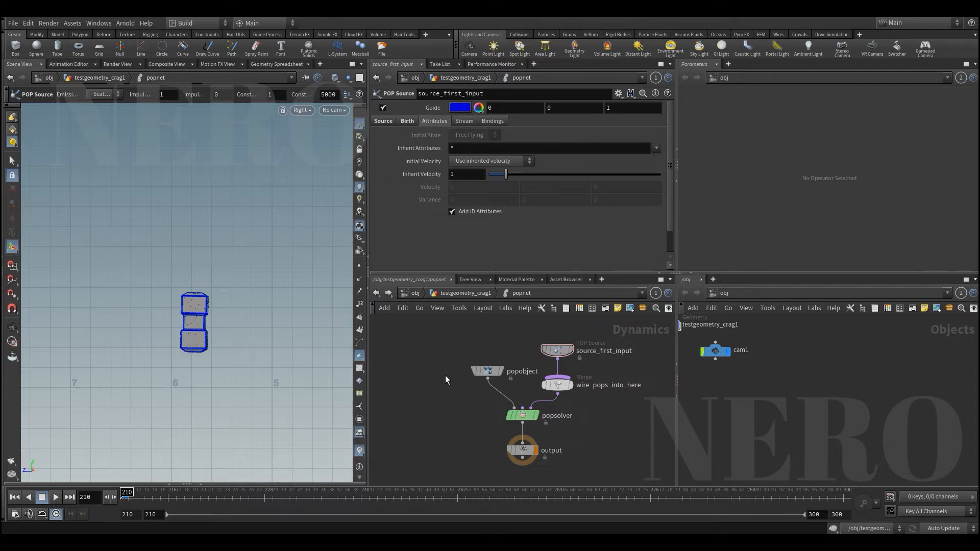
key(u)
drag(464, 447, 459, 477)
key(Tab)
text(attcr)
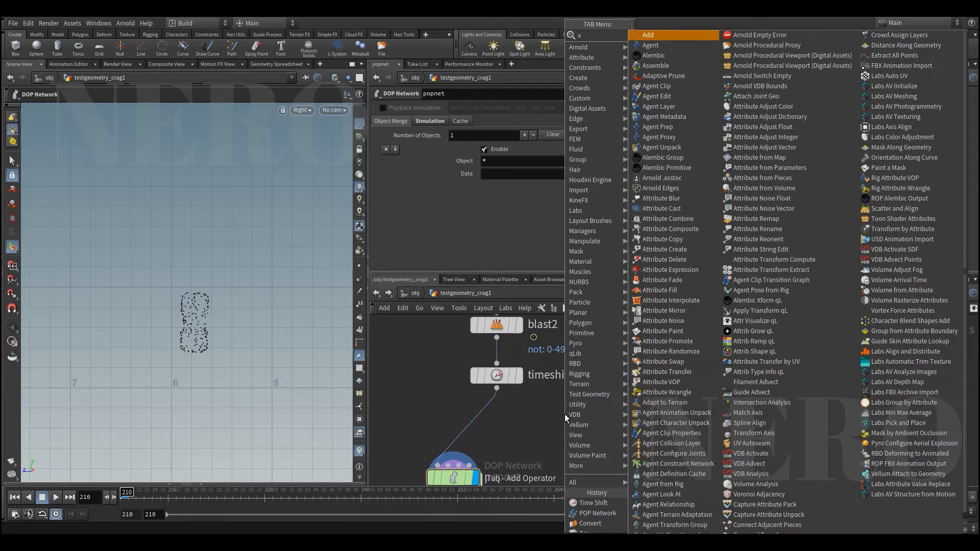
key(Return)
key(Return)
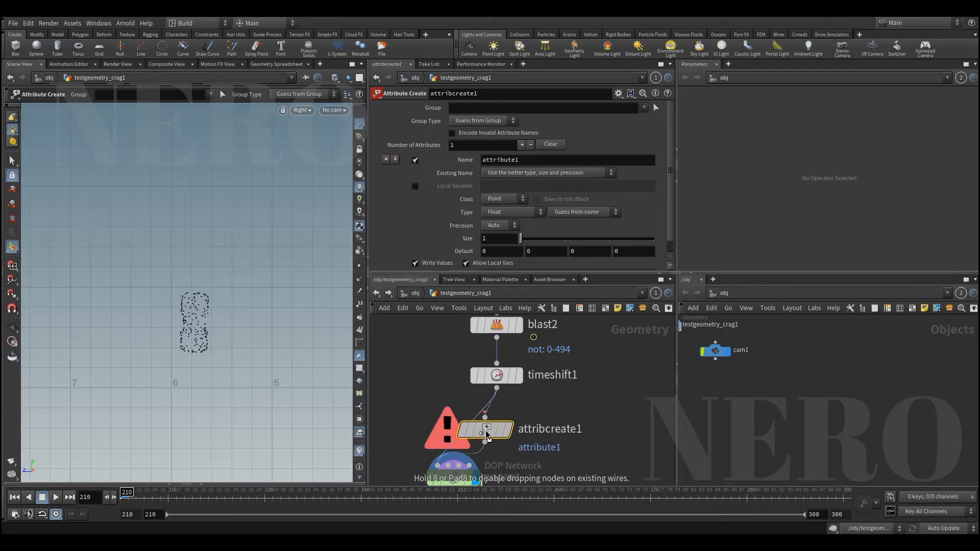
click(502, 429)
- Define the attribute as a vector named v with a Y value of 1, and display the Attribute Create node
text(v)
click(518, 215)
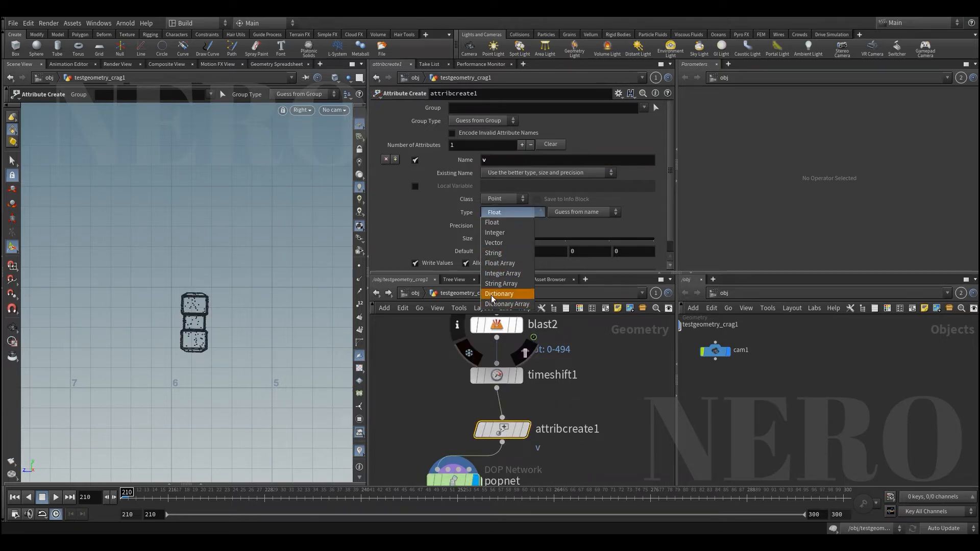
click(494, 245)
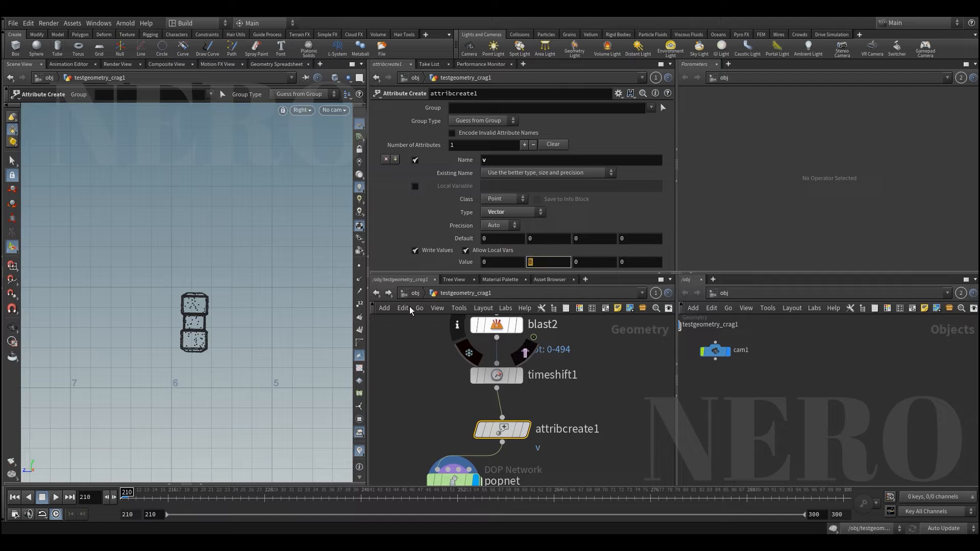
text(1)
click(524, 429)
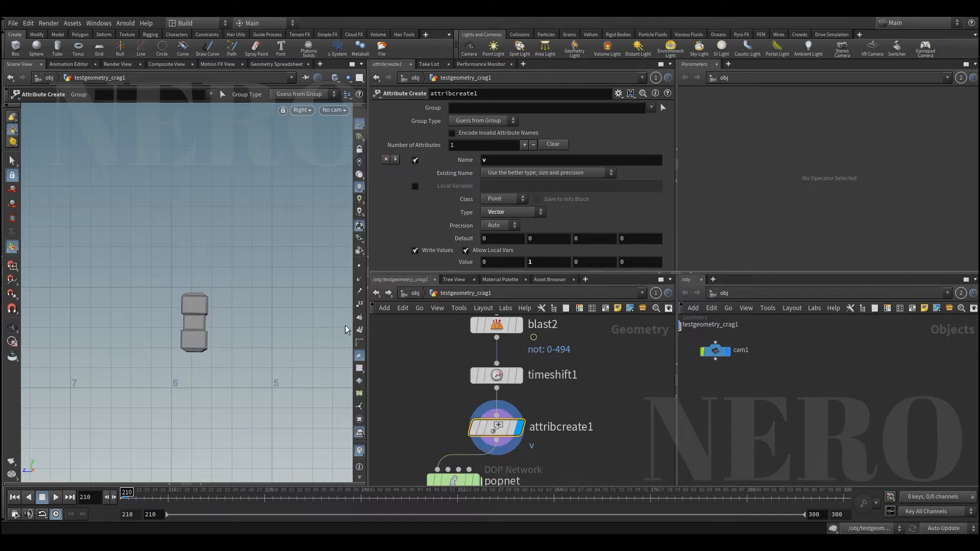
- Show point trails in the viewport and examine the hammer head's velocity vectors in the perspective view
click(360, 289)
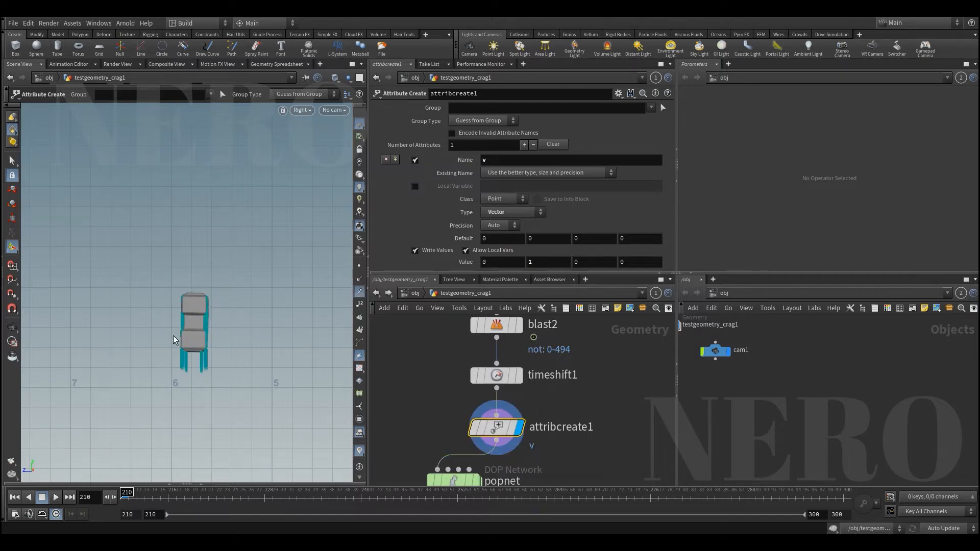
key(space+1)
key(space+g)
mouse_move(221, 308)
mouse_down()
mouse_move(245, 280)
mouse_move(234, 287)
mouse_up()
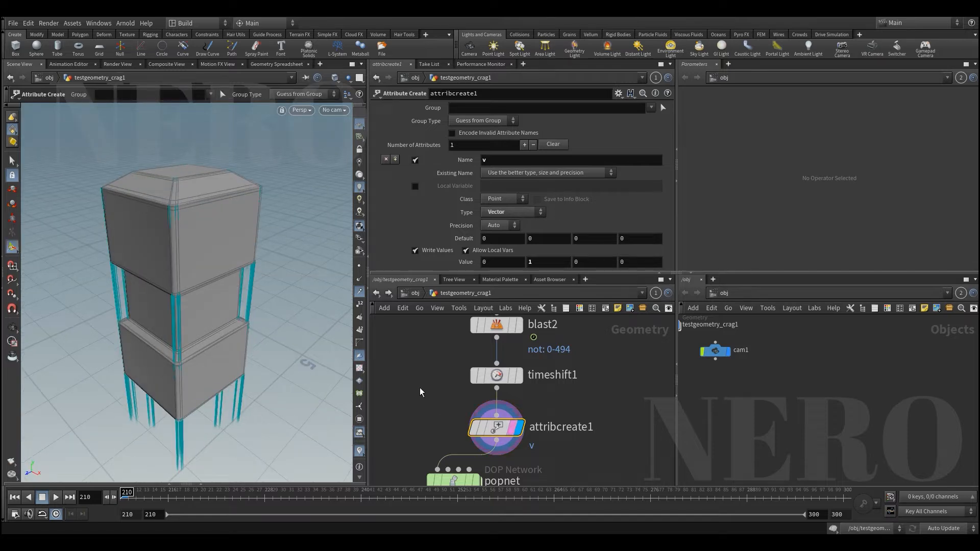
- Display the POP network, go inside it, and play the simulation to check the upward particle motion
middle_drag(420, 391, 454, 318)
click(505, 410)
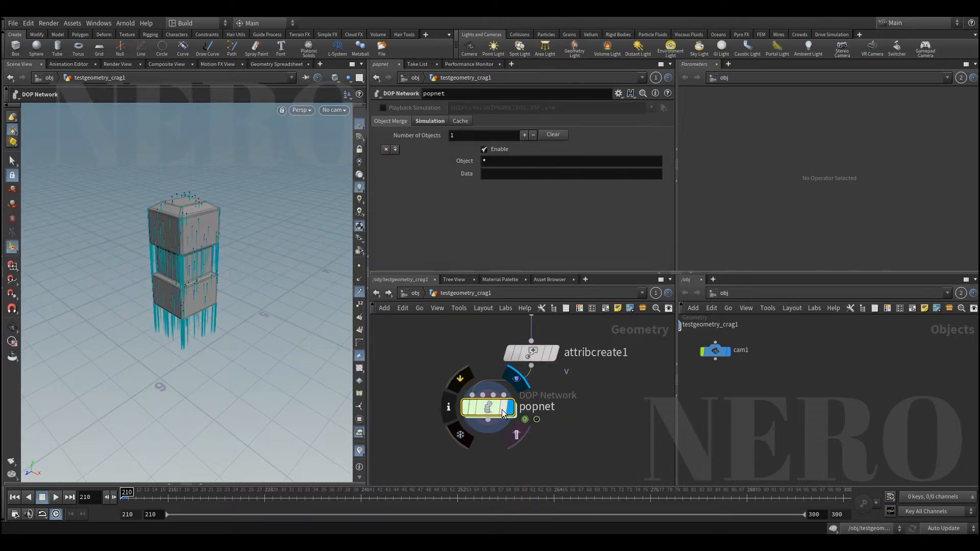
double_click(489, 408)
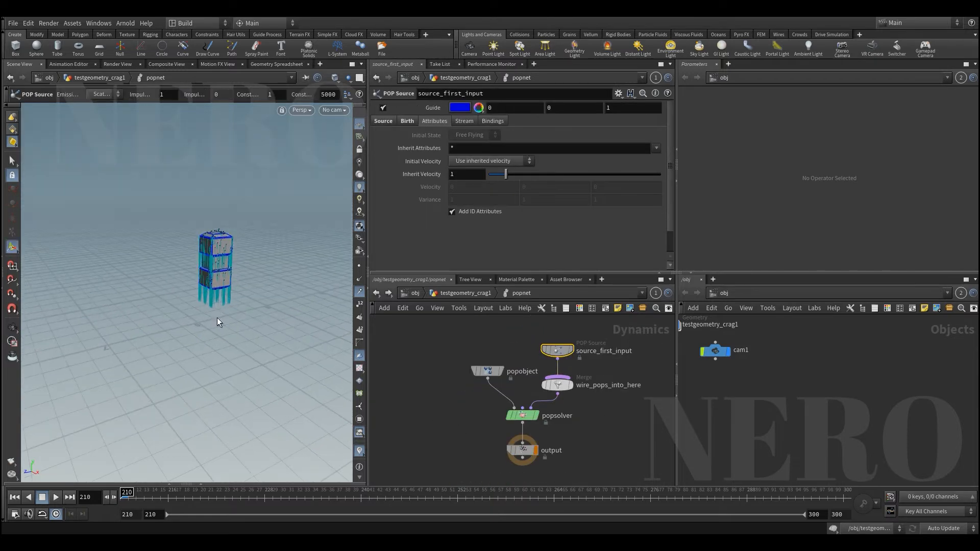
key(Up)
key(Up)
key(ctrl+Up)
key(Up)
key(ctrl+Up)
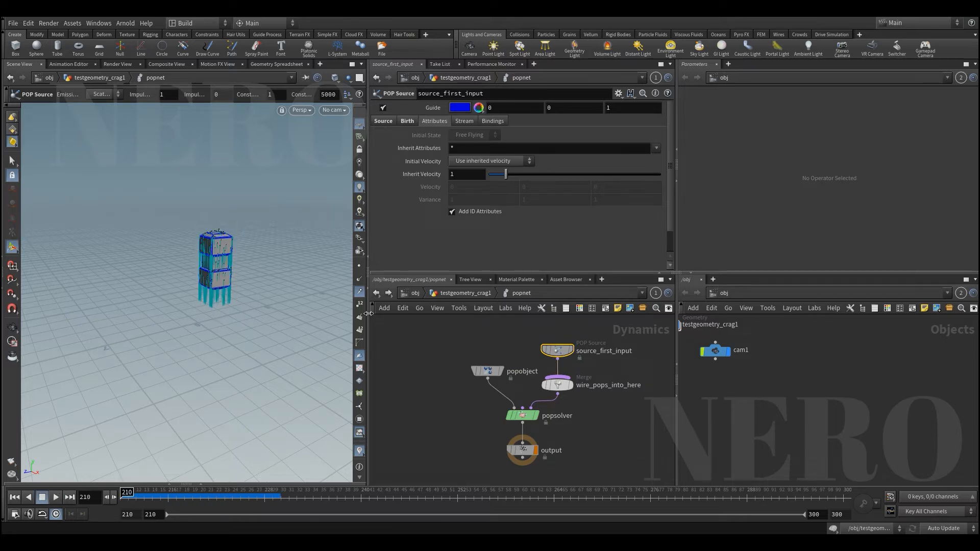
- Hide the point trails and examine the simulated particles around the hammer head from a closer angle
scroll(411, 335, up, 1)
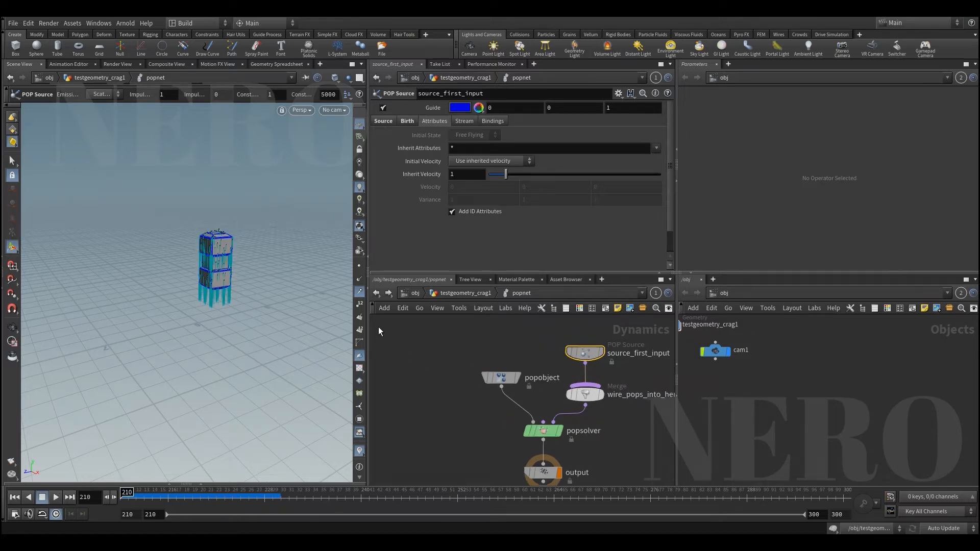
click(361, 293)
alt+middle_drag(231, 278, 210, 317)
alt+drag(209, 317, 229, 307)
scroll(228, 284, up, 4)
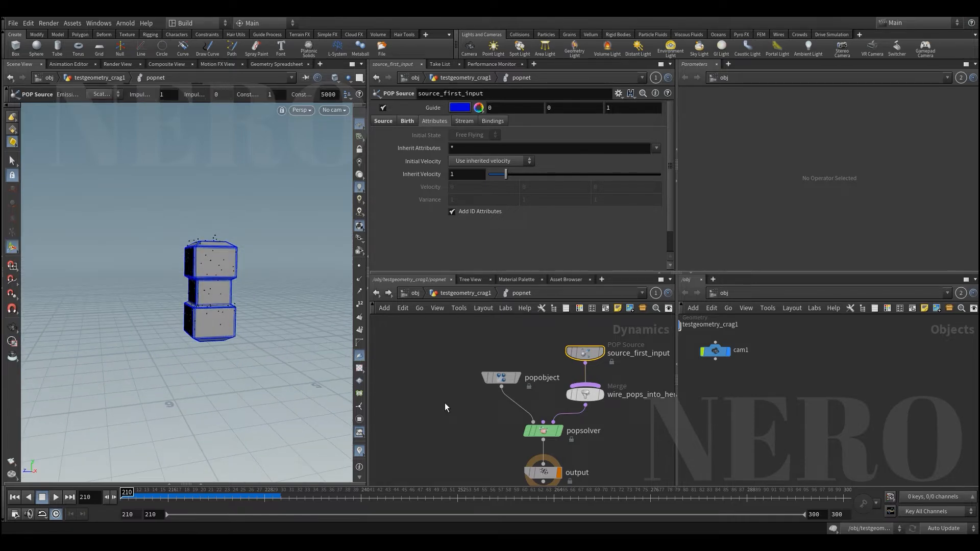
key(ctrl+Up)
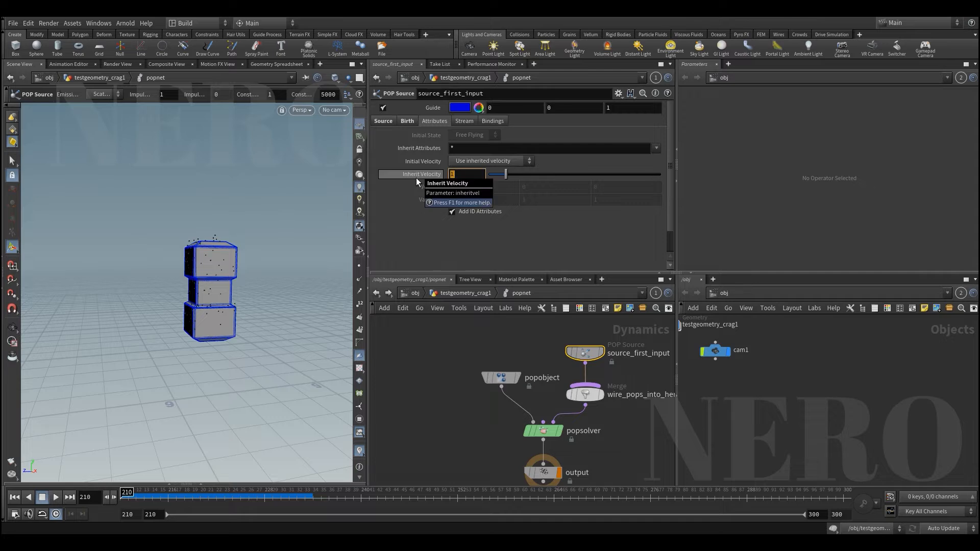
- Set the POP source's constant birth rate to 15 and replay the simulation from frame 210
click(409, 121)
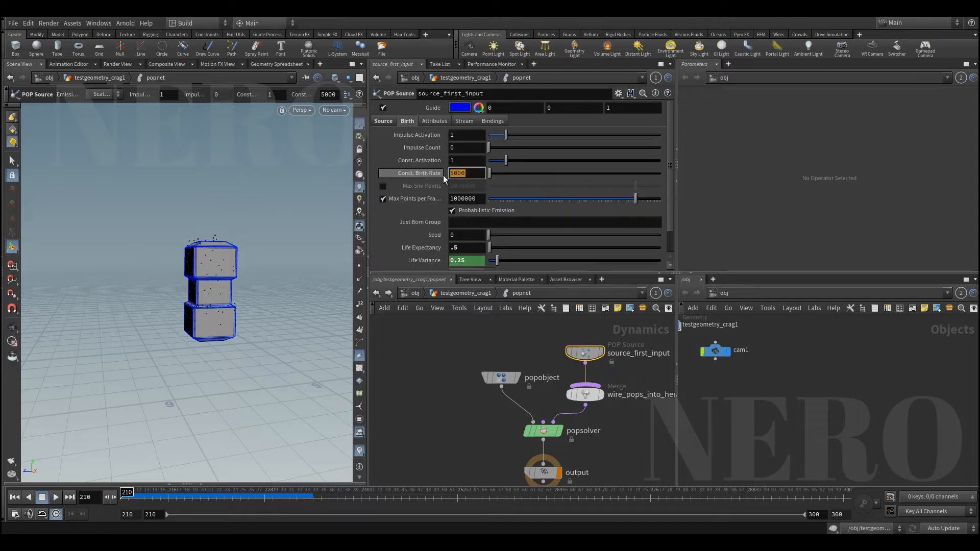
text(21)
key(Return)
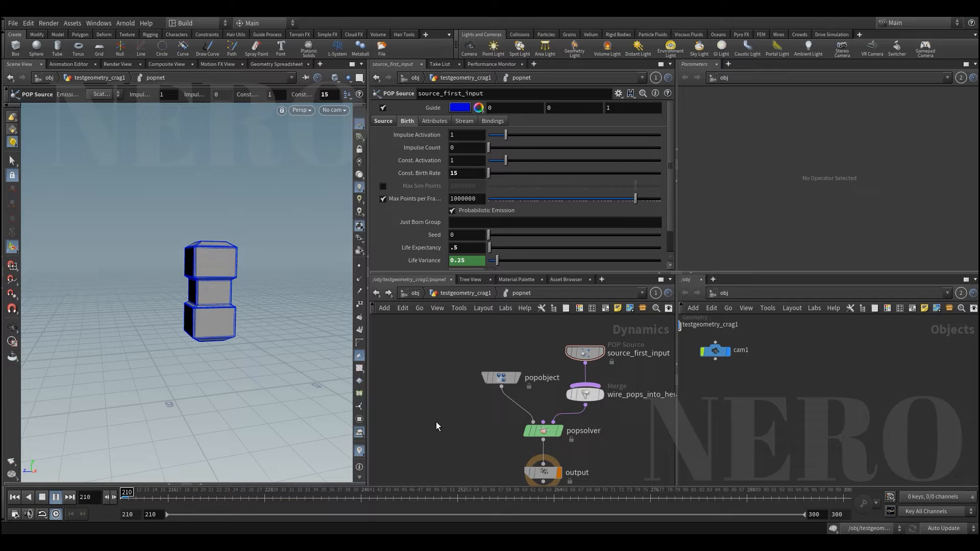
key(Up)
key(ctrl+Up)
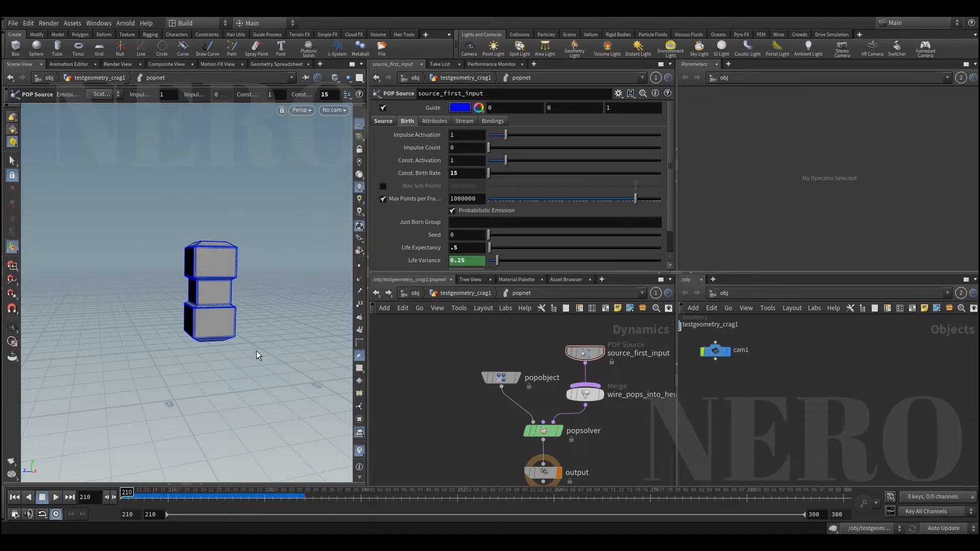
- Turn off the guide geometry of source_first_input inside the POP network
alt+drag(256, 354, 254, 338)
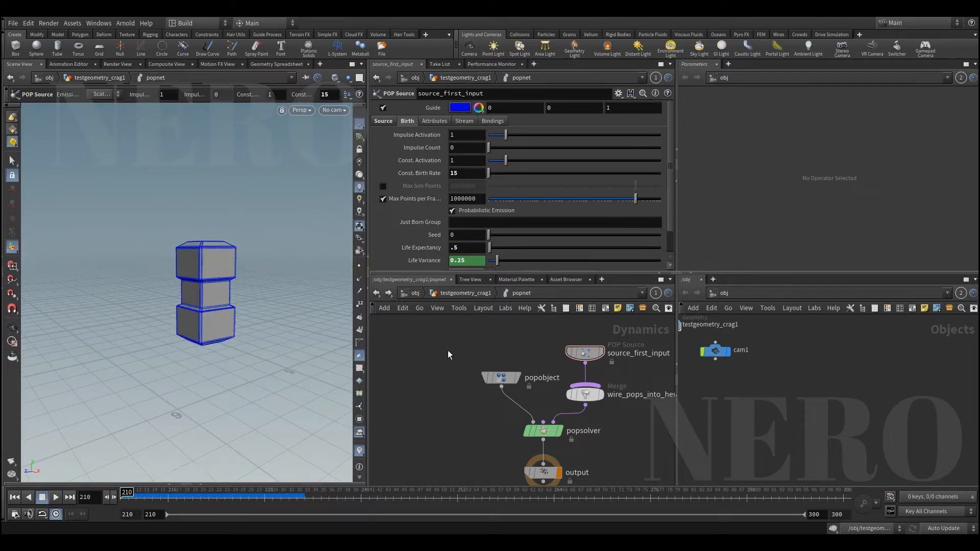
click(439, 297)
click(498, 364)
click(475, 406)
double_click(478, 421)
click(383, 107)
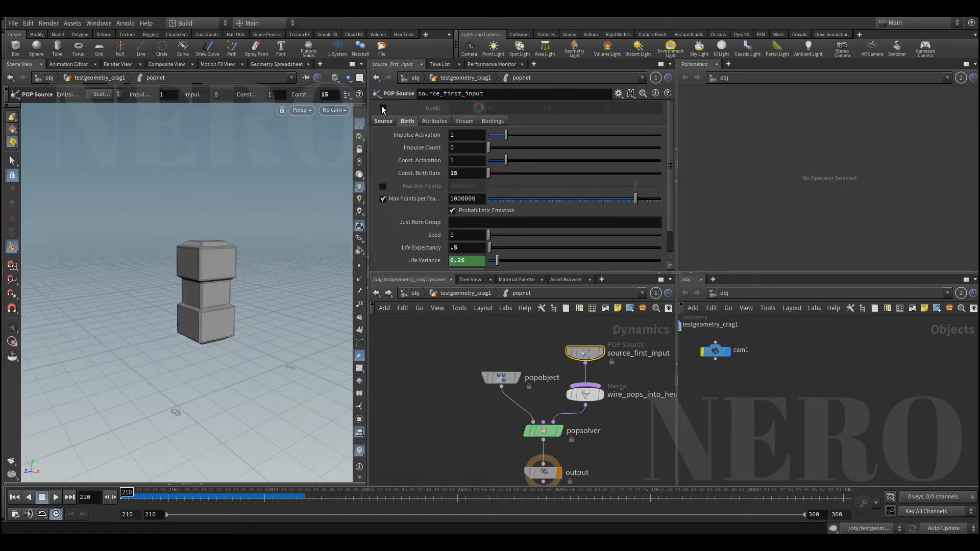
click(68, 63)
click(23, 62)
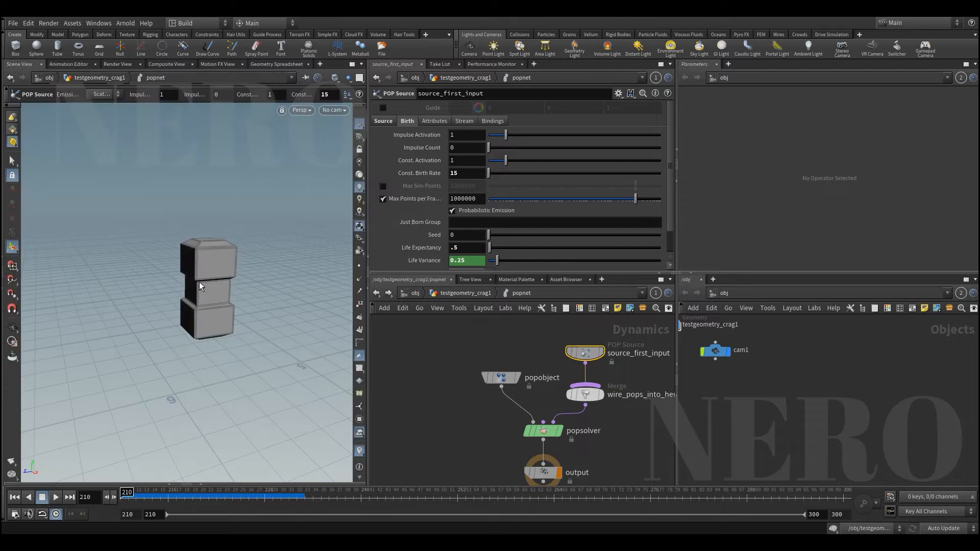
- Return to the geometry level, display attribcreate1, and inspect the hammer head's middle and lower faces by selecting them
click(450, 294)
click(506, 364)
key(r)
middle_drag(446, 383, 505, 384)
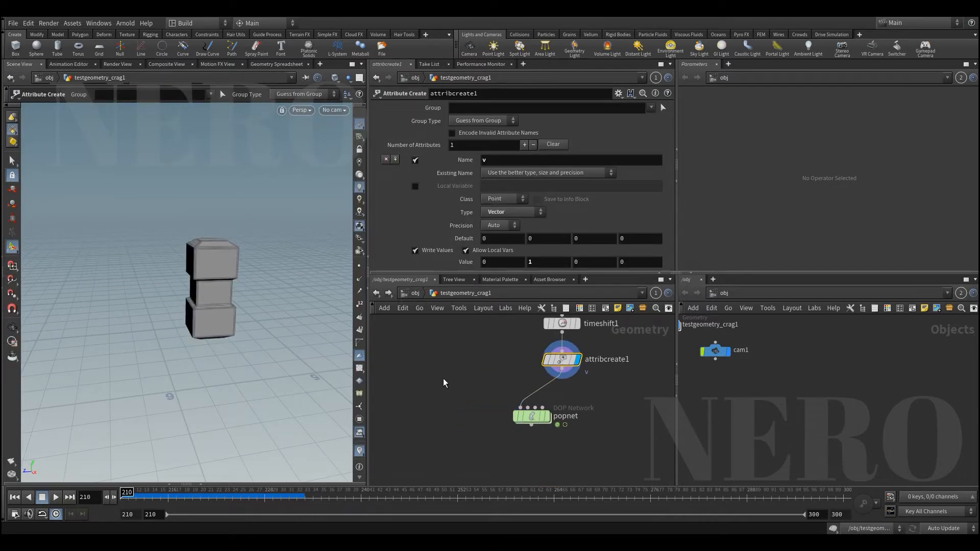
key(s)
key(Escape)
key(s)
click(212, 320)
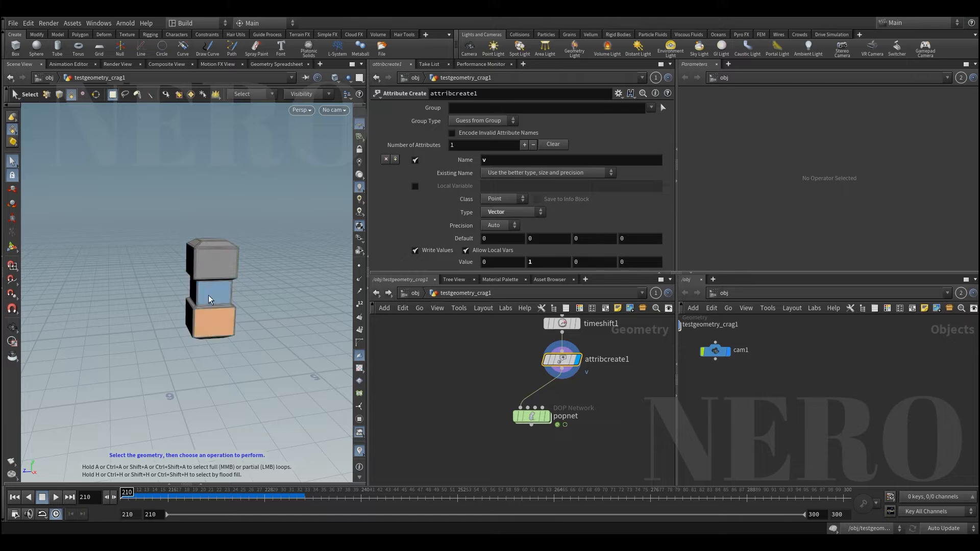
click(210, 299)
key(Escape)
drag(257, 335, 273, 343)
- Display the POP network, go inside it, scrub to frame 224, and examine the sparse rising particles
click(546, 417)
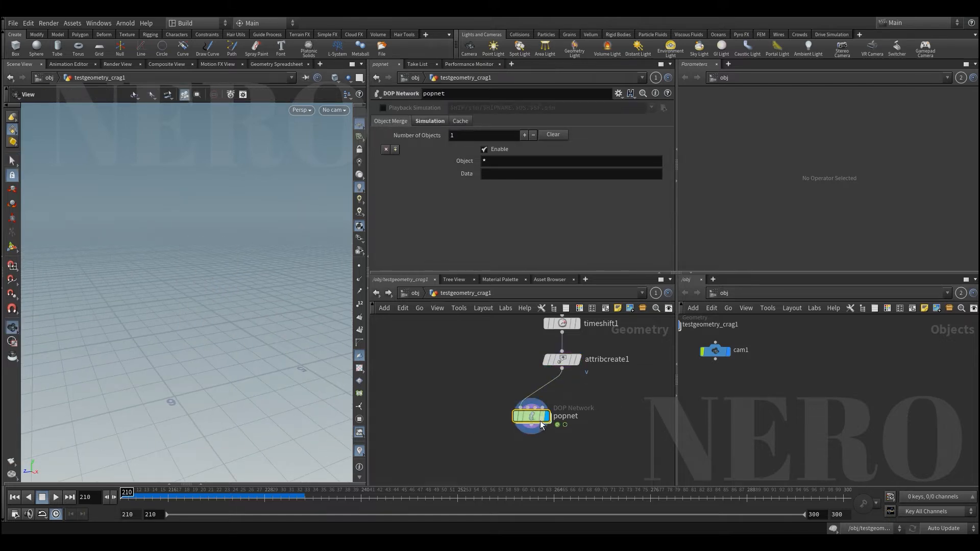
double_click(541, 425)
drag(149, 499, 233, 497)
key(g)
drag(206, 286, 180, 387)
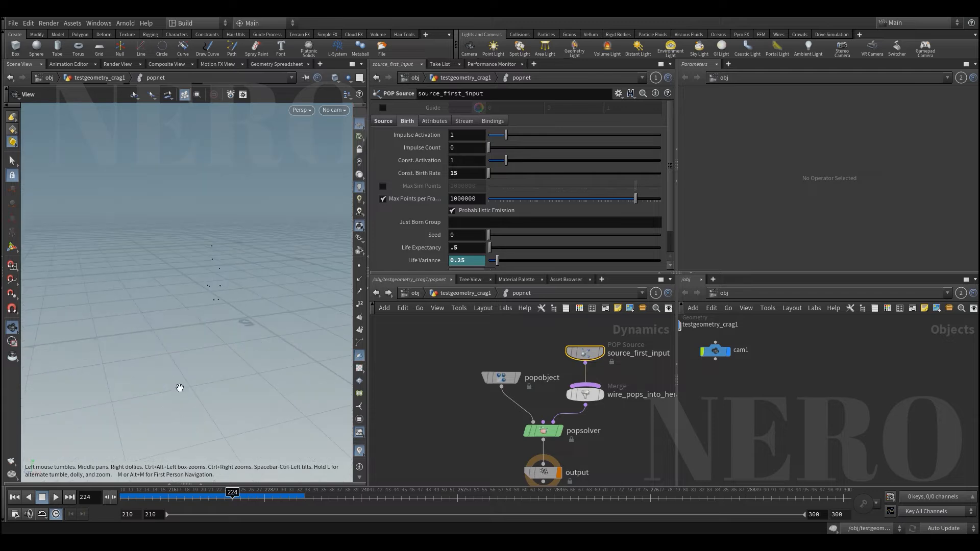
drag(220, 327, 224, 326)
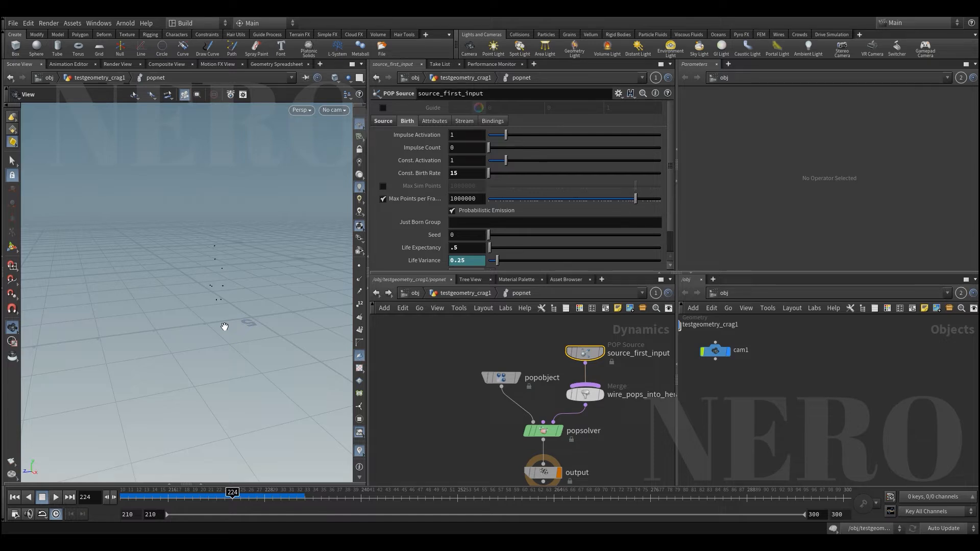
- Turn the guide geometry of source_first_input back on and scrub to frame 224 to compare the particles with the hammer head's outline
click(171, 496)
drag(180, 497, 122, 497)
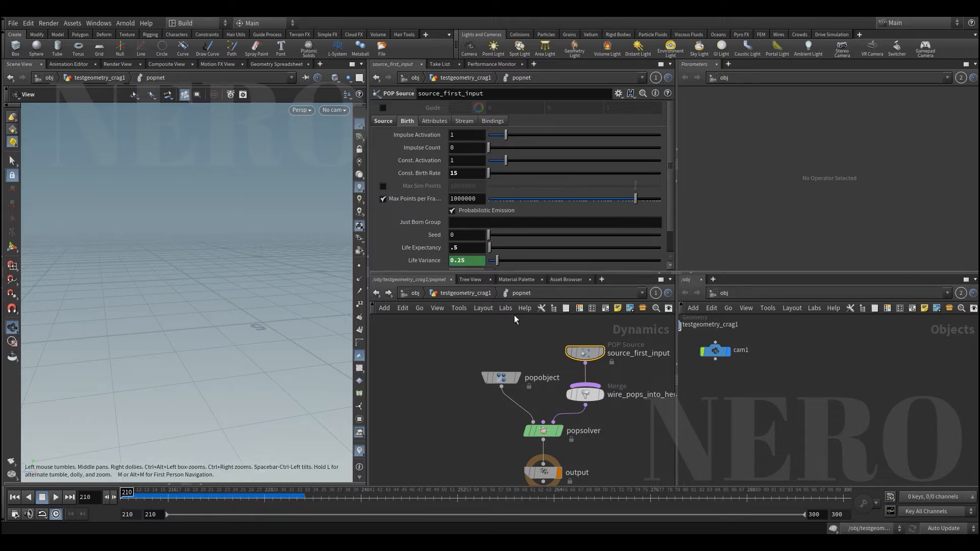
click(383, 109)
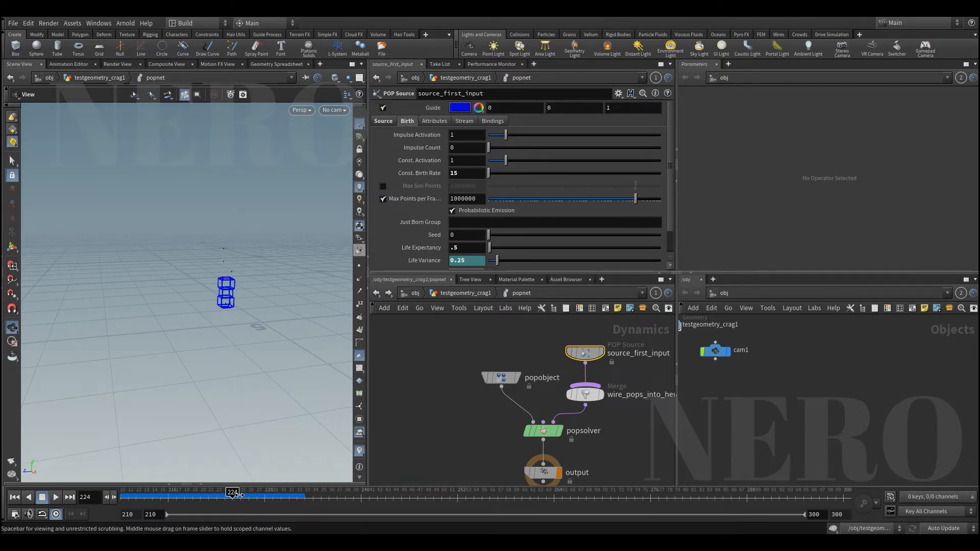
scroll(250, 306, up, 8)
drag(258, 246, 282, 306)
scroll(238, 313, up, 3)
scroll(242, 343, up, 3)
drag(249, 497, 225, 497)
- Reset the POP source's constant birth rate to 5000, inspect the particles leaving the hammer surface at frame 216, and rewind to frame 210
ctrl+middle_click(456, 177)
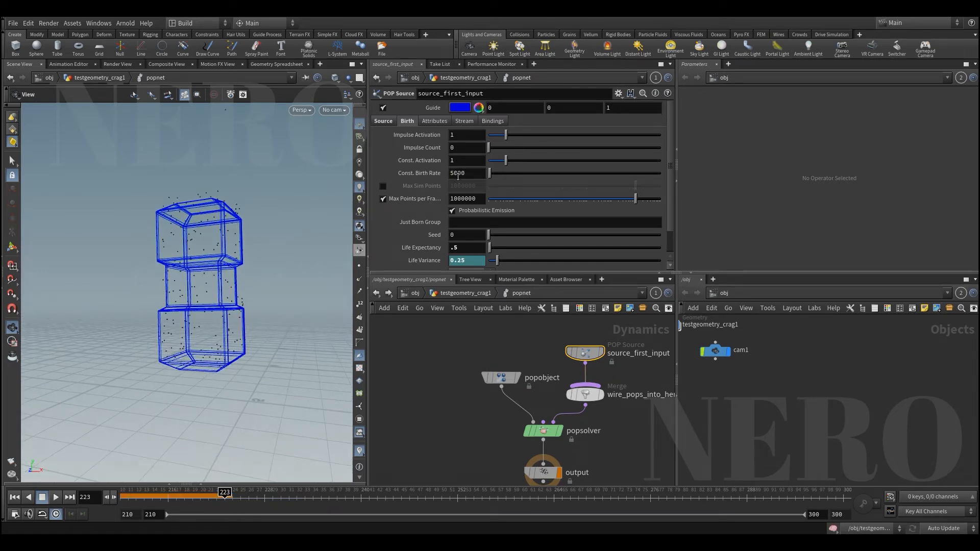
drag(128, 497, 166, 494)
scroll(240, 323, up, 8)
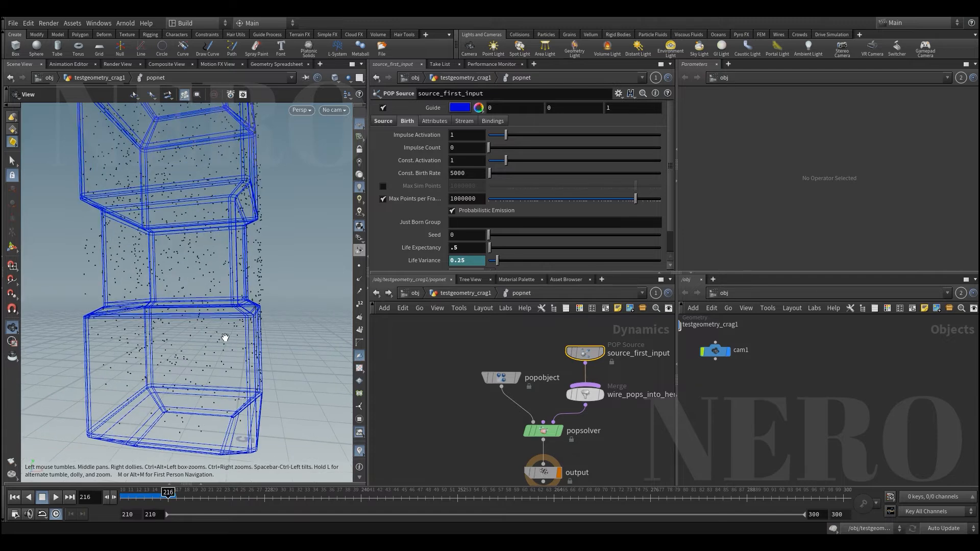
scroll(232, 343, up, 3)
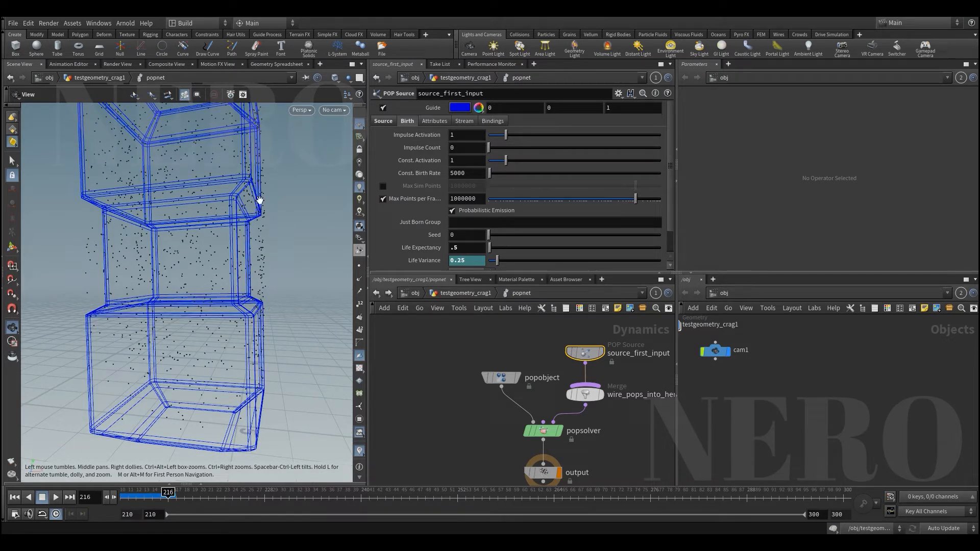
drag(251, 289, 255, 289)
drag(151, 497, 122, 497)
- Add a POP Wrangle and insert it between source_first_input and the wire_pops_into_here merge
middle_drag(619, 352, 601, 407)
drag(572, 400, 572, 334)
key(Tab)
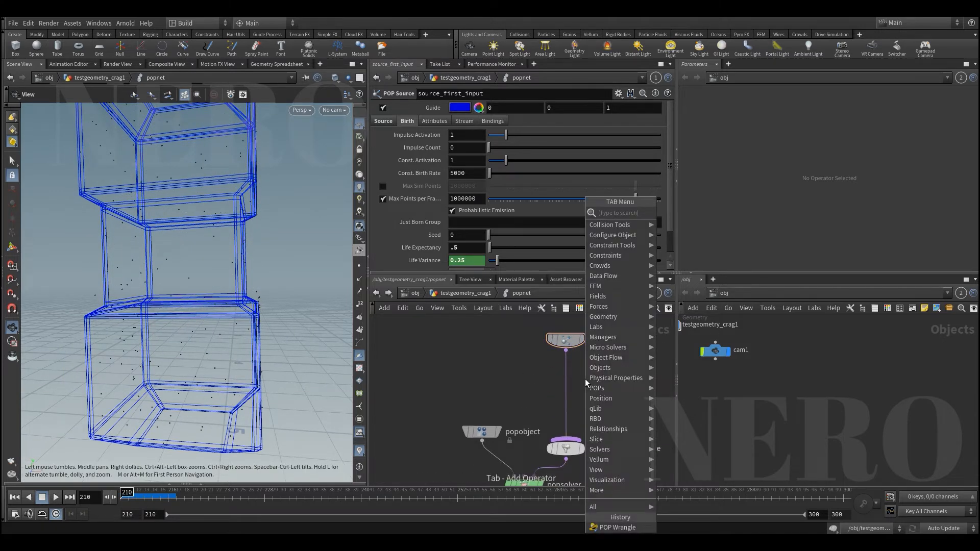
text(pw)
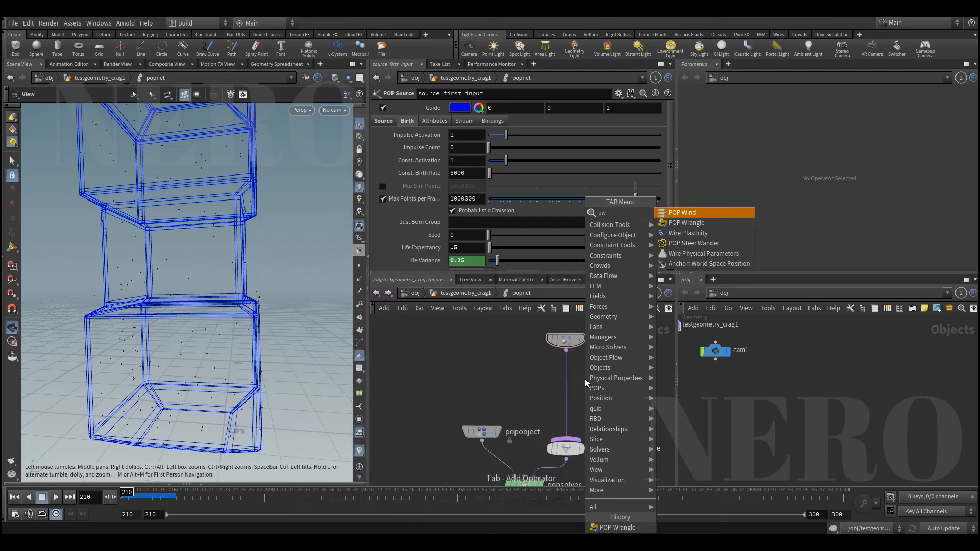
key(Down)
key(Return)
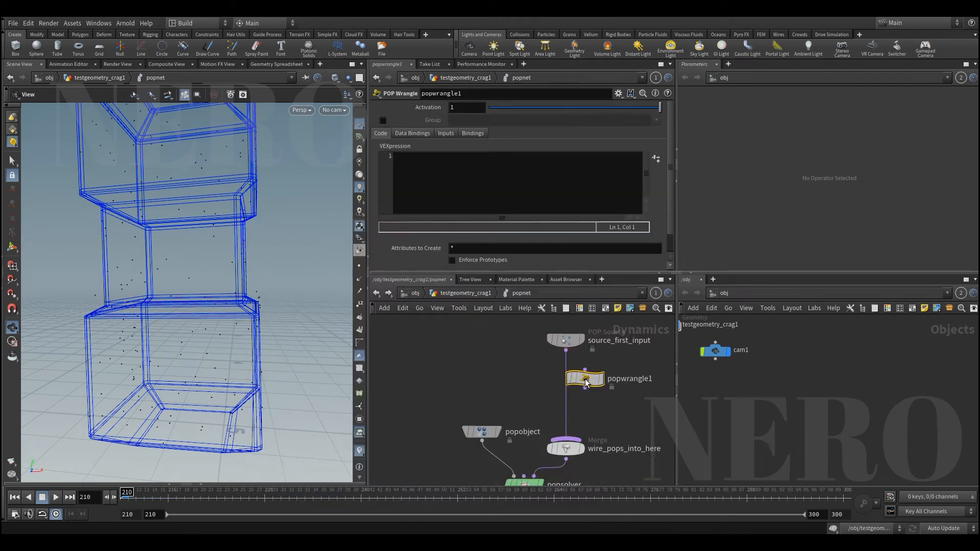
click(565, 385)
- Set the wrangle's Input 1 to First Context Geometry, checking the attribcreate1 node that feeds the POP network
click(444, 134)
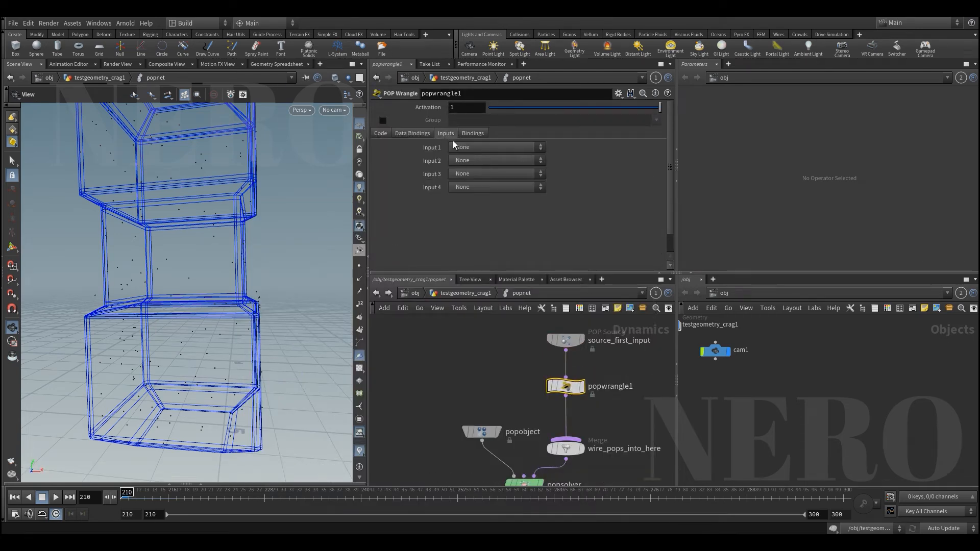
click(453, 147)
click(472, 194)
key(u)
click(578, 361)
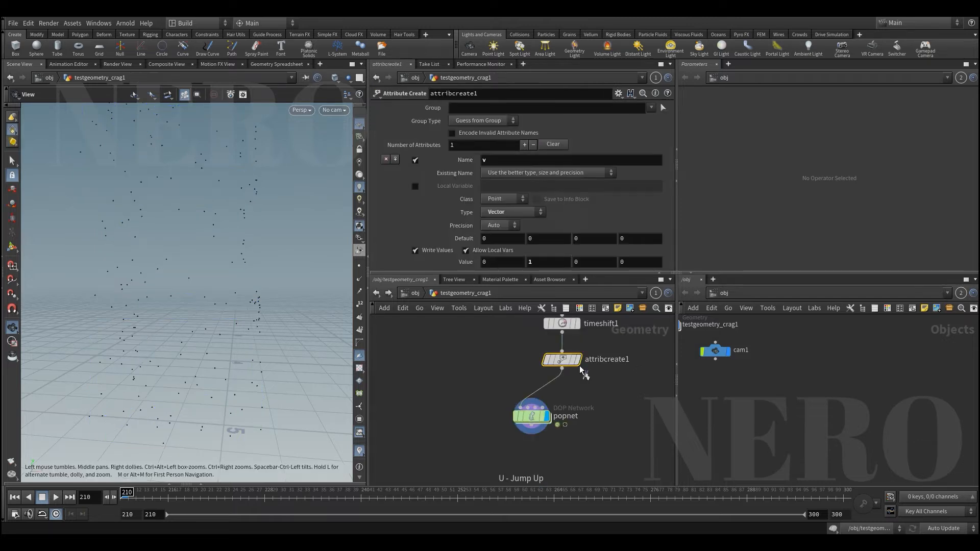
scroll(283, 321, down, 4)
double_click(531, 415)
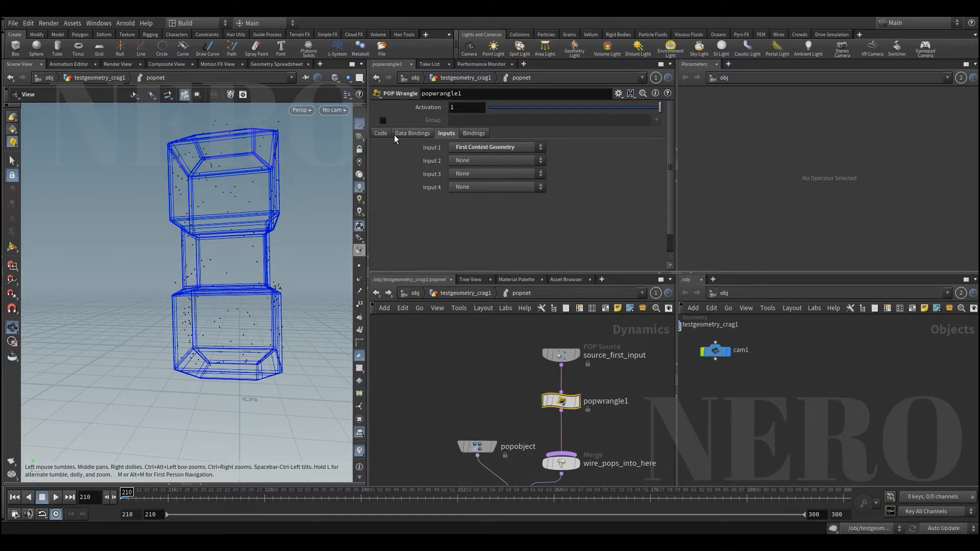
- Write @P = minpos(0,@P); in the POP wrangle and play the simulation to check that particles stick to the surface
click(381, 133)
click(516, 188)
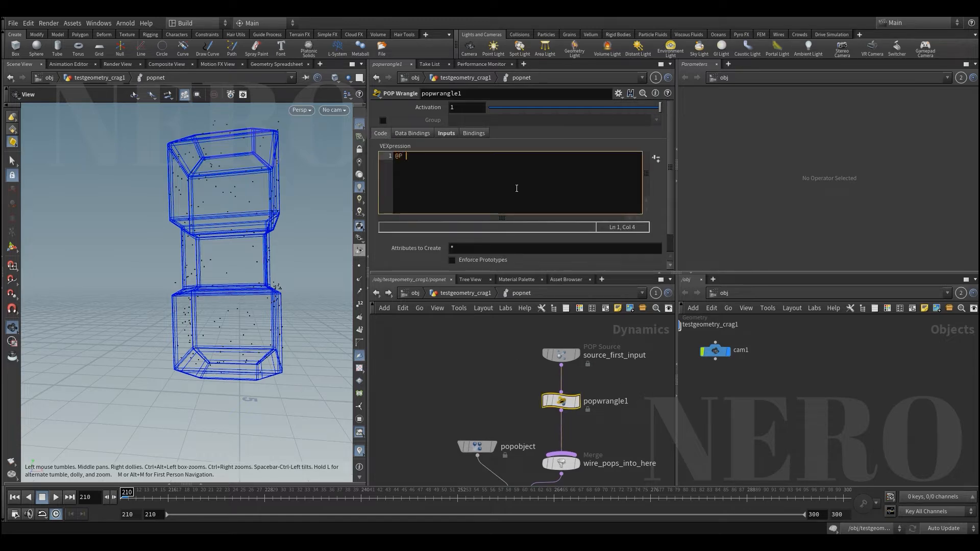
text(@P = )
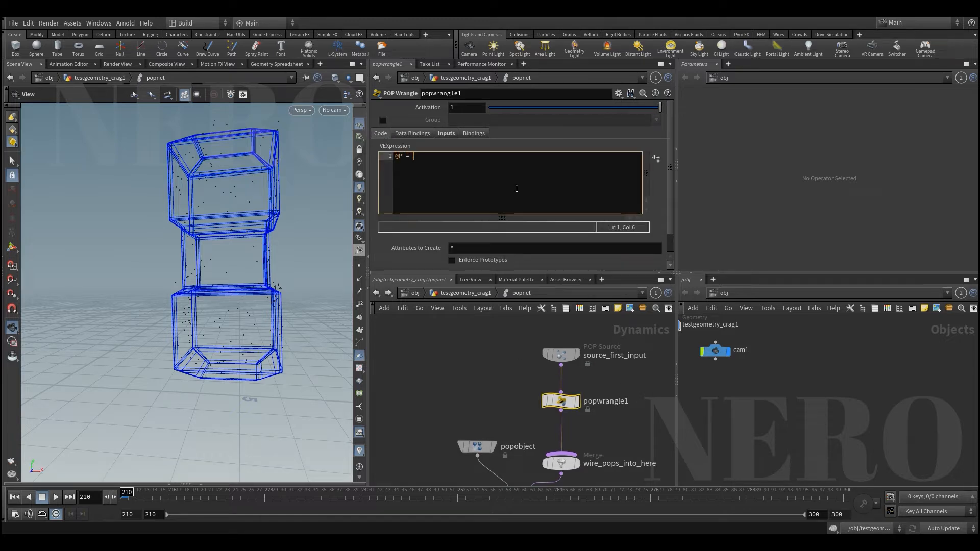
text(minpos(0,@P);)
drag(224, 306, 249, 307)
key(Up)
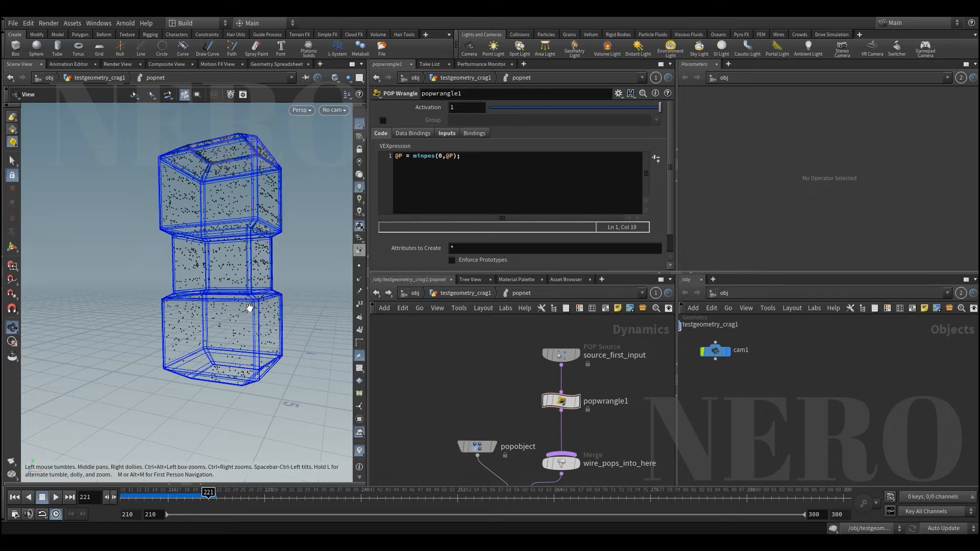
right_drag(249, 308, 262, 310)
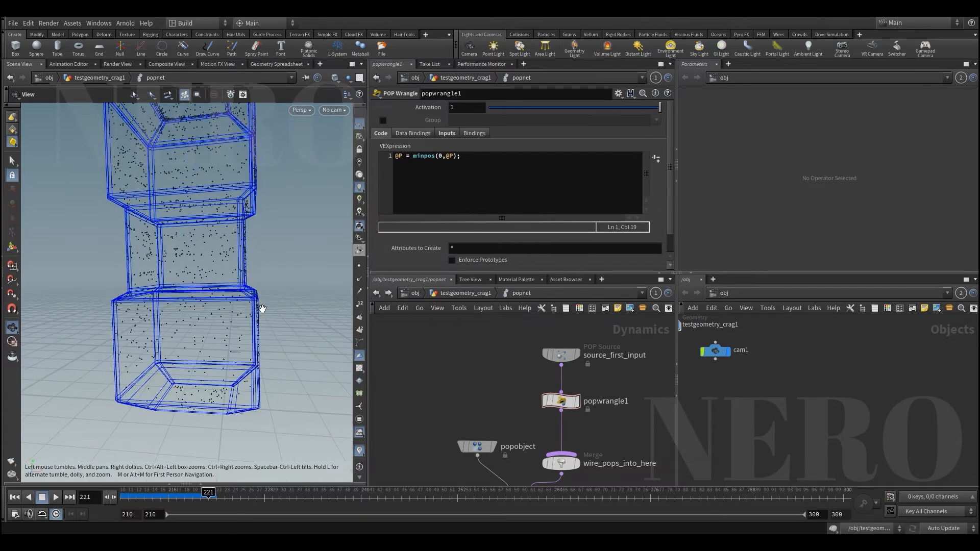
key(ctrl+Up)
- Set the POP source's Inherit Velocity to 0.2 and replay the simulation close up on the hammer head
click(561, 354)
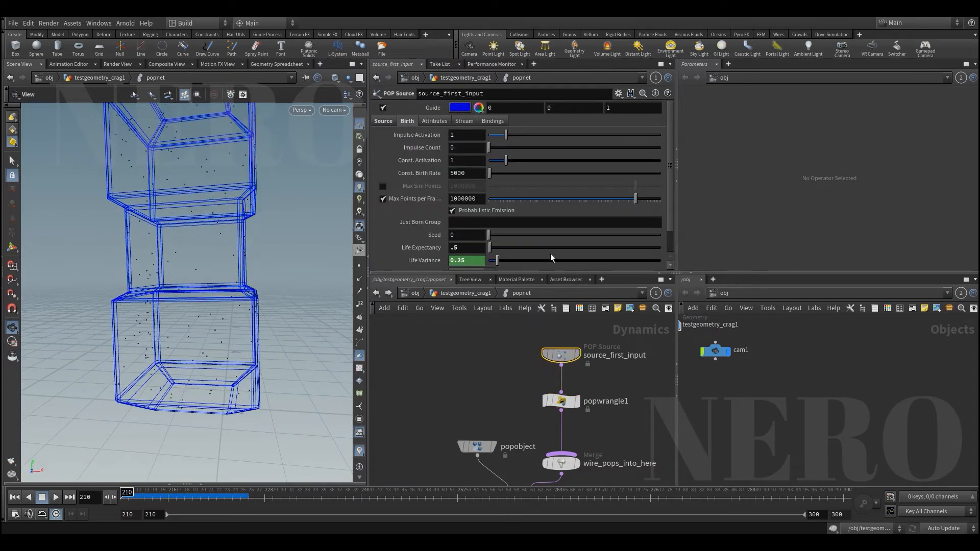
click(434, 121)
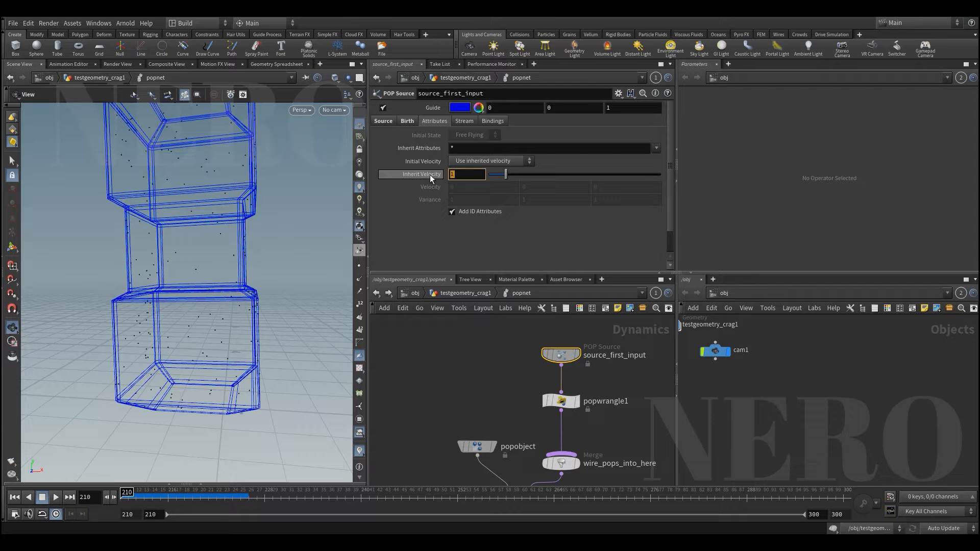
text(0.2)
key(Return)
key(Up)
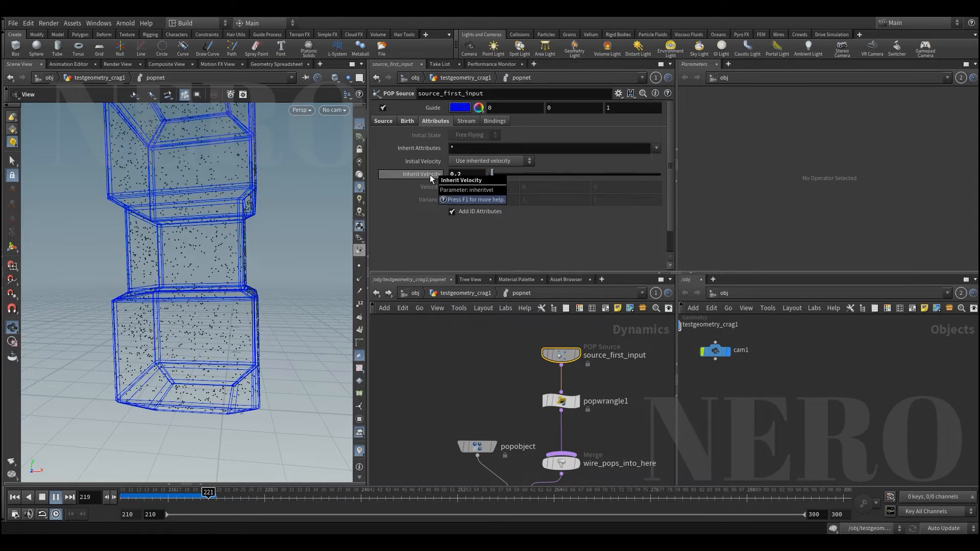
drag(229, 301, 269, 287)
right_drag(269, 287, 269, 326)
middle_drag(268, 194, 281, 279)
drag(281, 279, 284, 247)
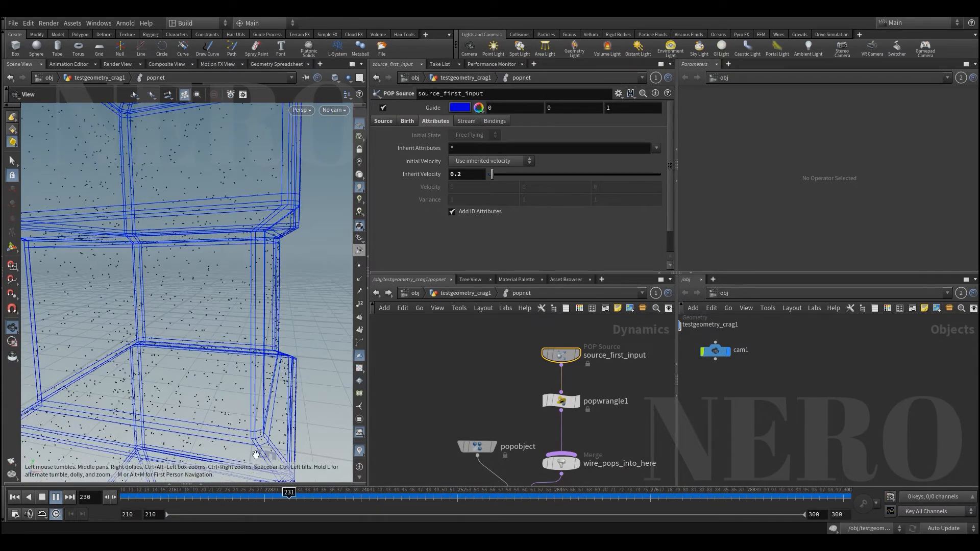
click(233, 494)
key(ctrl+Up)
- Set the POP source's constant birth rate to 20 and replay the simulation
click(407, 121)
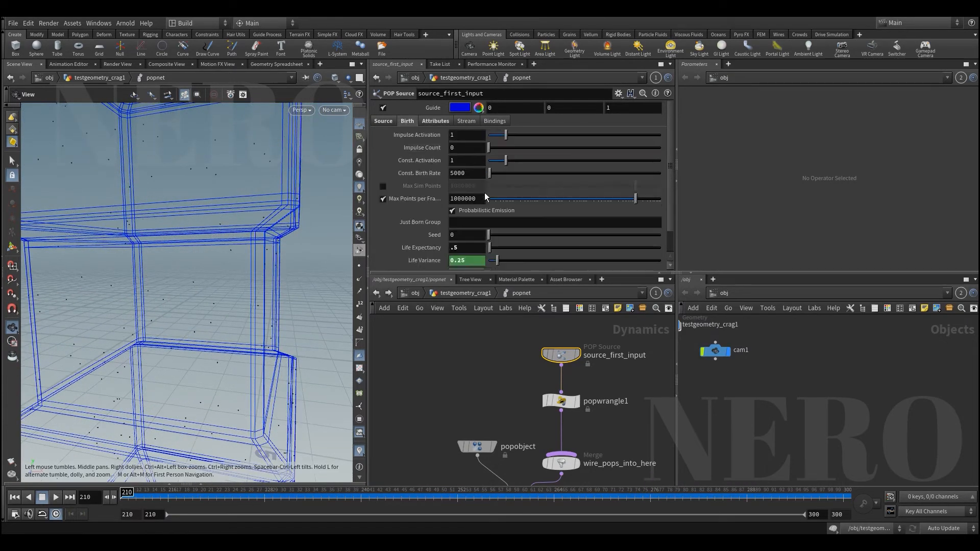
mouse_move(440, 172)
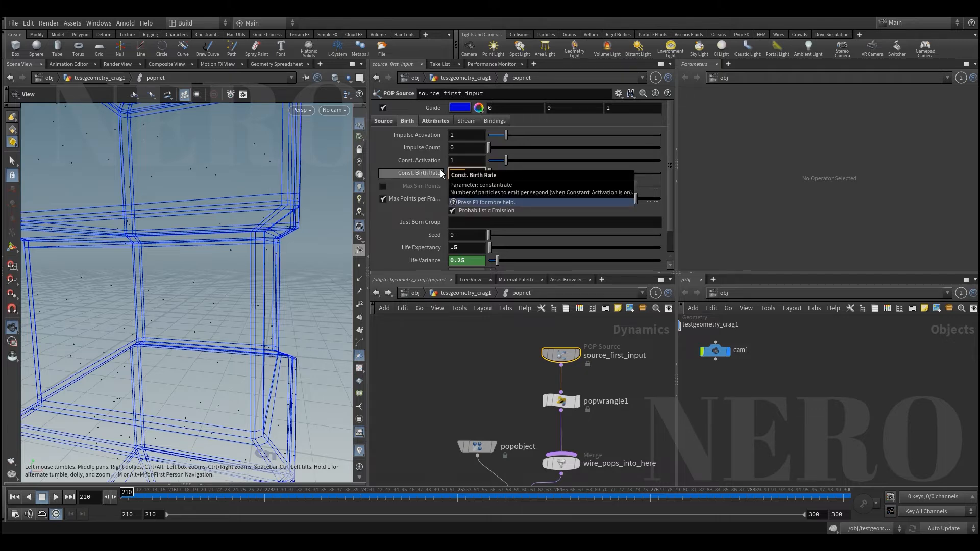
right_drag(263, 257, 250, 360)
key(Up)
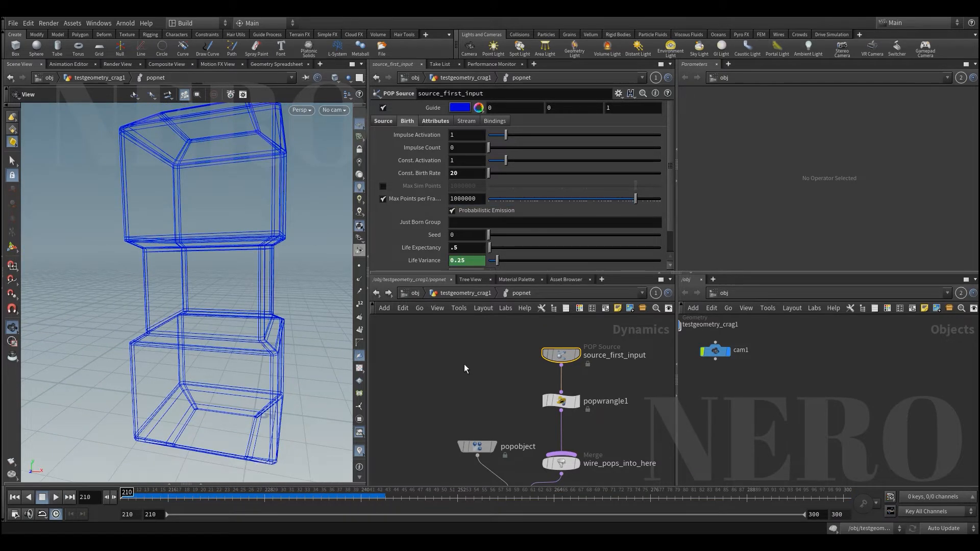
- Return to the geometry level and display attribcreate1 to examine the hammer head from around
key(u)
drag(516, 405, 505, 405)
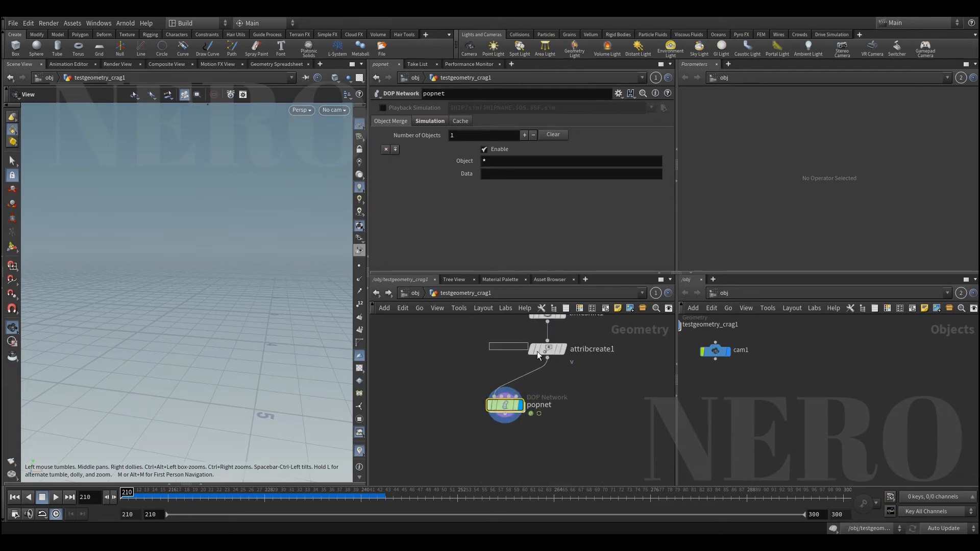
drag(536, 351, 580, 359)
click(563, 349)
scroll(269, 306, down, 4)
drag(269, 306, 219, 339)
scroll(225, 326, down, 2)
drag(128, 493, 177, 493)
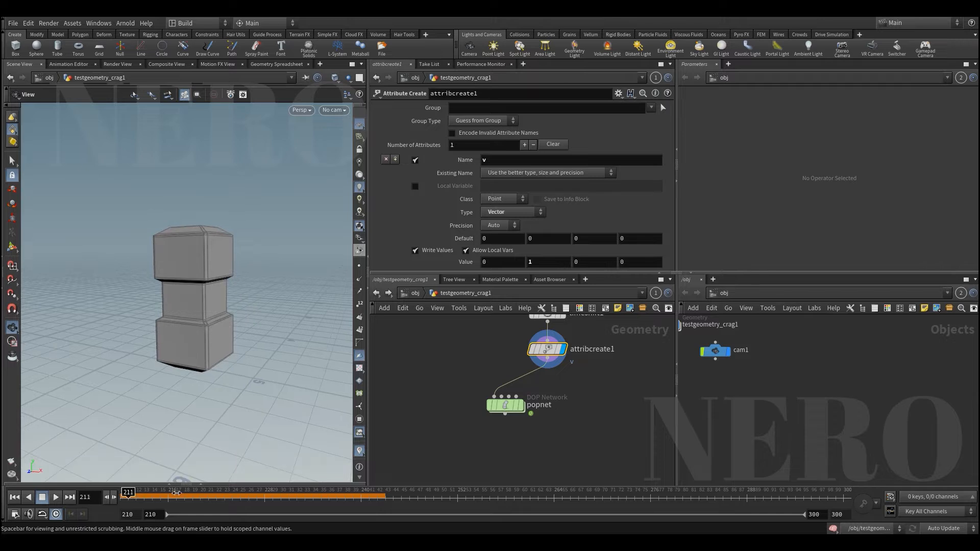
drag(192, 354, 341, 387)
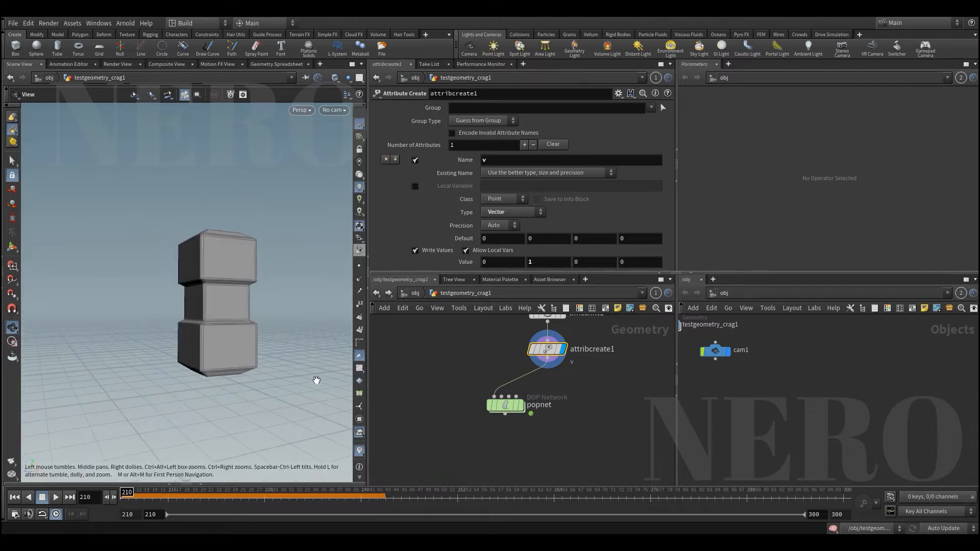
- Display popnet with attribcreate1 as a template and scrub between frames 210 and 217 to view particles on the hammer wireframe
click(520, 405)
click(560, 349)
click(152, 494)
drag(153, 502, 176, 502)
mouse_move(223, 372)
mouse_down()
mouse_move(212, 232)
mouse_move(276, 240)
mouse_move(240, 271)
mouse_up()
scroll(213, 233, up, 3)
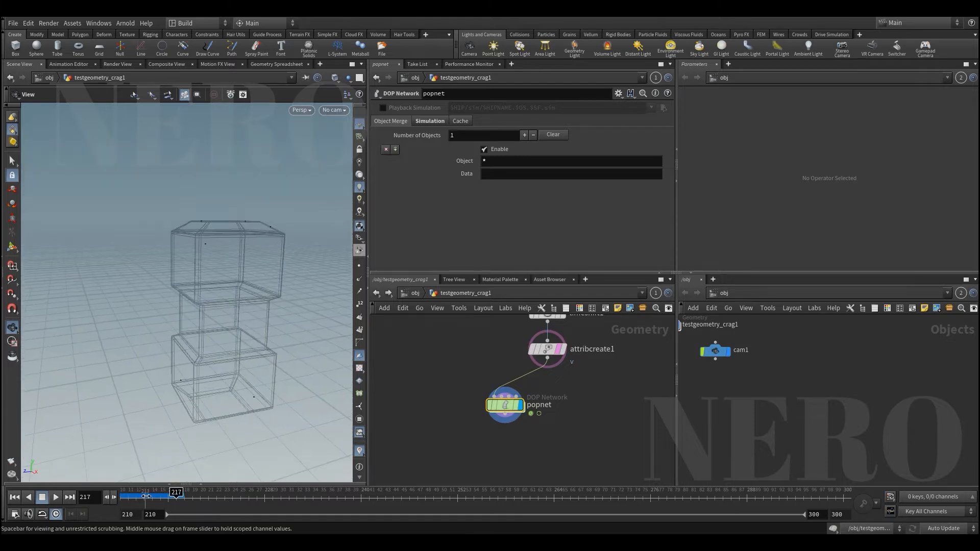
mouse_move(147, 493)
mouse_down()
mouse_move(165, 494)
mouse_move(122, 493)
mouse_up()
drag(254, 419, 221, 383)
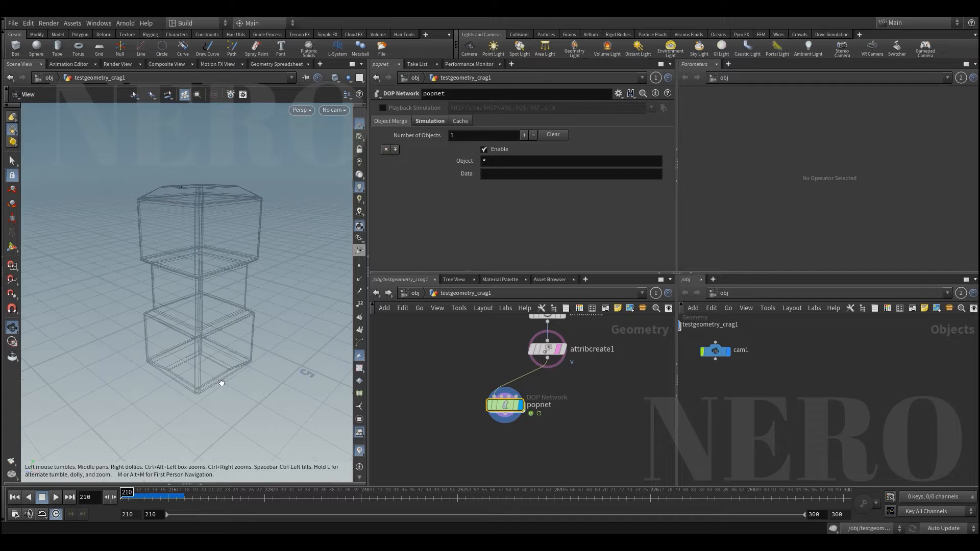
- Display attribcreate1 and box-select the hammer head's lower block in the front view to examine it, returning to perspective
click(547, 349)
click(563, 349)
drag(229, 345, 222, 334)
key(space+3)
key(g)
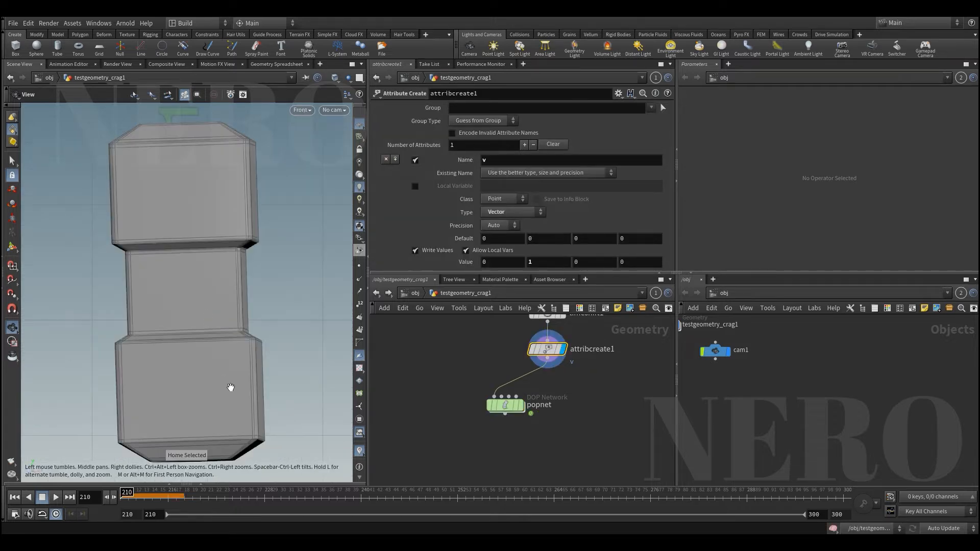
middle_drag(231, 387, 231, 331)
key(s)
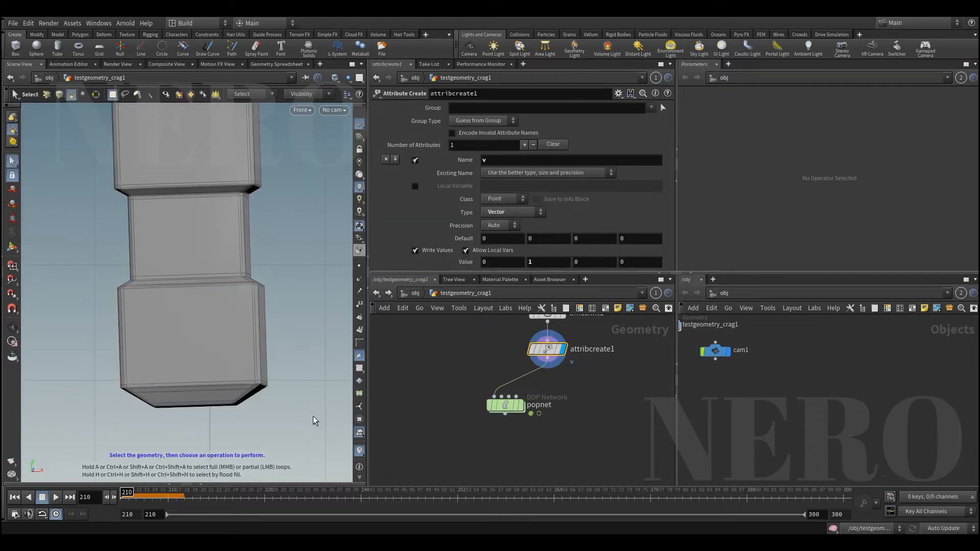
drag(89, 277, 322, 427)
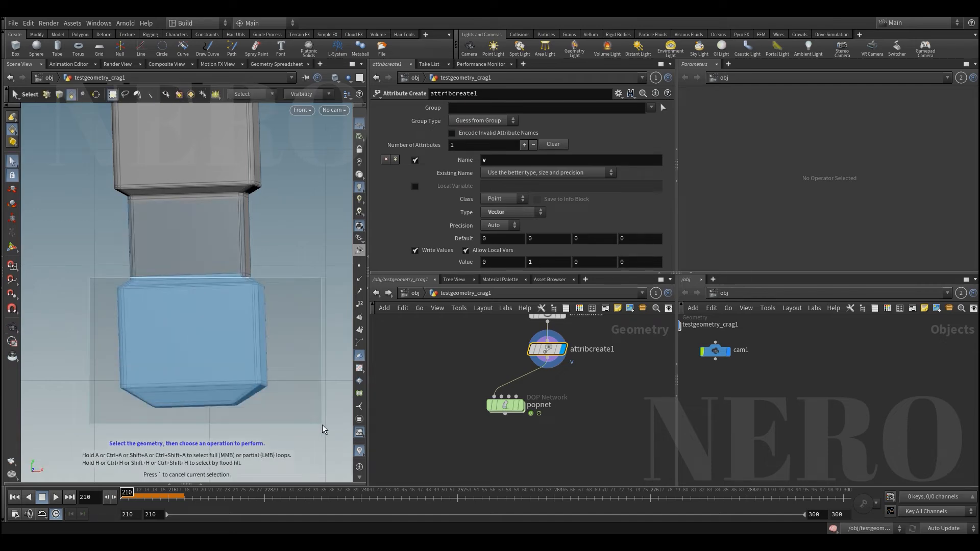
key(space+1)
key(Escape)
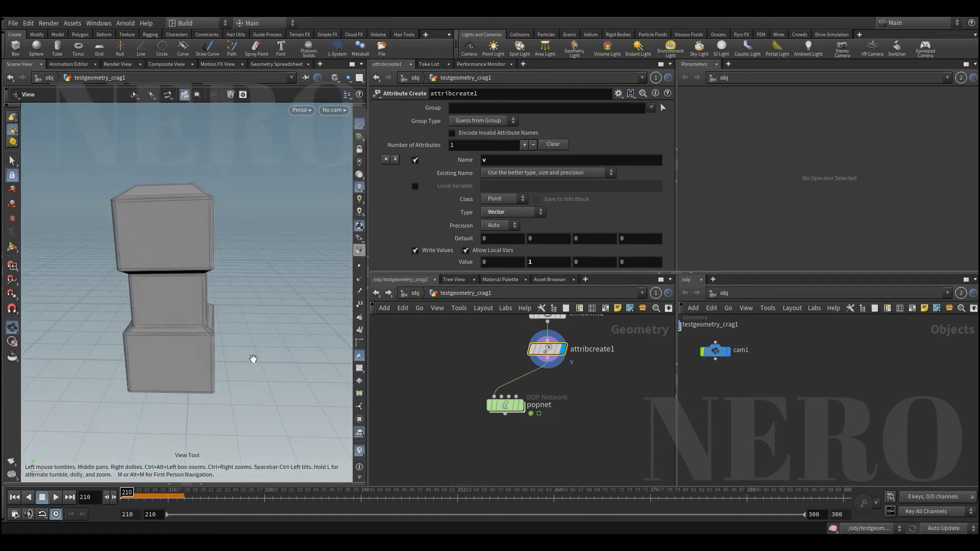
- Add a Box node beside the hammer node chain and display it
middle_drag(475, 369, 546, 389)
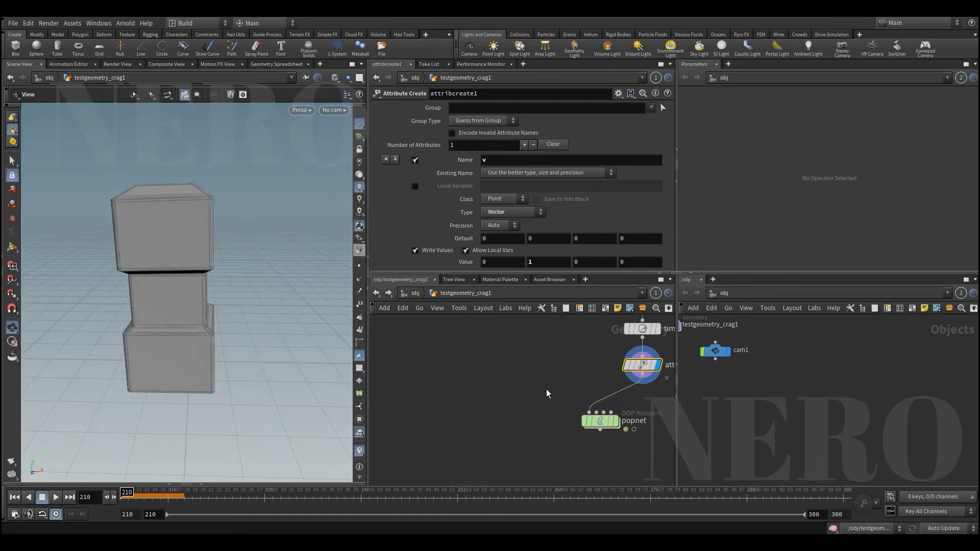
key(Tab)
text(box)
key(Return)
click(483, 372)
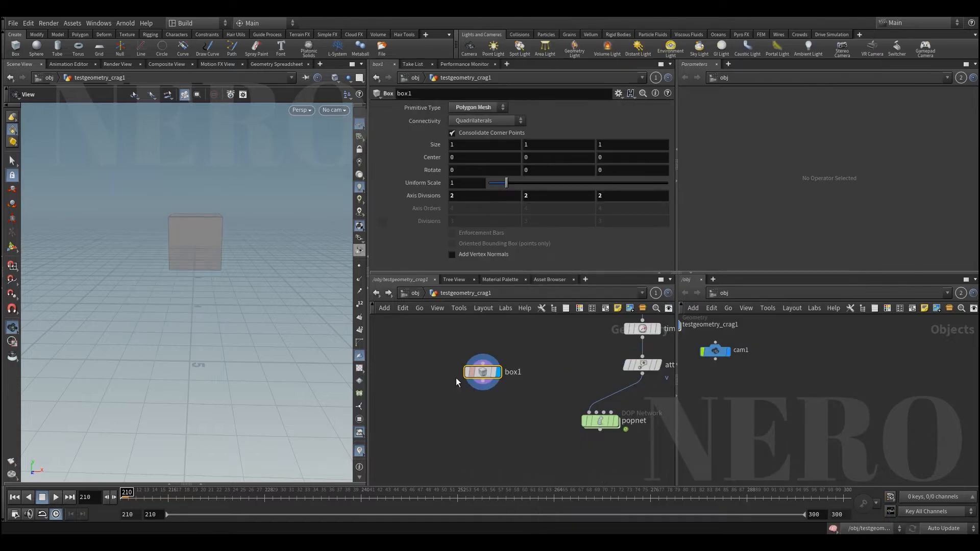
- Frame the box and select its faces in the viewport to examine it, and delete the Box node
key(space+g)
key(s)
mouse_move(203, 304)
mouse_down()
mouse_move(232, 305)
mouse_move(212, 312)
mouse_up()
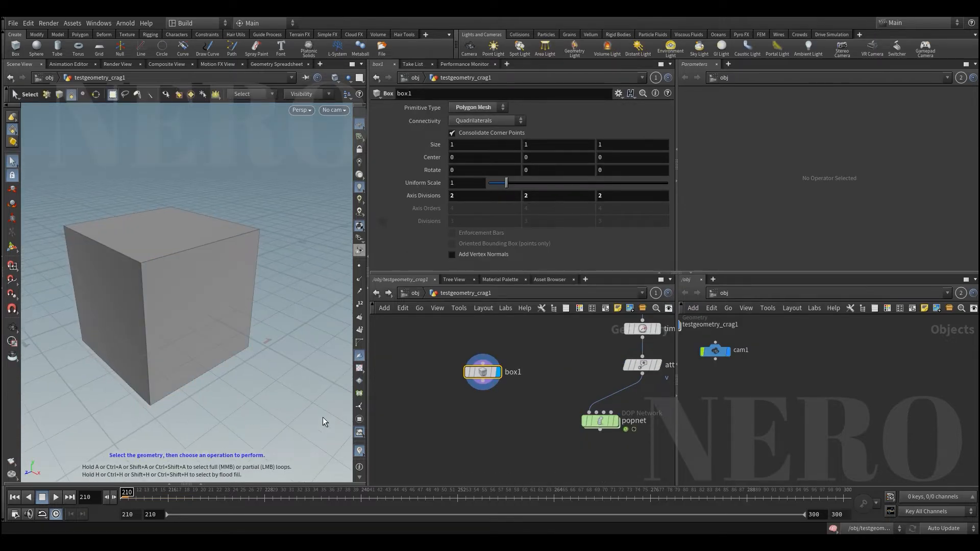
scroll(275, 276, down, 5)
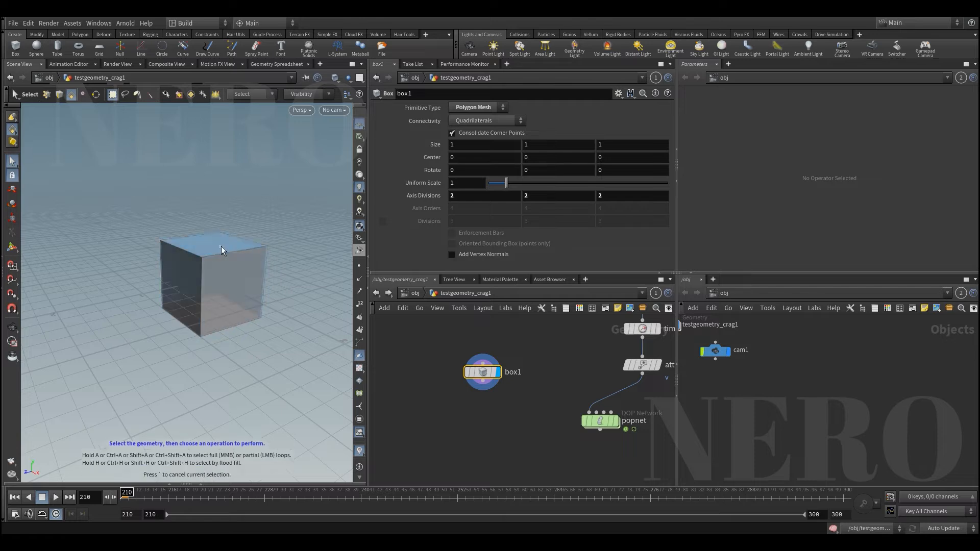
key(Escape)
click(68, 65)
click(22, 65)
click(228, 293)
alt+drag(243, 315, 243, 309)
key(s)
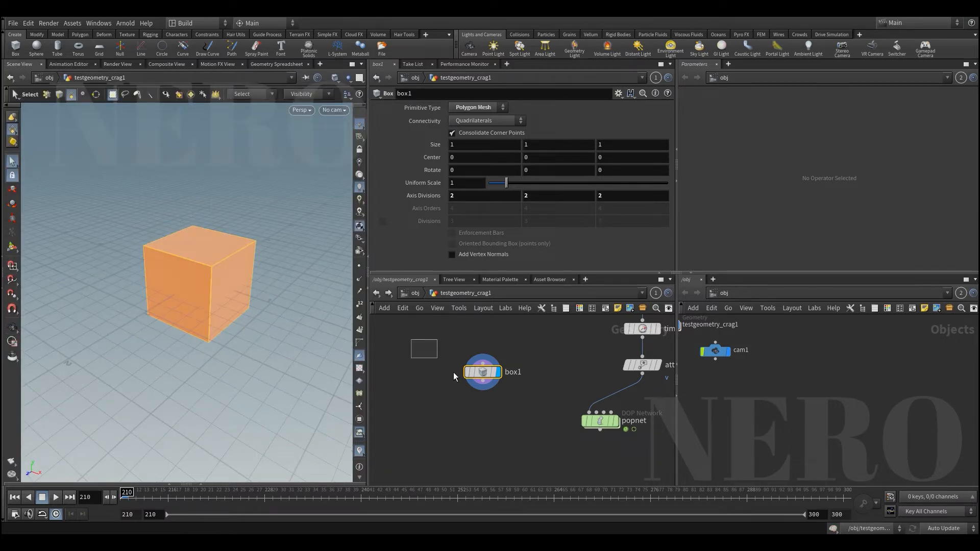
key(Delete)
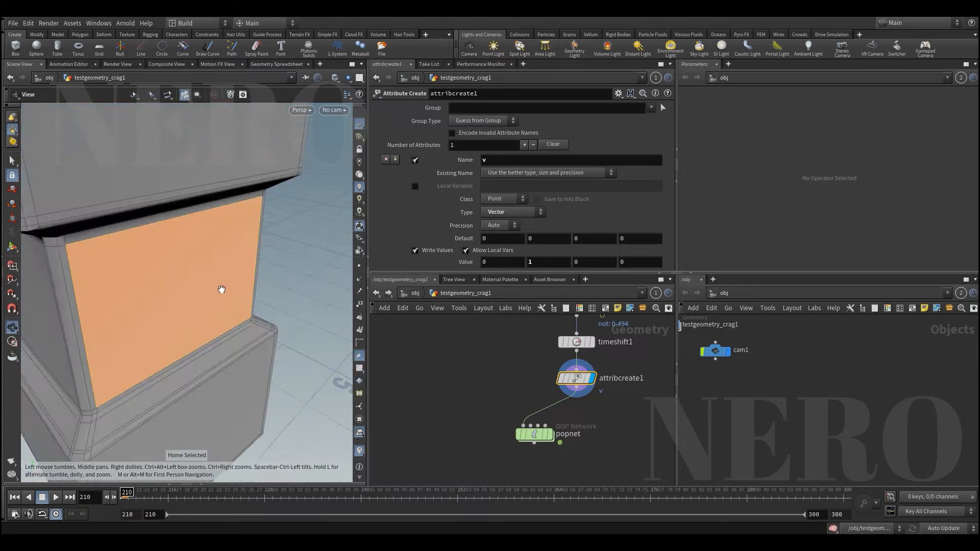
- Select the faces of the hammer head's lower block and add an Attribute Create node on that selection
key(space+3)
drag(96, 286, 341, 447)
key(space+1)
drag(227, 354, 201, 341)
key(s)
key(Tab)
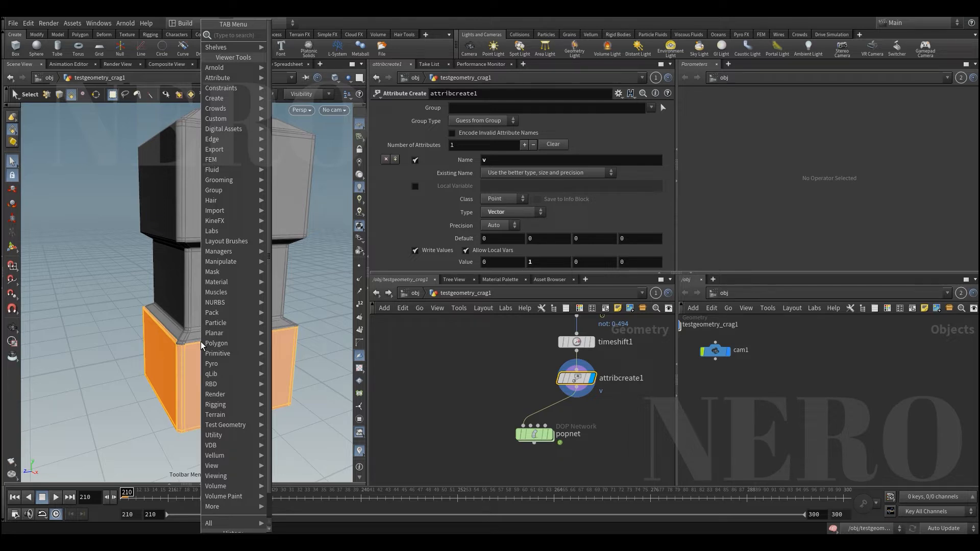
text(a cre)
key(Return)
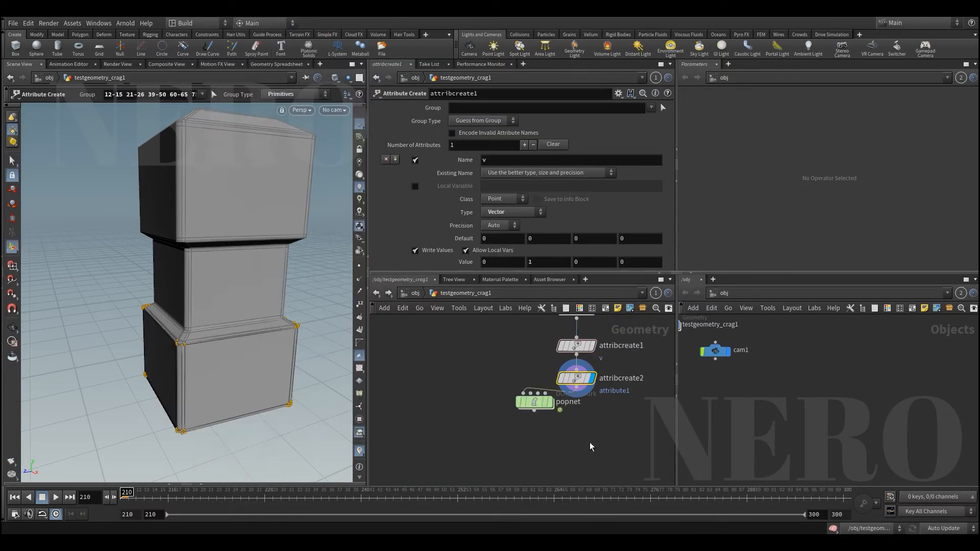
- Move popnet farther down the network and rename attribcreate1 as create_v
drag(545, 404, 511, 460)
click(570, 378)
scroll(612, 363, up, 1)
middle_drag(612, 363, 599, 383)
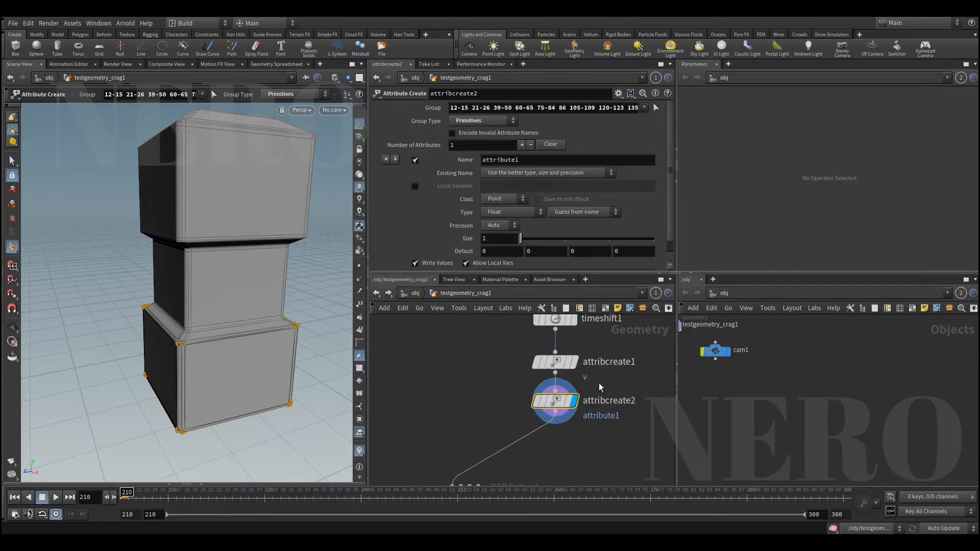
double_click(611, 362)
text(create_v)
key(Return)
- Color both Attribute Create nodes red and rename attribcreate2 as creat_emit
drag(523, 353, 633, 439)
key(c)
click(626, 421)
double_click(610, 401)
text(c)
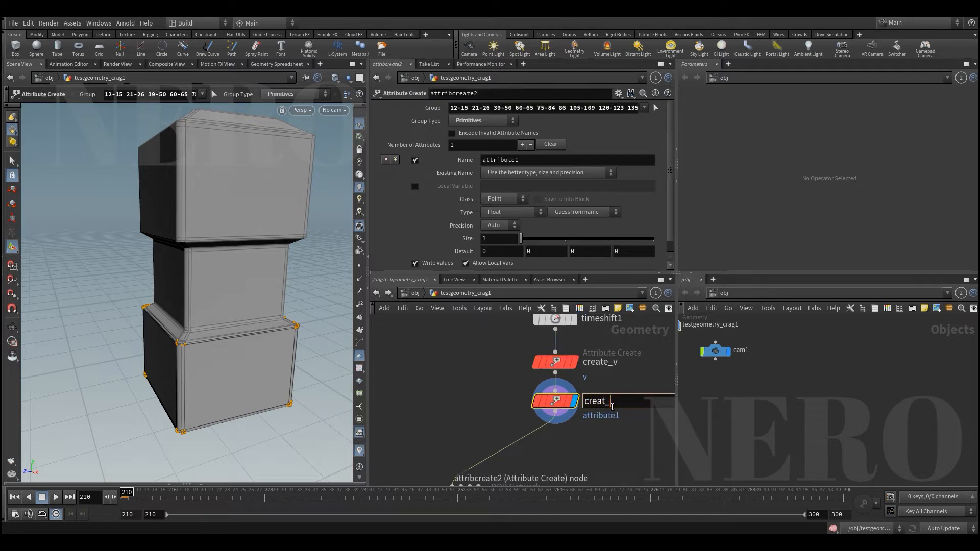
key(Return)
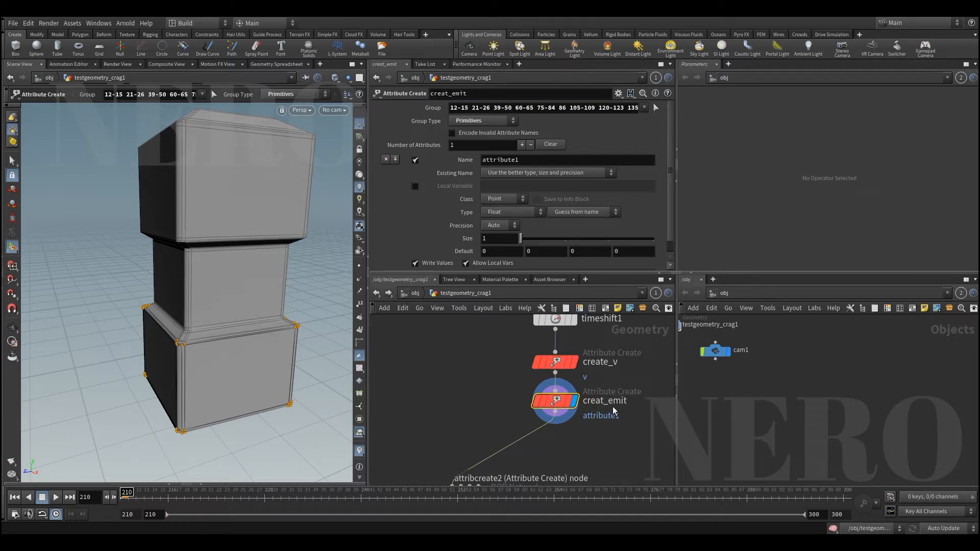
- Define creat_emit's attribute as emit, with type Integer and value 1
double_click(530, 164)
text(emit)
key(Return)
scroll(449, 167, down, 1)
click(499, 200)
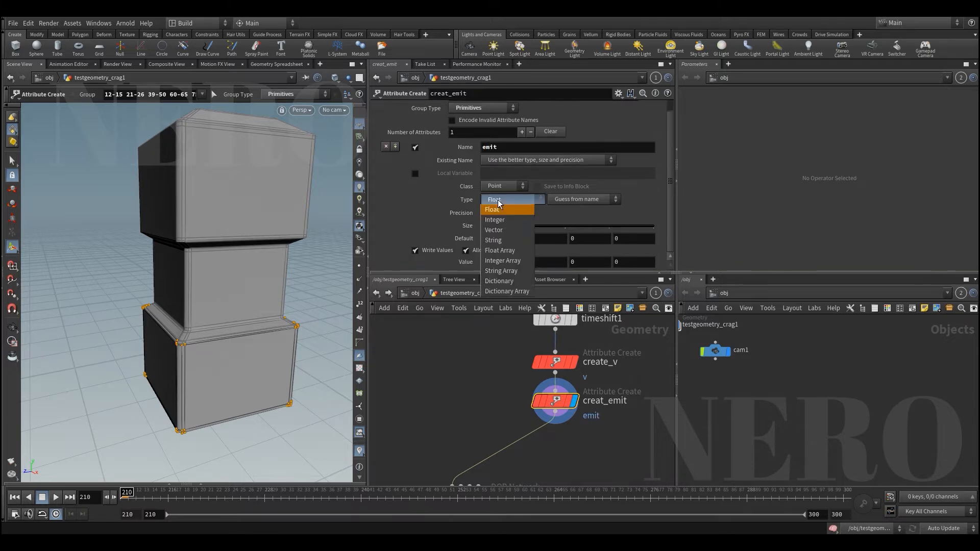
click(496, 220)
drag(490, 262, 411, 258)
text(1)
click(470, 379)
scroll(480, 388, down, 2)
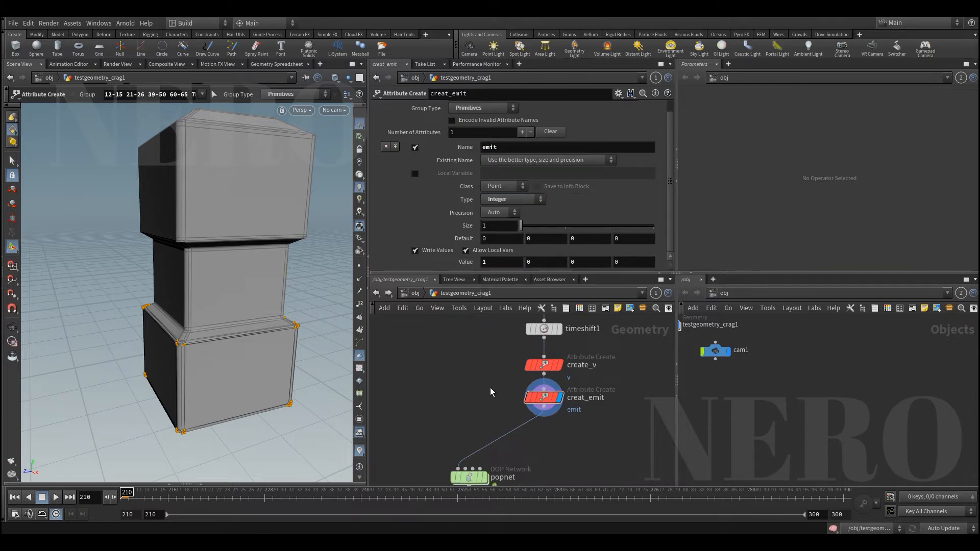
- Reveal the Geometry Spreadsheet below the viewport to examine the points' emit values, and collapse it again
drag(235, 482, 185, 321)
click(196, 445)
click(190, 367)
click(189, 367)
click(190, 367)
click(190, 366)
click(190, 366)
click(190, 366)
click(190, 367)
click(200, 322)
key(Escape)
scroll(449, 252, up, 1)
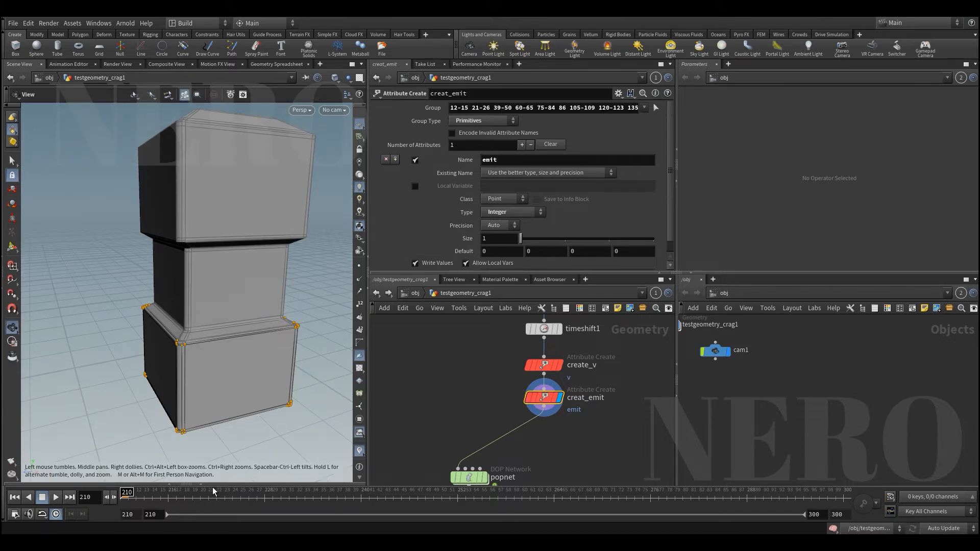
- List the primitive attributes in the Geometry Spreadsheet and set the emit attribute's class to Primitive
click(187, 484)
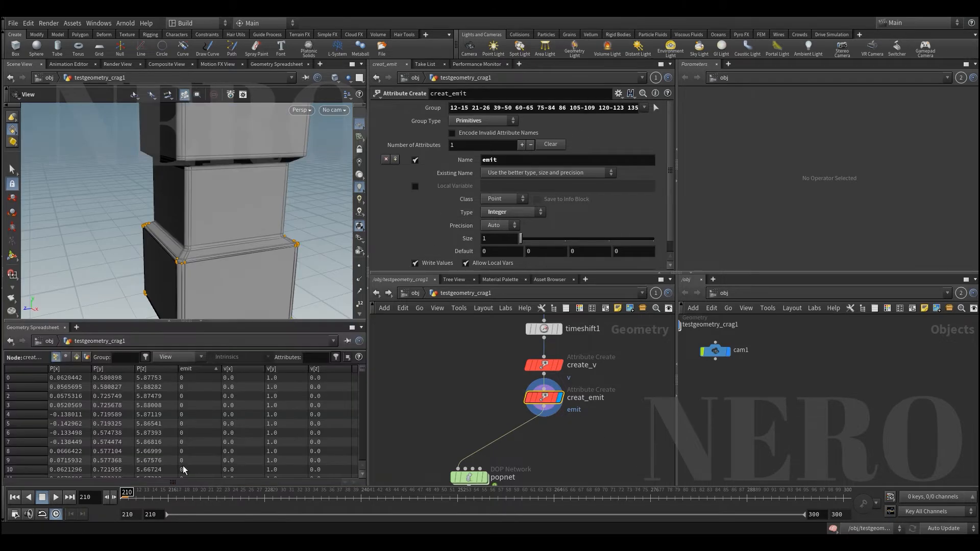
click(78, 360)
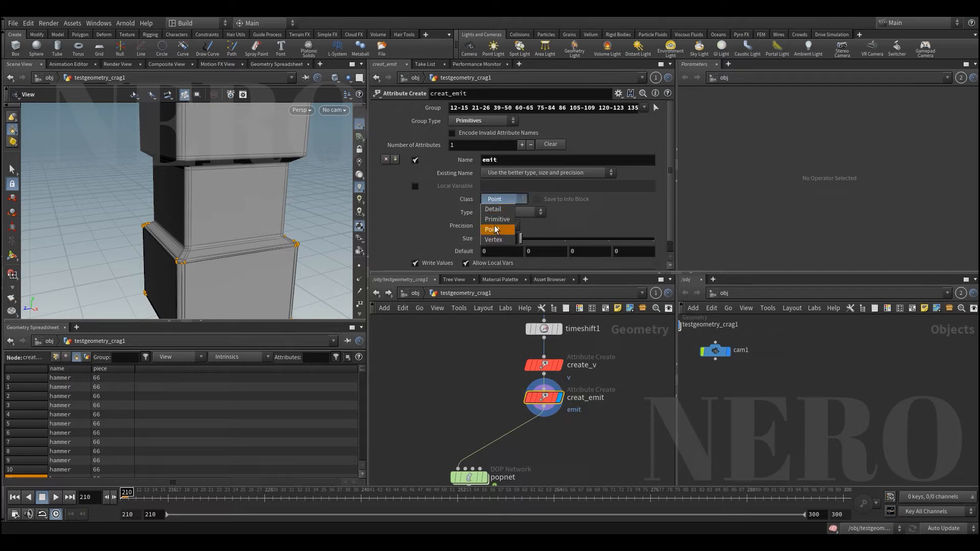
click(497, 219)
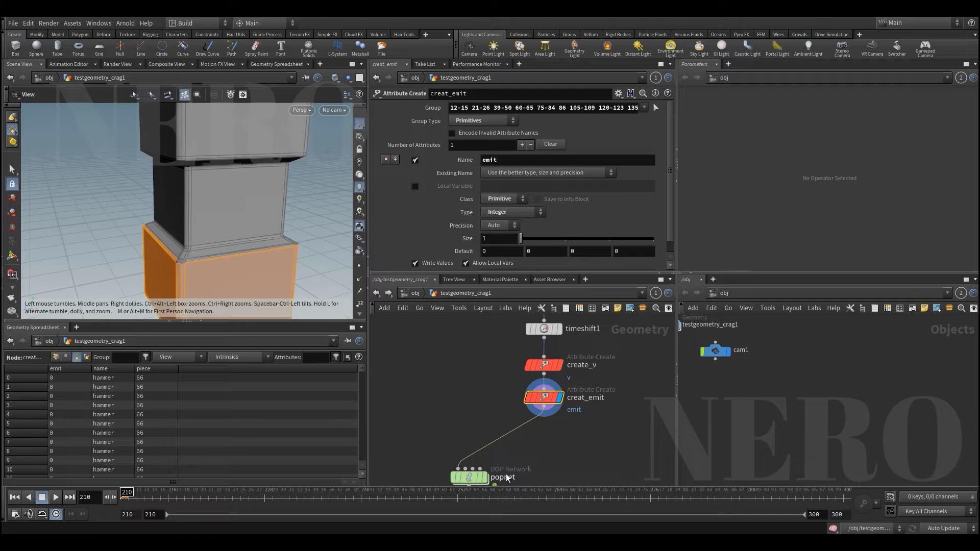
- Inside popnet, set the Emission Attribute of source_first_input to emit
click(484, 477)
double_click(469, 477)
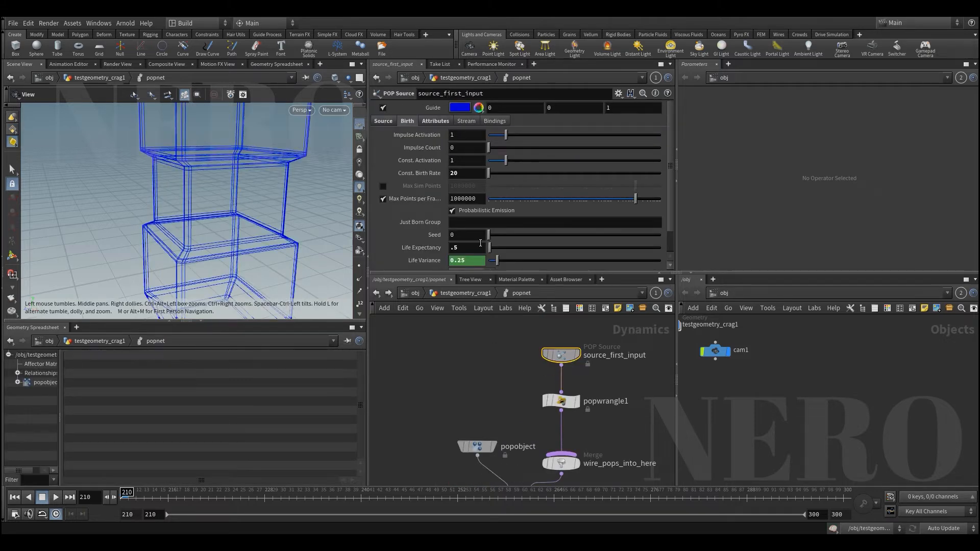
click(385, 121)
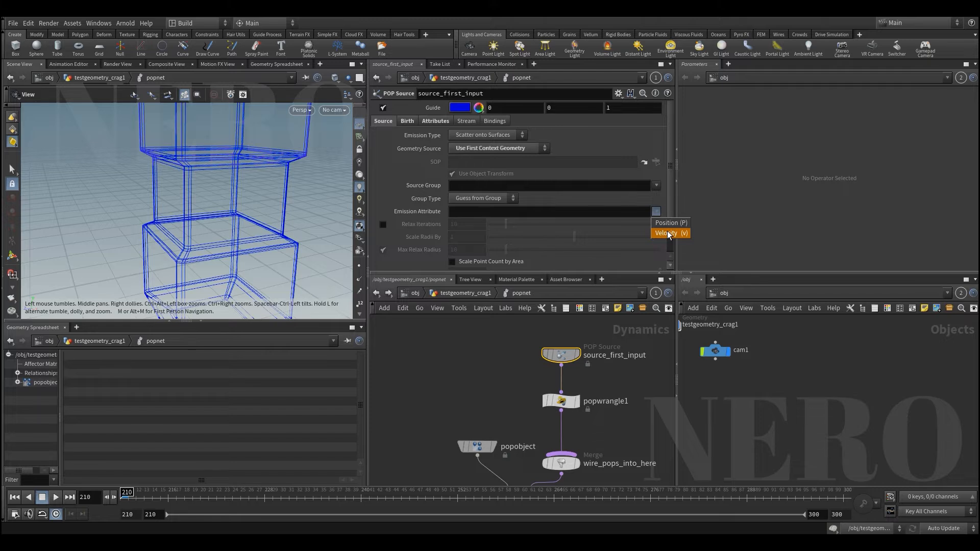
click(487, 213)
text(emit)
key(Return)
- Play the simulation and scrub to frame 258 to examine where particles are emitted on the hammer head
key(Up)
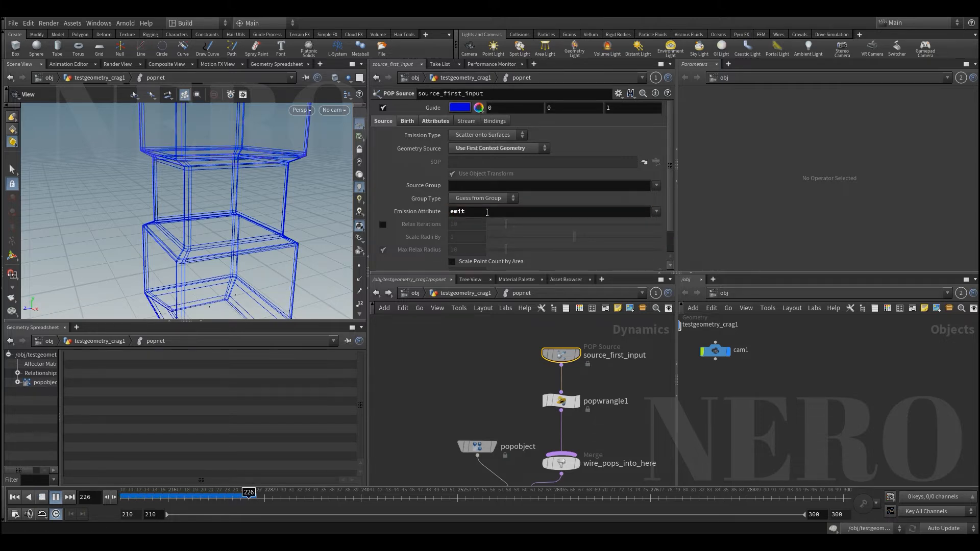
key(Up)
scroll(211, 234, down, 3)
scroll(210, 233, down, 4)
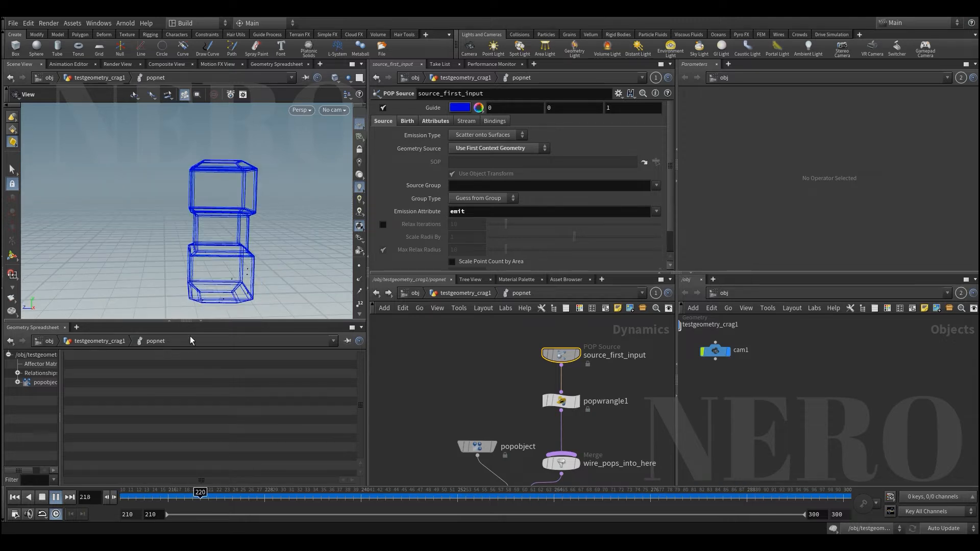
drag(203, 498, 353, 498)
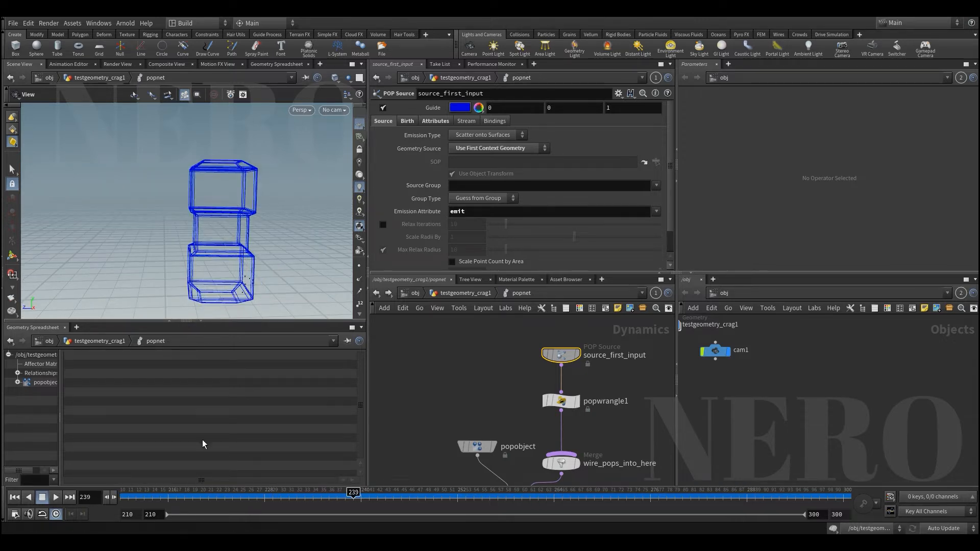
drag(430, 492, 505, 492)
- Set the Life Expectancy of source_first_input to 1 and replay the simulation
click(406, 121)
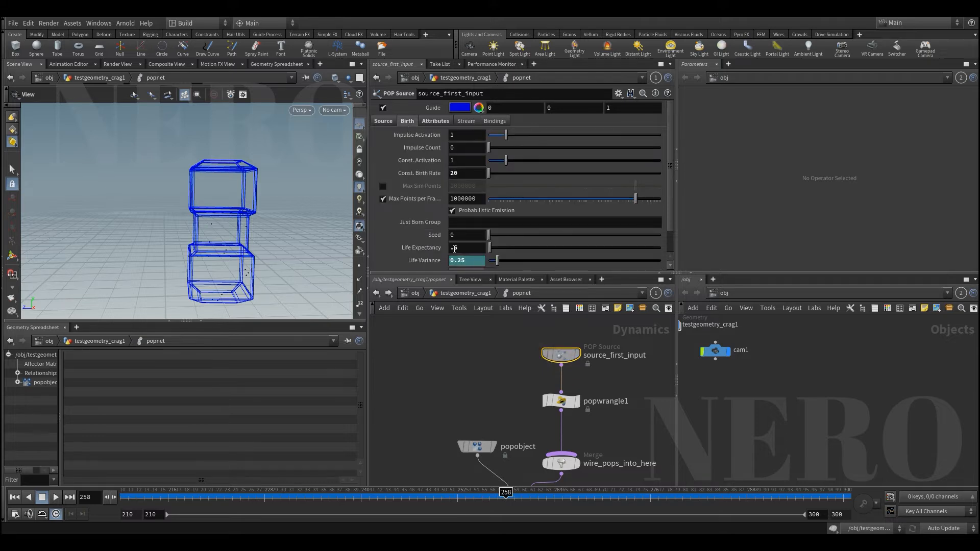
click(440, 377)
key(ctrl+Up)
key(Up)
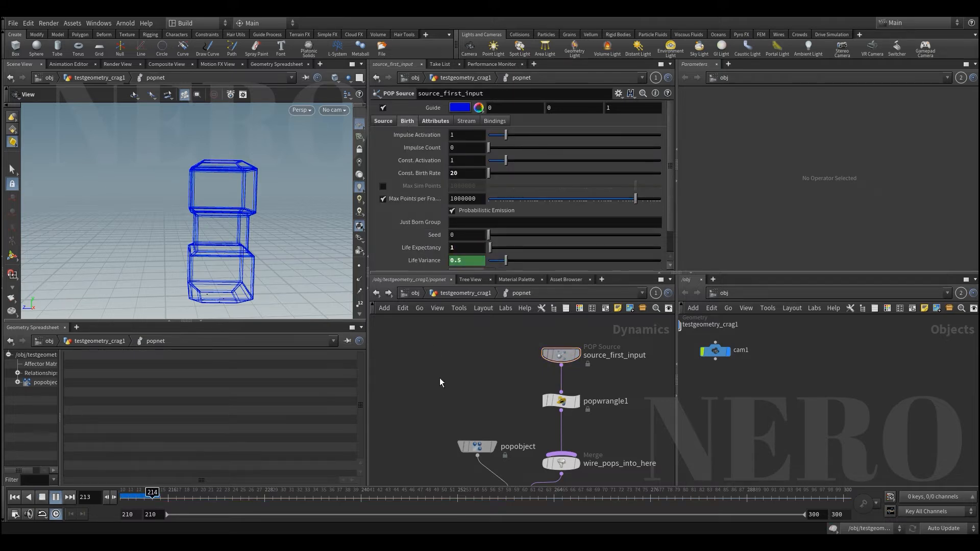
key(ctrl+Up)
- Set the Inherit Velocity of source_first_input to 0.4 and replay the simulation
click(436, 121)
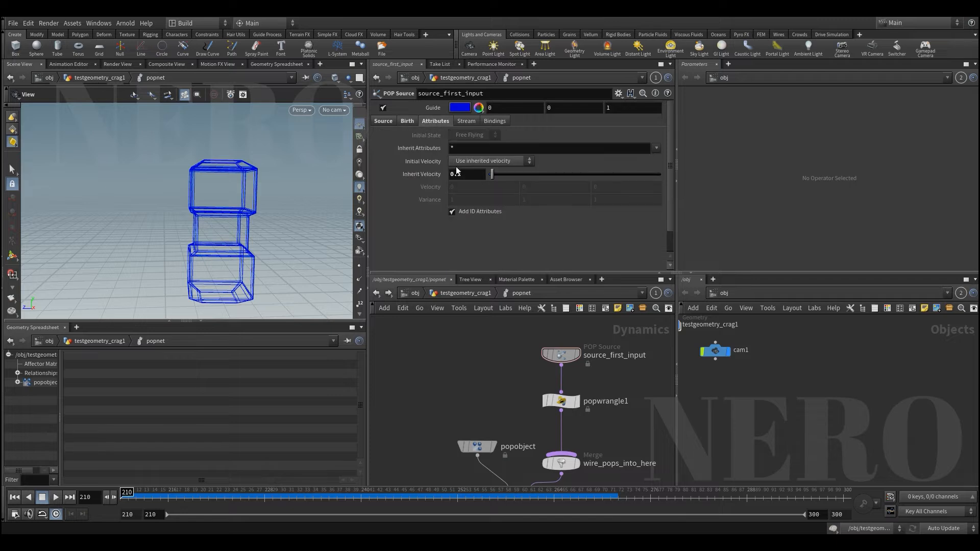
text(4)
key(Return)
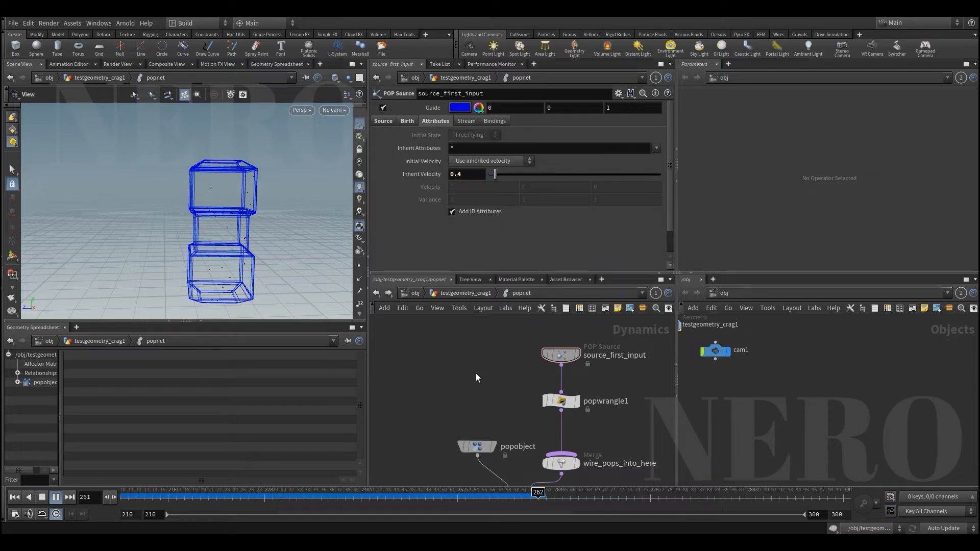
key(ctrl+Up)
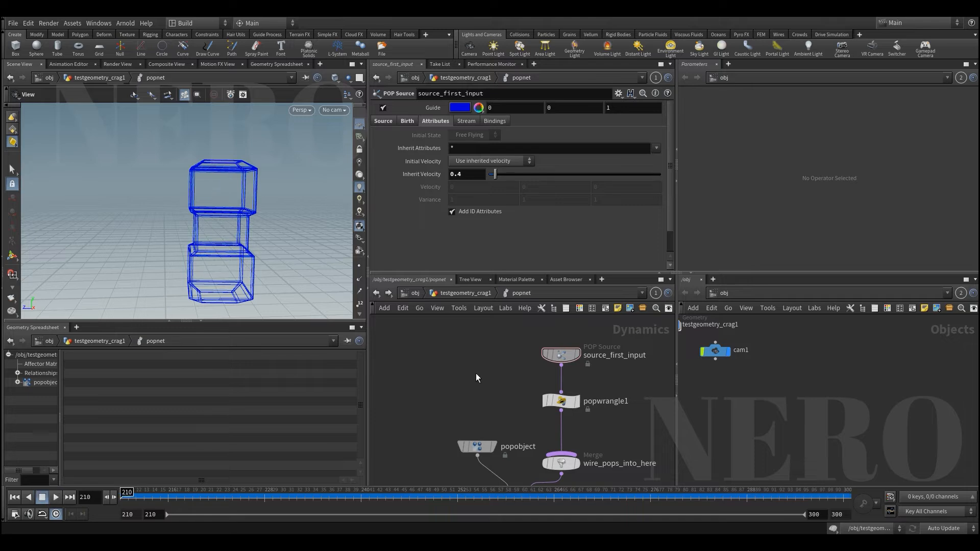
- Collapse the Geometry Spreadsheet and orbit the full hammer wireframe to examine the moving particles
click(200, 321)
drag(221, 298, 221, 337)
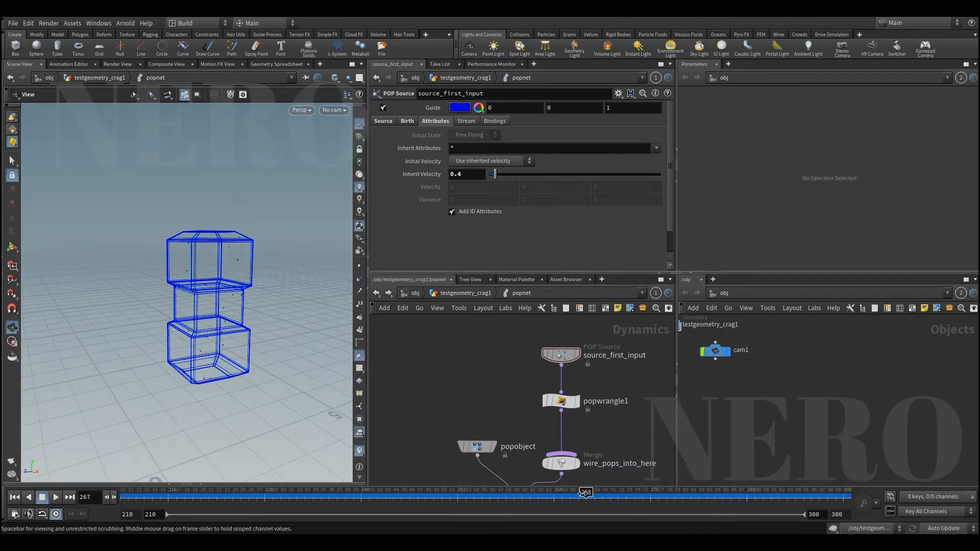
key(ctrl+Up)
- Return to the geometry level and place popnet directly below creat_emit
key(u)
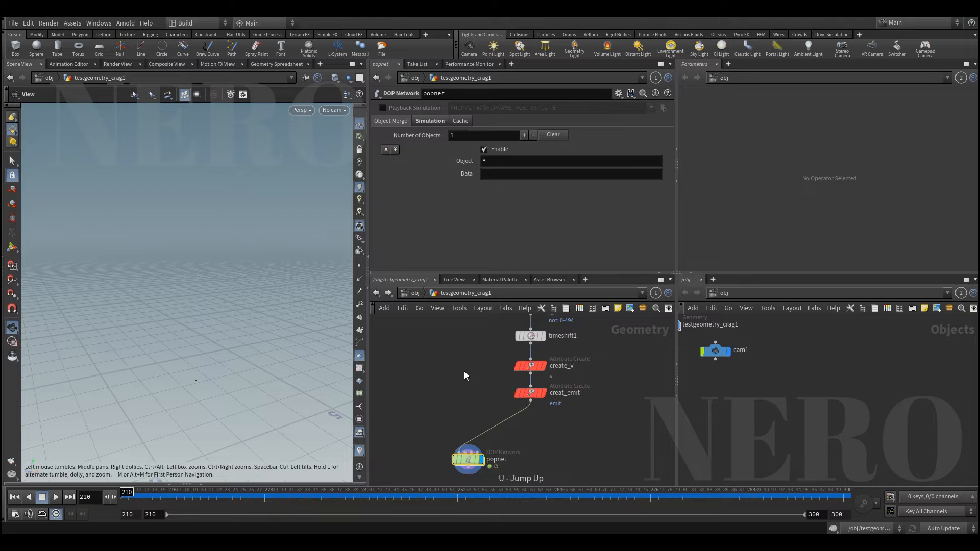
middle_drag(464, 371, 462, 383)
click(528, 404)
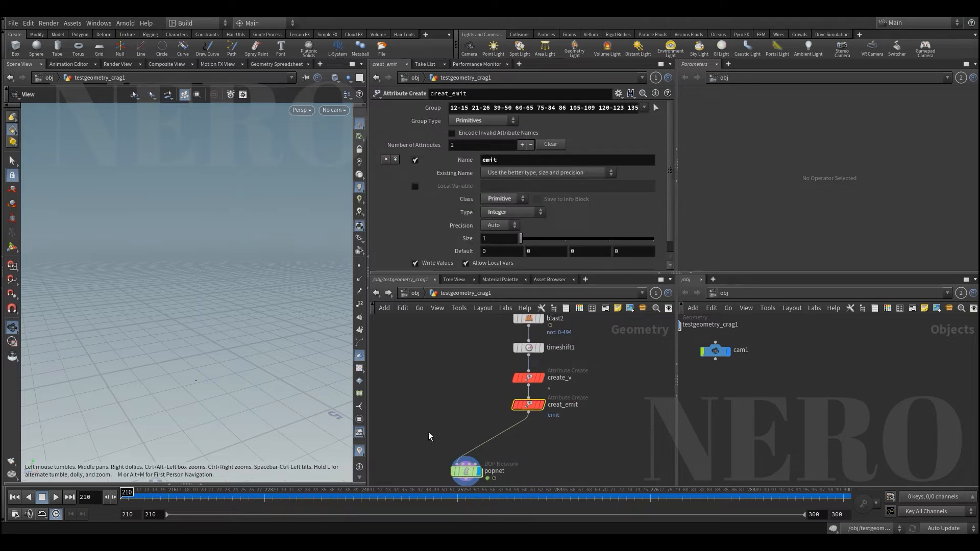
middle_drag(428, 432, 443, 396)
click(481, 434)
drag(491, 435, 554, 404)
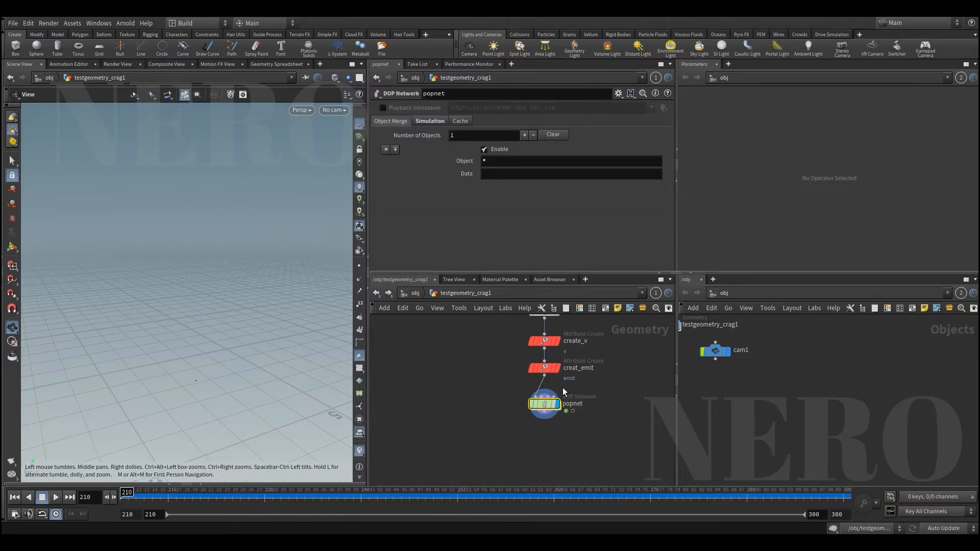
middle_drag(512, 380, 488, 401)
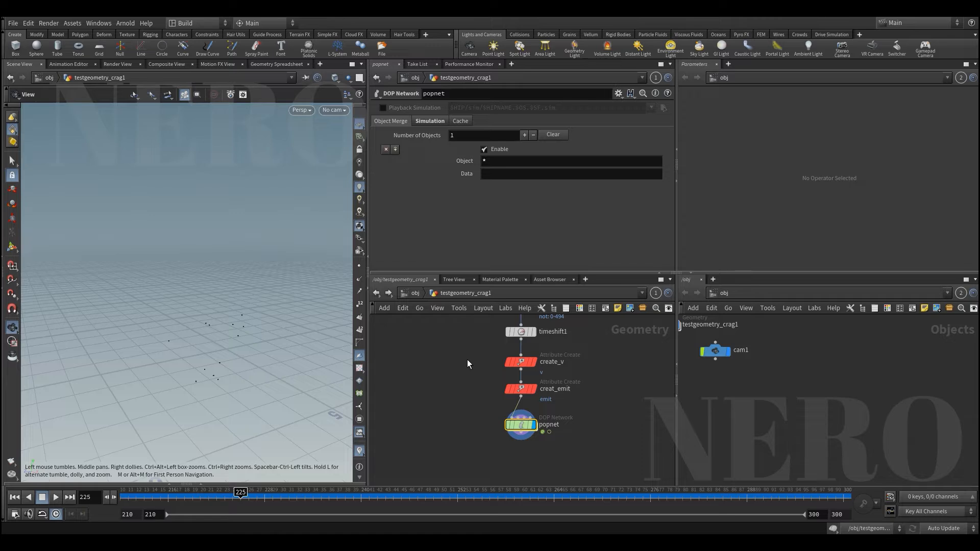
- Show timeshift1 as a template around the popnet particles and scrub the timeline to examine them
click(529, 332)
scroll(197, 298, down, 4)
middle_drag(225, 295, 184, 306)
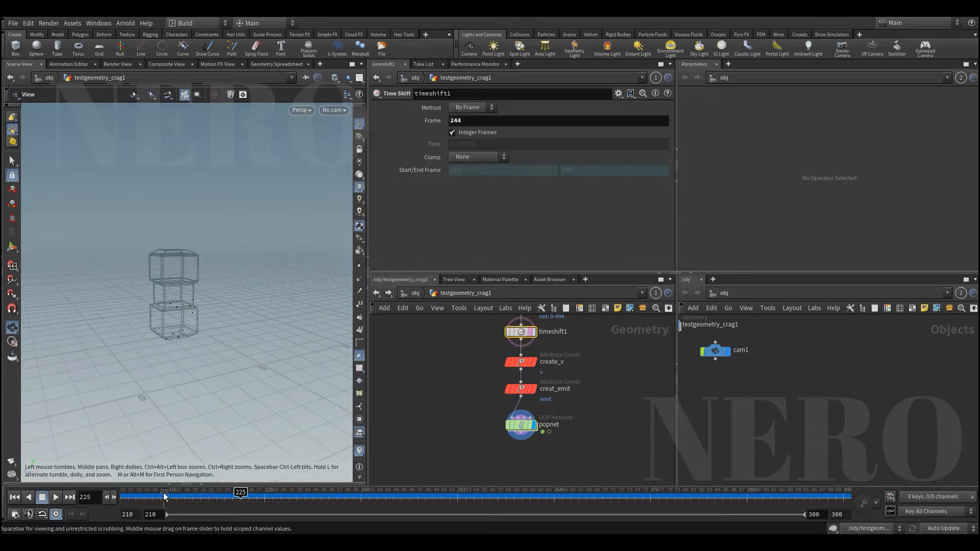
drag(164, 496, 557, 507)
drag(350, 470, 337, 465)
scroll(419, 385, down, 1)
scroll(452, 360, up, 1)
- Show blast2 as the template instead and scrub to frame 244 to compare the animated hammer with the particles
middle_drag(470, 334, 440, 401)
click(512, 386)
scroll(441, 375, down, 1)
scroll(441, 375, down, 1)
scroll(436, 417, up, 1)
click(476, 402)
key(shift+e)
drag(257, 504, 393, 500)
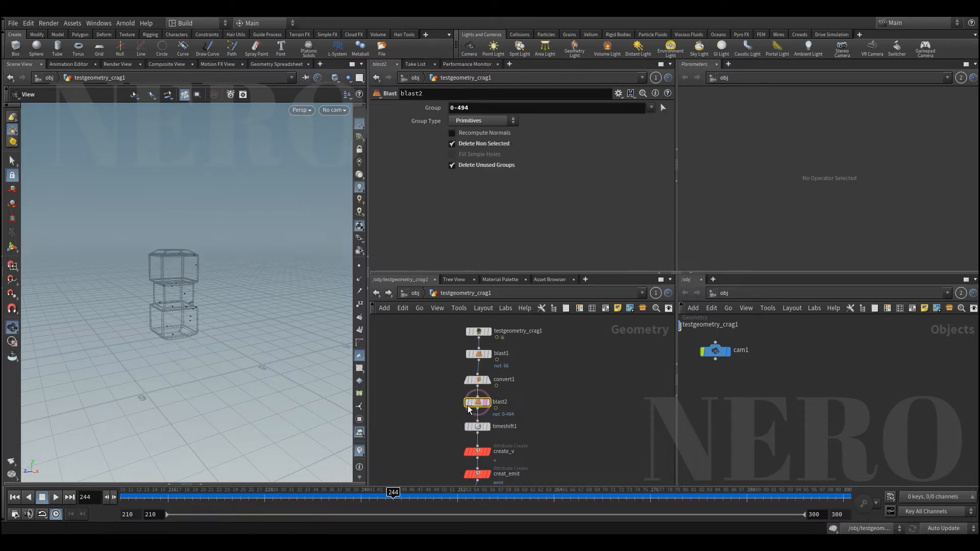
- Add an Extract Transform node to the network and place it beside the timeshift1 chain
scroll(525, 420, up, 3)
key(Tab)
text(extra)
key(Return)
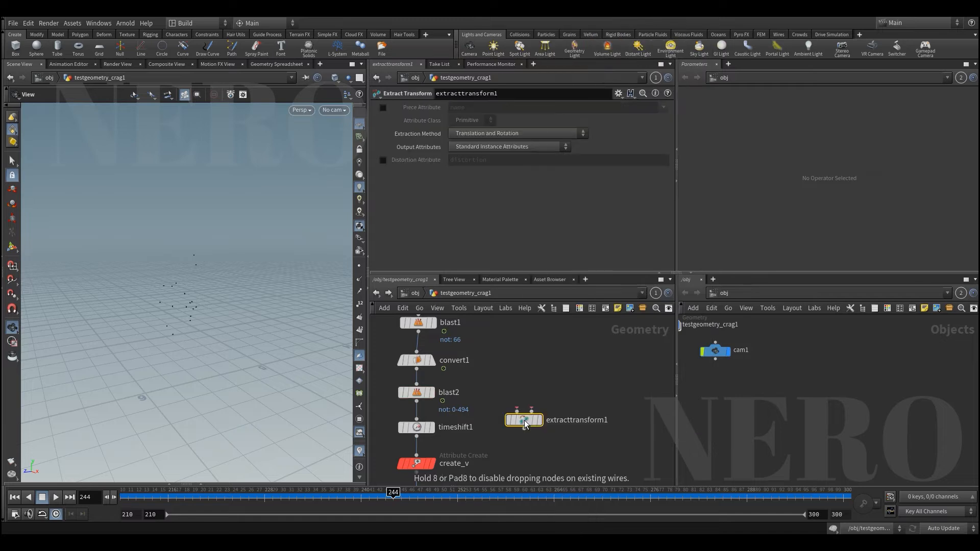
click(558, 416)
drag(552, 418, 566, 459)
- Connect timeshift1 to the Extract Transform node's Reference Geometry input and select timeshift1
click(416, 436)
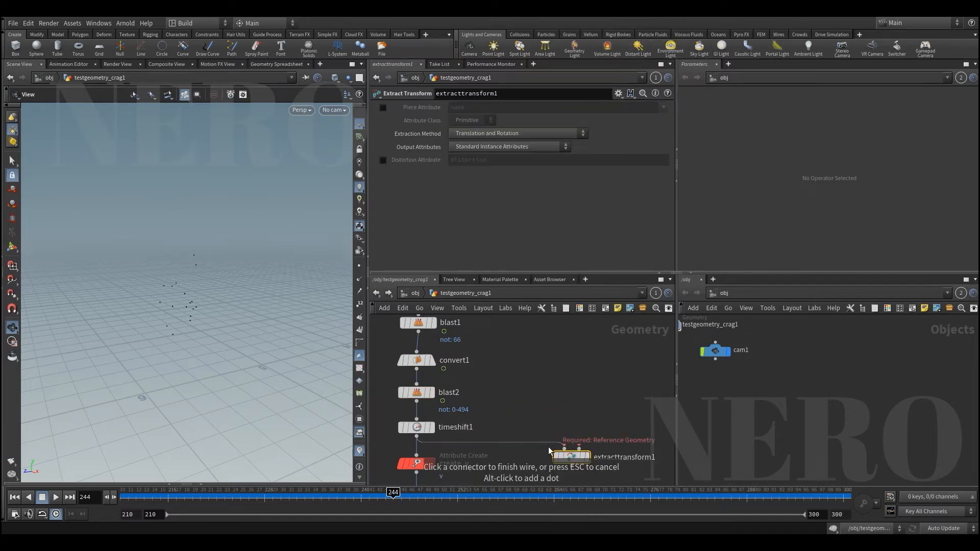
click(564, 449)
middle_drag(535, 460, 541, 436)
click(413, 407)
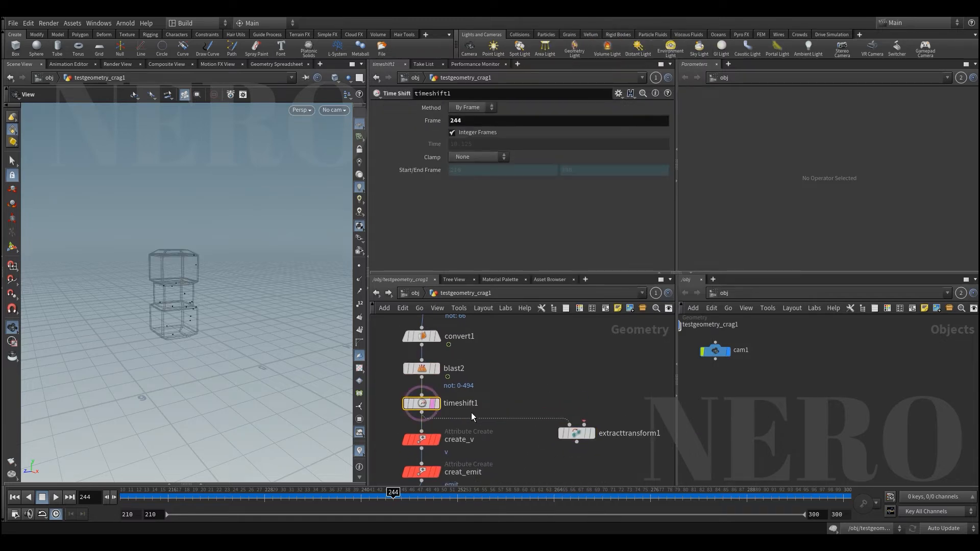
- Connect blast2 to the Extract Transform node's Target Geometry input and display extracttransform1
click(584, 424)
click(421, 378)
click(576, 433)
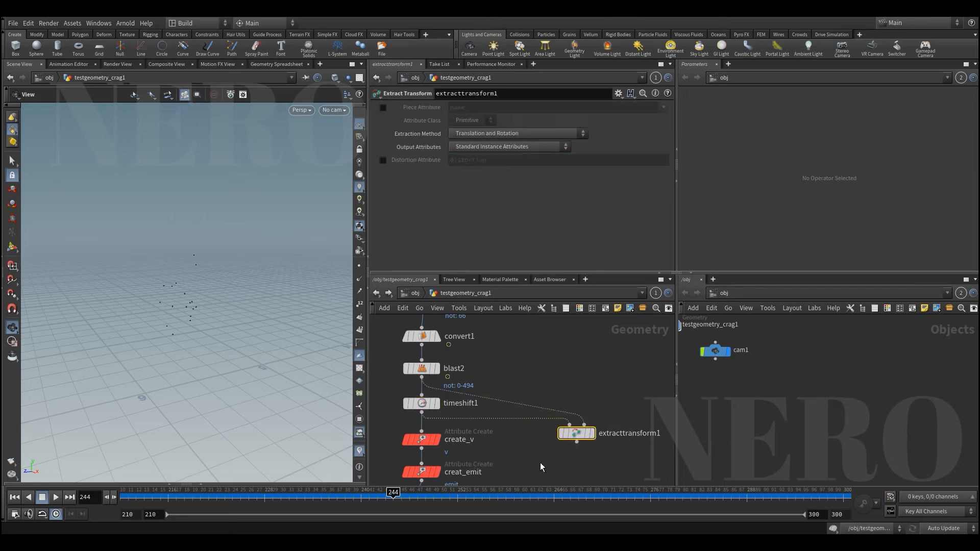
middle_drag(603, 433, 605, 392)
scroll(607, 391, up, 1)
scroll(609, 391, down, 2)
click(597, 392)
middle_drag(577, 436, 585, 415)
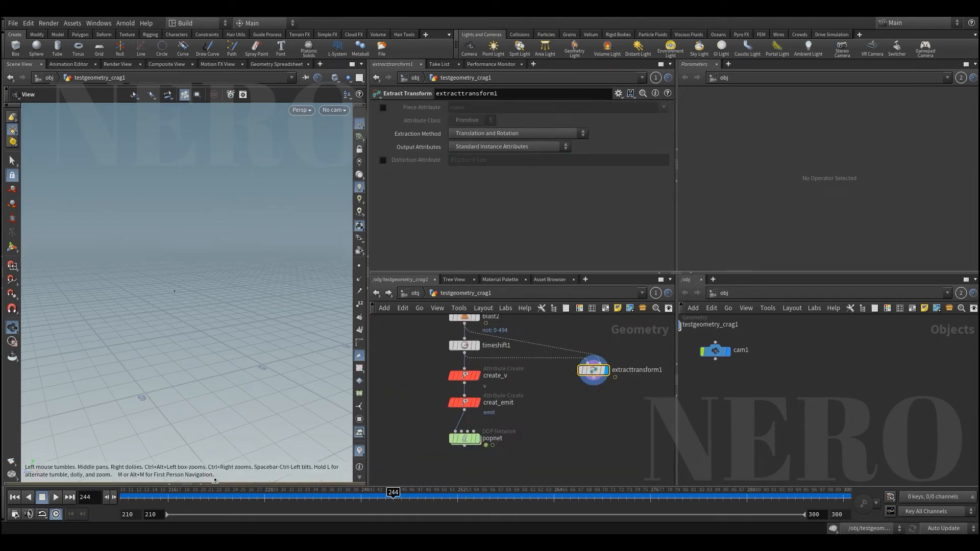
- Examine extracttransform1's point position and orient values in the Geometry Spreadsheet across the timeline
click(215, 481)
click(74, 359)
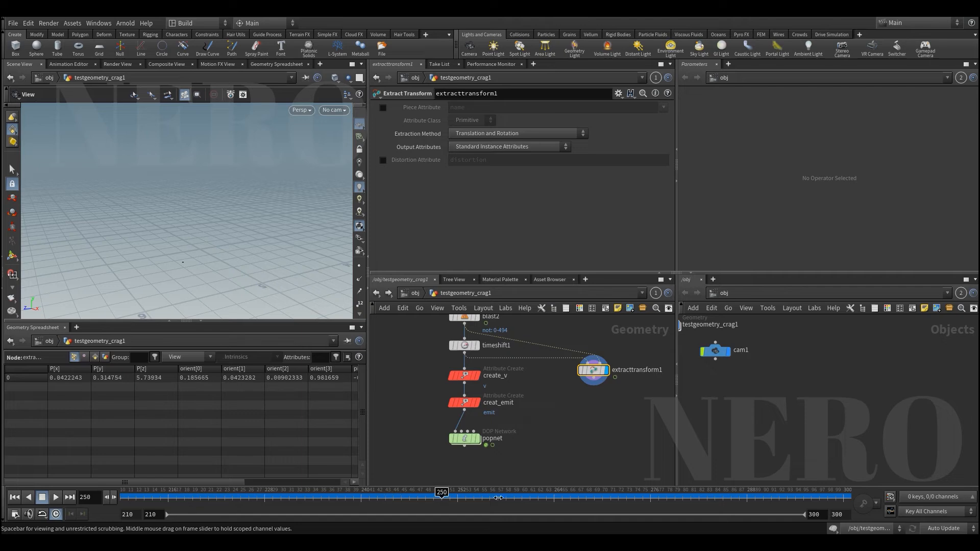
click(203, 324)
- Add a Dop Import node and place it below popnet
key(Tab)
text(do)
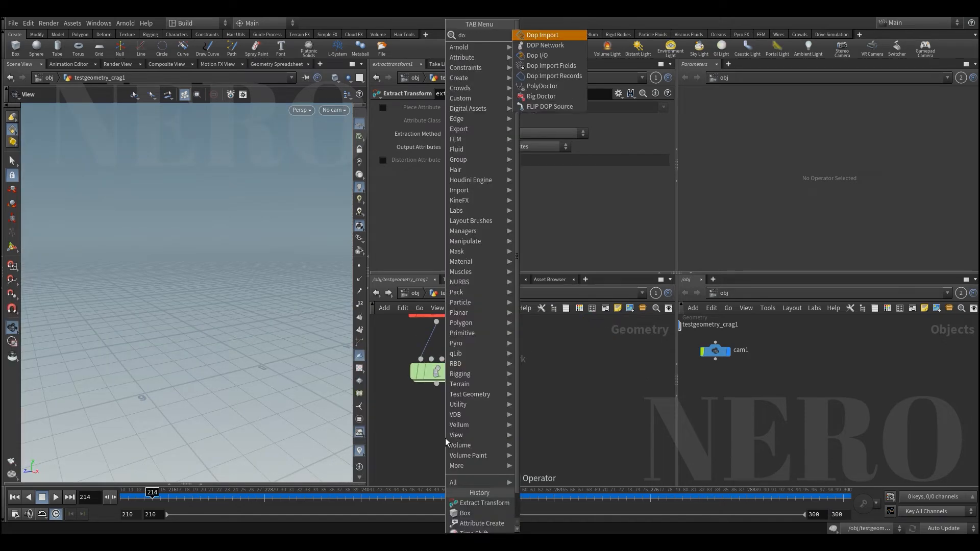
key(Return)
click(433, 438)
- Point dopimport1's DOP Network at ../popnet, set Import Style to Fetch Geometry from DOP Network and display the node
drag(434, 372, 461, 109)
click(469, 143)
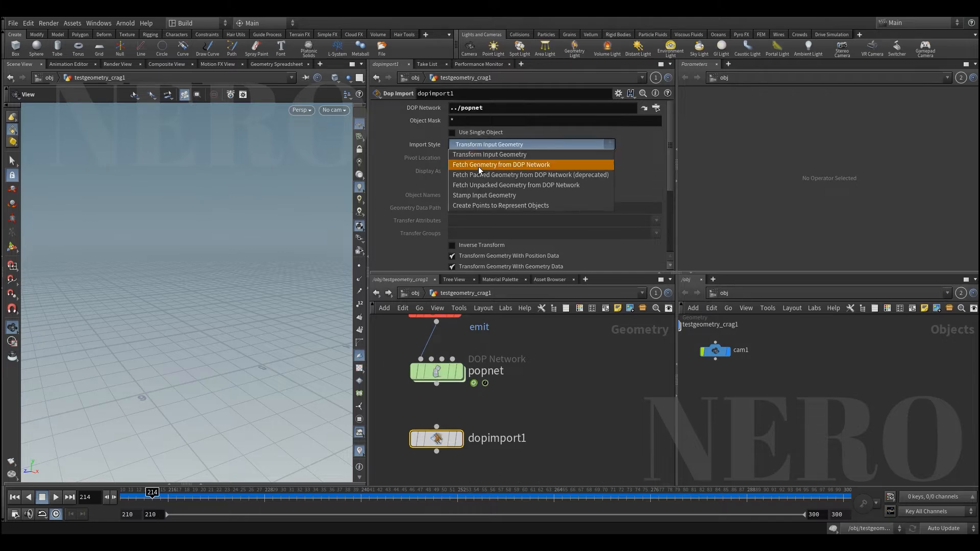
click(479, 165)
key(r)
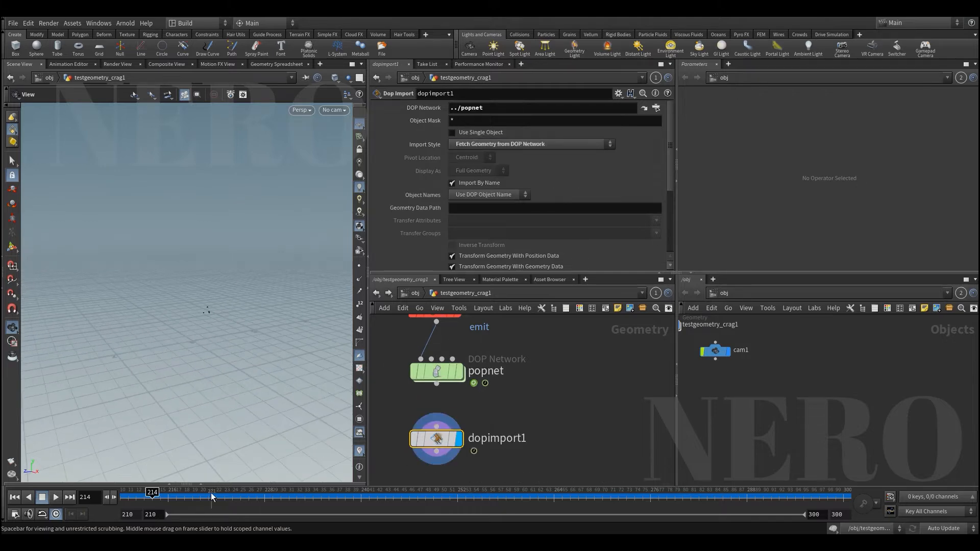
scroll(586, 399, down, 3)
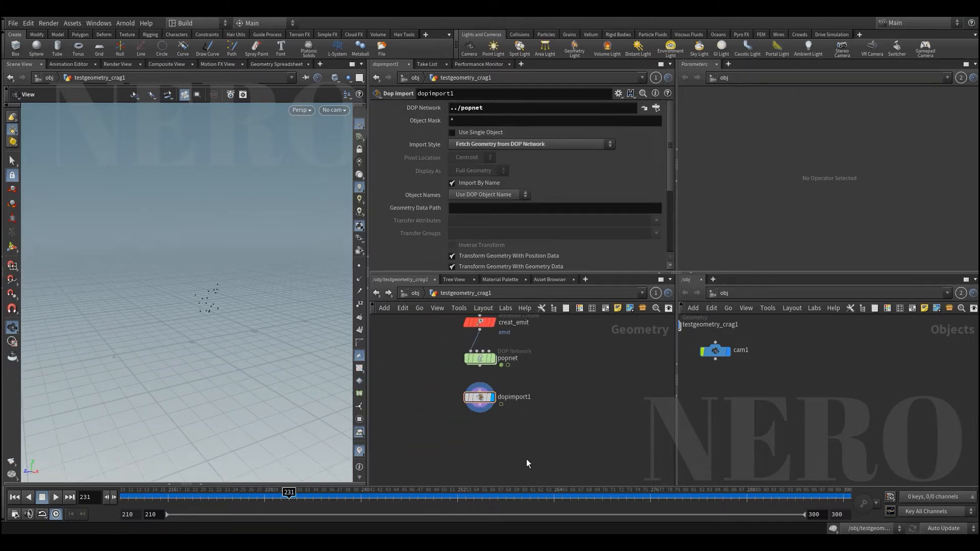
- Add a Transform Pieces node and place it beside dopimport1
key(Tab)
text(transp)
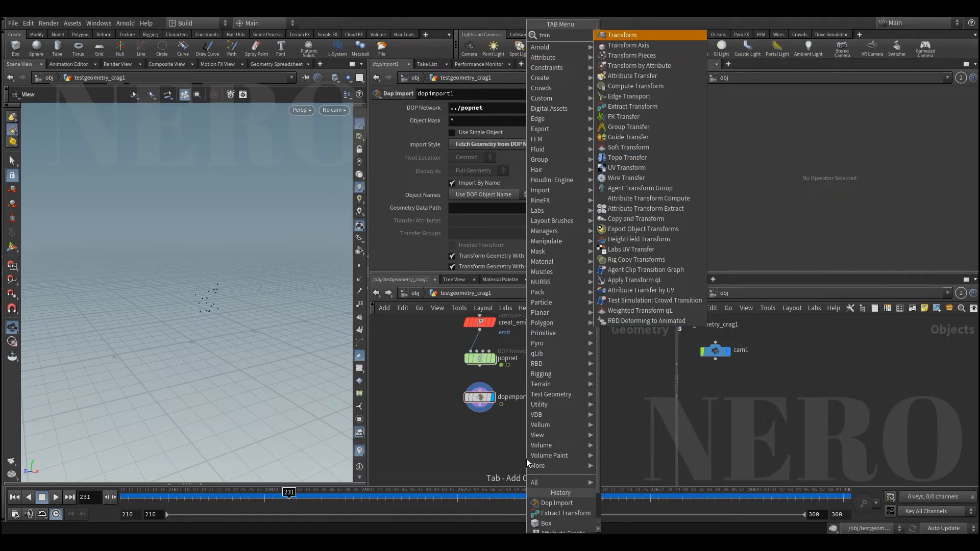
key(Return)
click(526, 459)
drag(526, 459, 546, 428)
- Connect dopimport1 to the first input of transformpieces1 and extracttransform1 to its second input
click(479, 404)
click(538, 420)
click(546, 419)
middle_drag(611, 370, 580, 388)
click(573, 379)
- Show blast2 as a template and display transformpieces1
scroll(574, 392, down, 2)
scroll(575, 435, up, 1)
middle_drag(475, 336, 506, 409)
click(503, 348)
scroll(409, 410, down, 2)
middle_drag(410, 410, 405, 341)
click(516, 405)
- Scrub the timeline to frame 244 and examine how the transformed particles follow the animated hammer
click(194, 496)
mouse_move(315, 494)
mouse_down()
mouse_move(409, 494)
mouse_move(363, 494)
mouse_move(409, 494)
mouse_move(377, 494)
mouse_move(385, 494)
mouse_up()
scroll(519, 424, up, 3)
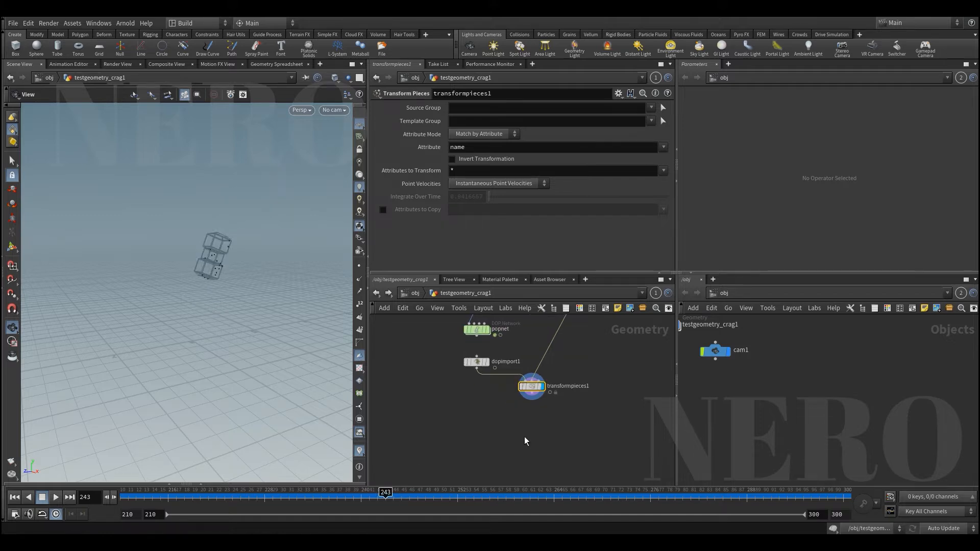
middle_drag(210, 291, 212, 313)
scroll(212, 313, up, 5)
drag(312, 494, 393, 492)
scroll(226, 291, up, 3)
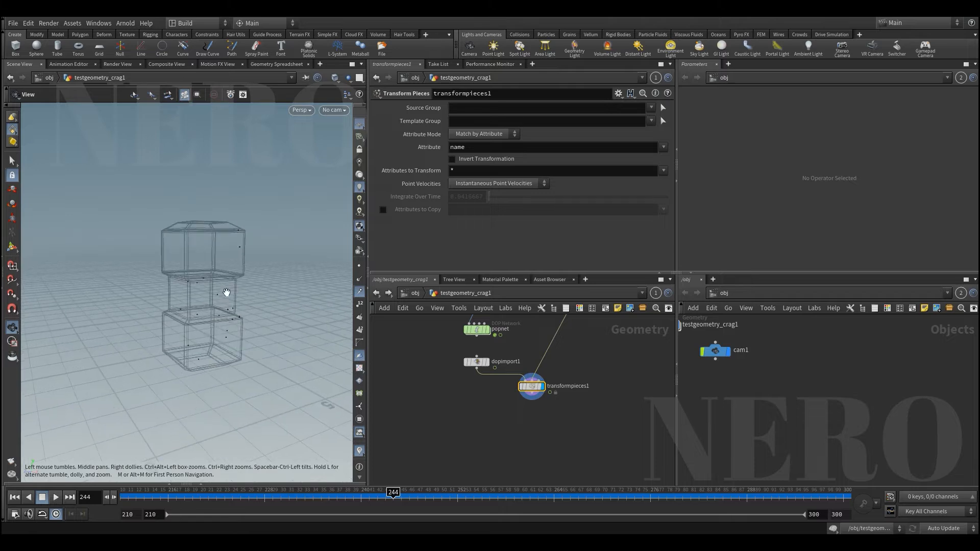
scroll(479, 400, up, 1)
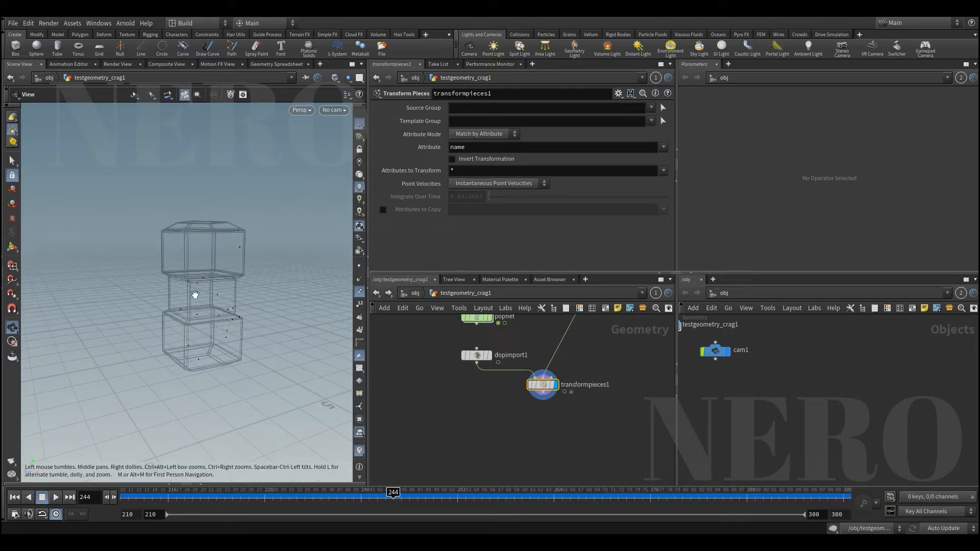
- Examine the v values of transformpieces1's points in the Geometry Spreadsheet while scrubbing to frame 247
click(201, 484)
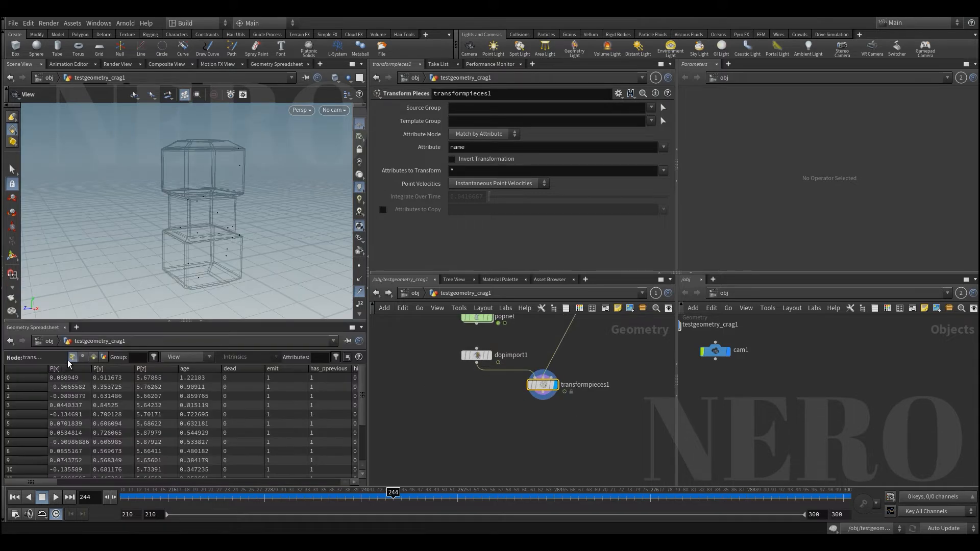
click(188, 359)
click(189, 73)
click(180, 358)
click(174, 345)
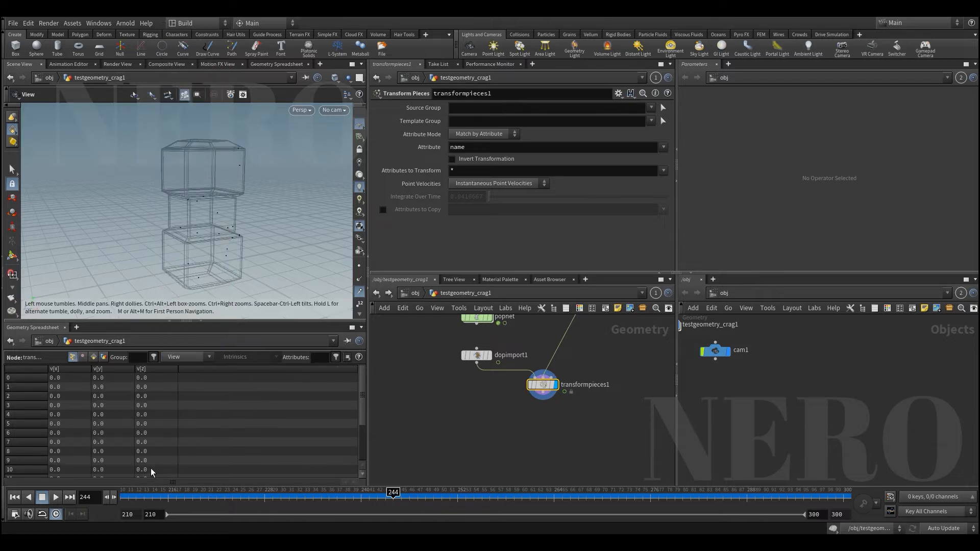
click(293, 496)
drag(312, 498, 378, 497)
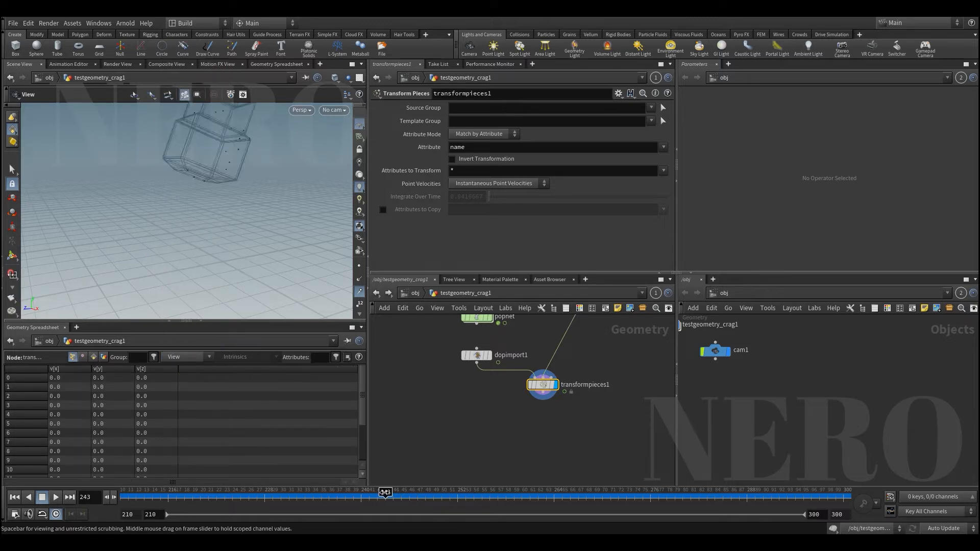
scroll(356, 467, down, 3)
scroll(356, 467, up, 3)
drag(231, 495, 417, 494)
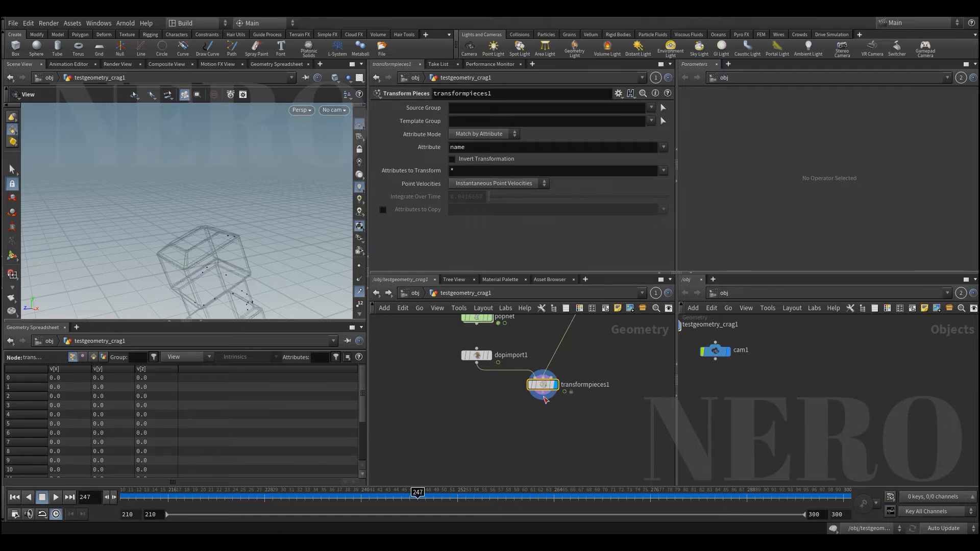
- Add a Trail node after transformpieces1 and display it
click(544, 396)
key(Tab)
text(trail)
key(Return)
click(541, 417)
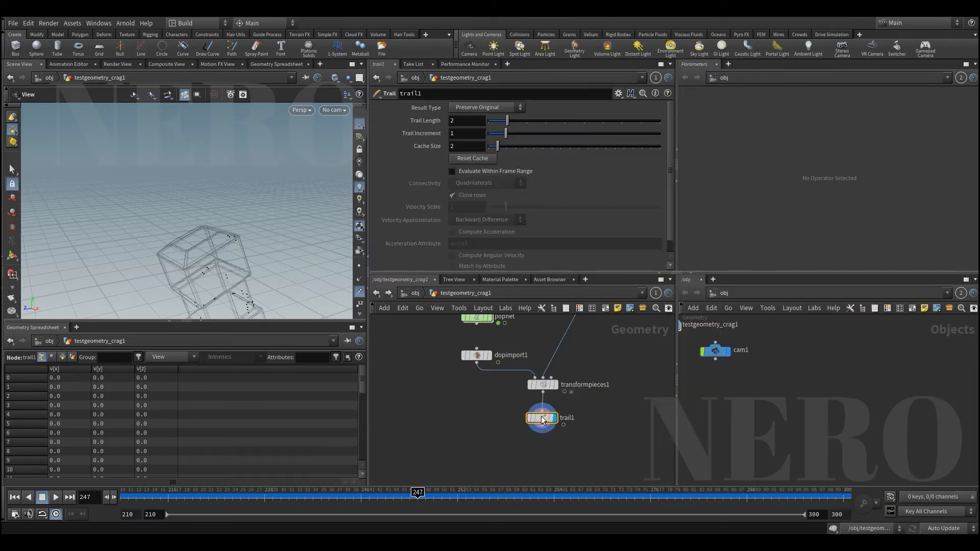
- Set trail1's Result Type to Compute Velocity and enable Match by Attribute using id
click(465, 107)
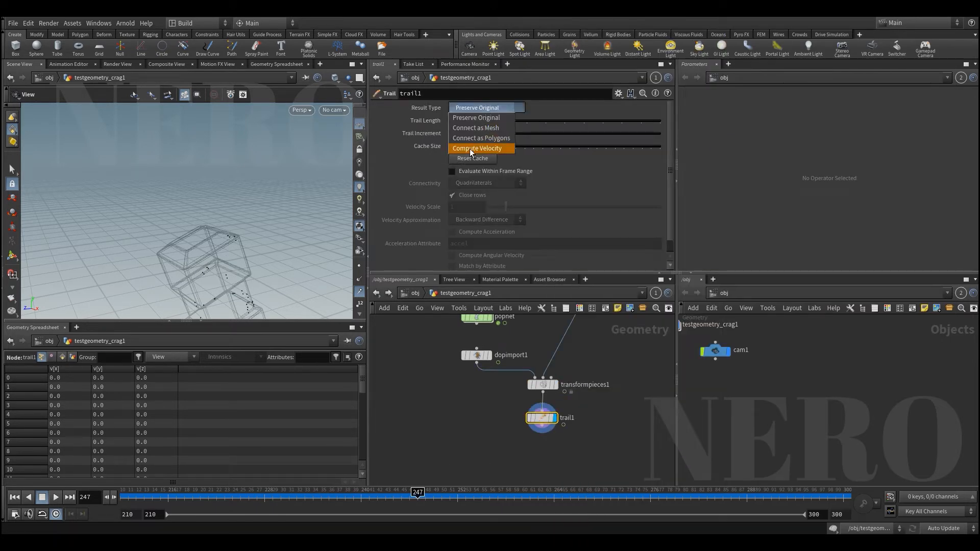
click(470, 149)
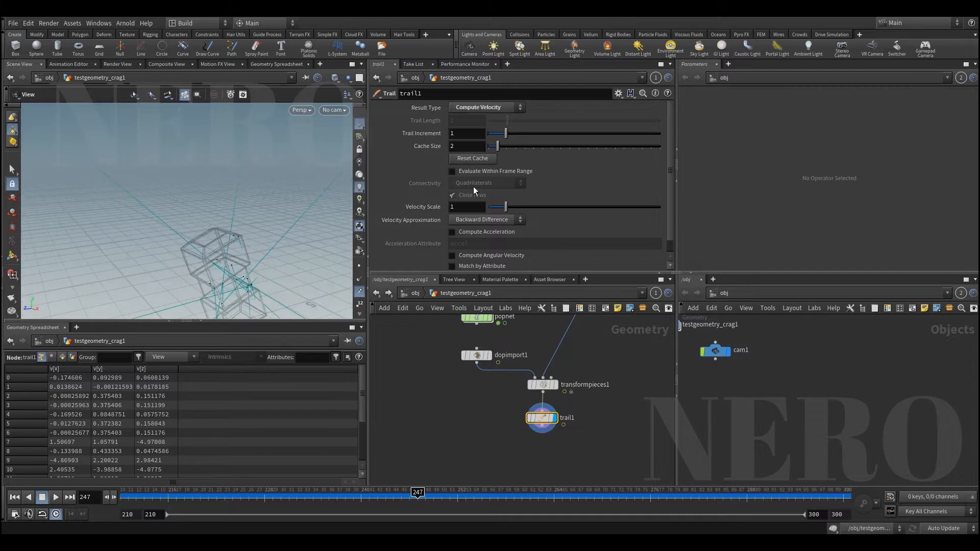
scroll(405, 249, down, 1)
click(467, 252)
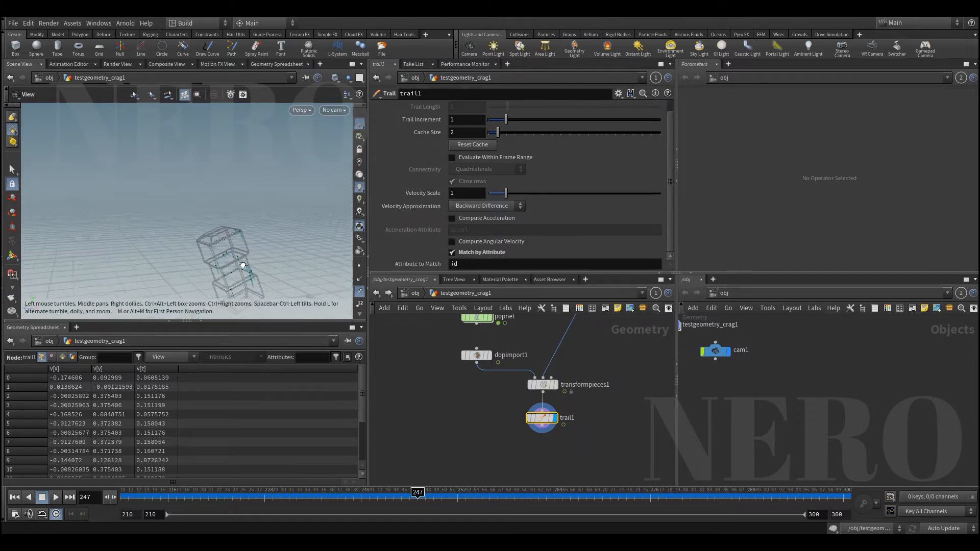
- Scrub the timeline to examine trail1's velocities, and hide the velocity vectors and the spreadsheet
mouse_move(163, 503)
mouse_down()
mouse_move(784, 508)
mouse_move(289, 508)
mouse_move(405, 477)
mouse_up()
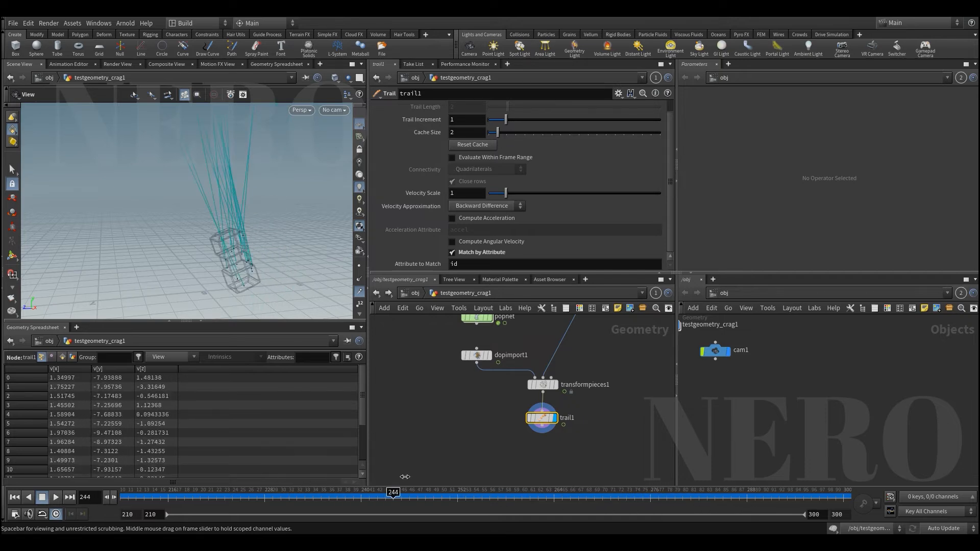
click(359, 292)
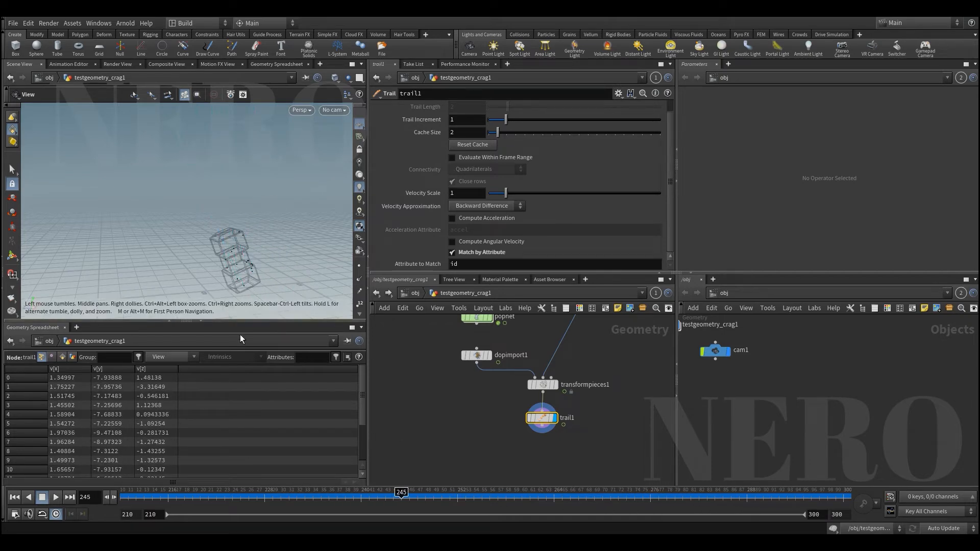
click(205, 322)
drag(234, 240, 221, 319)
scroll(492, 415, down, 2)
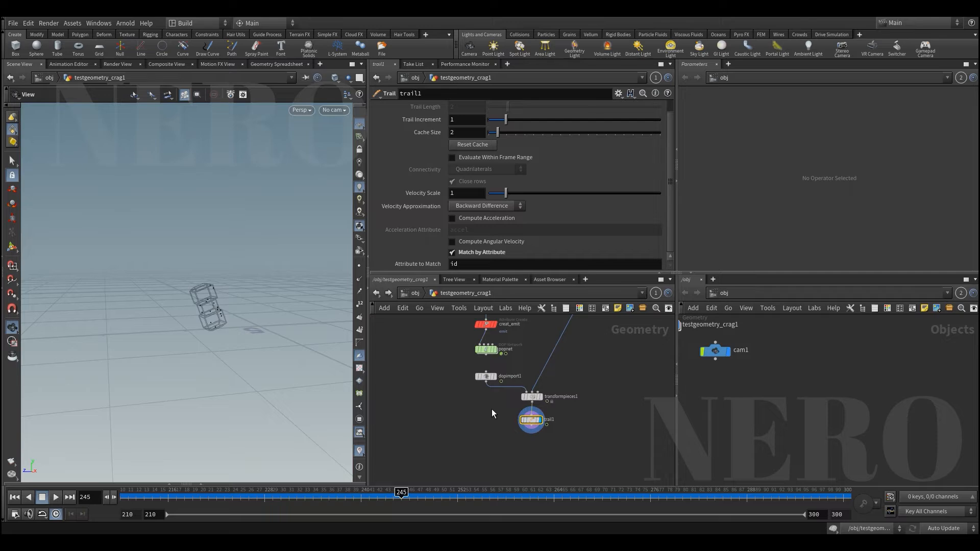
- Insert a dot on the wire from extracttransform1 to transformpieces1 to route it neatly
scroll(546, 422, up, 2)
middle_drag(545, 423, 512, 427)
scroll(547, 419, down, 3)
middle_drag(563, 369, 550, 392)
alt+click(522, 387)
click(522, 390)
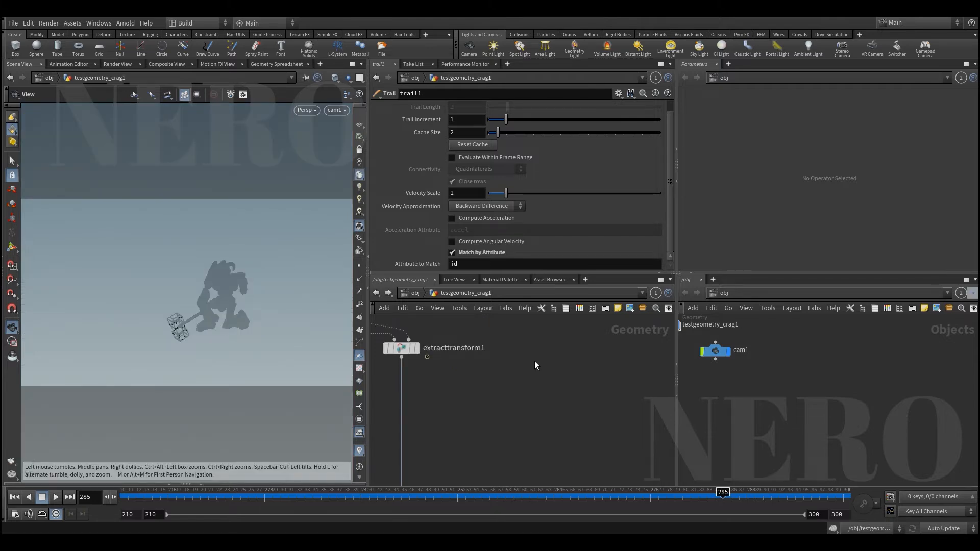
- Add a HeightField node beside extracttransform1 and display it
key(Tab)
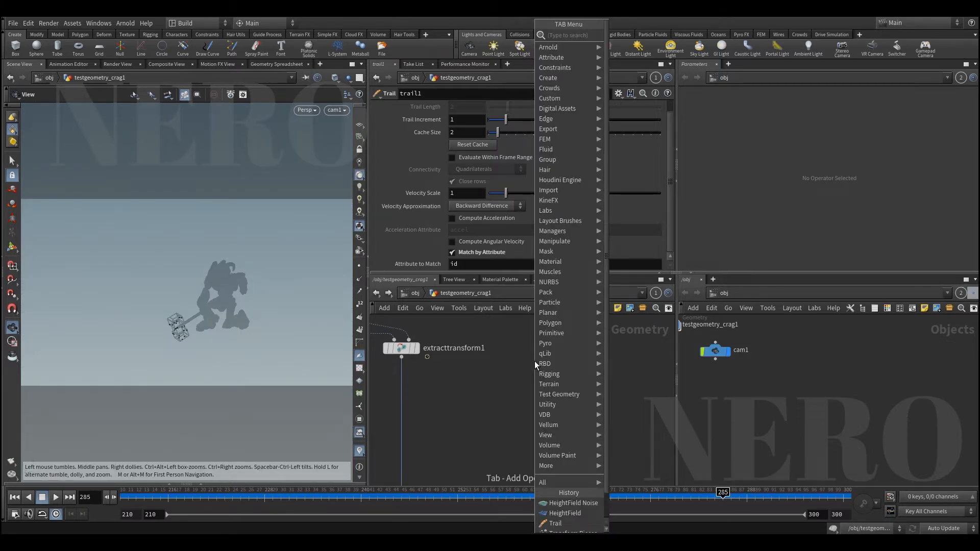
text(hei)
key(Return)
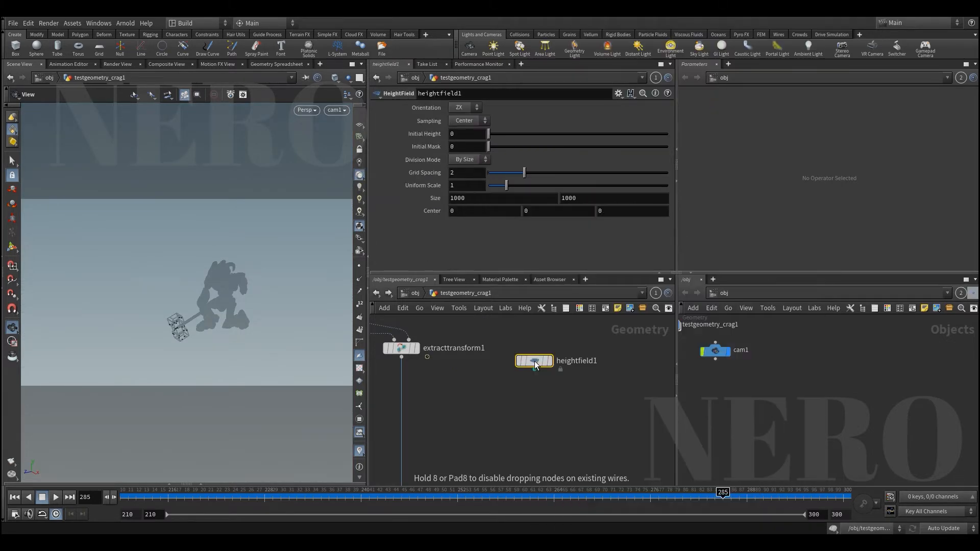
click(558, 353)
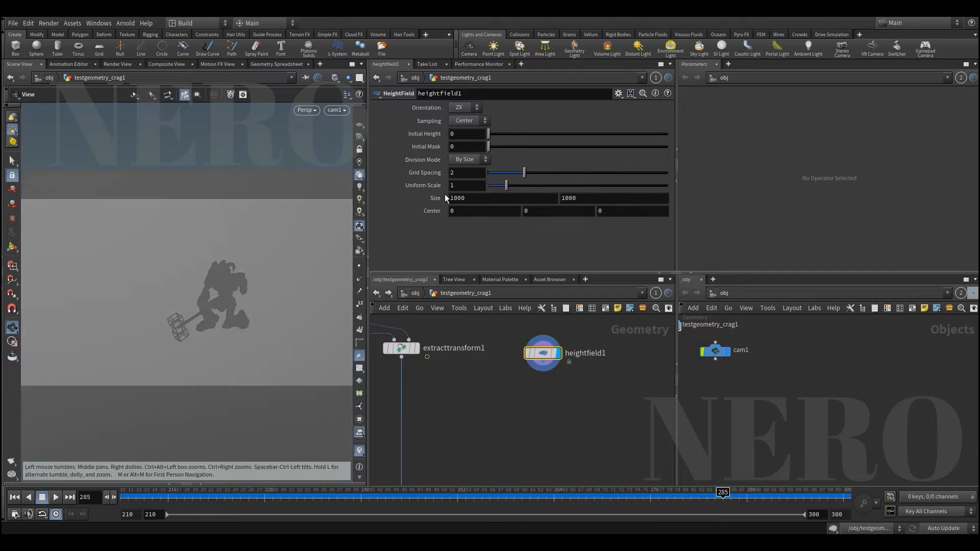
- Set heightfield1's size to 5 by 5
click(387, 201)
text(5)
key(Return)
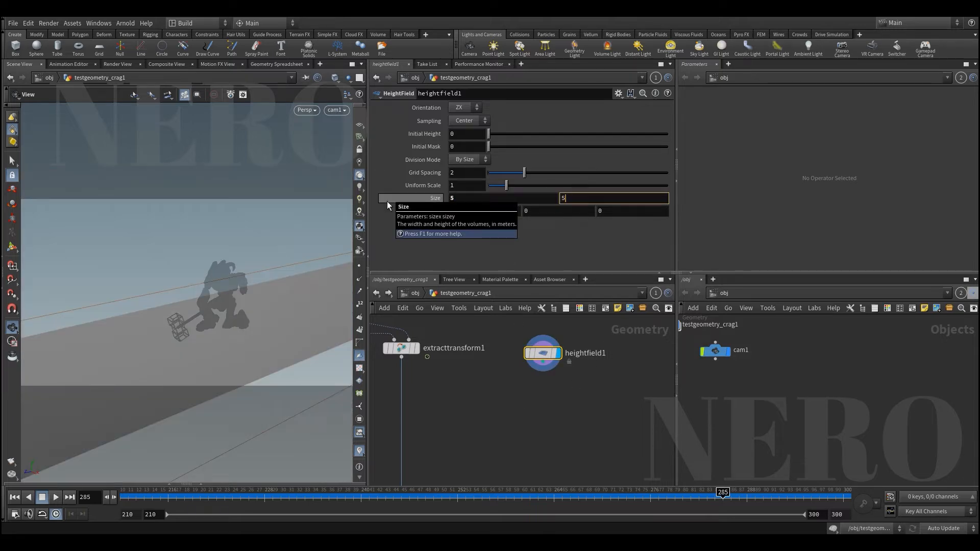
- Move and stretch the height field under the Crag to about 6.48 by 6.85, centred at about -0.74, 0, 5.08
click(12, 250)
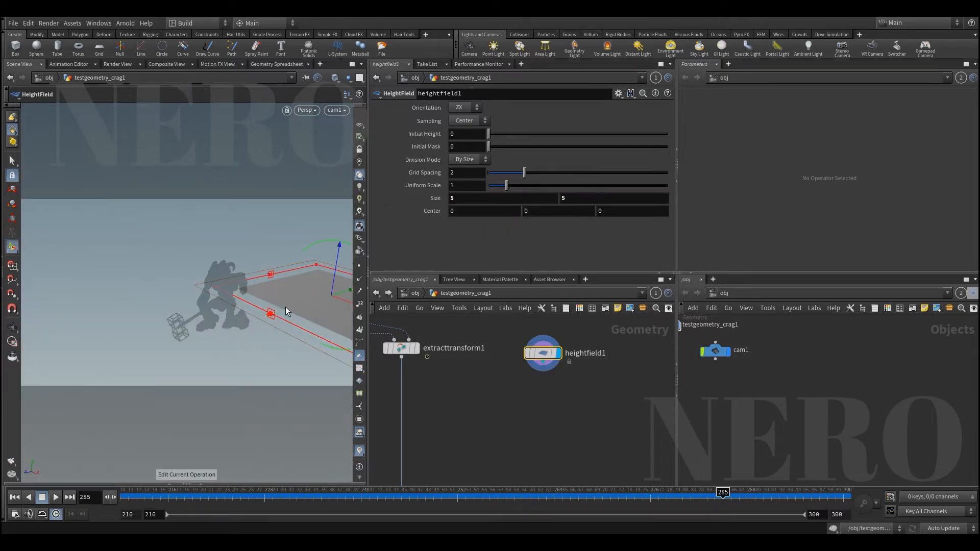
drag(340, 292, 294, 306)
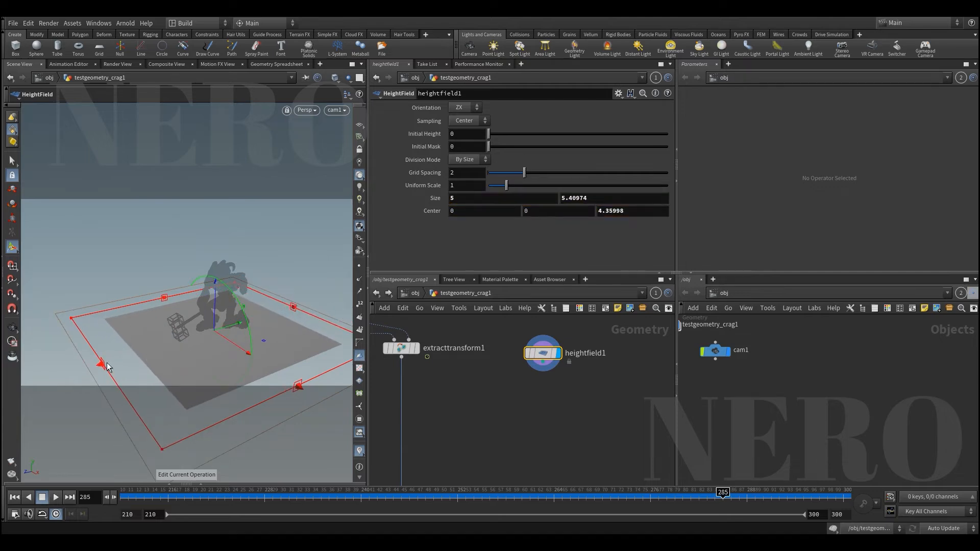
drag(107, 366, 26, 399)
drag(152, 302, 122, 287)
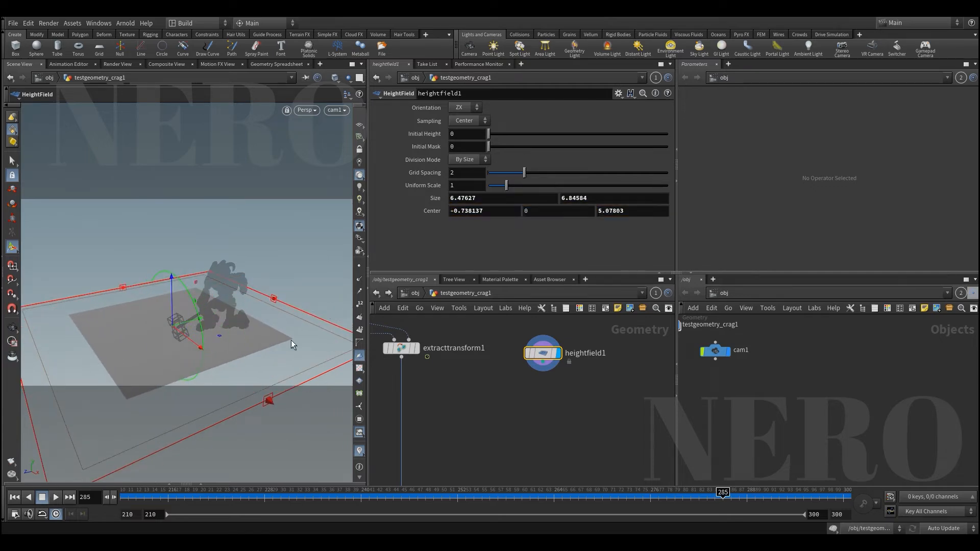
- Set heightfield1's Grid Spacing to .1 and leave handle editing
text(.1)
key(Return)
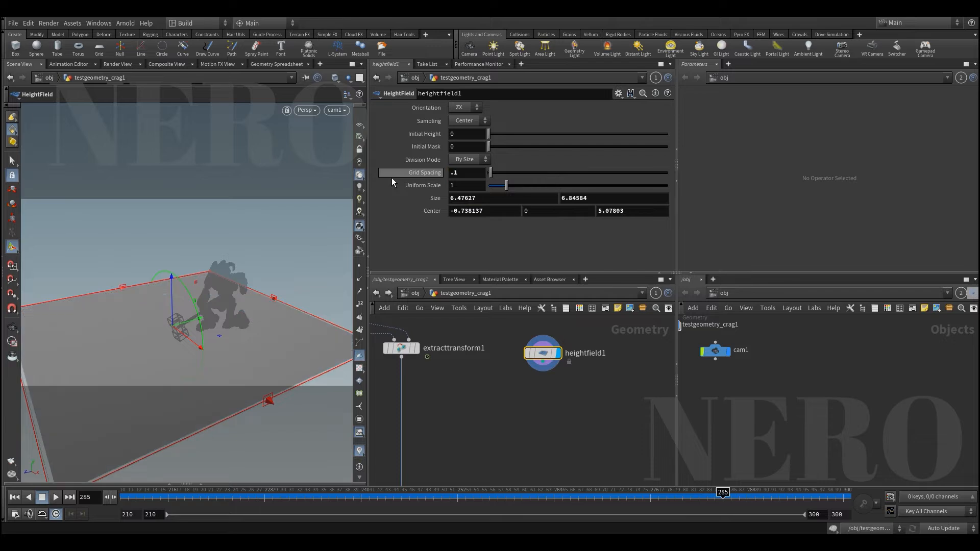
key(Escape)
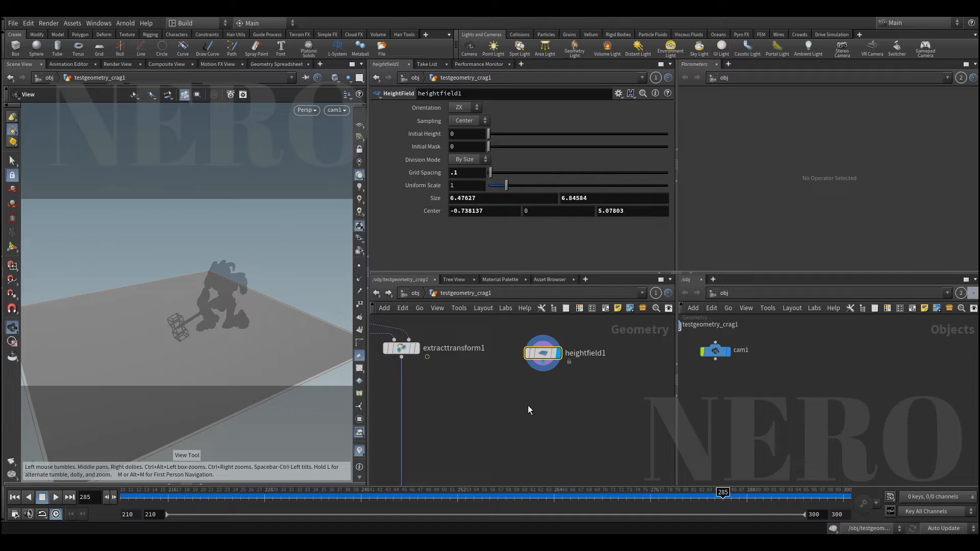
- Add a HeightField Noise node after heightfield1 and display it
click(542, 363)
key(Tab)
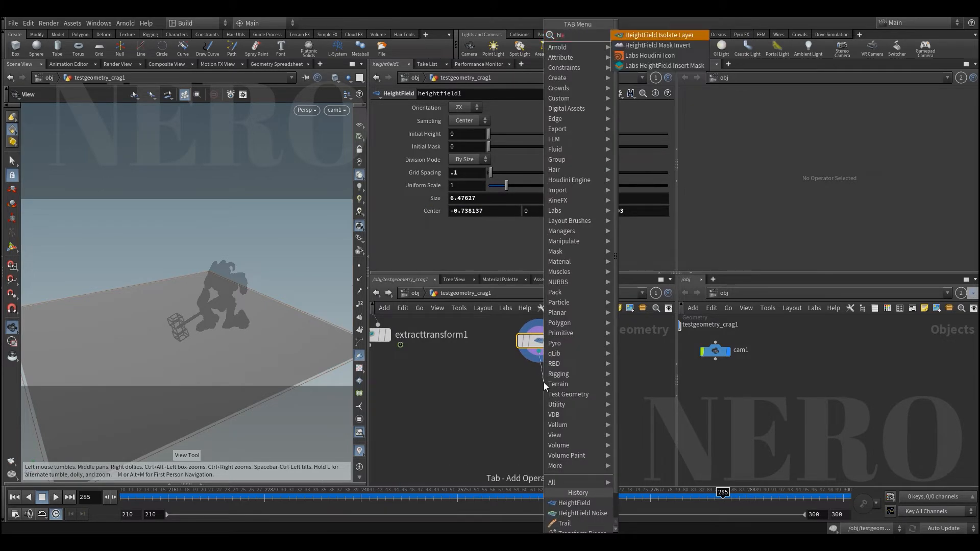
key(BackSpace)
key(BackSpace)
text(eightn)
key(Return)
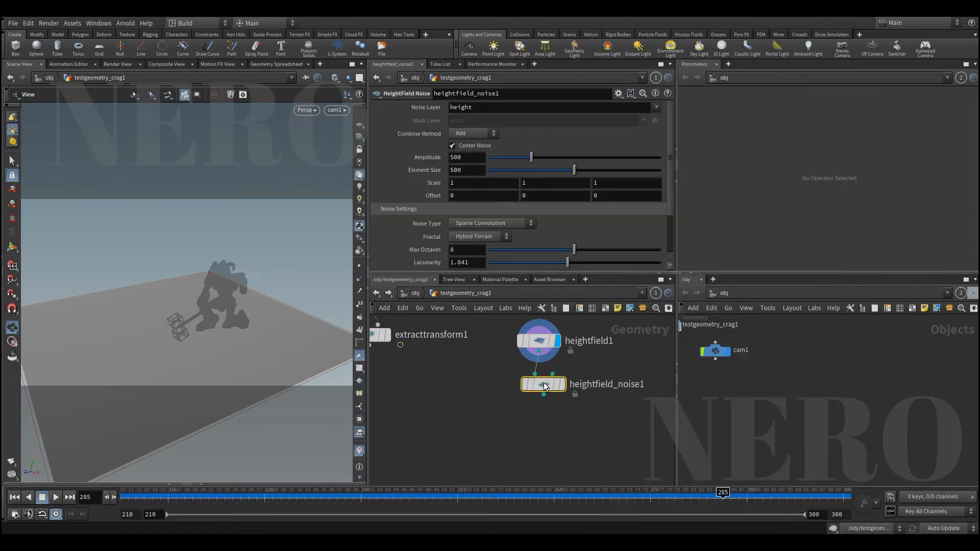
click(544, 381)
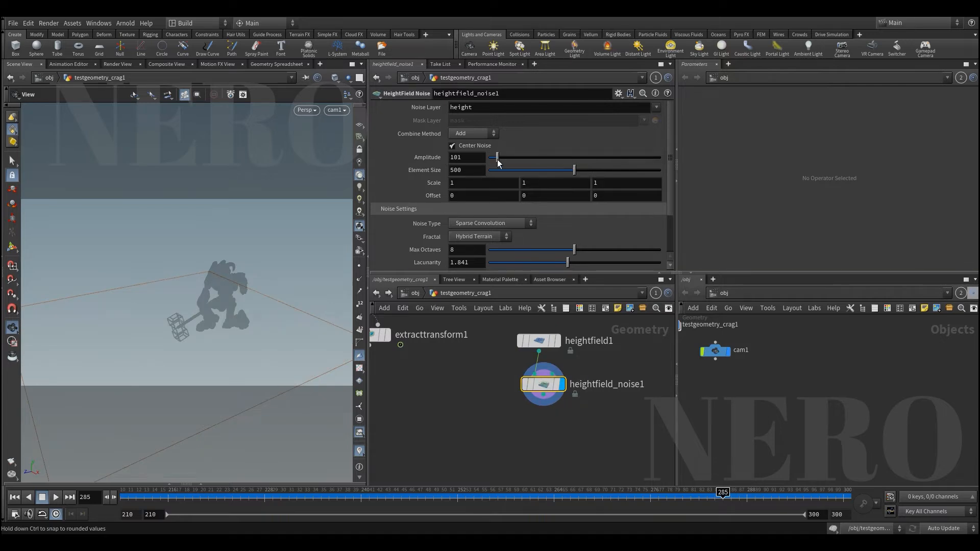
- Set heightfield_noise1's Amplitude to 12 and Element Size to 1
drag(498, 160, 490, 161)
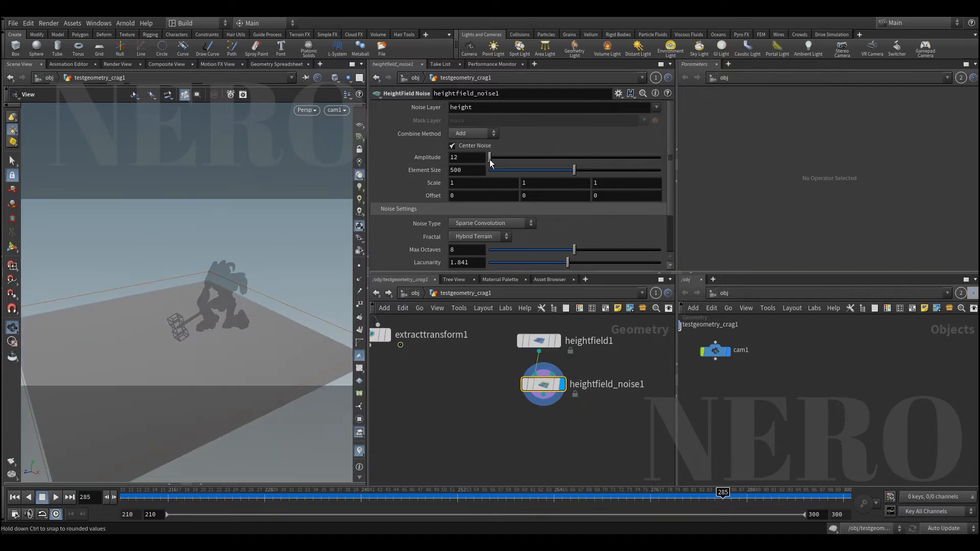
click(455, 130)
click(454, 130)
drag(575, 171, 488, 172)
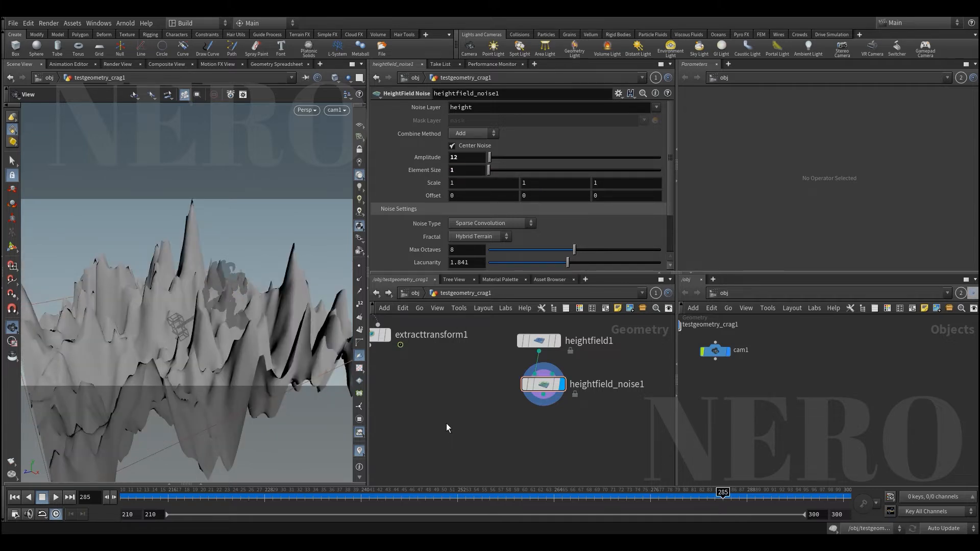
- Reduce heightfield_noise1's Amplitude in stages from 1.5 to 1 and finally .5
text(1.5)
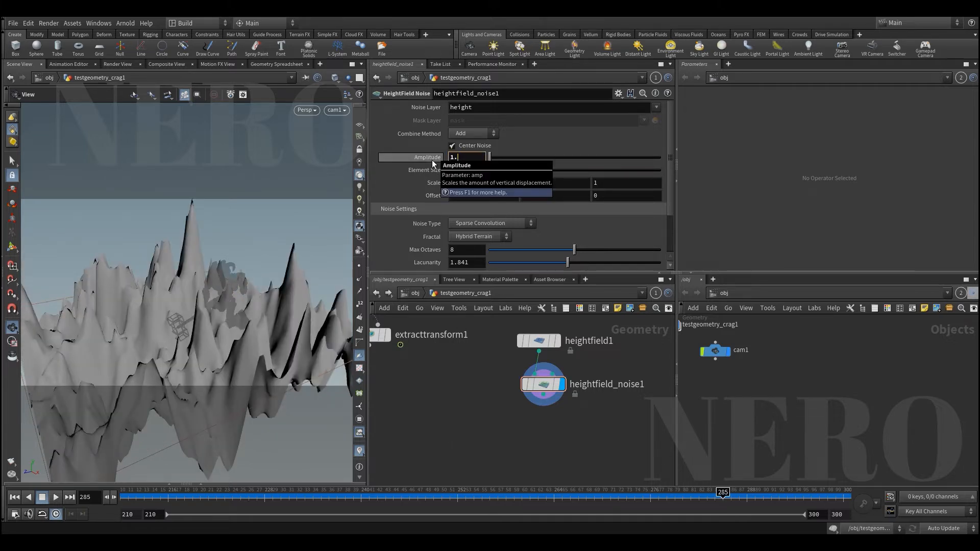
key(Return)
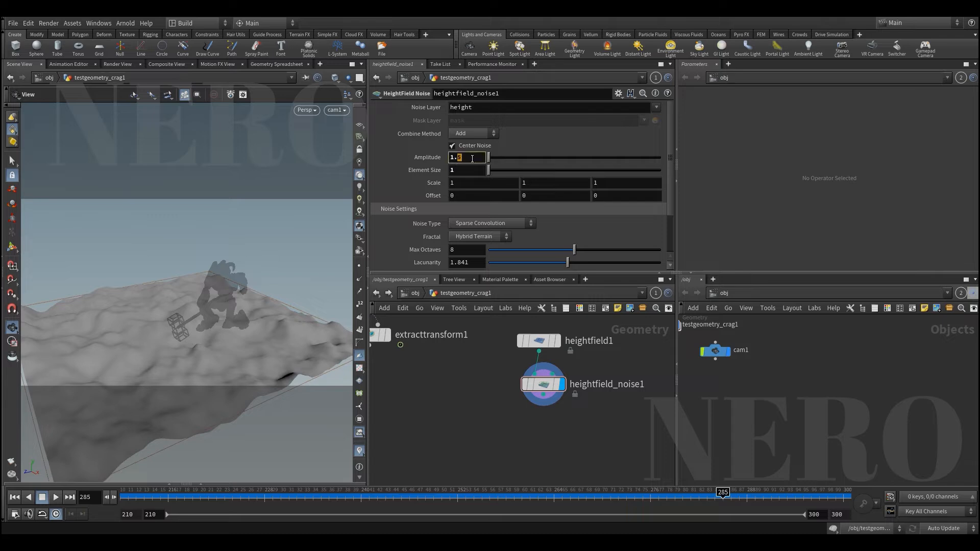
text(2)
key(Return)
drag(466, 157, 433, 187)
text(1)
key(Return)
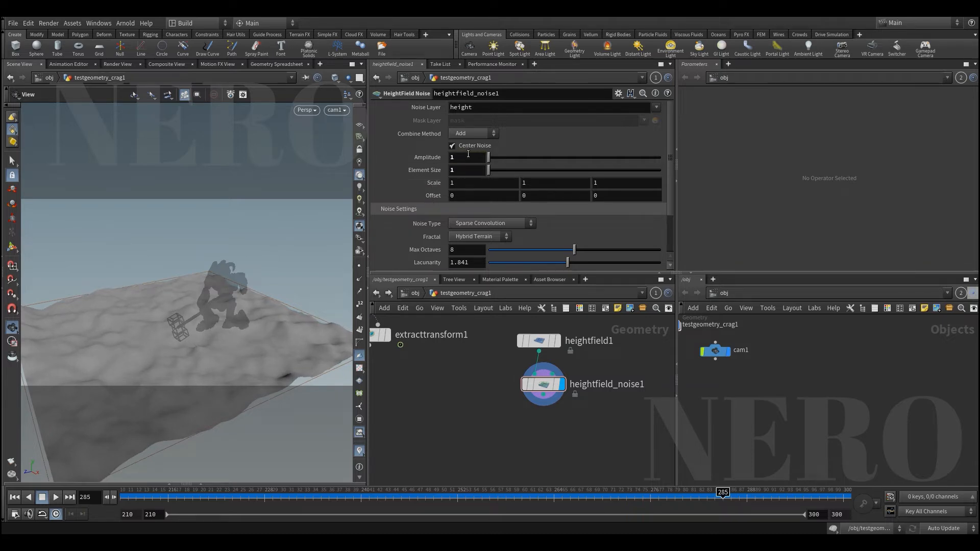
text(.5)
key(Return)
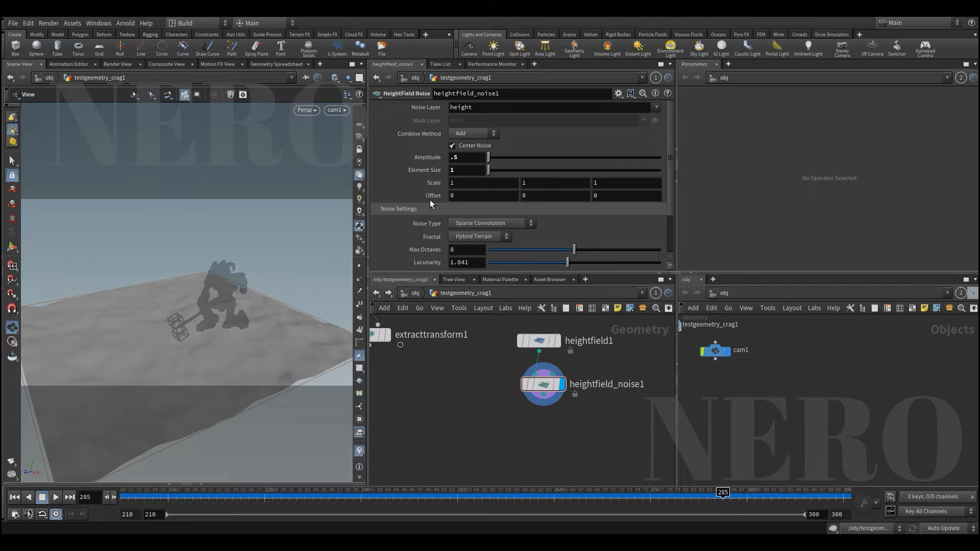
- Set heightfield1's Grid Spacing to .01
click(539, 340)
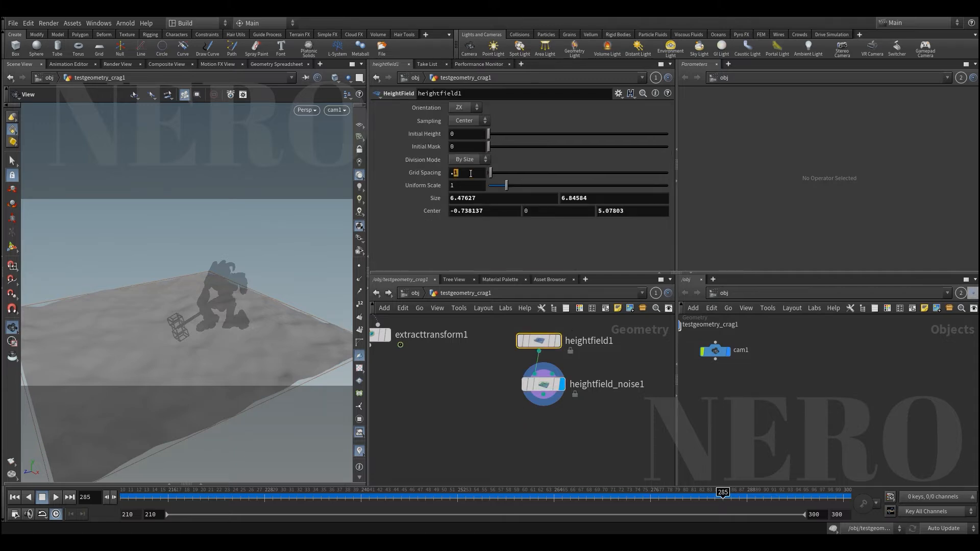
text(02)
key(Return)
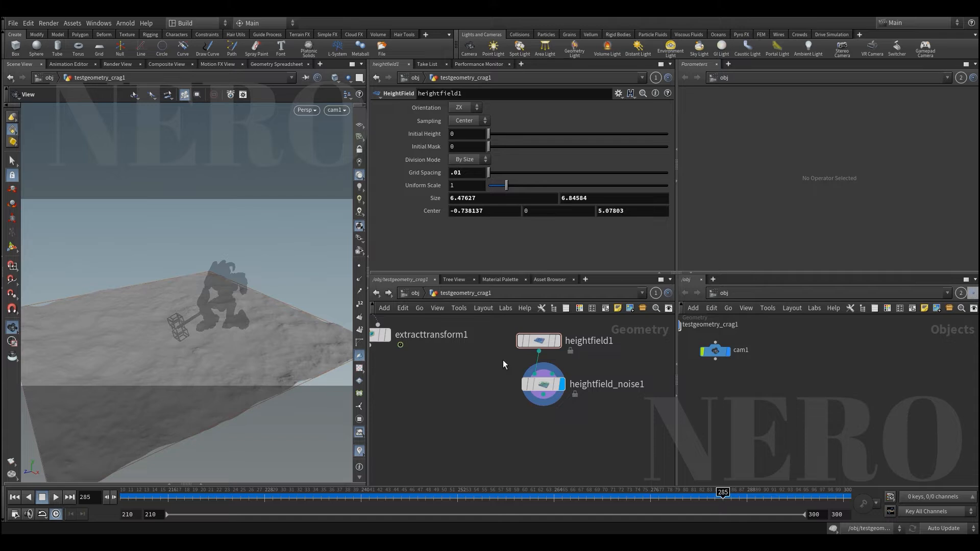
- Go to frame 257 and inspect heightfield_noise1's node information
click(530, 386)
drag(140, 497, 498, 492)
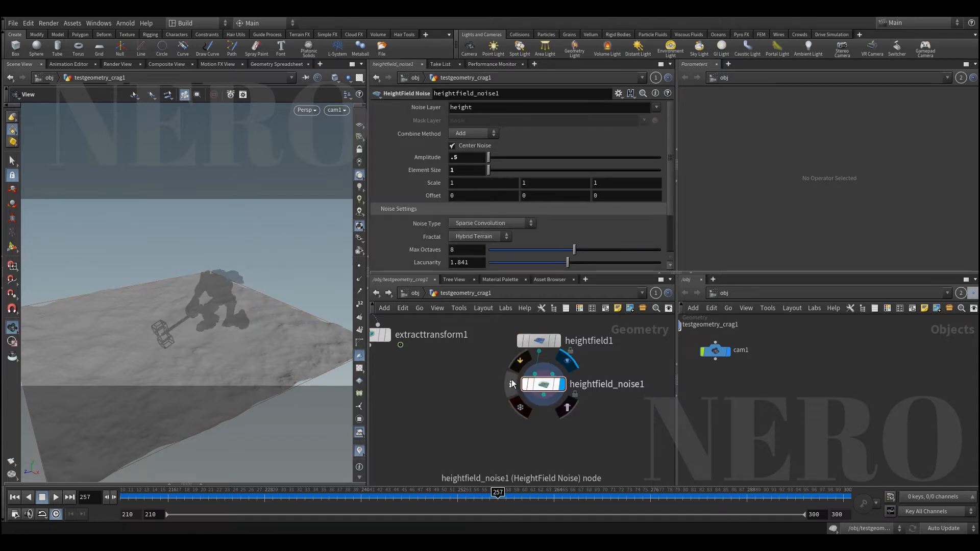
click(512, 383)
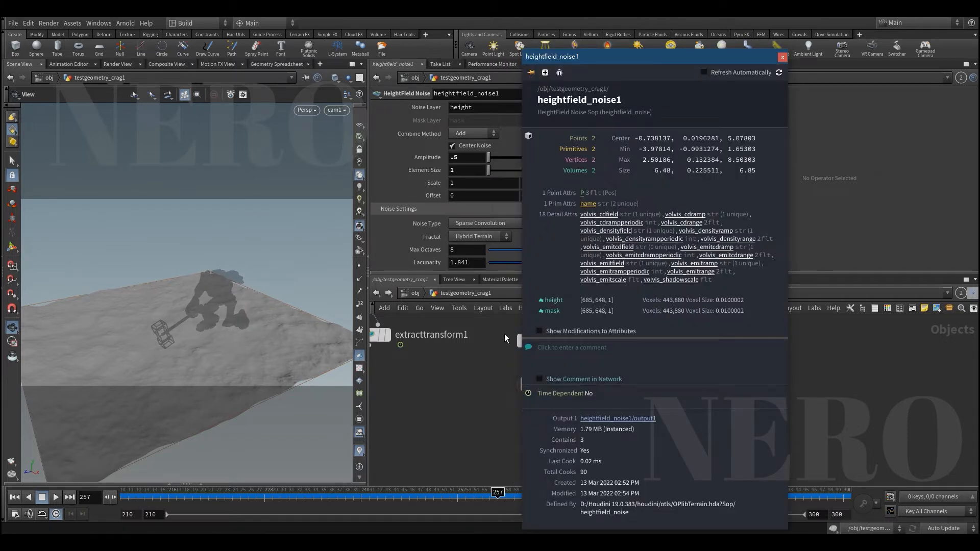
click(476, 390)
- Add a Ray node below trail1, with trail1 as its first input and heightfield_noise1 as its second
middle_drag(447, 447, 519, 378)
scroll(518, 436, down, 3)
scroll(482, 450, up, 1)
key(Tab)
text(ray)
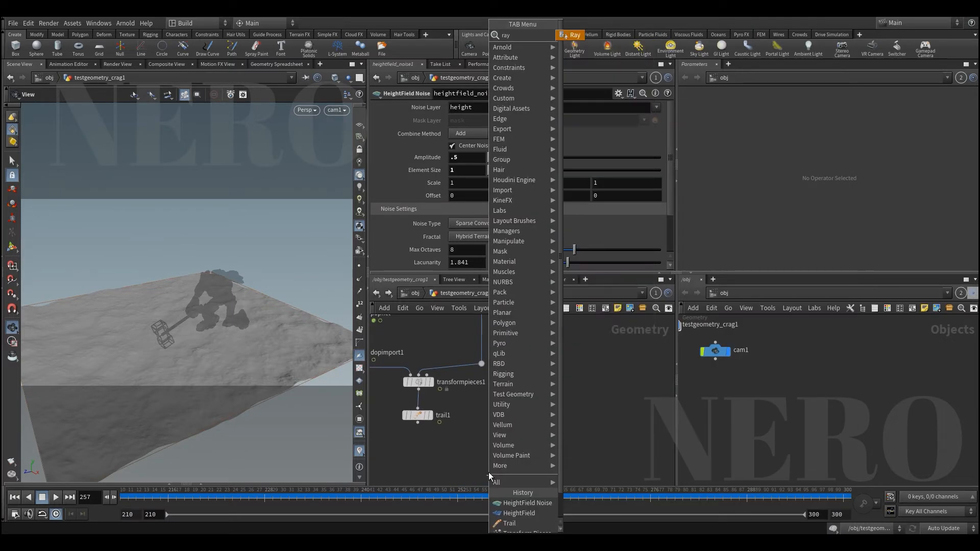
key(Return)
click(499, 452)
click(418, 423)
click(492, 438)
click(508, 440)
middle_drag(663, 342, 581, 445)
click(497, 404)
middle_drag(530, 468, 571, 439)
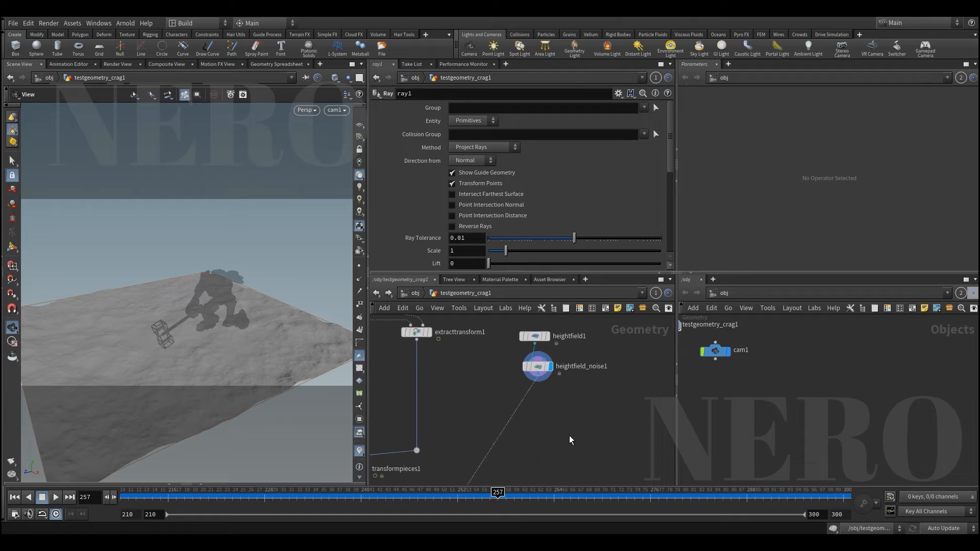
- Insert a Convert HeightField node on the wire between heightfield_noise1 and ray1
click(534, 366)
scroll(553, 384, up, 2)
middle_click(533, 363)
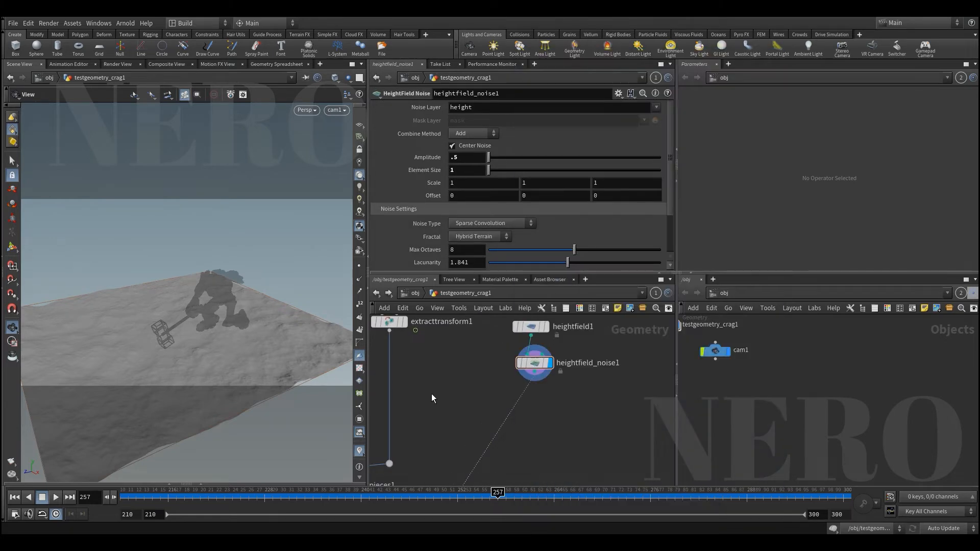
key(Tab)
text(convert)
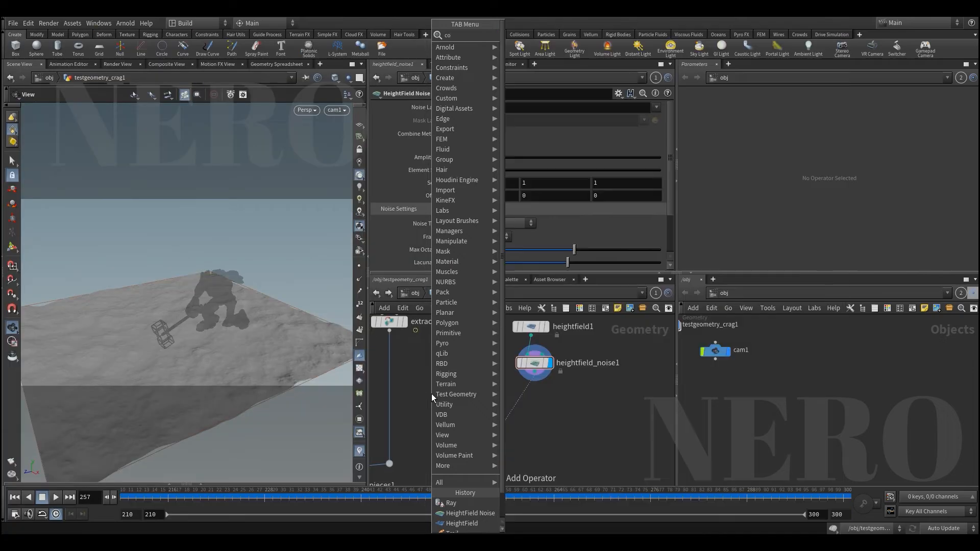
key(Down)
key(Down)
key(Down)
key(Down)
key(Down)
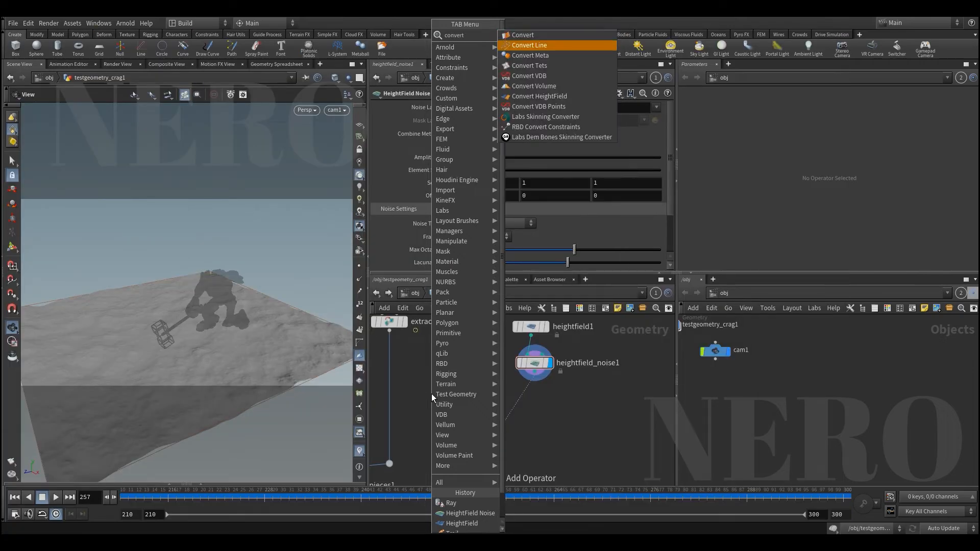
key(Down)
key(Return)
drag(431, 397, 531, 416)
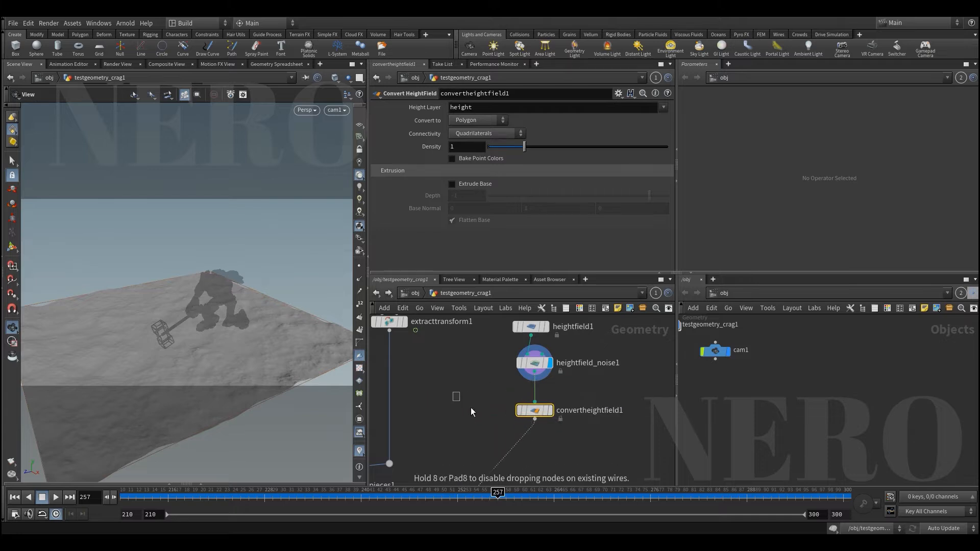
- Display convertheightfield1 and inspect its node information
click(550, 411)
click(508, 411)
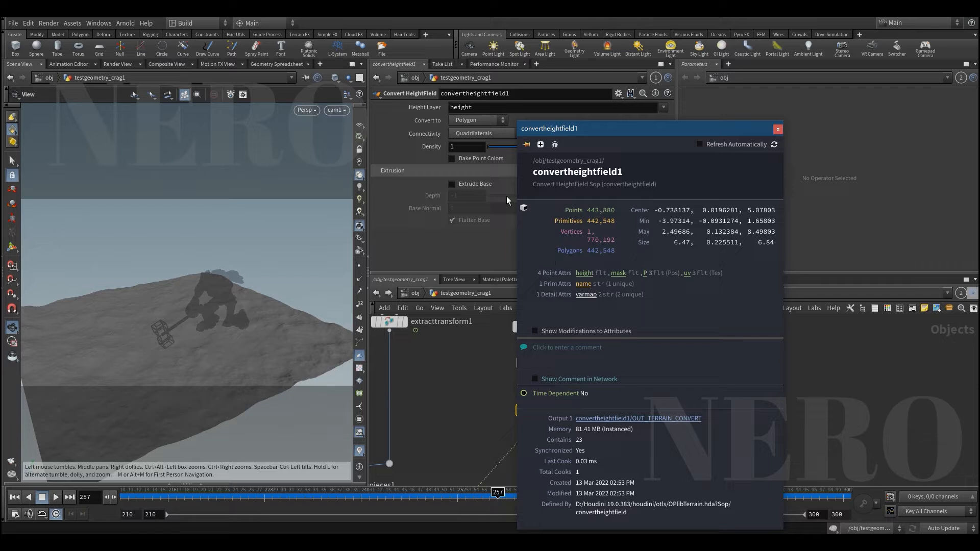
click(439, 385)
- Set heightfield1's Grid Spacing to .02 for a lighter mesh
click(535, 363)
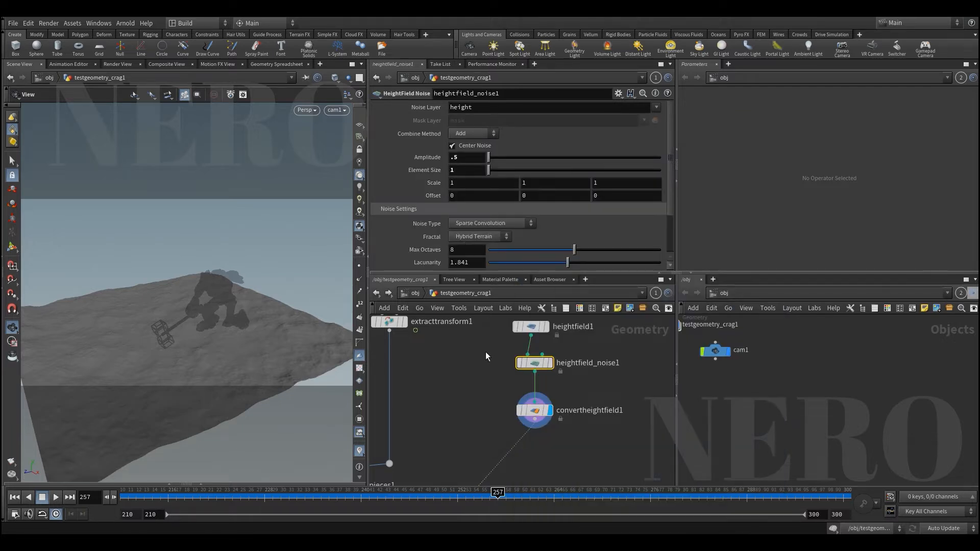
key(Up)
text(5)
key(Return)
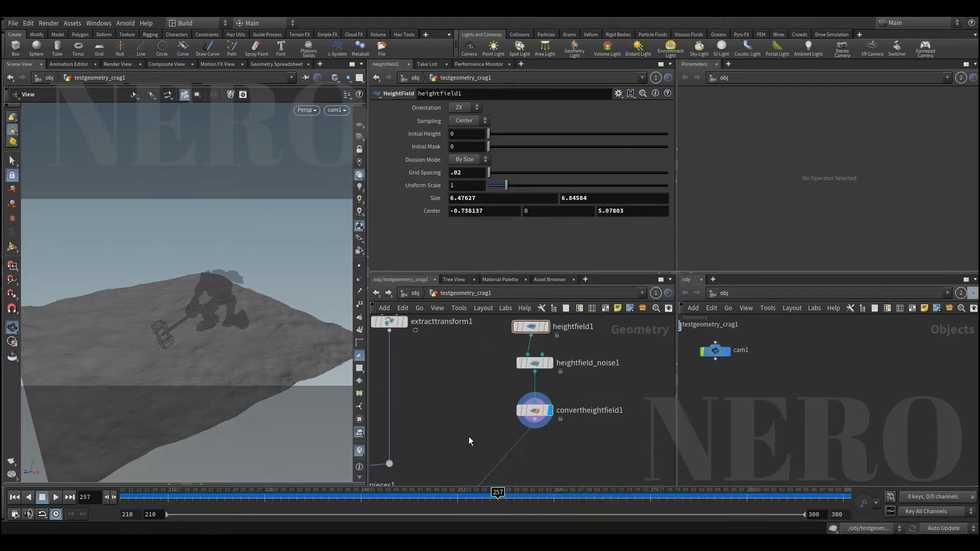
- Disconnect ray1 from trail1 and convertheightfield1 and move it slightly lower in the network
click(535, 411)
drag(231, 373, 255, 383)
scroll(512, 399, down, 4)
middle_drag(465, 461, 485, 408)
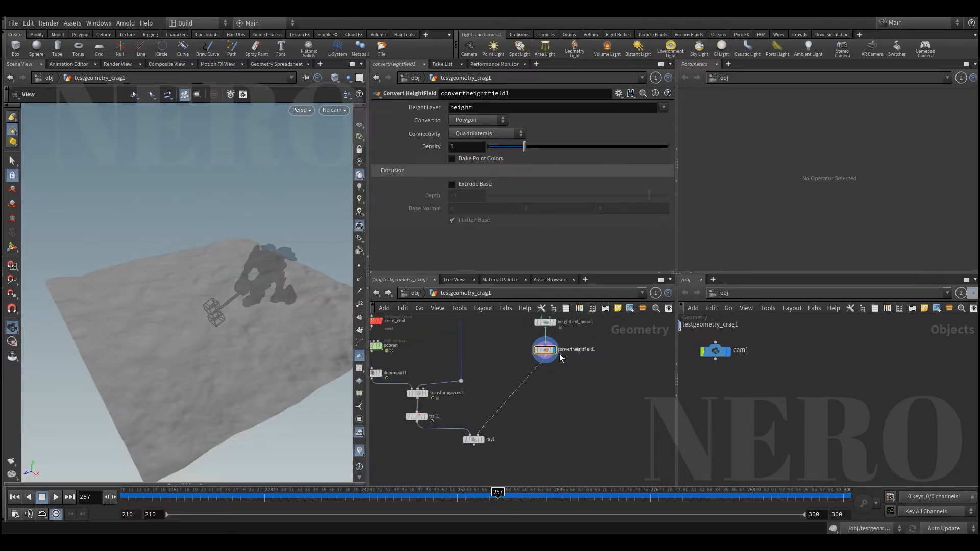
scroll(493, 421, up, 2)
drag(431, 465, 554, 429)
mouse_move(459, 448)
mouse_down()
mouse_move(537, 449)
mouse_move(458, 459)
mouse_up()
- Add a Null node wired after convertheightfield1
click(555, 350)
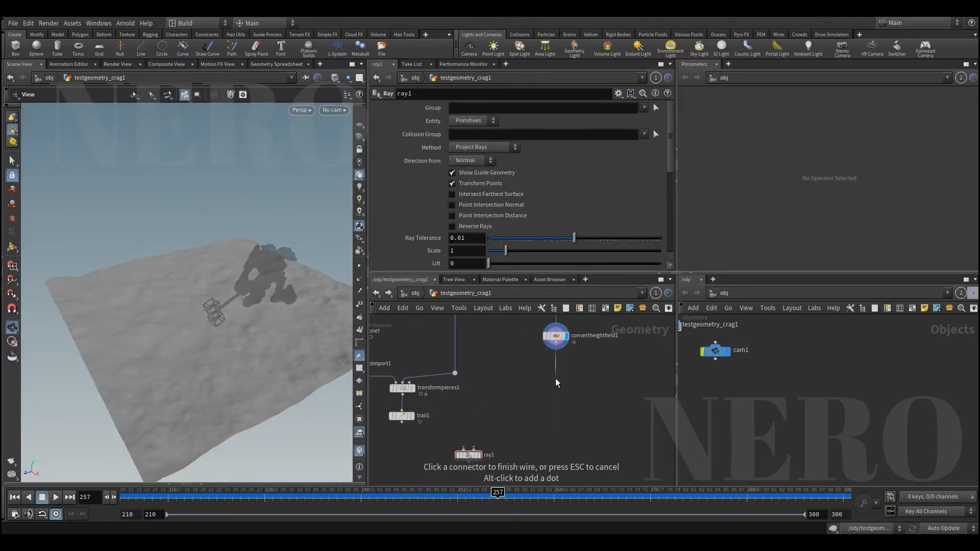
key(Tab)
text(null)
key(Return)
scroll(556, 378, up, 2)
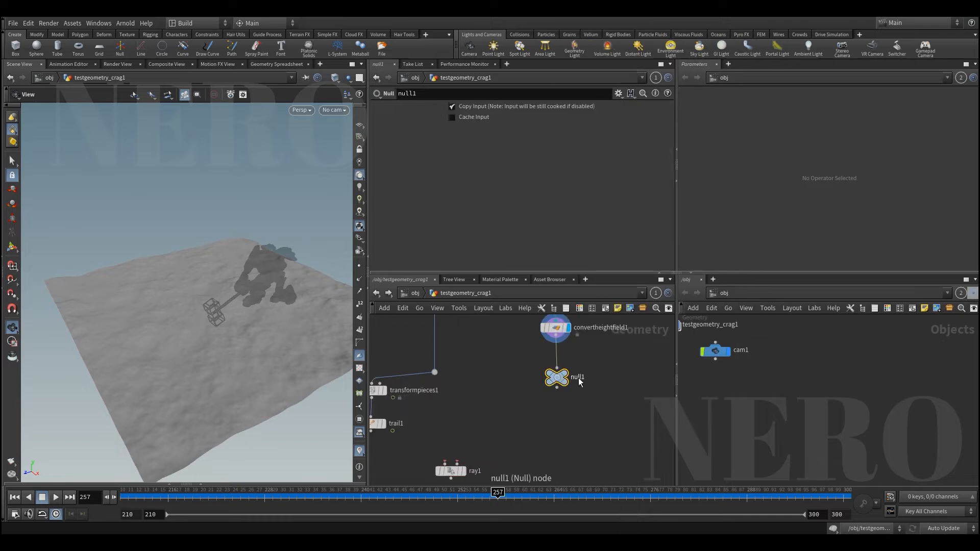
- Rename the new null to OUT_ground and colour it purple
double_click(577, 378)
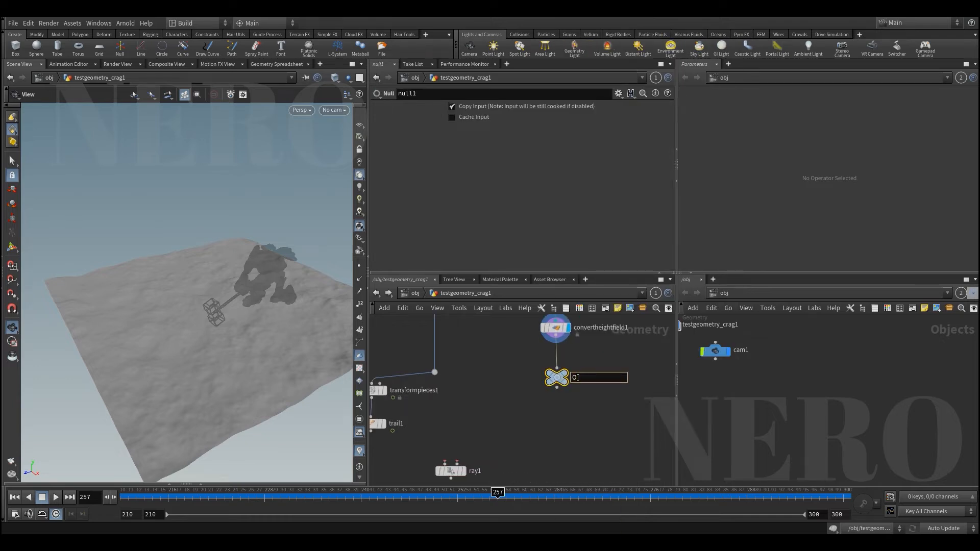
text(OYT_ground)
key(Return)
double_click(578, 378)
text(U)
key(Return)
key(c)
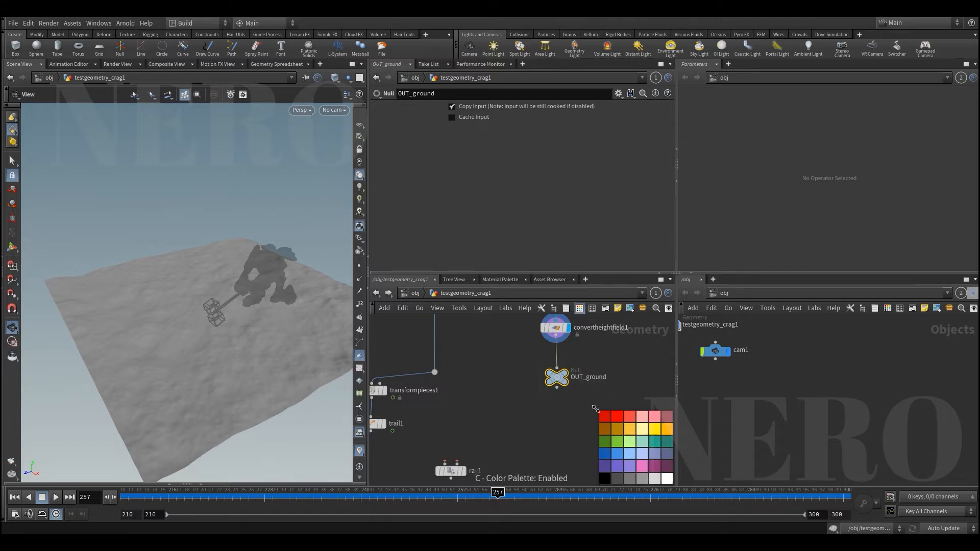
click(666, 467)
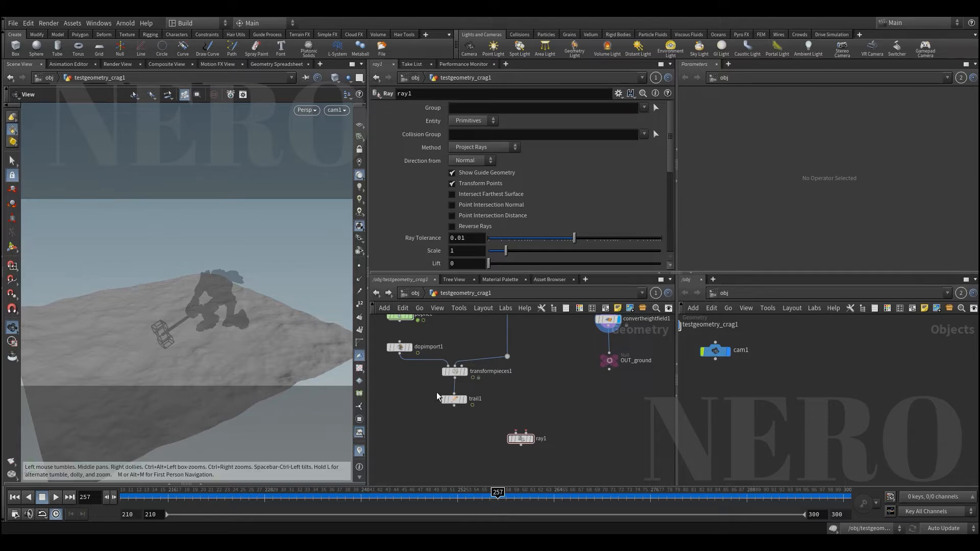
- Display trail1's points with the OUT_ground terrain templated behind them
click(452, 398)
click(463, 399)
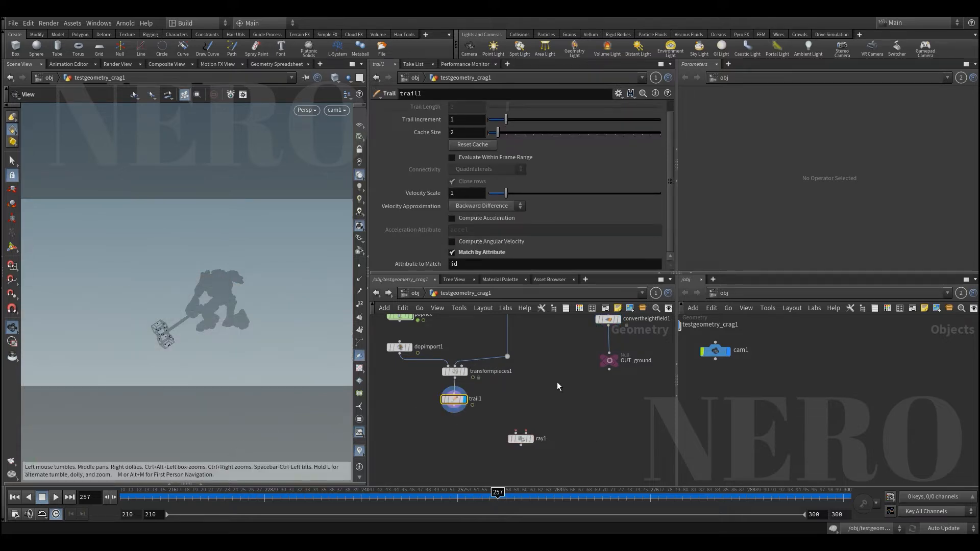
drag(587, 393, 642, 355)
key(shift+r)
drag(575, 397, 629, 363)
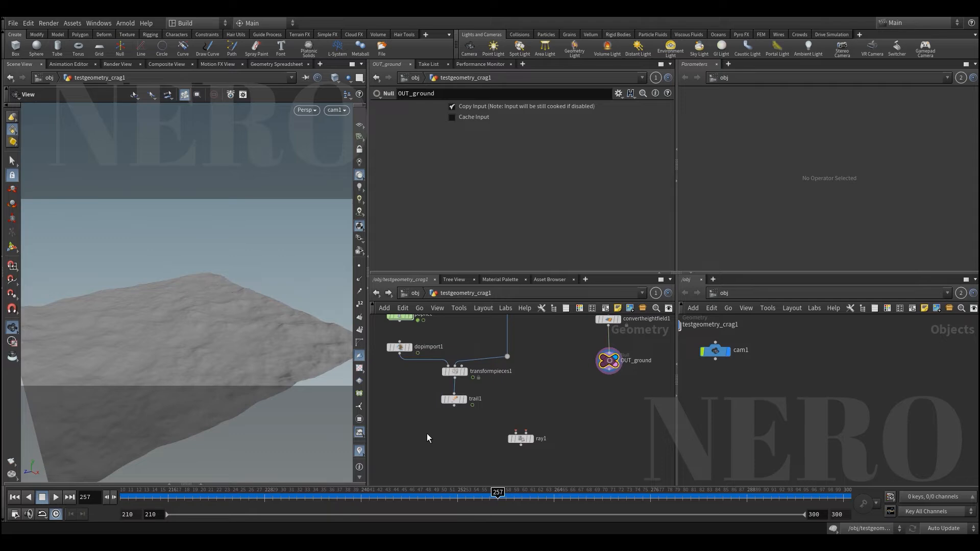
drag(426, 434, 473, 392)
key(shift+r)
scroll(433, 429, up, 2)
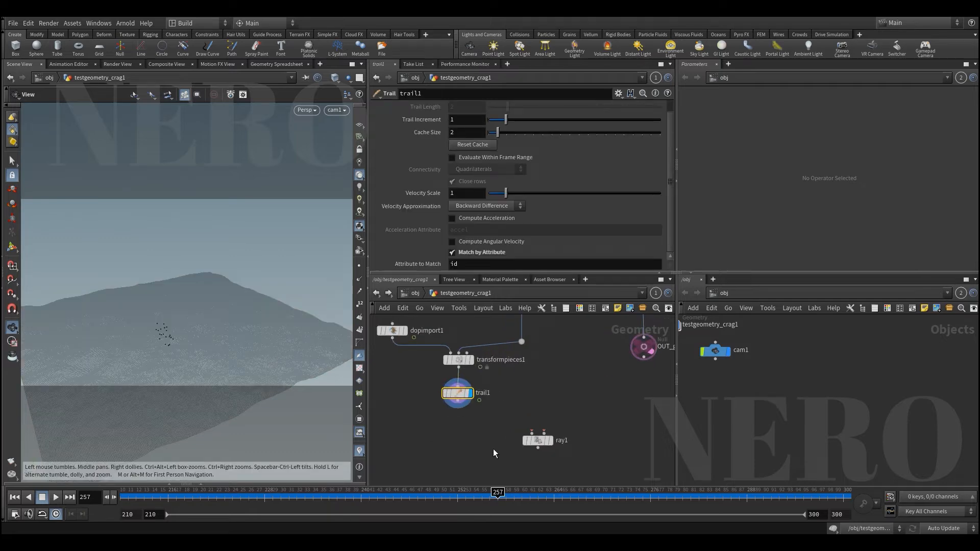
- Connect trail1 to ray1's first input and OUT_ground to its second input
click(457, 405)
click(531, 433)
drag(491, 424, 539, 445)
drag(428, 427, 476, 386)
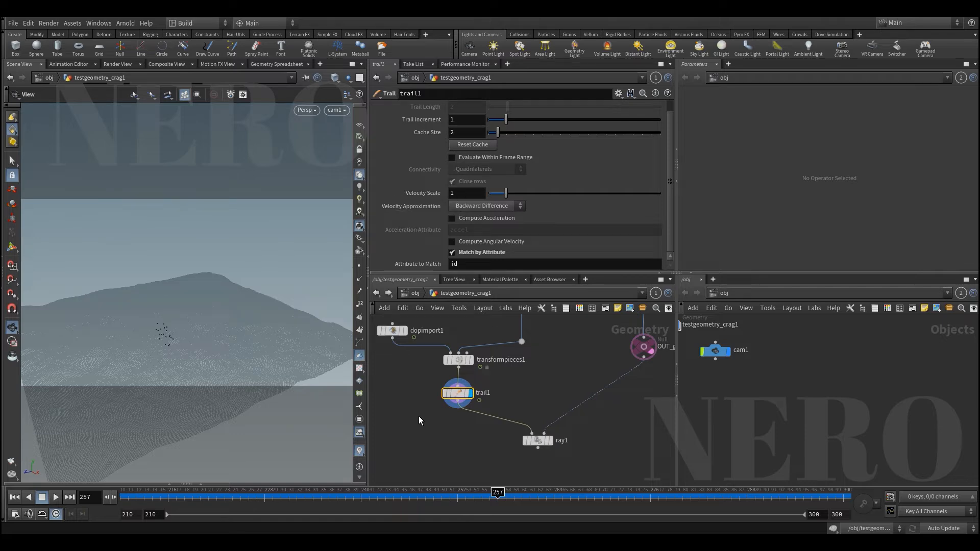
- Display ray1, set its Method to Minimum Distance and go to frame 239 to check the projection
click(541, 440)
click(479, 147)
click(482, 162)
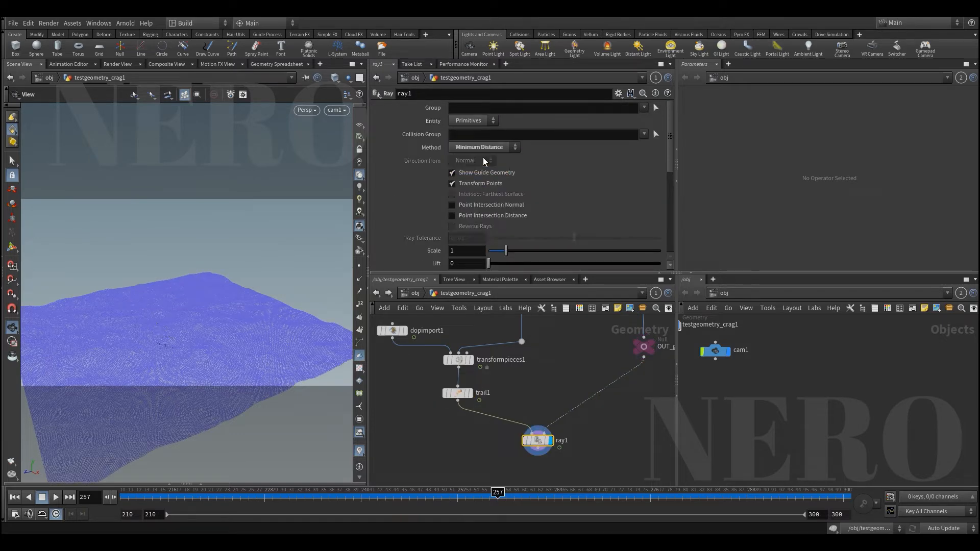
scroll(207, 321, down, 1)
drag(181, 498, 353, 496)
middle_drag(536, 482, 528, 442)
scroll(530, 444, up, 1)
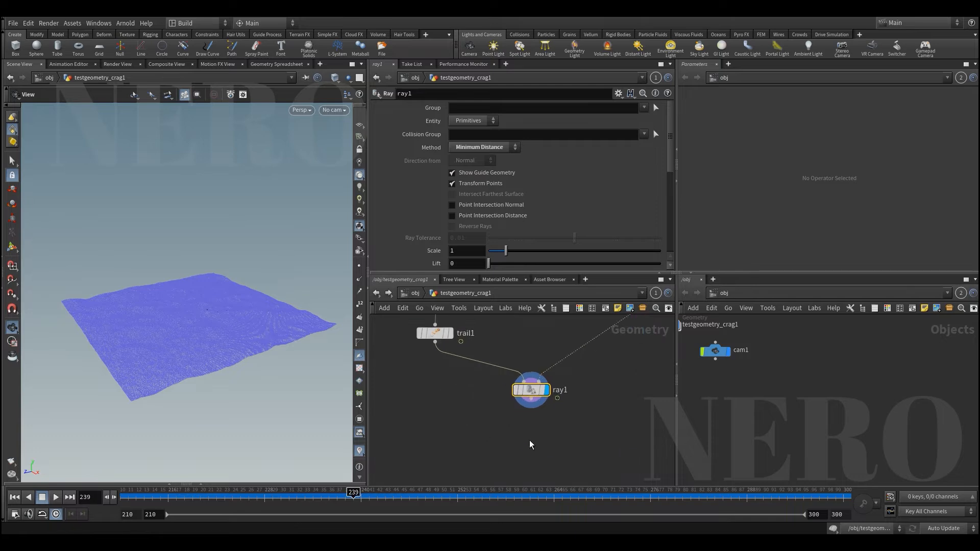
- Add an Add node after ray1, display it and place it lower in the network
drag(529, 393, 529, 381)
click(534, 394)
click(534, 416)
text(add)
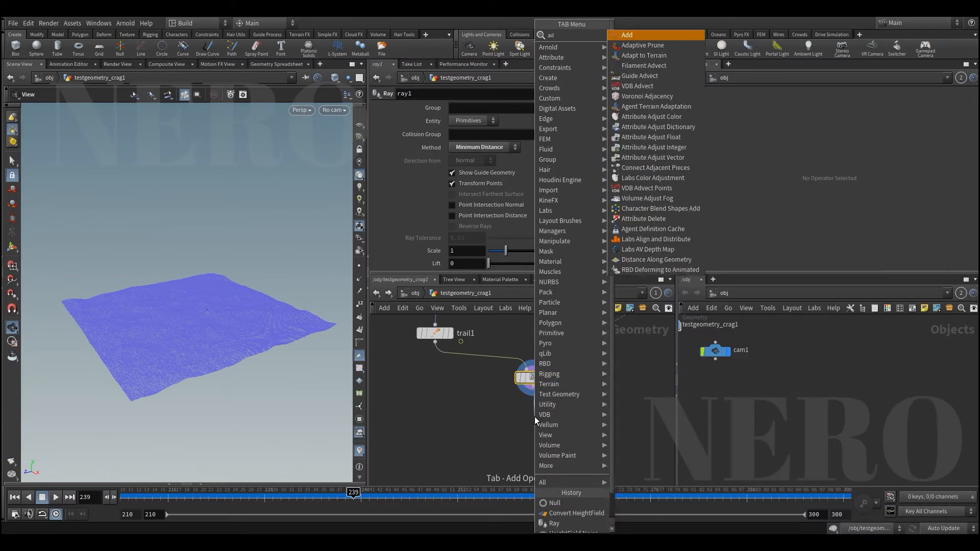
key(Return)
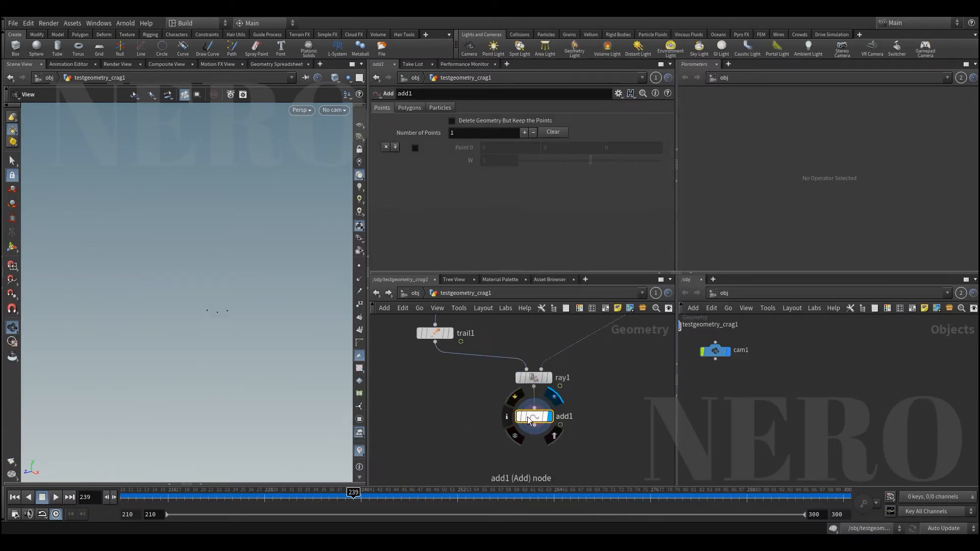
drag(530, 417, 518, 460)
- Combine the outputs of trail1 and ray1 in a new Merge node above add1
click(435, 343)
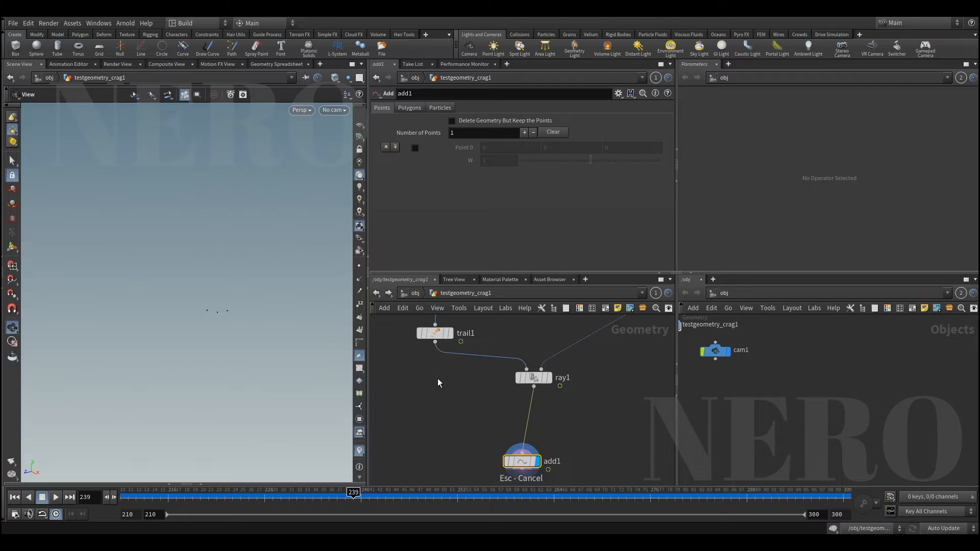
click(534, 386)
alt+click(469, 411)
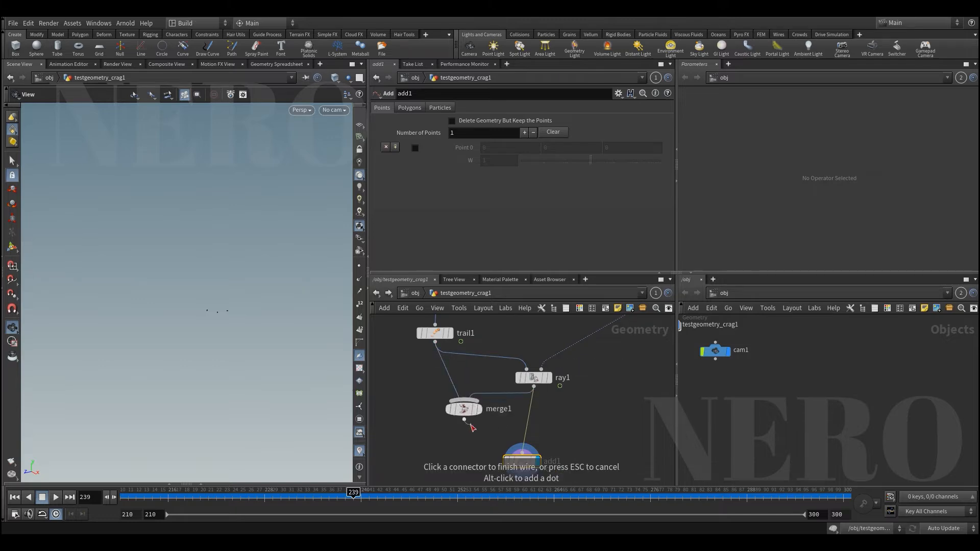
- Connect merge1 to add1 and set add1 to create polygons by group, adding By Attribute with the attribute name id
click(519, 457)
drag(525, 462, 479, 465)
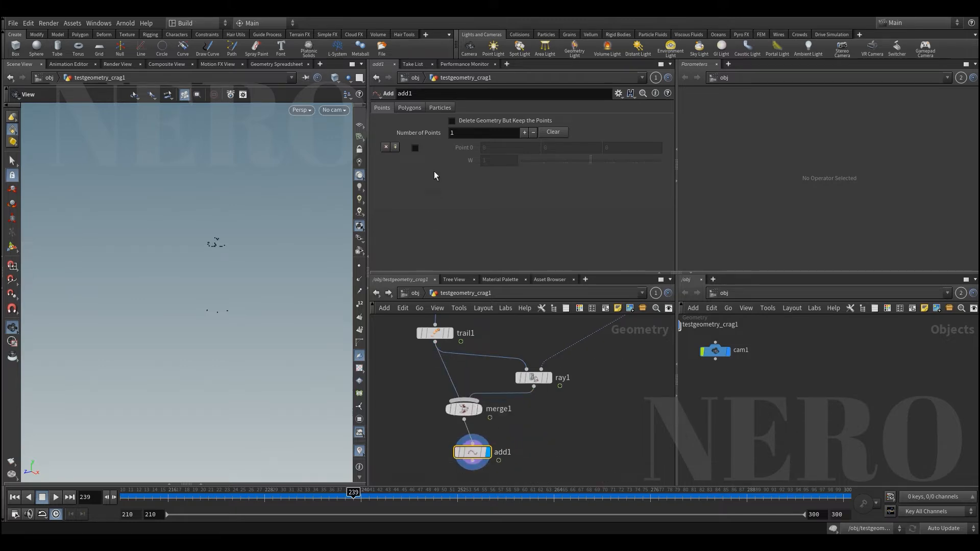
click(408, 107)
click(419, 134)
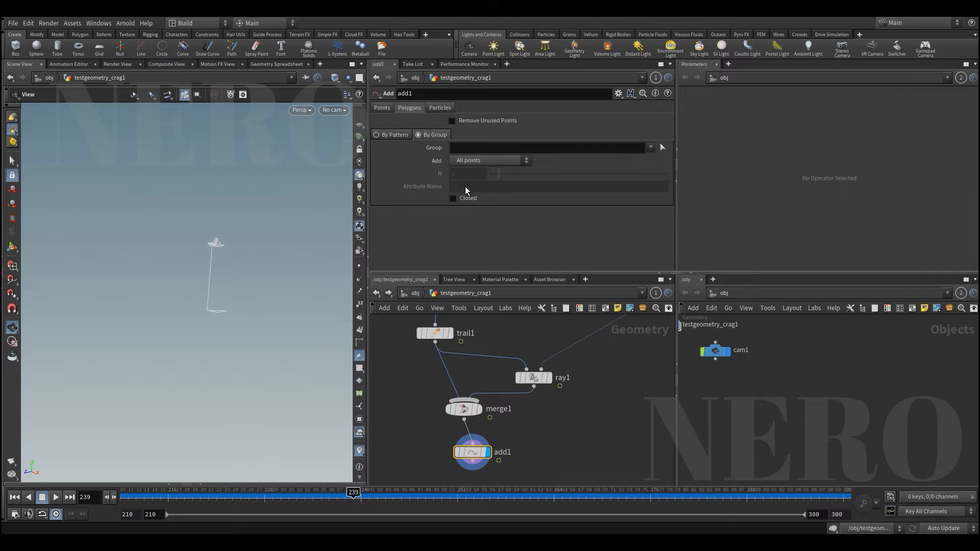
click(474, 161)
click(477, 211)
click(487, 187)
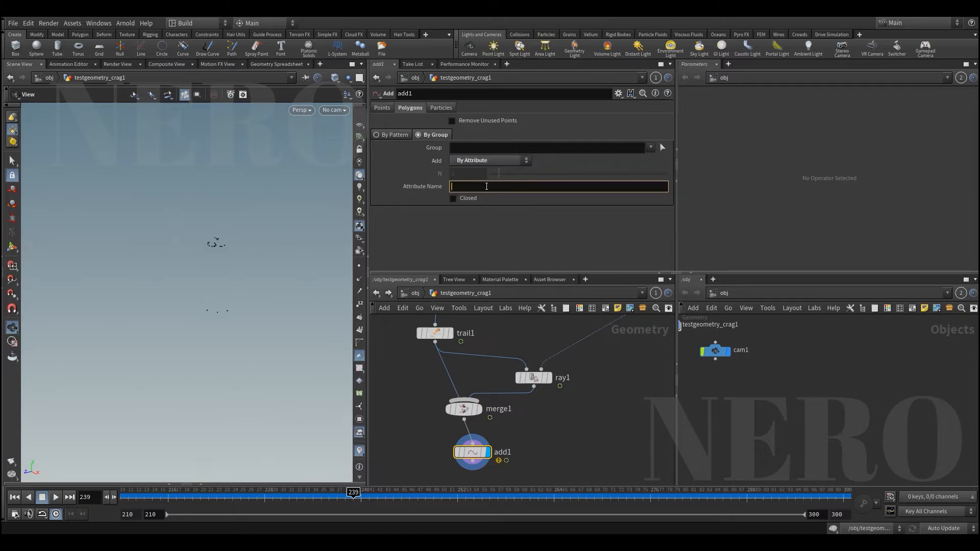
text(id)
key(Return)
- Show testgeometry_crag1 as a template and scrub the timeline to frame 243 to check the connecting lines around the hammer
mouse_move(182, 500)
mouse_down()
mouse_move(401, 497)
mouse_move(338, 498)
mouse_move(360, 498)
mouse_up()
scroll(522, 414, down, 5)
middle_drag(519, 339, 529, 474)
scroll(431, 375, up, 3)
drag(418, 352, 527, 378)
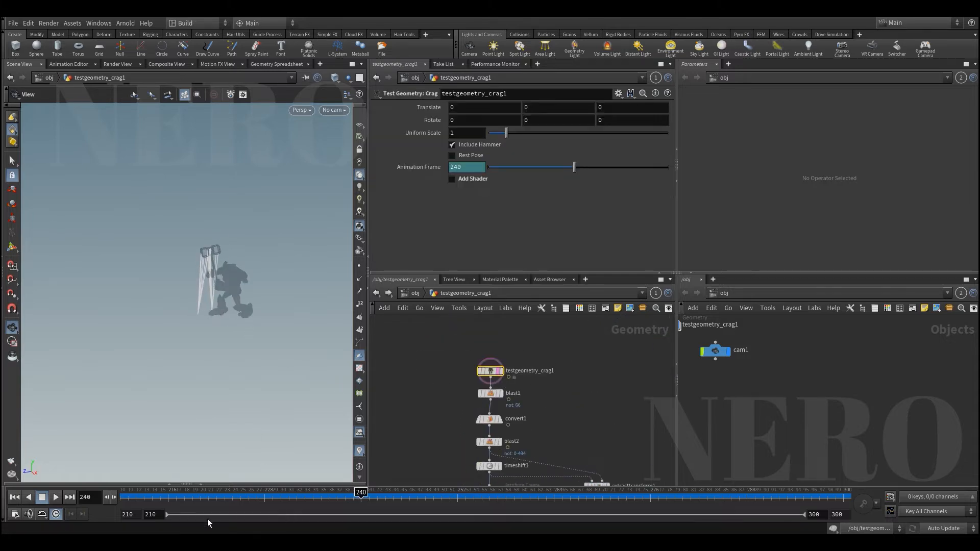
click(205, 498)
drag(204, 498, 385, 493)
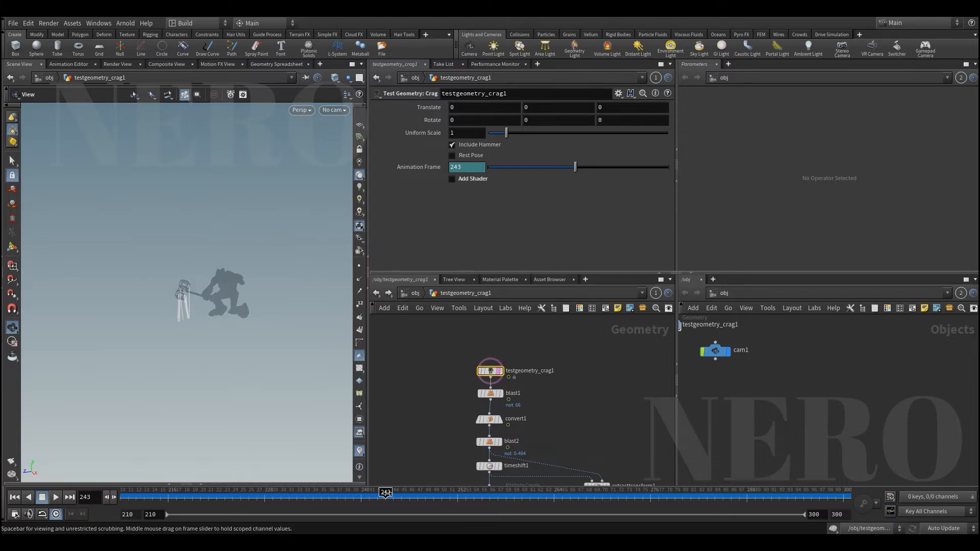
- Change the network wiring style to Rounded and move add1 slightly lower below merge1
middle_drag(441, 468, 432, 384)
middle_drag(448, 451, 511, 415)
key(shift+s)
scroll(507, 406, down, 1)
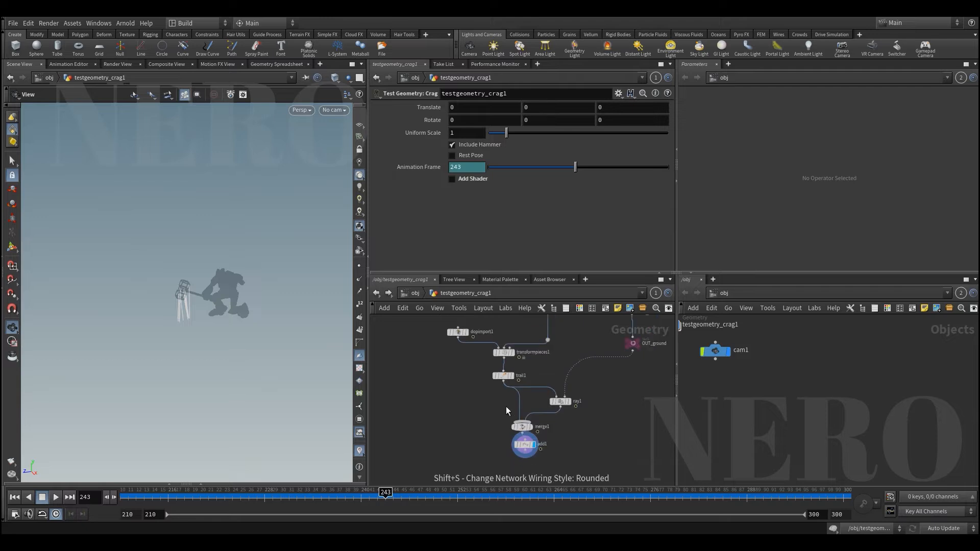
drag(527, 449, 521, 464)
middle_drag(483, 379, 465, 419)
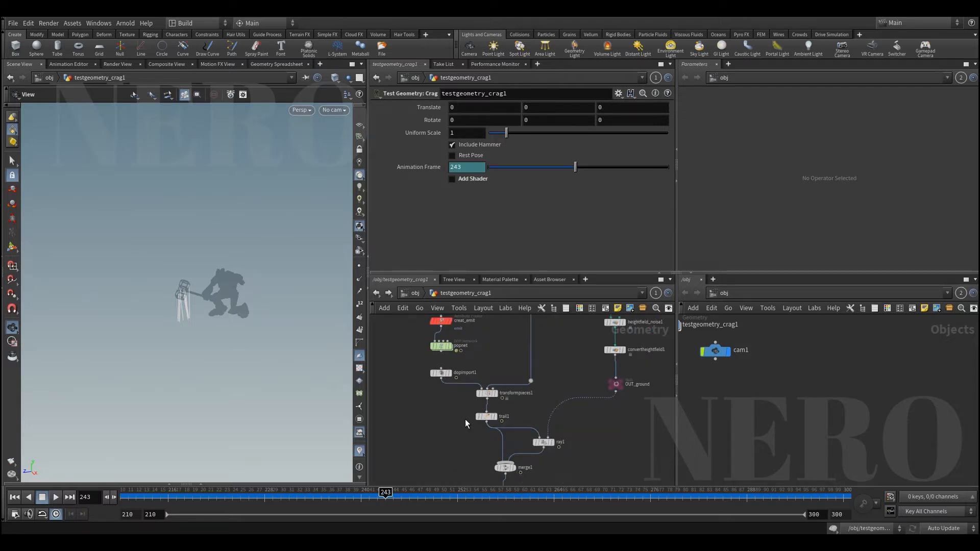
middle_drag(457, 453, 455, 424)
- Set ray1's Method to Project Rays and scrub the timeline to frame 240 to check the projected lines
click(499, 470)
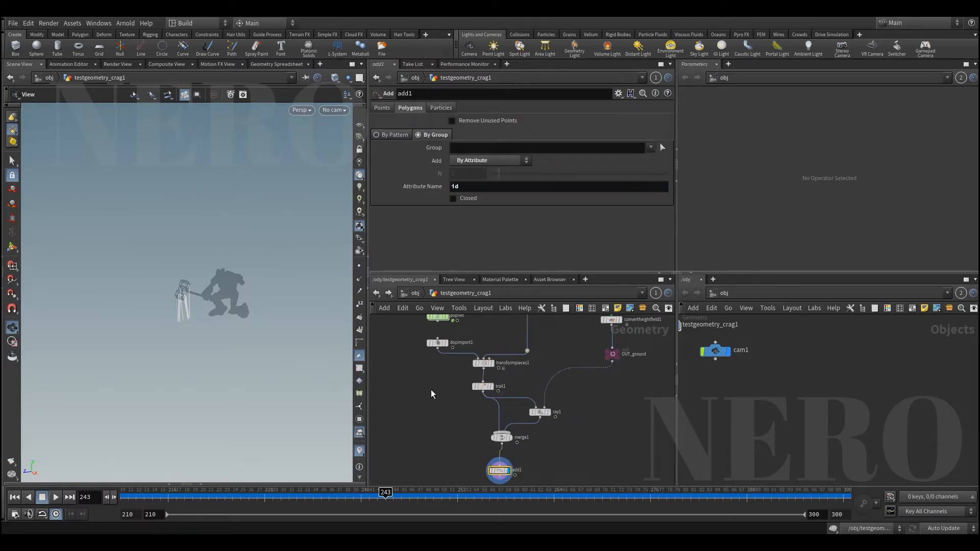
click(540, 412)
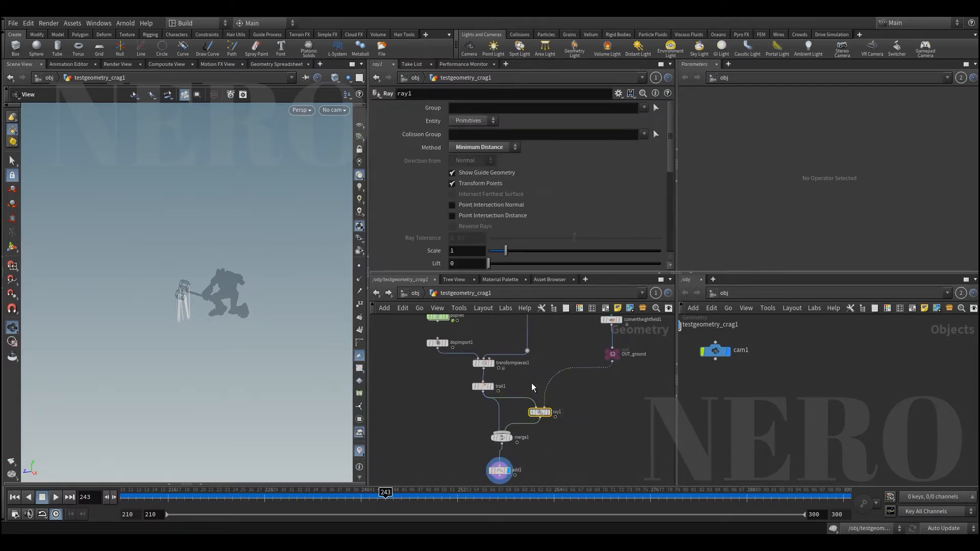
click(480, 147)
click(477, 163)
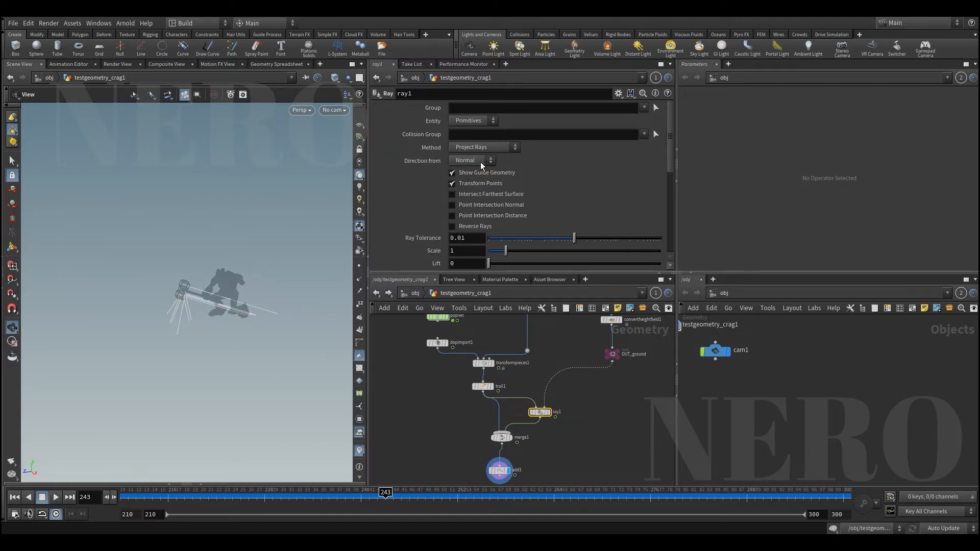
click(403, 493)
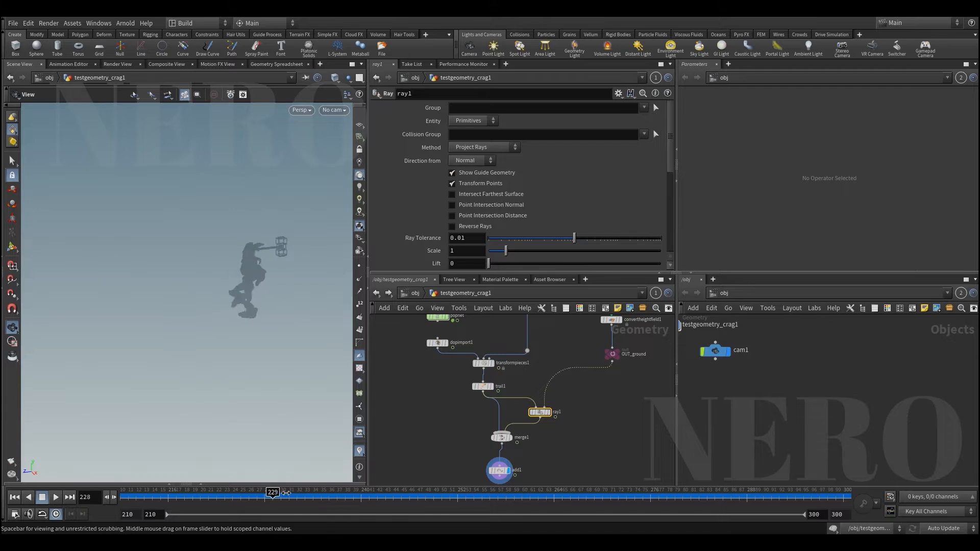
drag(403, 493, 361, 493)
- Display transformpieces1 and examine its points on the hammer up to frame 242
middle_drag(423, 394, 444, 462)
scroll(451, 443, up, 1)
middle_drag(488, 439, 471, 419)
scroll(472, 418, up, 1)
click(504, 406)
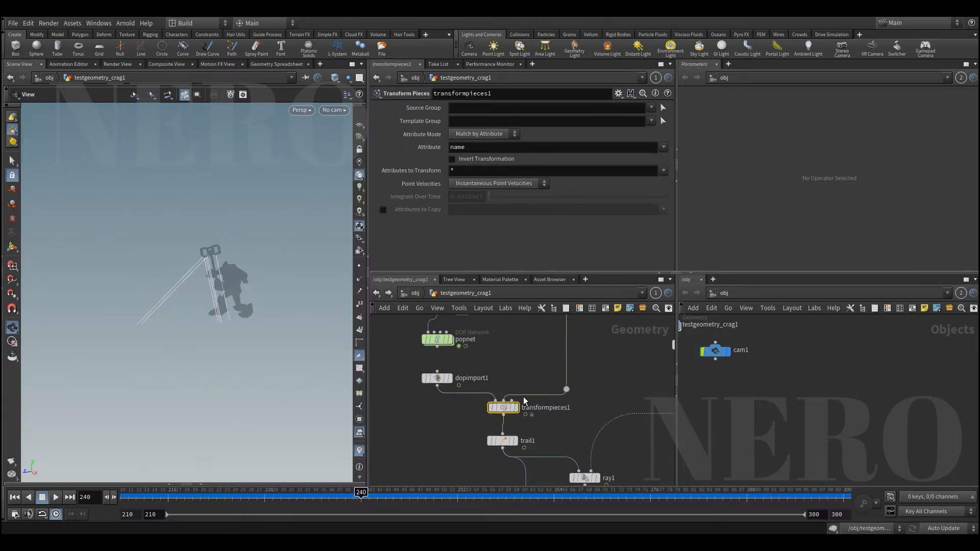
key(r)
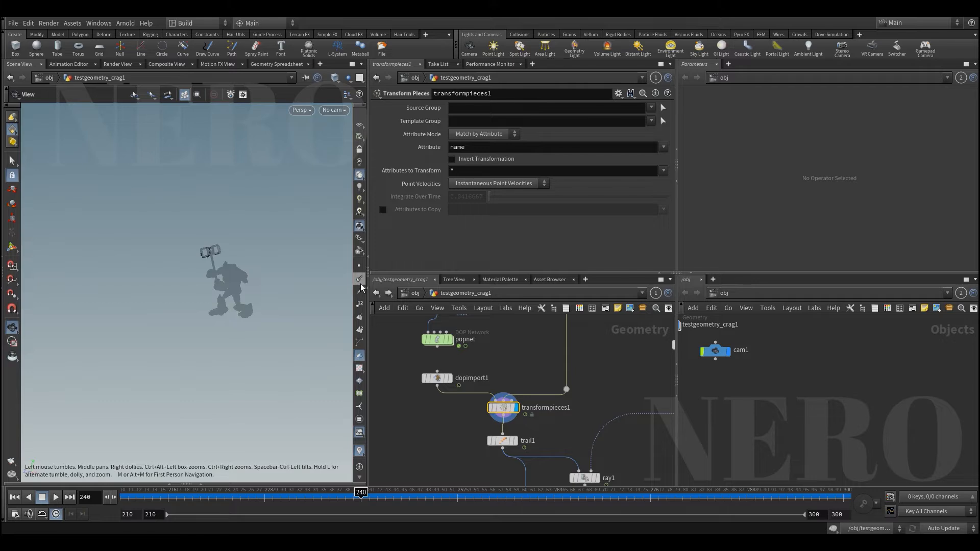
mouse_move(361, 493)
mouse_down()
mouse_move(195, 493)
mouse_move(369, 493)
mouse_up()
middle_drag(173, 243, 204, 297)
right_drag(205, 297, 238, 286)
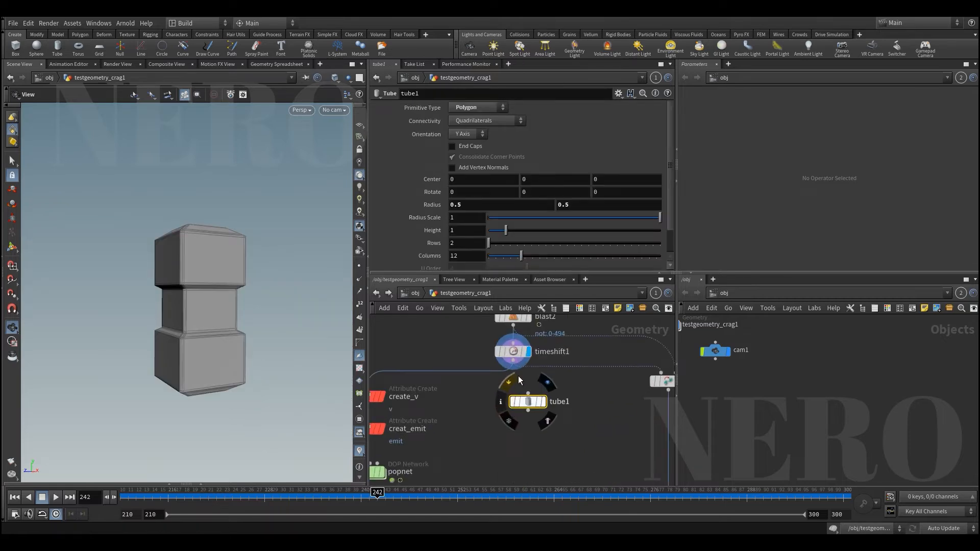
- Add a Tube node fed by timeshift1 and compare its shape with the hammer head, leaving the tube displayed
click(528, 401)
key(r)
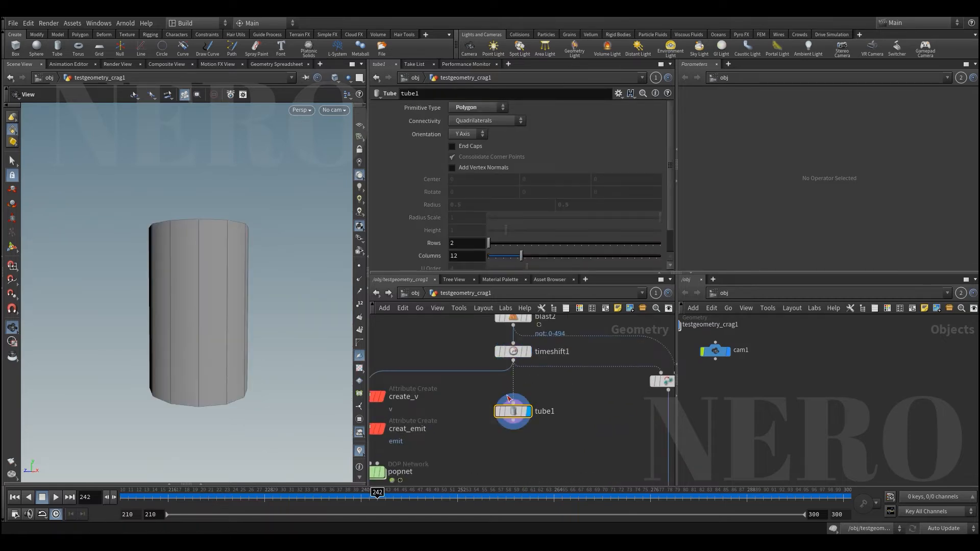
drag(469, 351, 513, 355)
key(r)
mouse_move(221, 265)
mouse_down()
mouse_move(212, 293)
mouse_move(210, 280)
mouse_move(234, 293)
mouse_move(209, 330)
mouse_move(205, 288)
mouse_up()
drag(481, 439, 551, 407)
key(r)
mouse_move(224, 285)
mouse_down()
mouse_move(246, 298)
mouse_move(235, 282)
mouse_move(218, 286)
mouse_move(227, 306)
mouse_move(232, 291)
mouse_move(230, 322)
mouse_up()
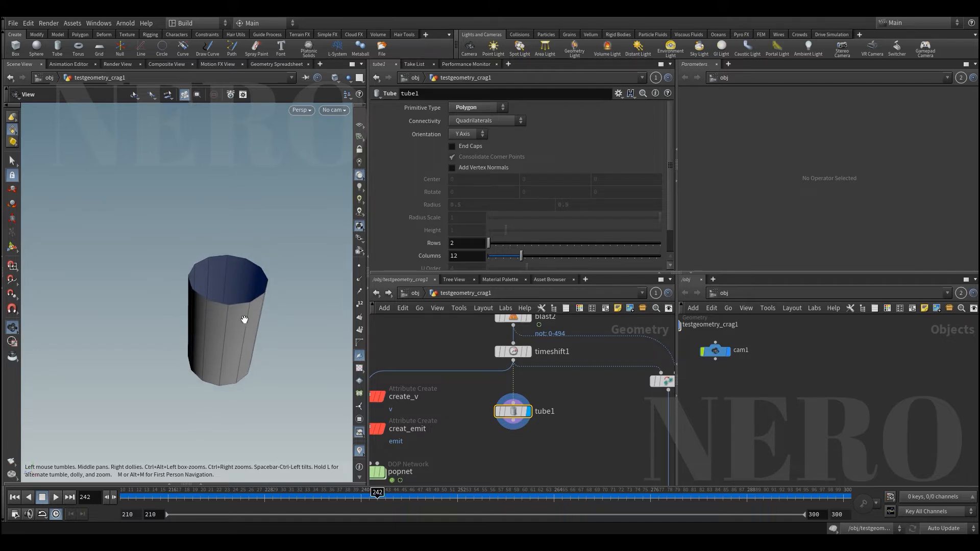
- Set both Rows and Columns of tube1 to 50, keeping End Caps off
click(466, 146)
click(467, 146)
drag(250, 329, 234, 323)
scroll(482, 414, up, 2)
drag(491, 242, 660, 243)
drag(529, 259, 682, 264)
drag(167, 303, 229, 285)
scroll(544, 418, up, 3)
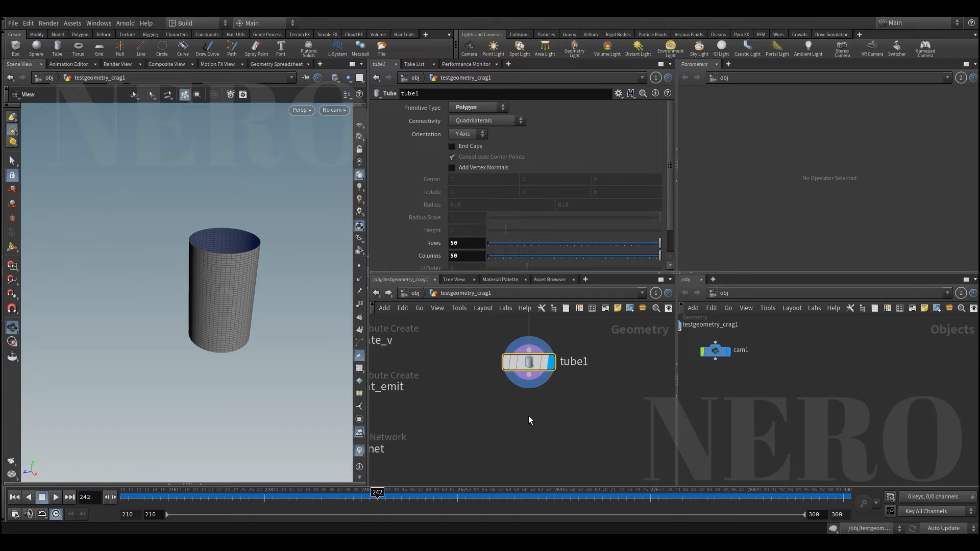
- Add a Normal node after tube1, set it to add normals to Points and display it
drag(529, 365, 530, 351)
click(530, 360)
key(Tab)
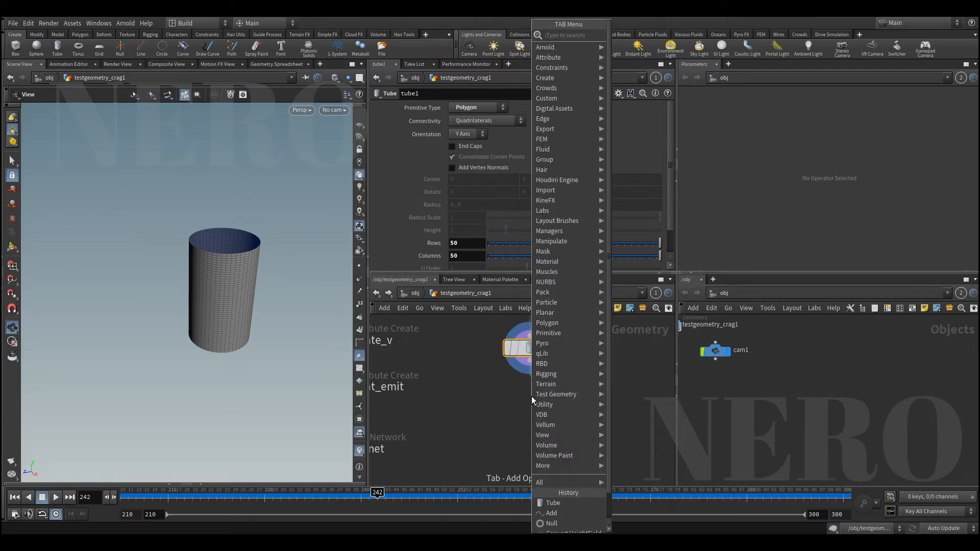
text(normal)
key(Return)
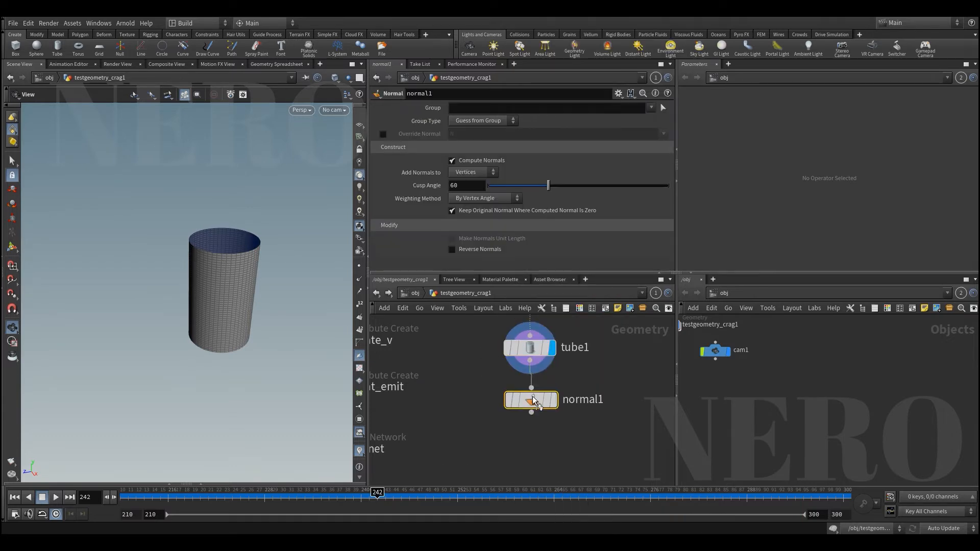
click(461, 182)
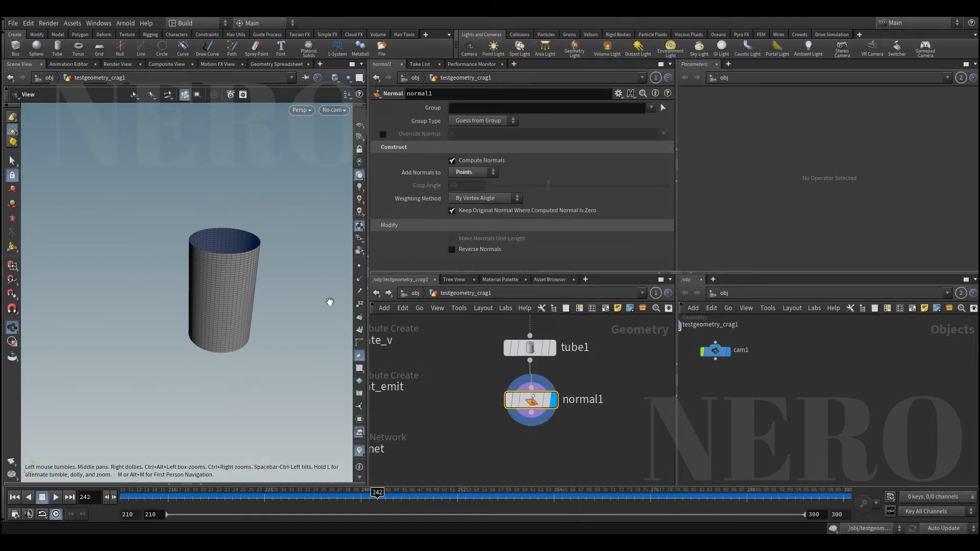
- Turn on the point normals display and examine the tube's normals in the perspective and front views
click(359, 280)
key(space+3)
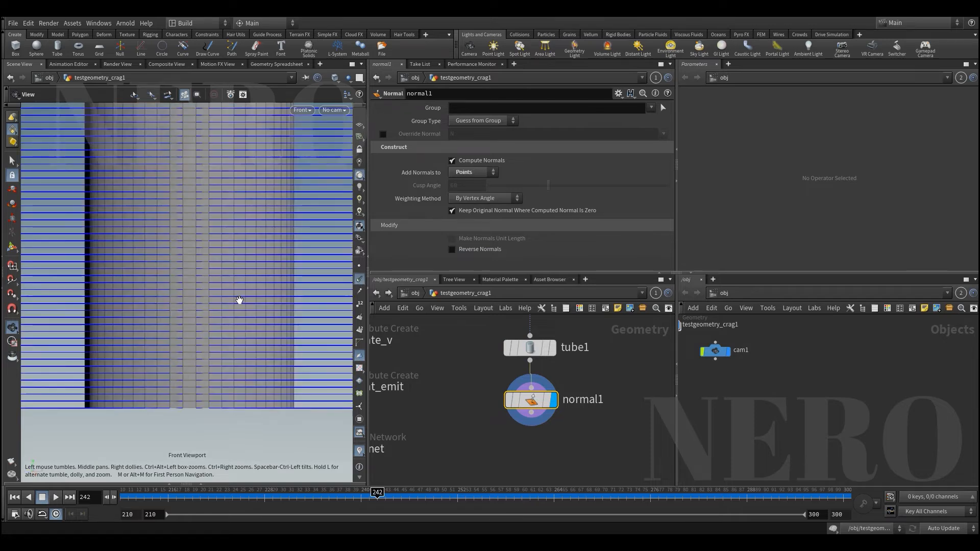
key(space+1)
drag(203, 322, 213, 297)
drag(228, 338, 224, 326)
drag(222, 287, 251, 317)
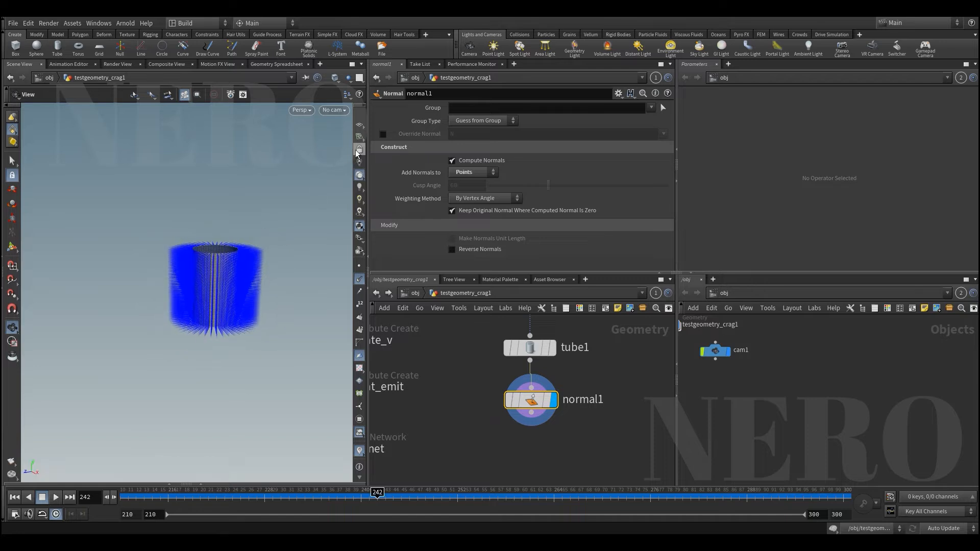
key(space+3)
scroll(231, 292, down, 2)
scroll(535, 444, up, 2)
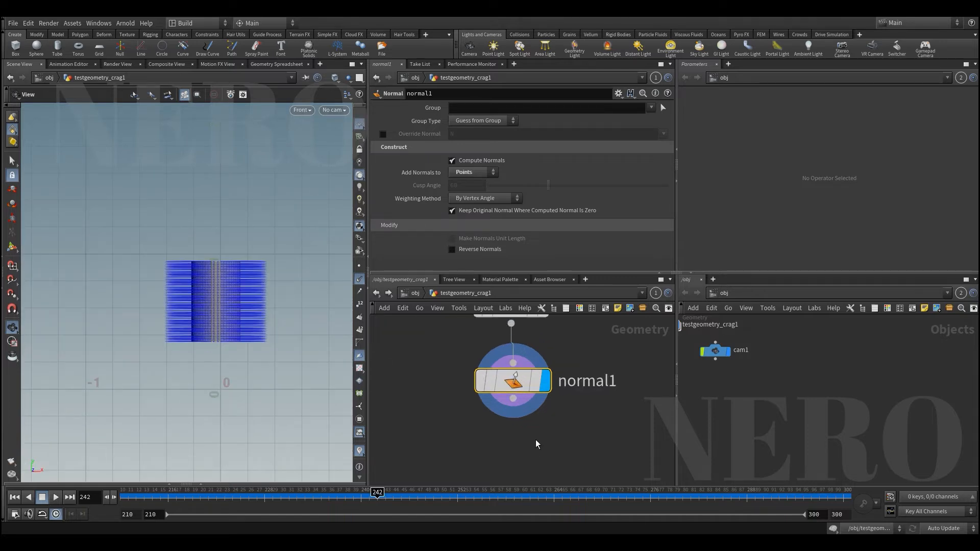
- Add a displayed Attribute Wrangle after normal1 with the code "@N.y -= {0,1,0};" and show the point normals
key(Tab)
text(aw)
key(Return)
click(443, 199)
text(@N.y -=)
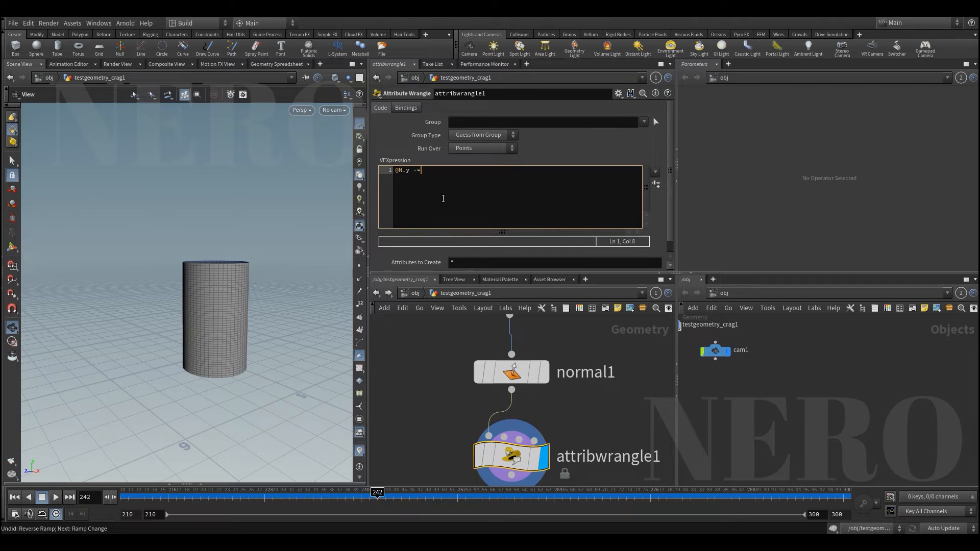
text({};)
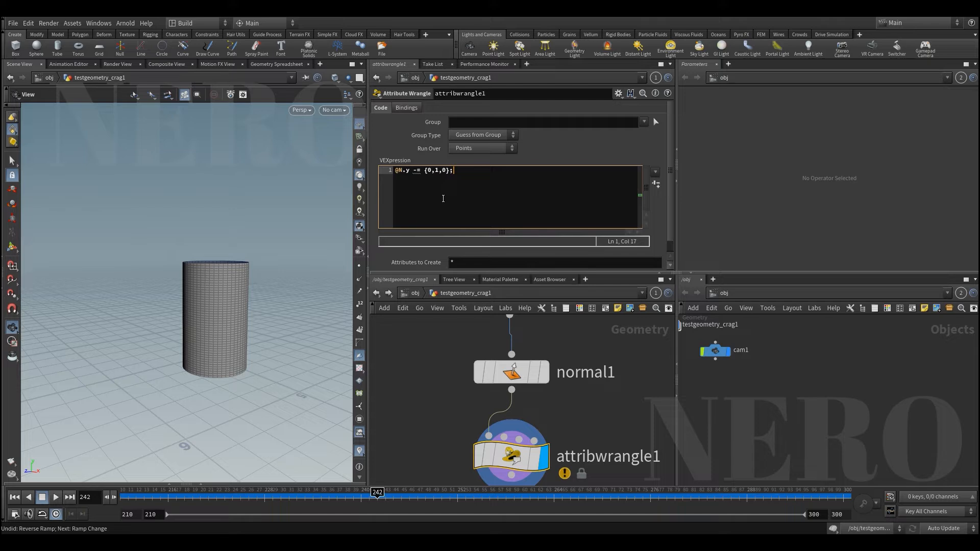
click(359, 280)
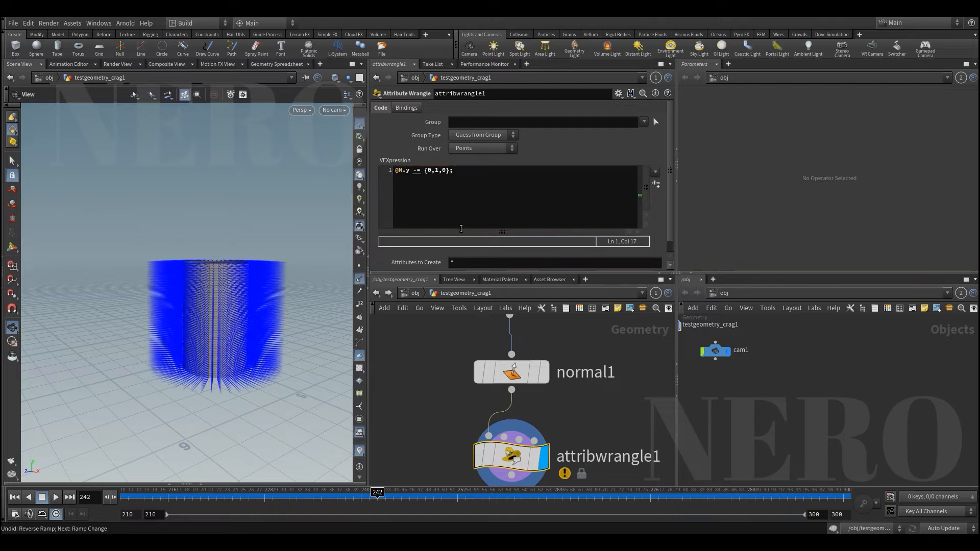
- Change the wrangle code to "@N.y -= 1;" and check the normals in the front view
click(430, 172)
key(BackSpace)
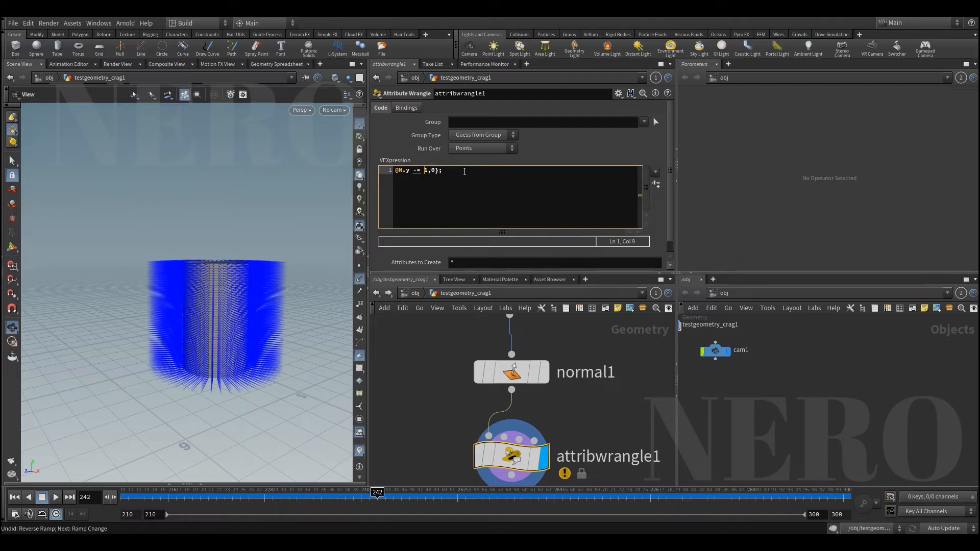
key(Delete)
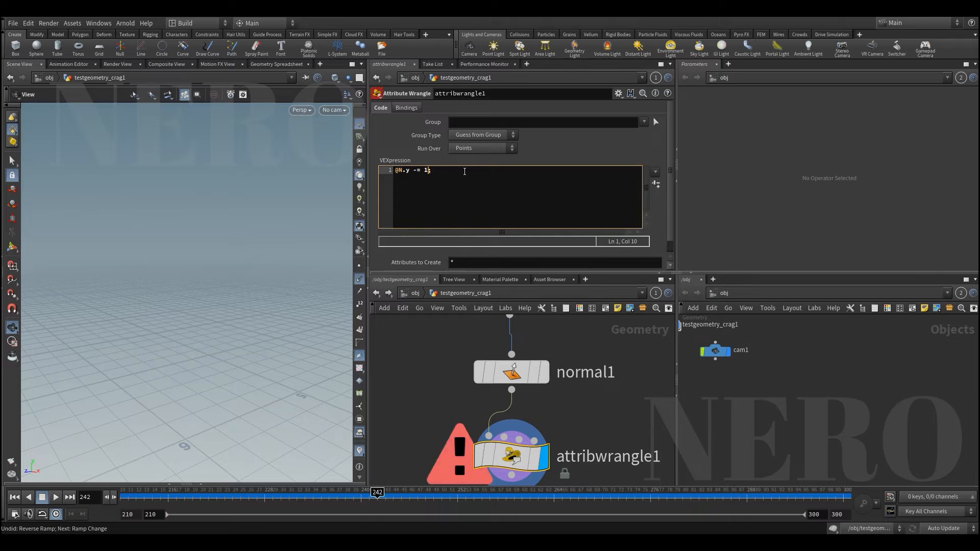
key(space+3)
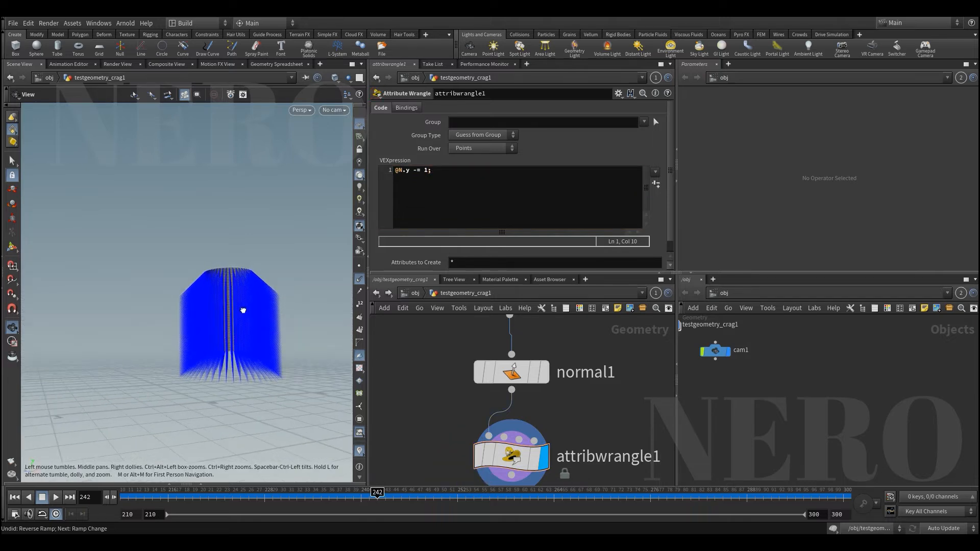
scroll(264, 234, up, 3)
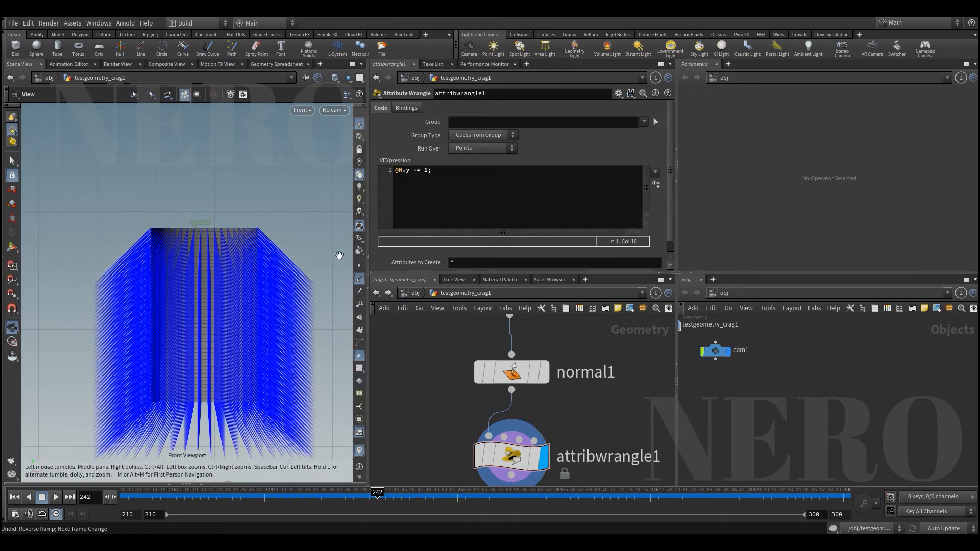
- Set the amount subtracted from @N.y in attribwrangle1 to .5
click(424, 171)
double_click(425, 171)
text(.5)
key(Return)
key(BackSpace)
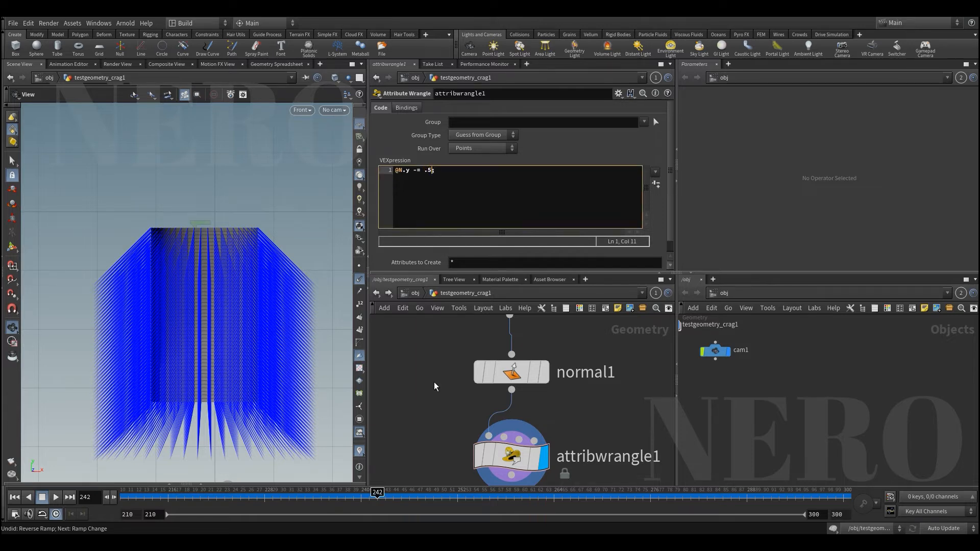
- Replace the subtracted amount with relbbox so the wrangle code reads "@N.y -= relbbox(0,@P).y;"
double_click(428, 170)
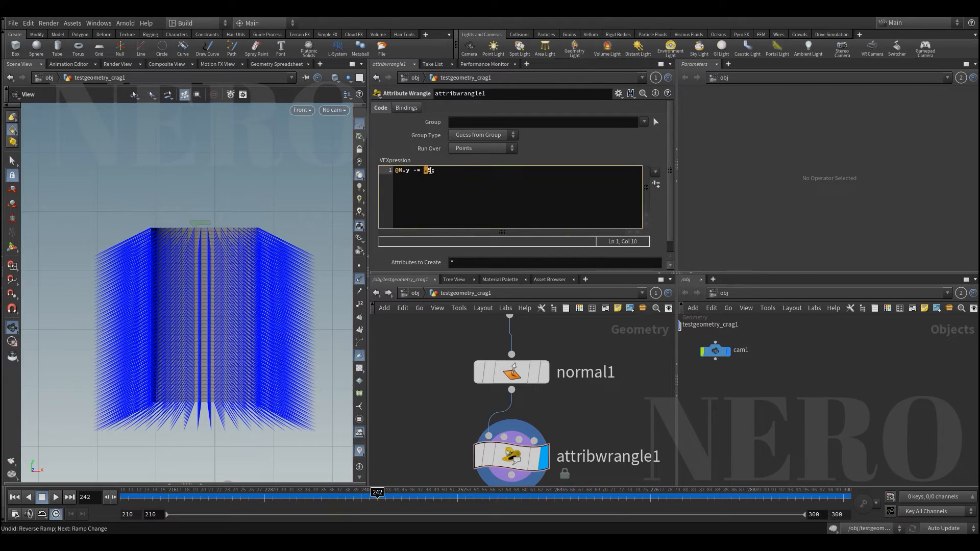
text(re)
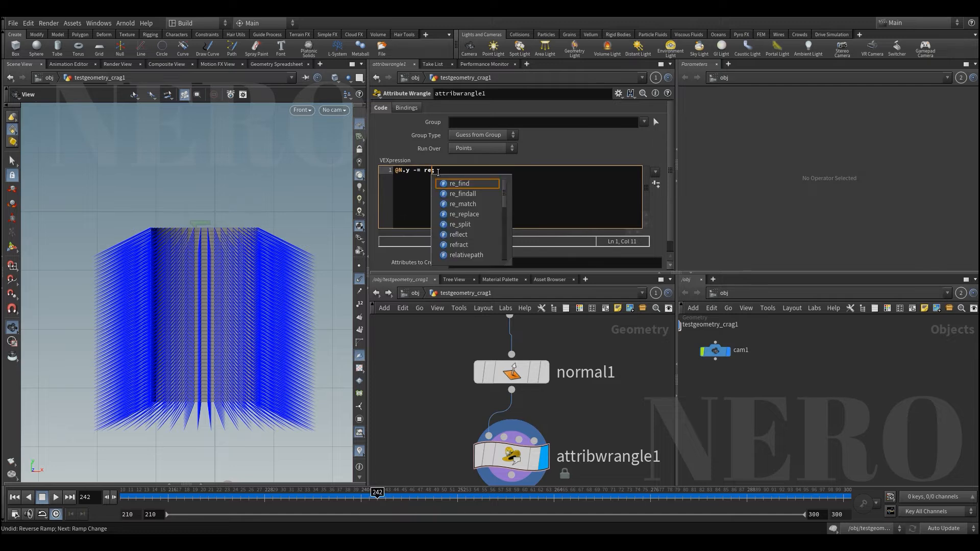
text(l)
key(Return)
text().y)
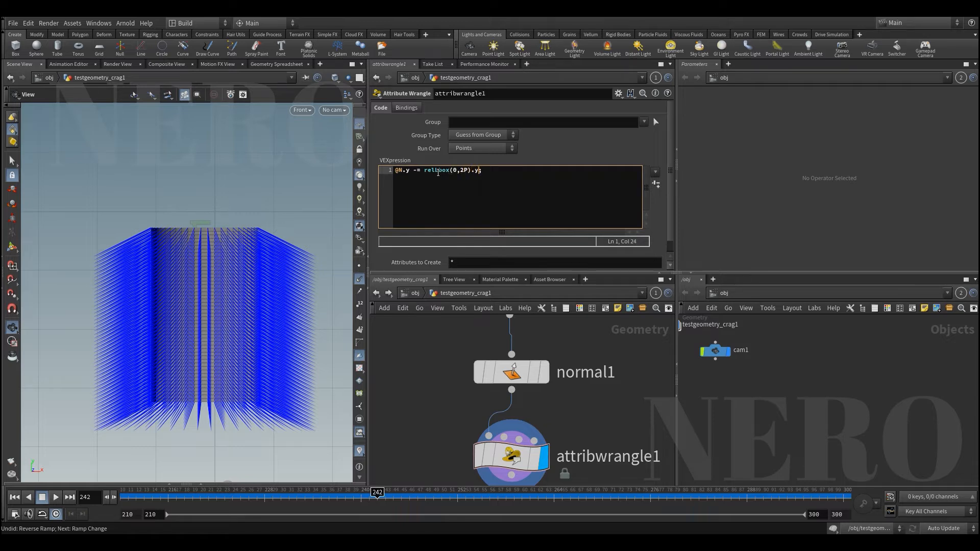
text(@)
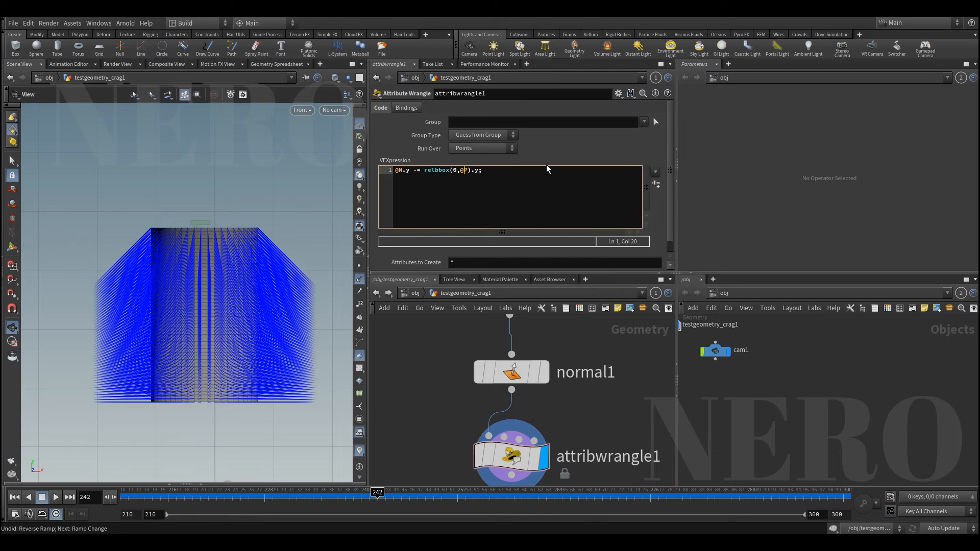
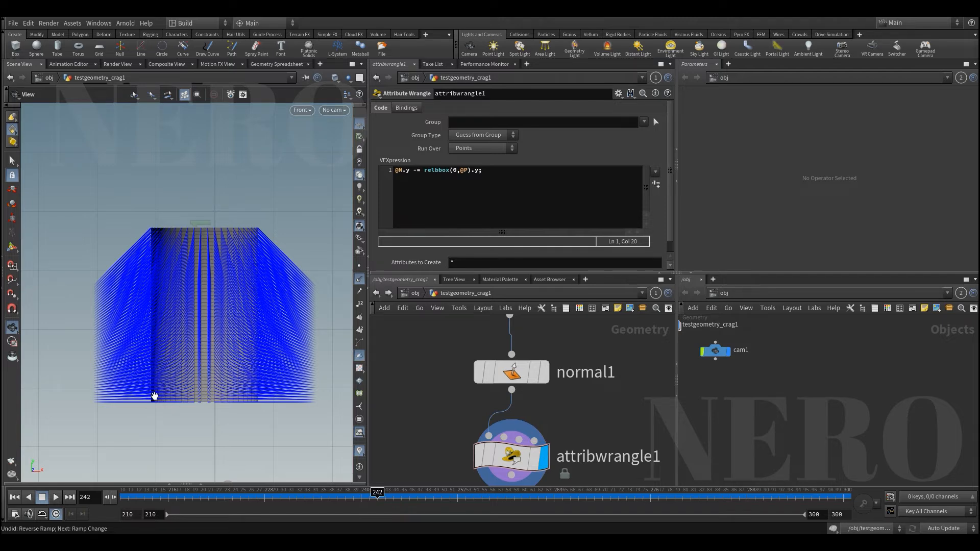
- Wrap relbbox in a ramp so the code reads "@N.y -= chramp("N_y",relbbox(0,@P).y);" and create its ramp parameter
click(420, 180)
text(chramp)
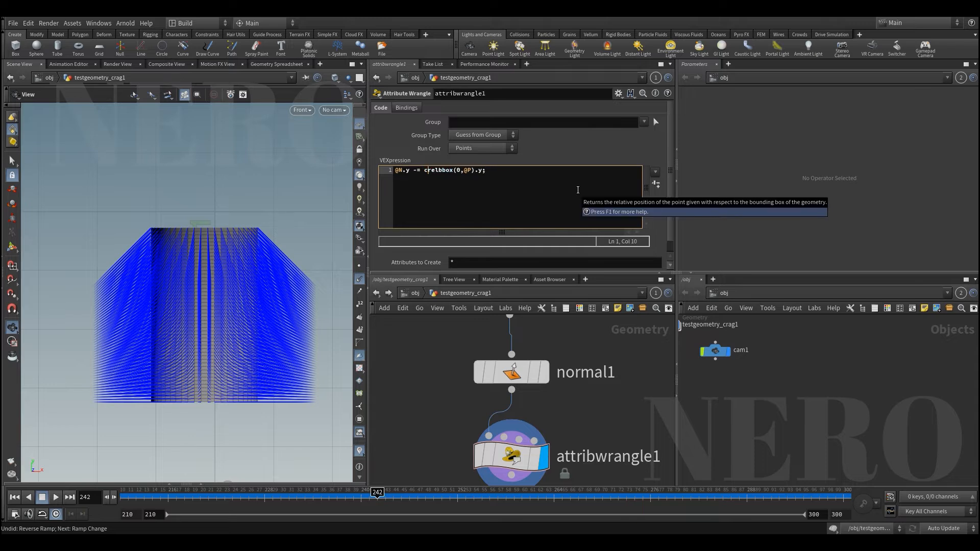
text((")
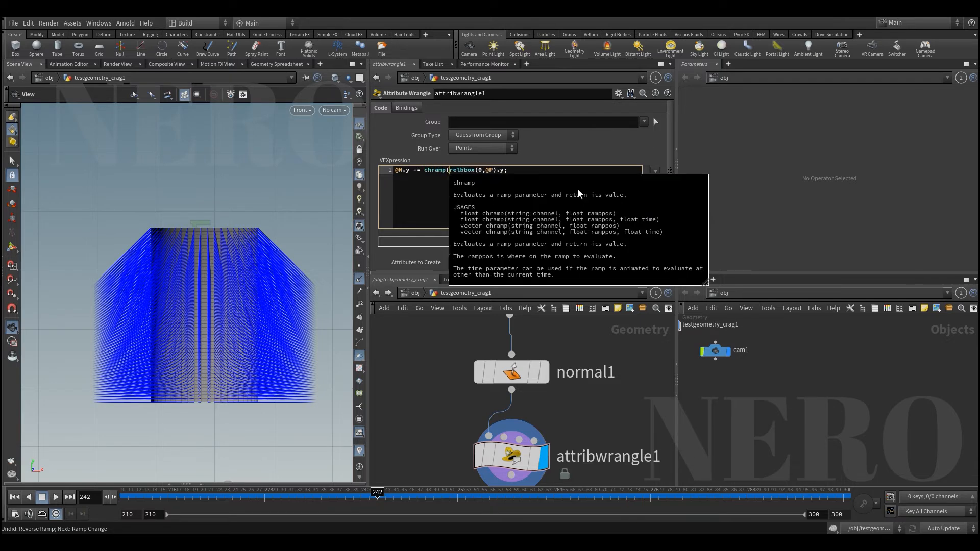
text(N_y")
text(,)
key(End)
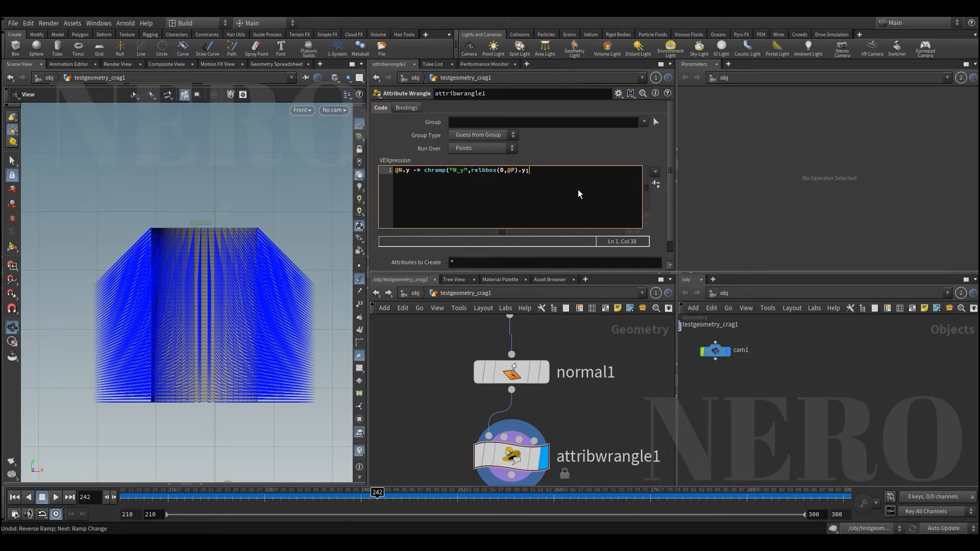
text())
key(ctrl+Return)
click(657, 186)
- Reverse the N_y ramp so it falls from 1 to 0, with its end point at position 1
drag(670, 192, 670, 250)
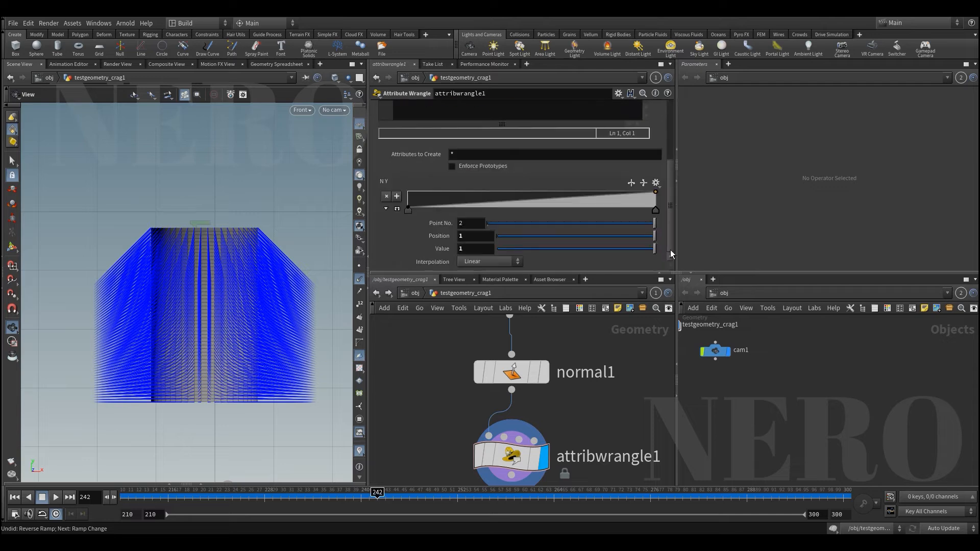
drag(408, 210, 499, 209)
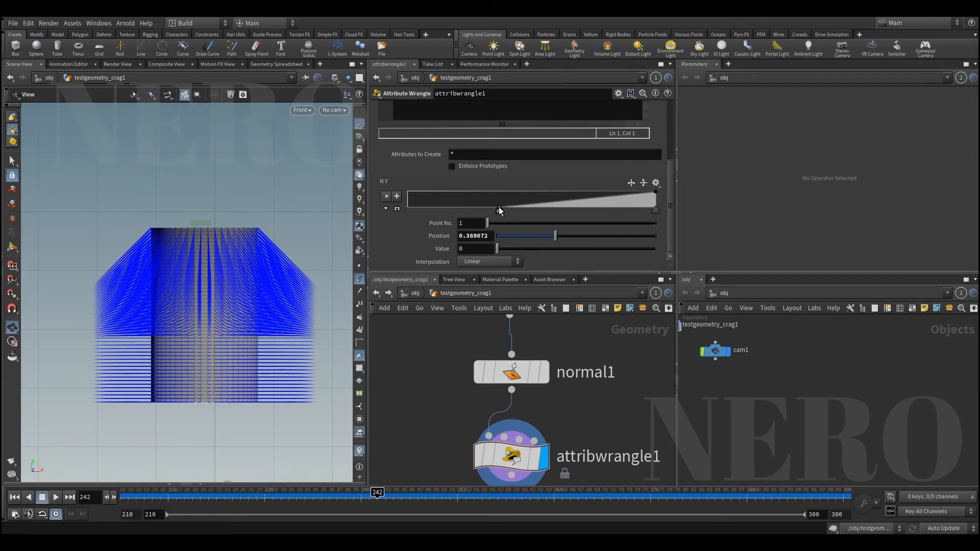
click(643, 183)
click(655, 209)
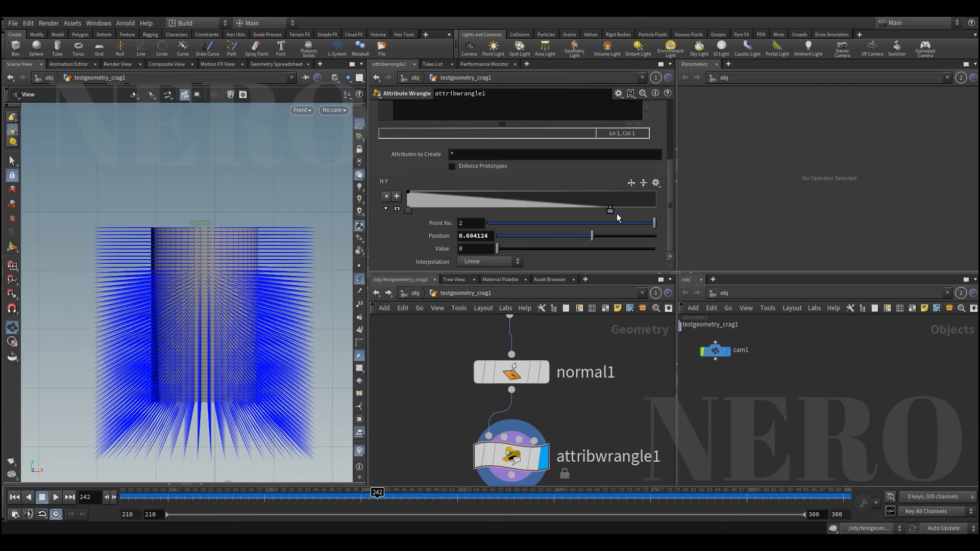
scroll(206, 270, down, 2)
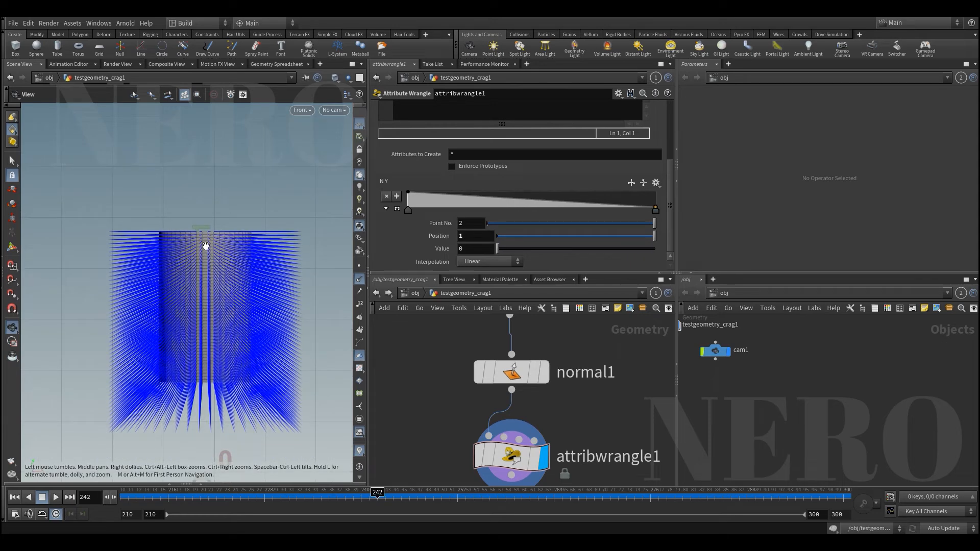
- Display timeshift1 with point normals hidden and examine the hammer's shape against the tube
scroll(439, 360, down, 6)
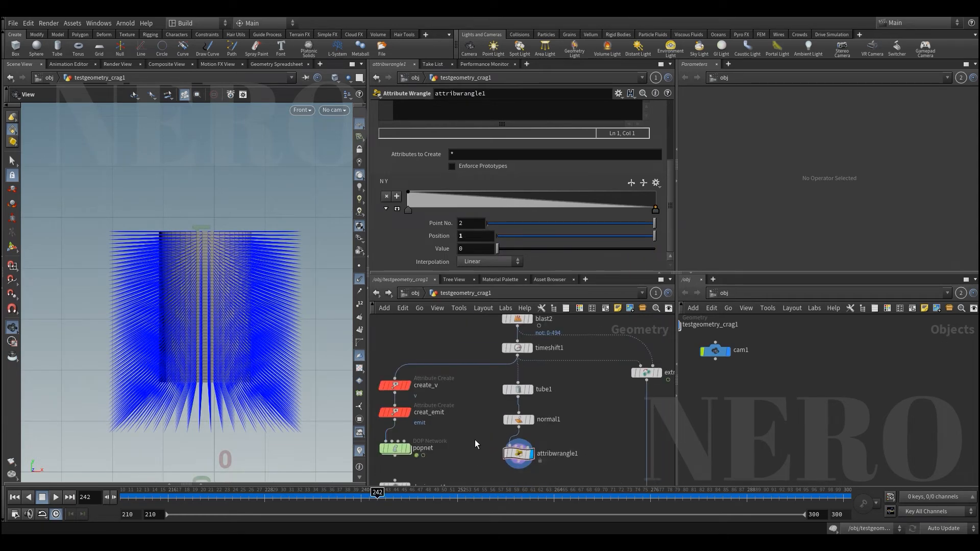
click(530, 347)
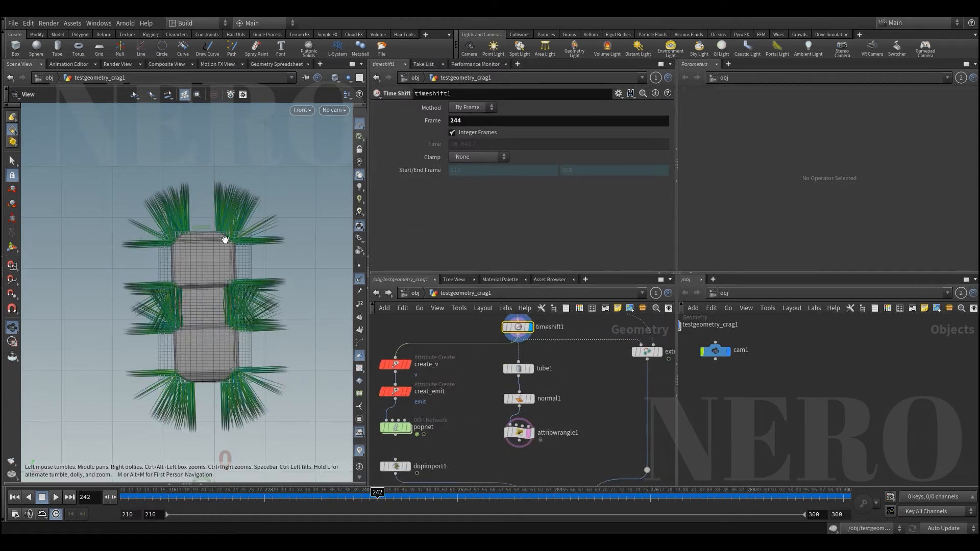
scroll(213, 219, up, 3)
click(360, 279)
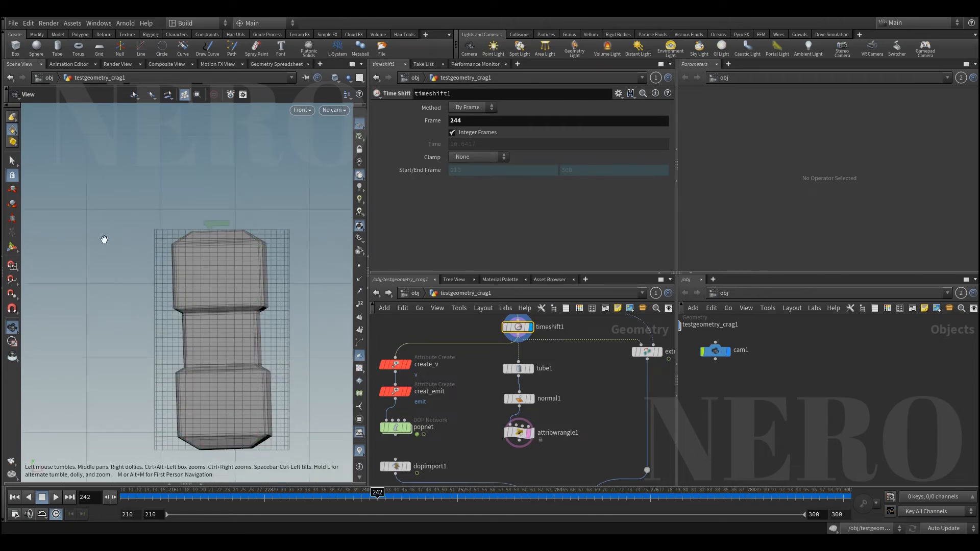
scroll(235, 234, down, 2)
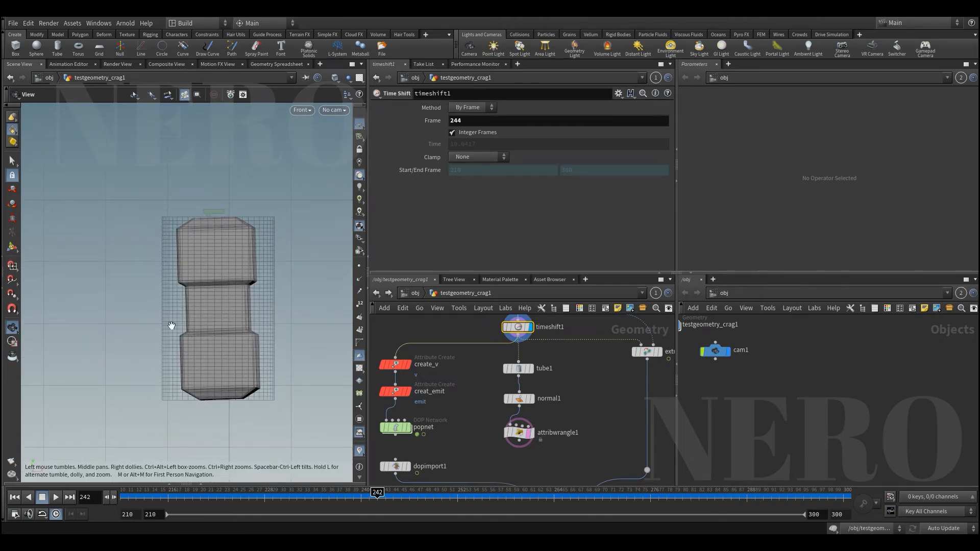
- Display attribwrangle1 with normals, set the ramp's end point value to 0.25, and check it in the perspective view
click(531, 432)
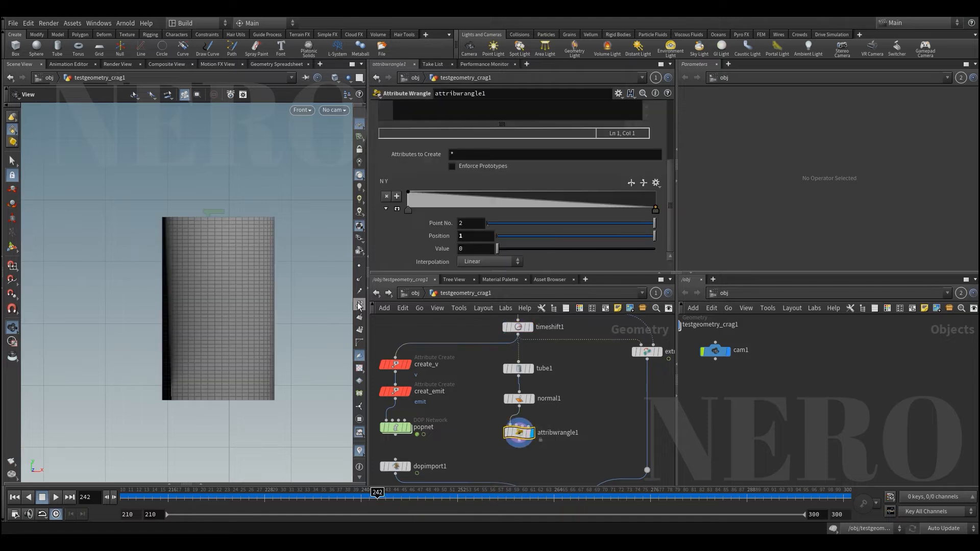
drag(494, 251, 535, 259)
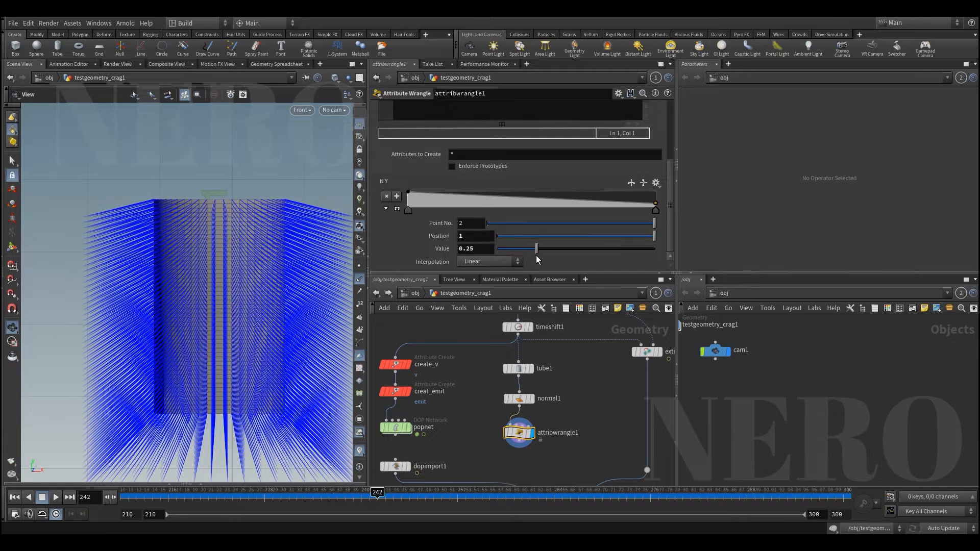
scroll(258, 266, down, 5)
key(space+1)
drag(258, 267, 253, 298)
- Move dopimport1, its downstream nodes and the wire dot lower to free space beneath attribwrangle1
middle_drag(491, 463, 494, 372)
scroll(495, 372, down, 2)
scroll(495, 371, down, 2)
ctrl+drag(423, 368, 424, 412)
middle_drag(587, 374, 547, 370)
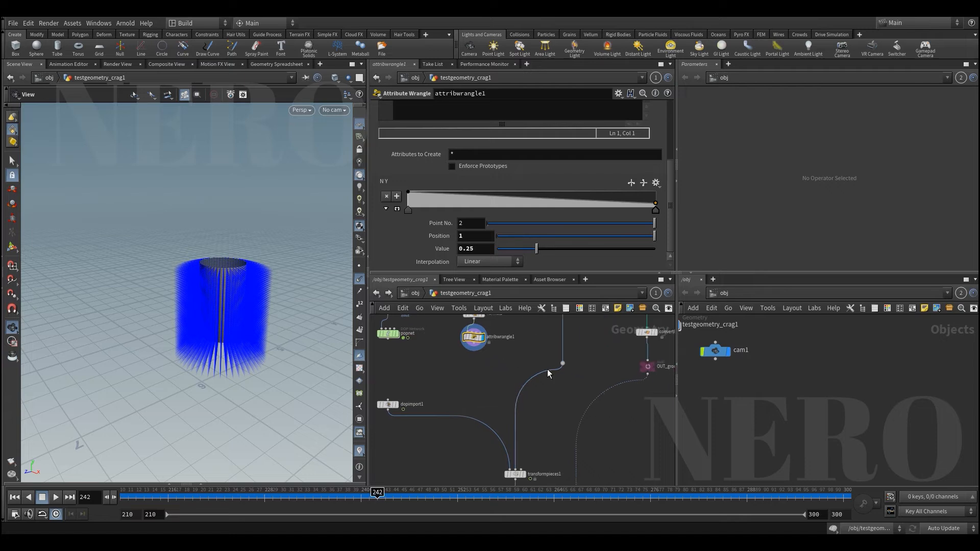
drag(562, 363, 562, 427)
middle_drag(465, 363, 469, 392)
scroll(450, 385, up, 2)
drag(451, 385, 530, 341)
- Rename attribwrangle1 to modify_N and color the node red
scroll(532, 387, up, 3)
double_click(581, 381)
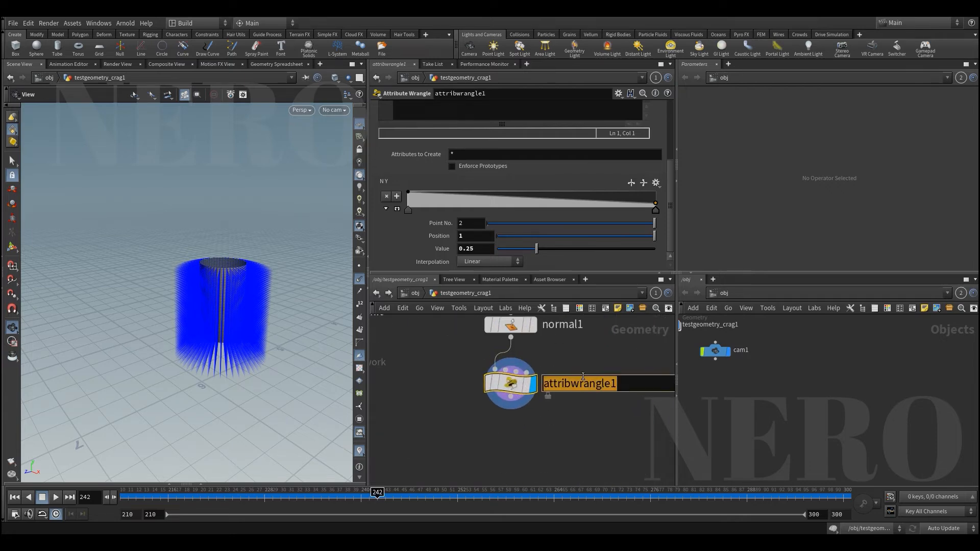
text(modif)
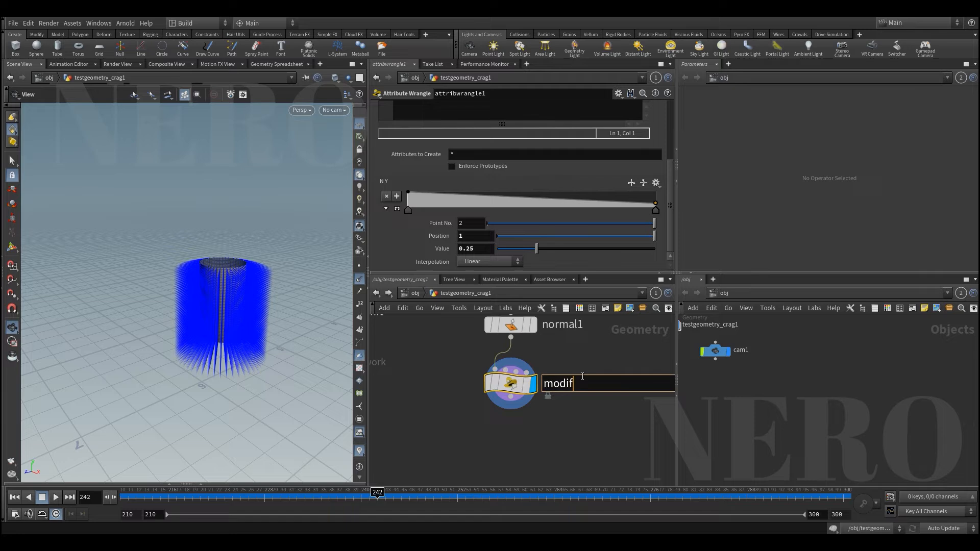
text(y_N)
key(Return)
key(c)
click(630, 417)
key(c)
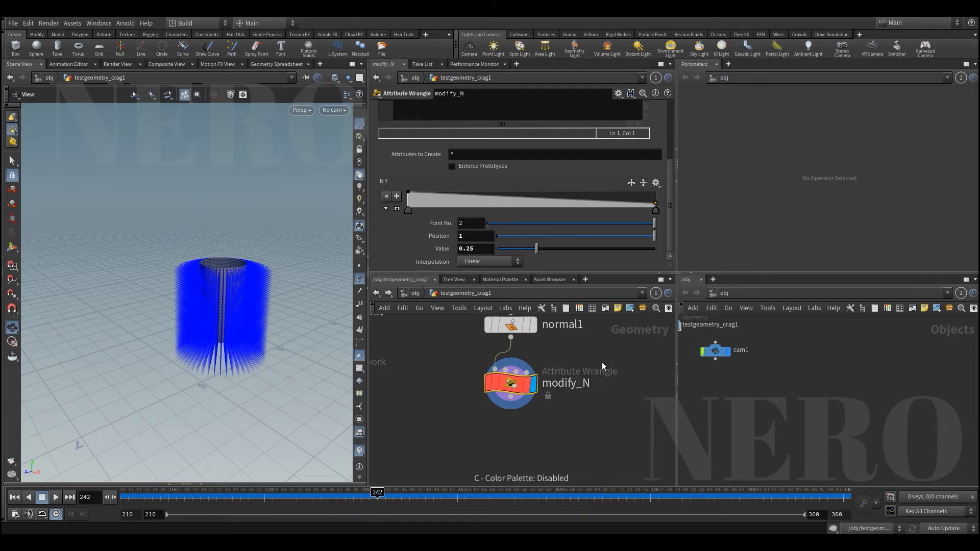
- Add an Attribute Randomize node after modify_N and display it
scroll(602, 363, down, 1)
middle_drag(593, 405, 595, 384)
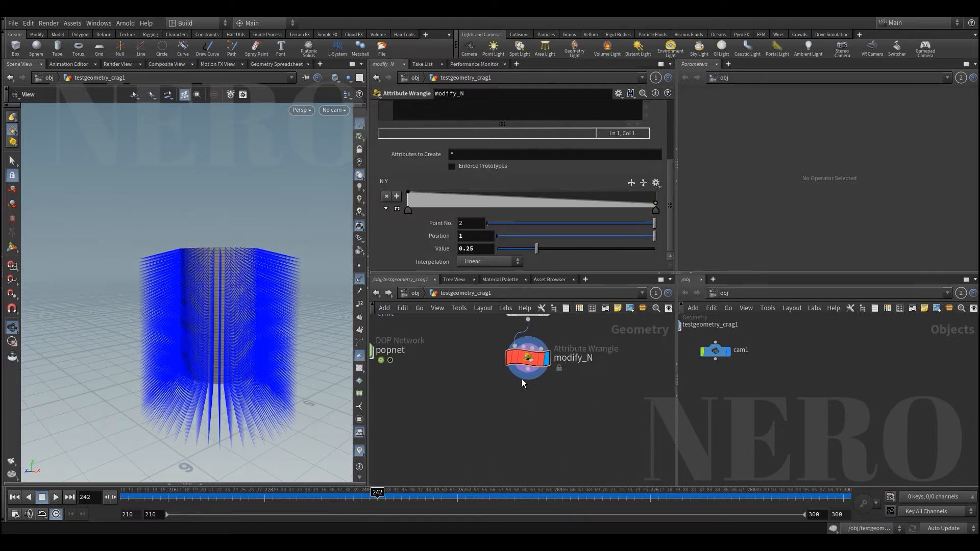
click(528, 370)
key(Tab)
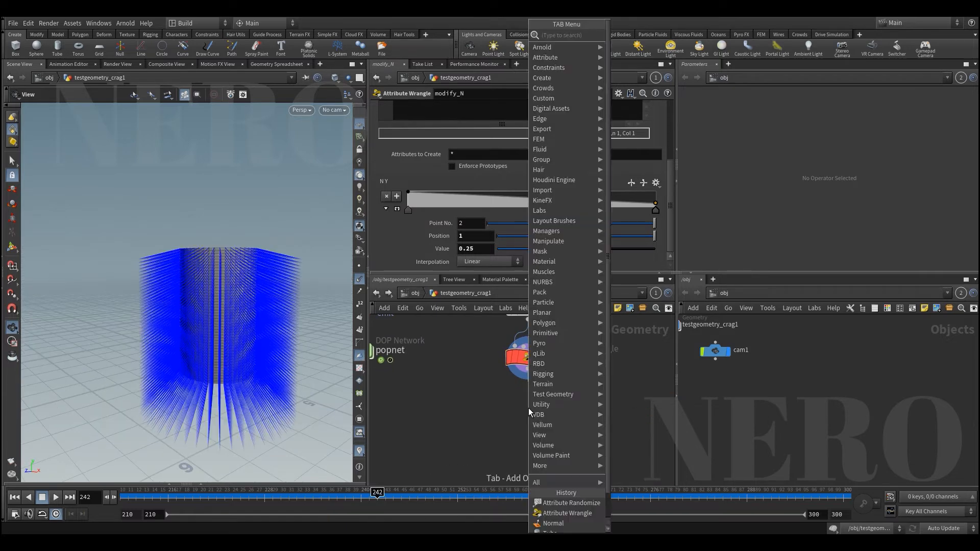
text(ar)
key(BackSpace)
text(ttra)
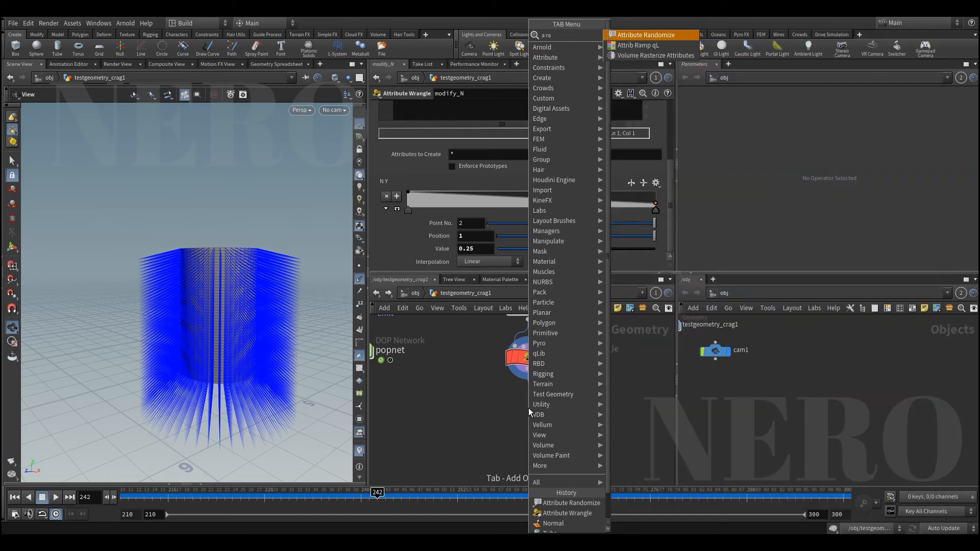
key(Return)
click(528, 408)
click(547, 408)
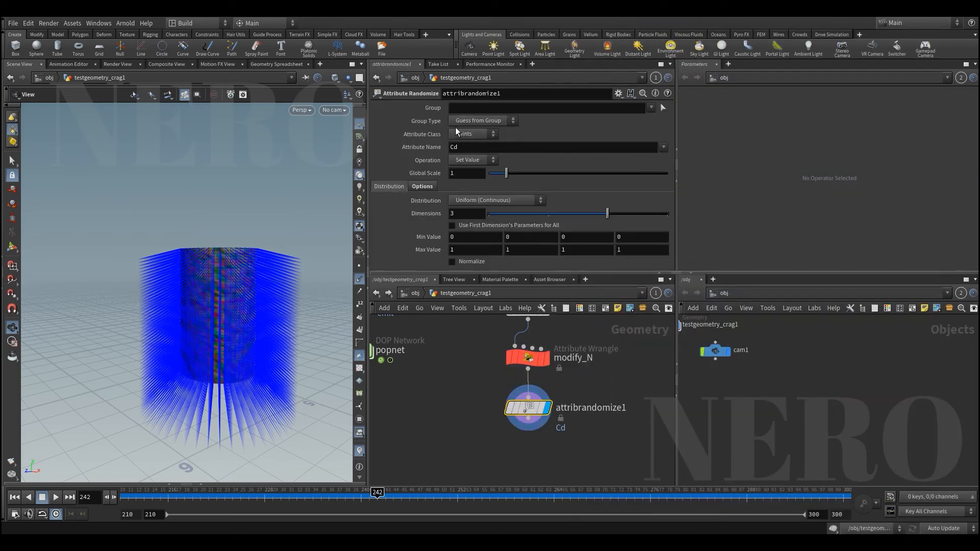
- Set attribrandomize1 to randomize the attribute N with the Inside Sphere distribution
click(473, 147)
text(N)
key(Return)
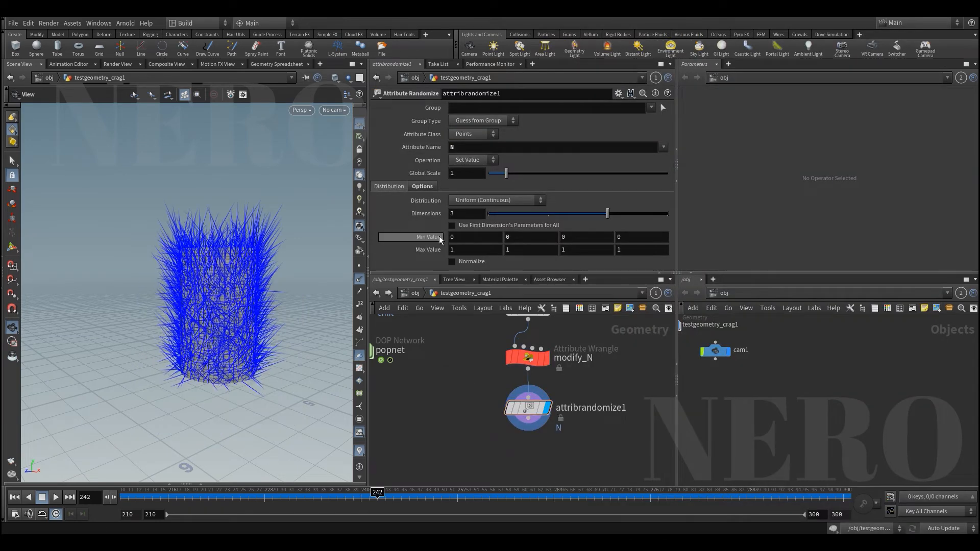
click(473, 202)
click(477, 260)
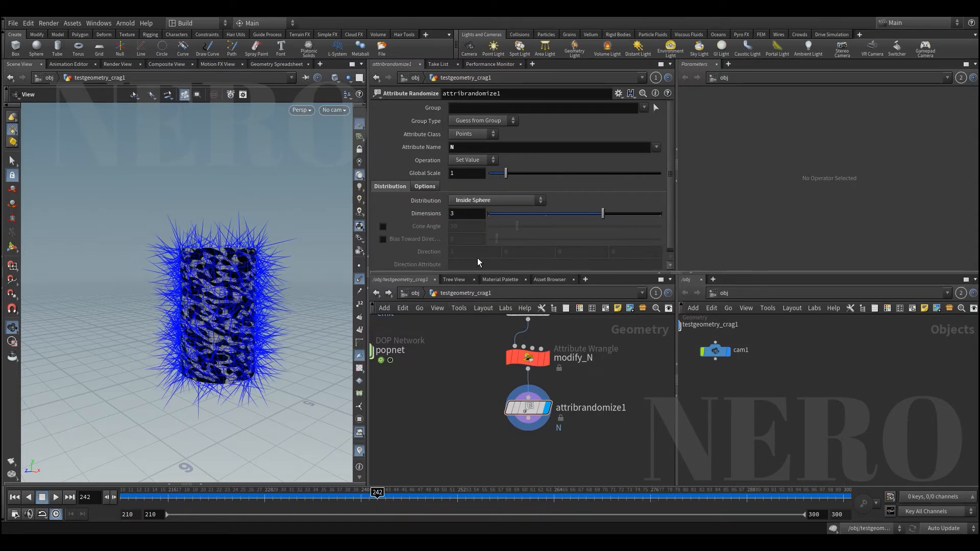
- Enable the cone angle, use N as the direction attribute, and set the cone angle to 11.8
click(382, 227)
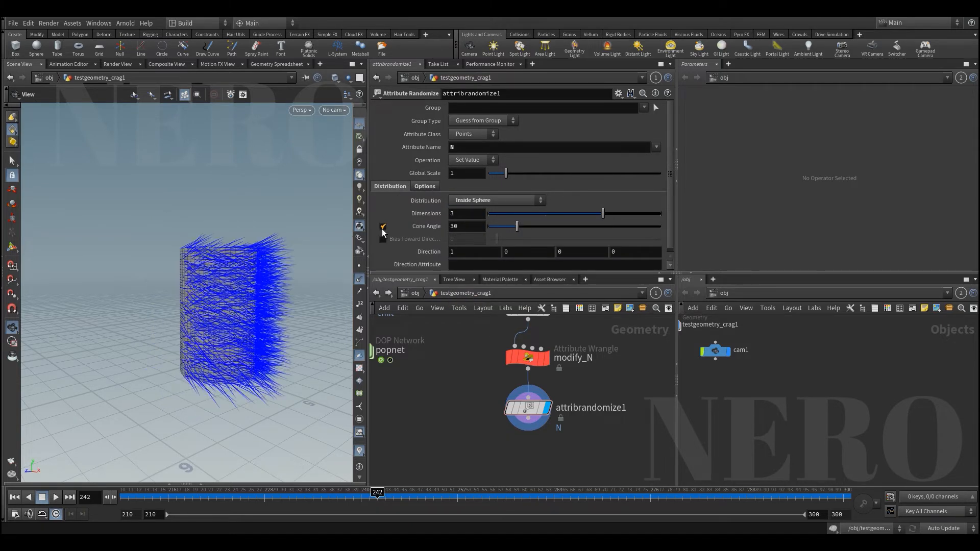
text(N)
key(Return)
mouse_move(517, 226)
mouse_down()
mouse_move(562, 227)
mouse_move(488, 225)
mouse_move(499, 226)
mouse_up()
mouse_move(258, 295)
mouse_down()
mouse_move(301, 290)
mouse_move(267, 280)
mouse_up()
- Switch the display between modify_N and attribrandomize1 to compare the normals before and after randomizing
drag(459, 350, 546, 379)
key(r)
drag(442, 390, 551, 429)
key(r)
drag(472, 339, 555, 359)
key(r)
drag(475, 393, 581, 433)
key(r)
mouse_move(213, 319)
mouse_down()
mouse_move(216, 295)
mouse_move(210, 313)
mouse_up()
- Move dopimport1 up closer beneath popnet and display it
scroll(454, 349, down, 4)
middle_drag(440, 373, 468, 368)
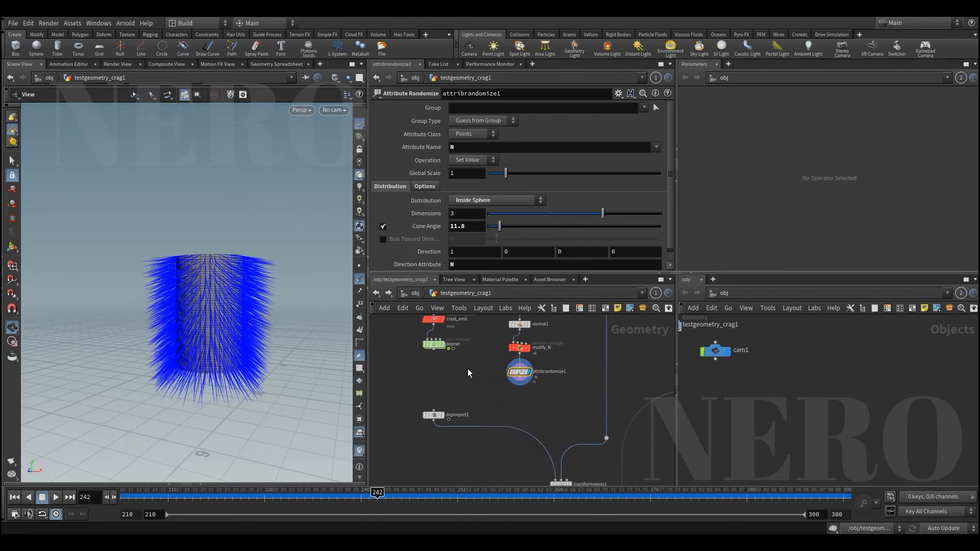
scroll(451, 367, up, 1)
drag(430, 424, 428, 383)
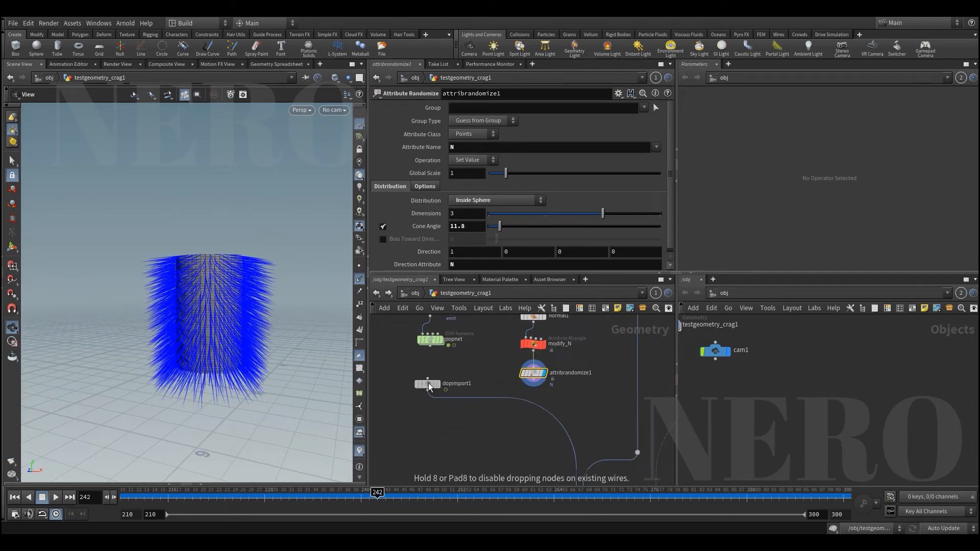
key(r)
- Insert an Attribute Transfer node on the wire coming out of dopimport1
key(Tab)
text(atra)
key(Return)
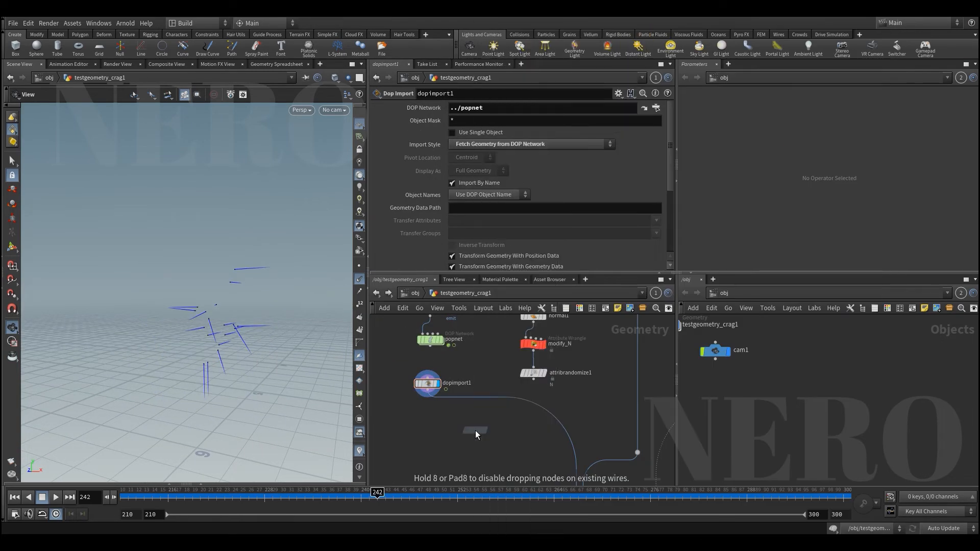
click(475, 430)
mouse_move(475, 430)
mouse_down()
mouse_move(480, 406)
mouse_move(470, 420)
mouse_up()
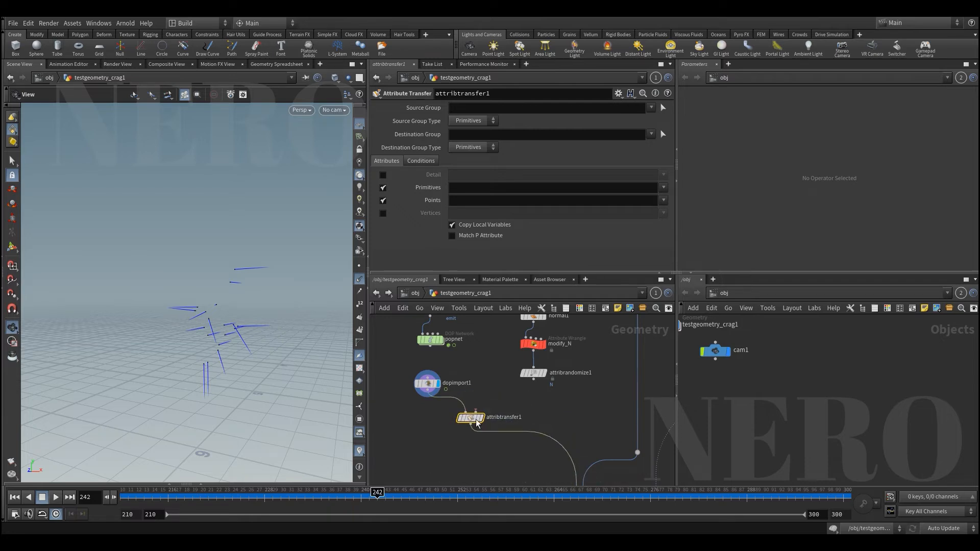
- Transfer only the point attribute N, connect attribrandomize1 as the source, and display attribtransfer1
click(383, 187)
click(460, 204)
text(N)
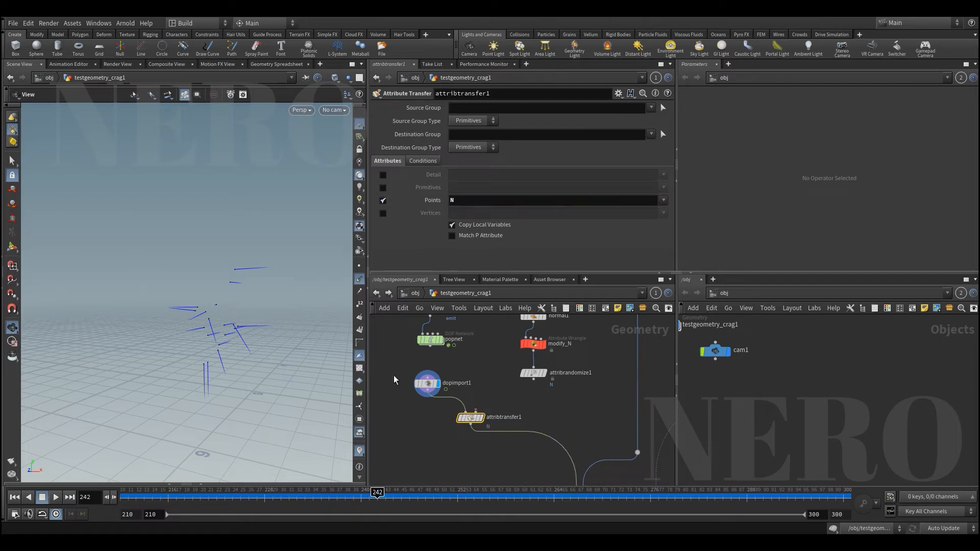
drag(496, 399, 534, 380)
click(482, 417)
- Display transformpieces1 and show blast2 as a template alongside it
scroll(491, 377, down, 2)
middle_drag(550, 434, 522, 410)
click(549, 441)
scroll(530, 371, down, 1)
scroll(523, 407, down, 3)
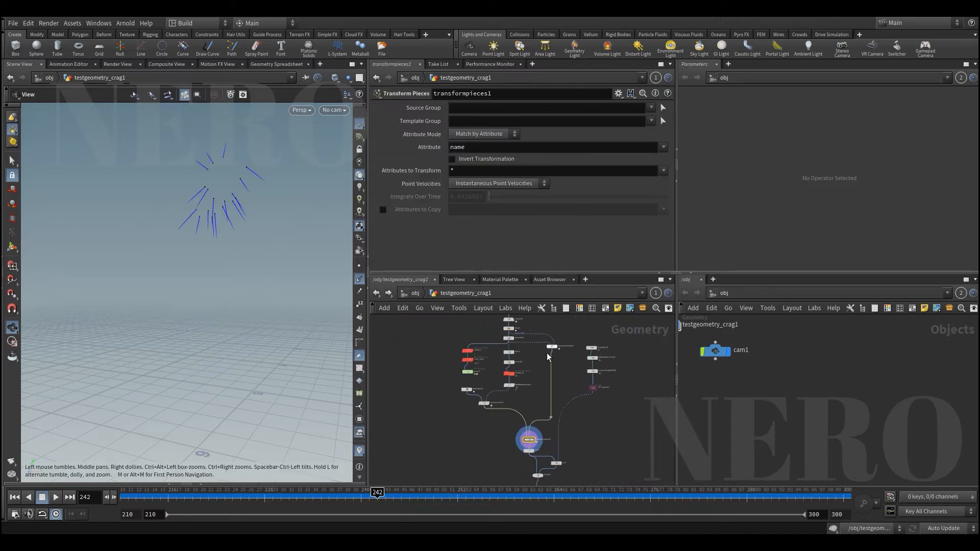
middle_drag(514, 327, 526, 394)
scroll(526, 395, up, 3)
scroll(525, 396, down, 1)
click(526, 398)
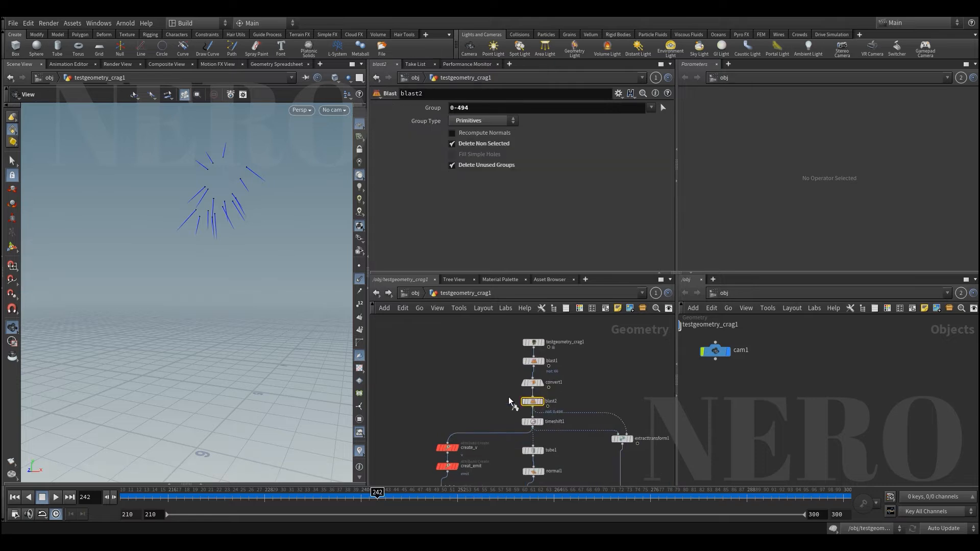
scroll(431, 396, down, 2)
- Look through cam1 and scrub the animation, stopping at frame 241, to check the normals around the hammer
click(326, 110)
click(318, 135)
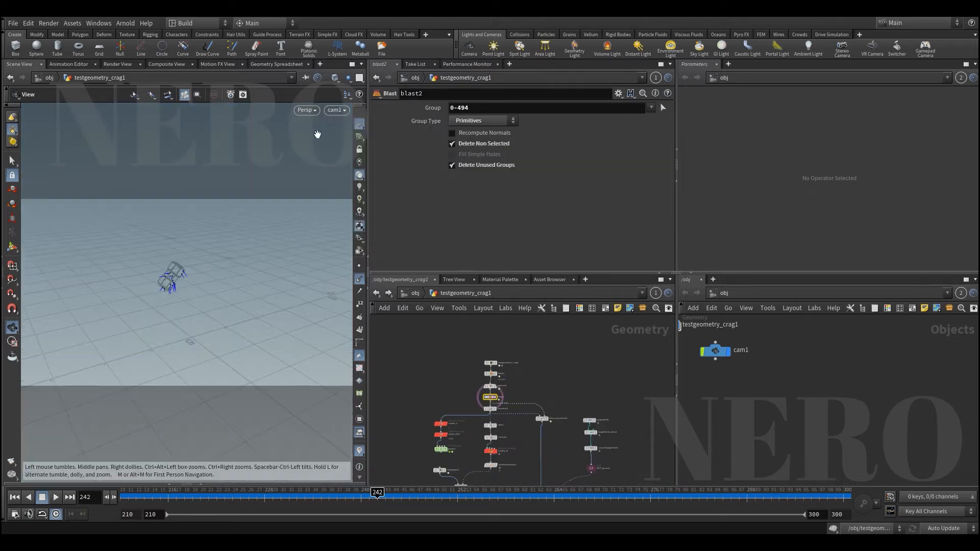
drag(229, 493, 312, 493)
drag(186, 483, 368, 493)
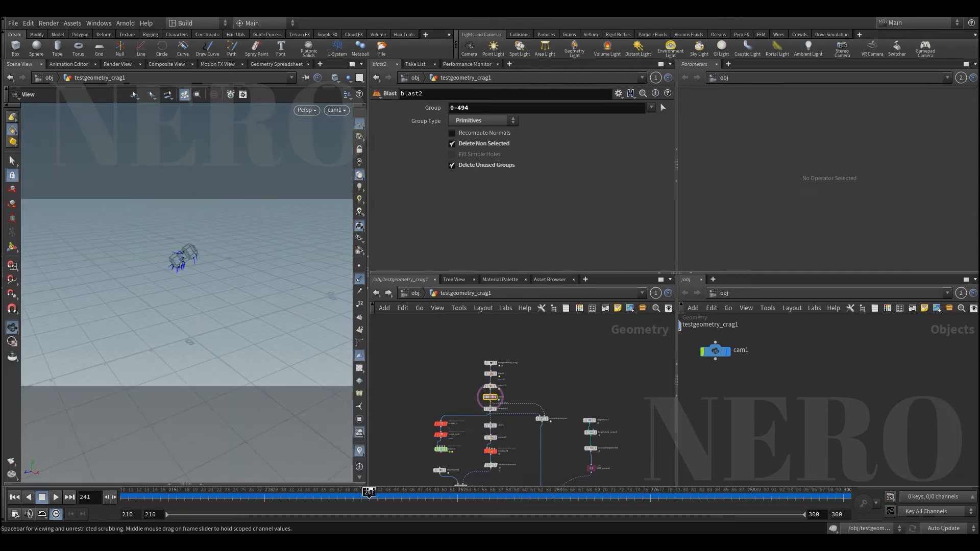
- Display add1 at the end of the network to show the lines connecting hammer and ground points
scroll(564, 382, down, 1)
scroll(564, 382, down, 1)
middle_drag(563, 382, 548, 340)
scroll(497, 351, up, 3)
middle_drag(538, 439, 517, 332)
middle_drag(494, 472, 474, 395)
scroll(473, 397, up, 2)
click(516, 393)
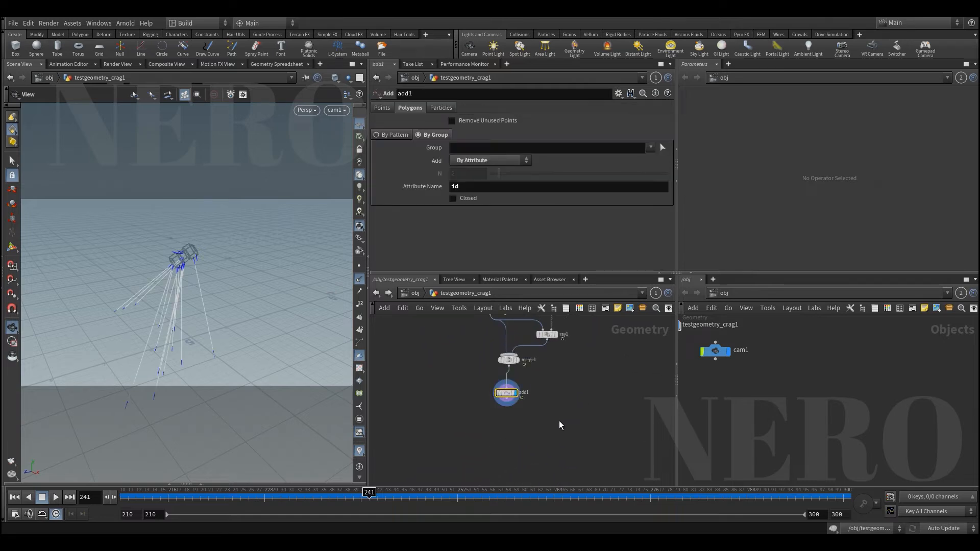
- Enable Max Distance on ray1 and set it to 1.73, comparing the projected lines at frames 239 and 241
drag(219, 502, 353, 493)
middle_drag(476, 382, 455, 414)
scroll(546, 384, up, 3)
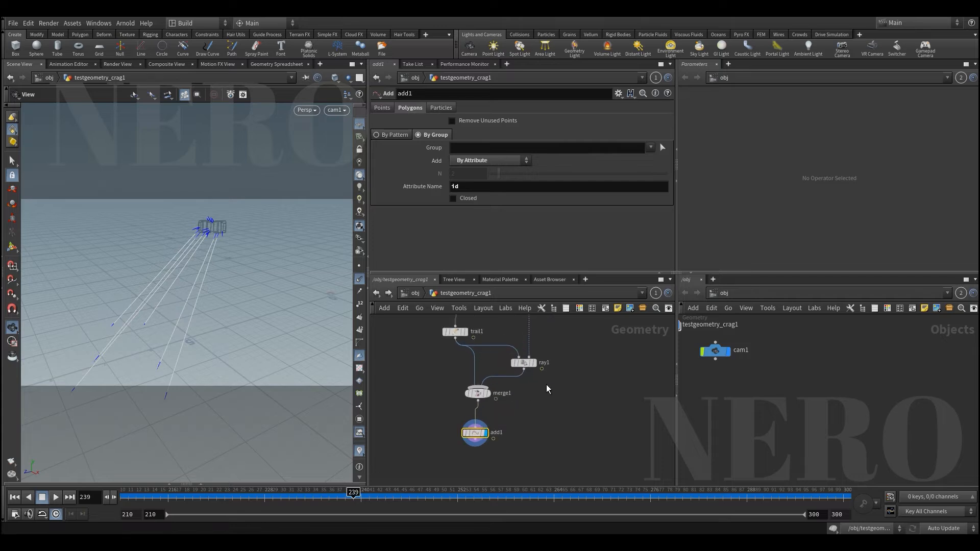
click(530, 408)
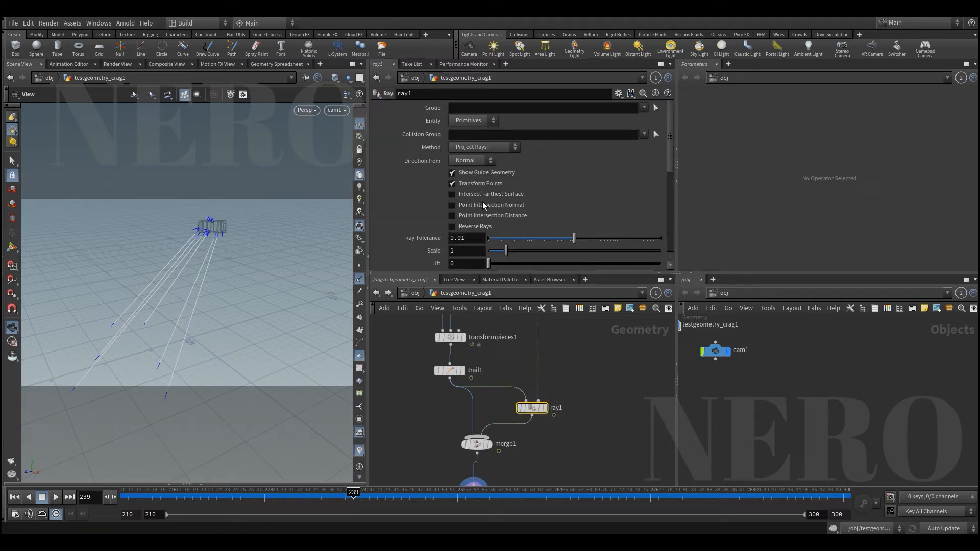
scroll(430, 250, down, 4)
click(382, 183)
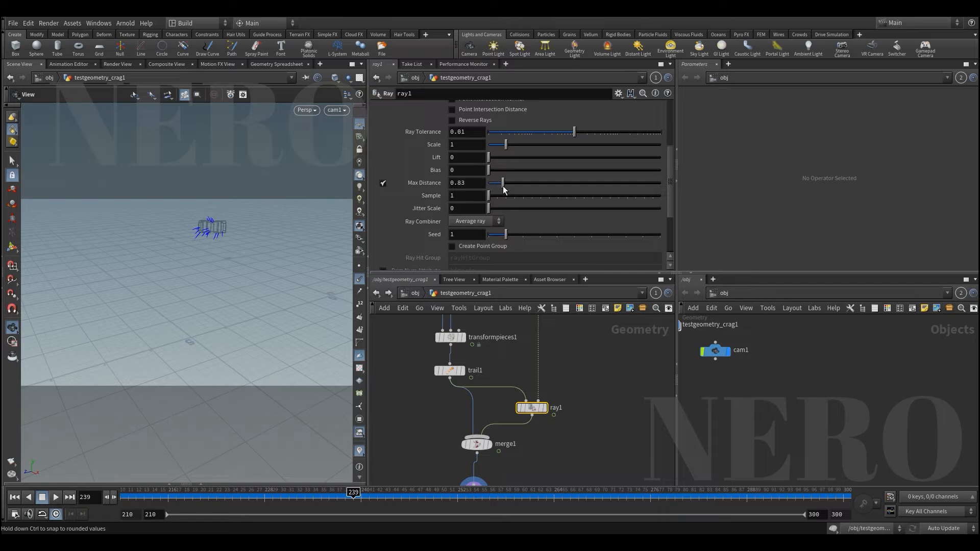
mouse_move(522, 189)
mouse_down()
mouse_move(547, 189)
mouse_move(538, 187)
mouse_up()
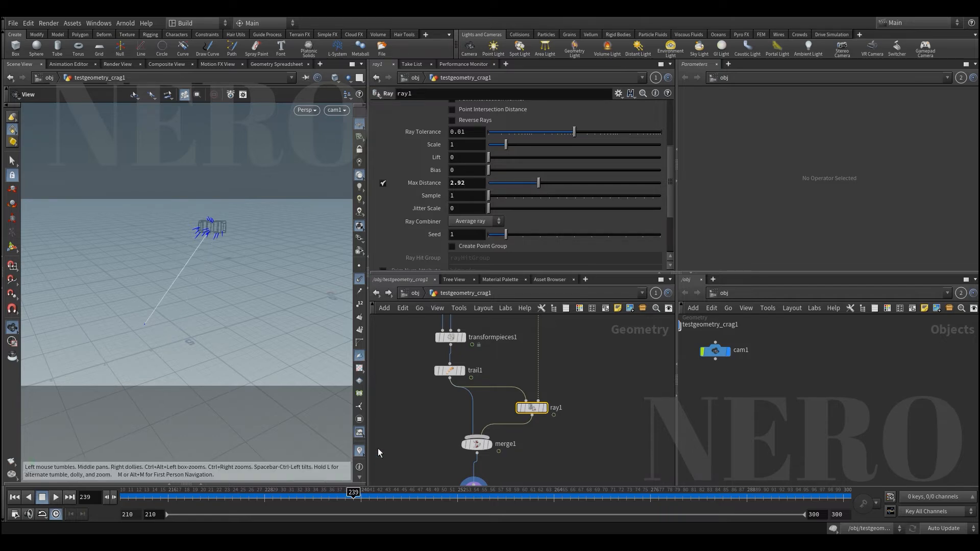
drag(353, 492, 369, 492)
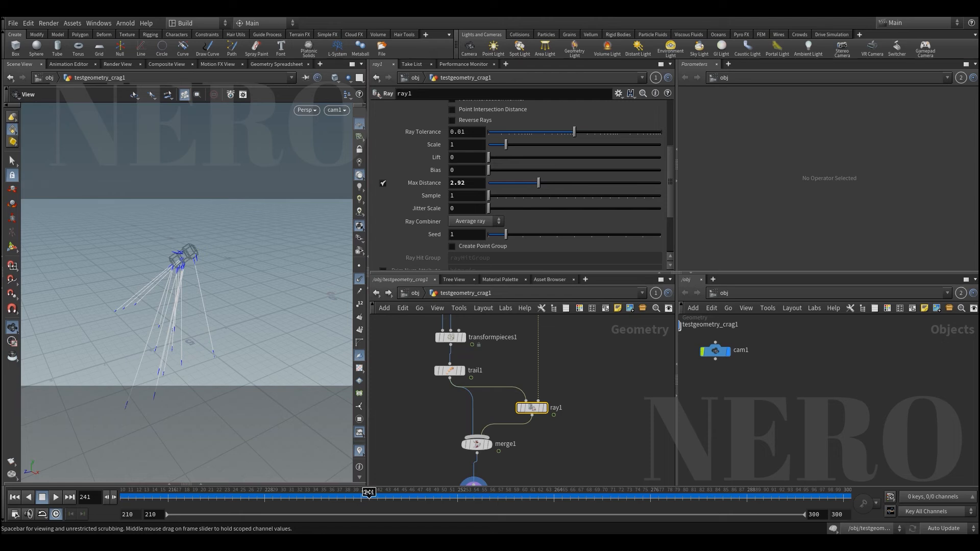
drag(540, 188, 518, 188)
- Scrub the animation to frame 249, examine the shortened lines around the hammer from other angles and return to cam1
drag(368, 500, 449, 465)
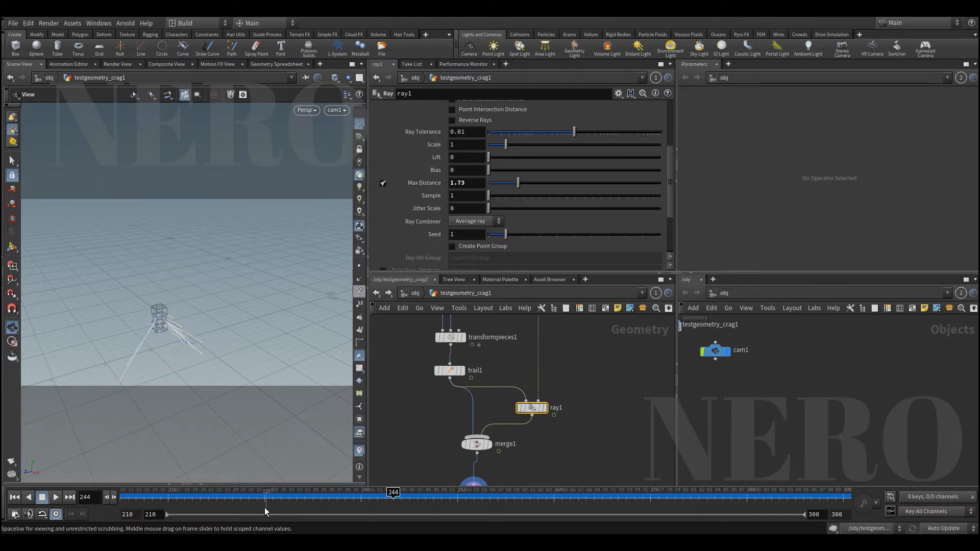
mouse_move(505, 482)
mouse_down()
mouse_move(709, 472)
mouse_move(189, 462)
mouse_move(448, 470)
mouse_up()
mouse_move(219, 361)
mouse_down()
mouse_move(181, 324)
mouse_move(168, 332)
mouse_move(239, 347)
mouse_move(216, 282)
mouse_move(218, 344)
mouse_up()
mouse_move(449, 496)
mouse_down()
mouse_move(393, 496)
mouse_move(626, 500)
mouse_move(321, 504)
mouse_move(433, 510)
mouse_up()
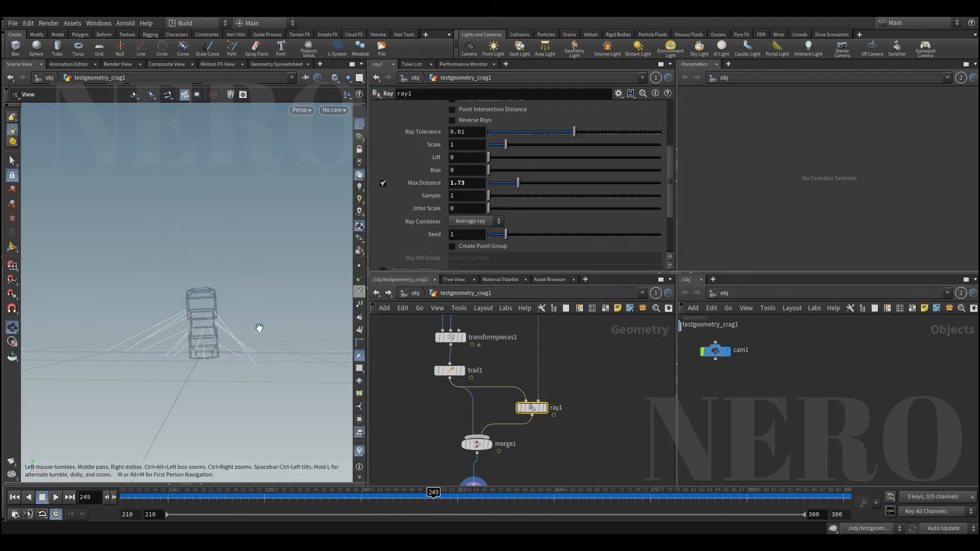
drag(259, 328, 216, 347)
click(334, 110)
click(347, 120)
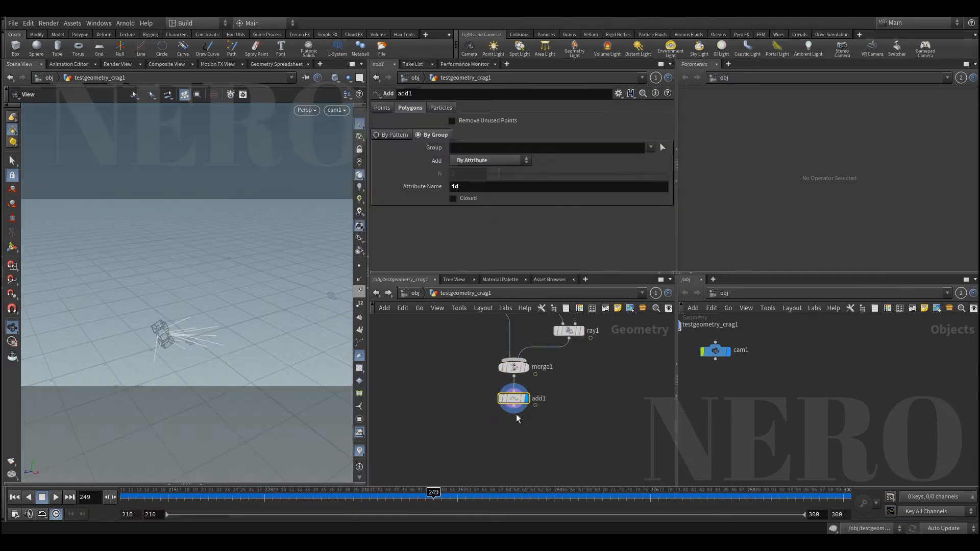
- Append a Resample node after add1 and display it
click(515, 413)
key(Tab)
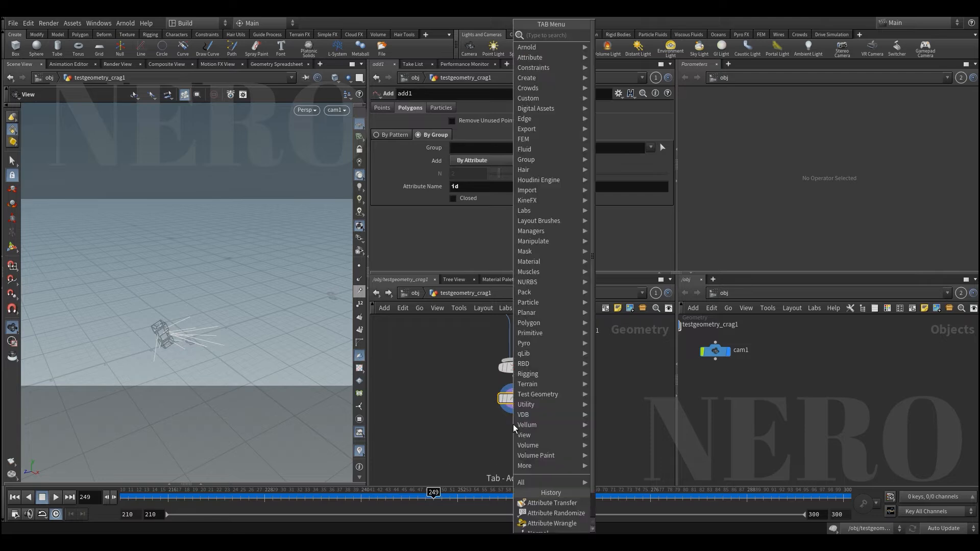
text(res)
key(BackSpace)
text(sa)
key(Return)
key(Return)
click(513, 427)
- Disable Maximum Segment Length on resample1 and enable Maximum Segments with 100 segments
scroll(427, 222, down, 1)
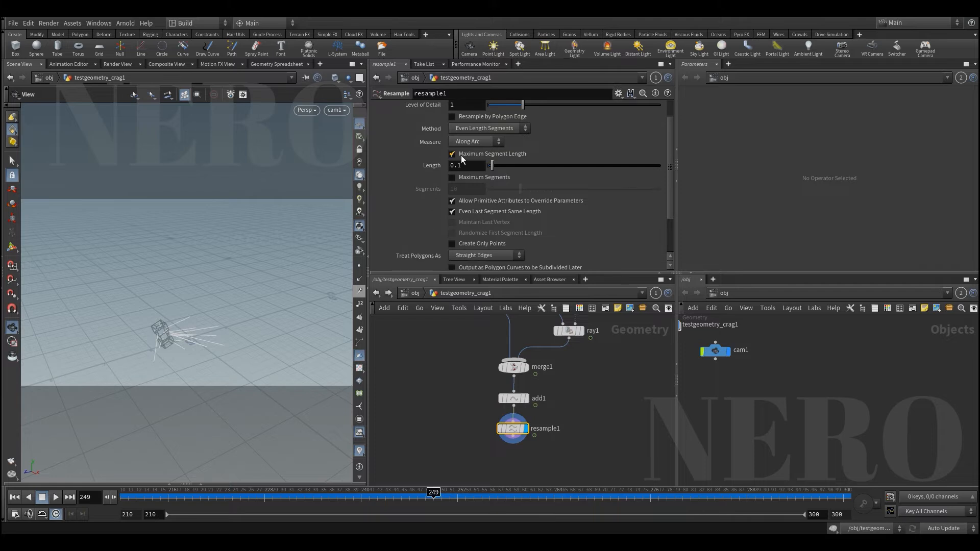
click(462, 152)
click(452, 153)
click(469, 177)
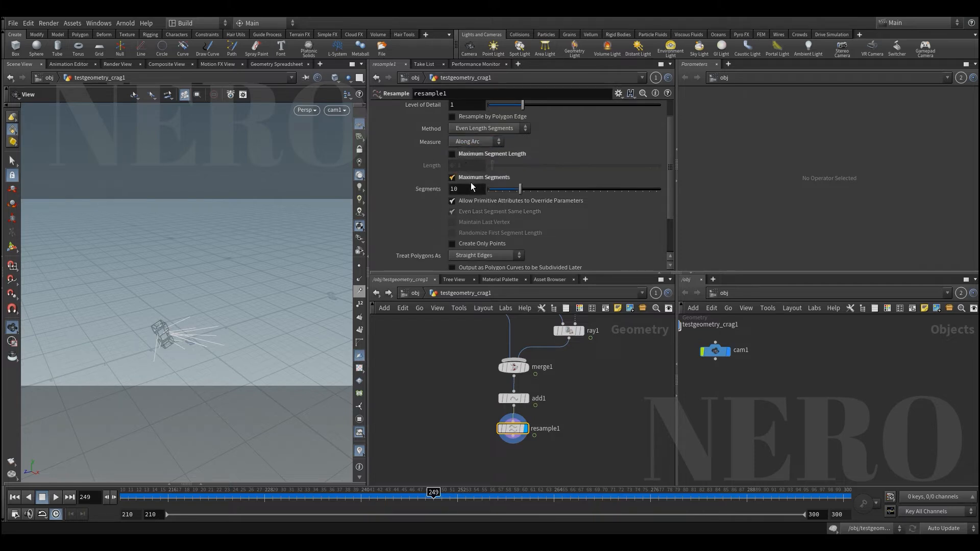
text(0)
key(Return)
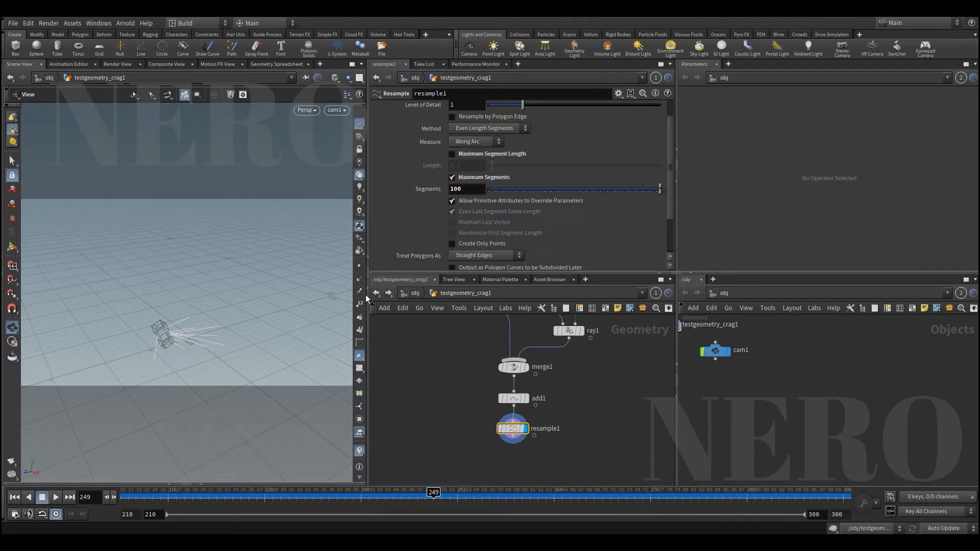
- Inspect the points along the resampled lines and enable the Curve U Attribute curveu on resample1
click(356, 268)
right_drag(225, 350, 223, 311)
drag(224, 311, 257, 334)
right_drag(257, 334, 284, 329)
click(359, 266)
scroll(409, 236, down, 4)
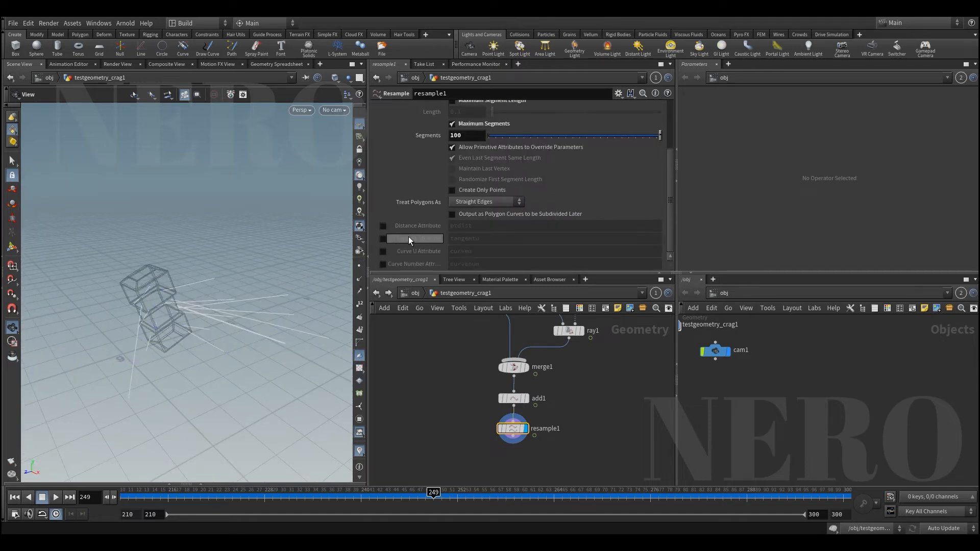
click(382, 251)
- Visualize the curveu point attribute from resample1's node information and examine the gradient along the lines
drag(242, 303, 332, 380)
click(490, 427)
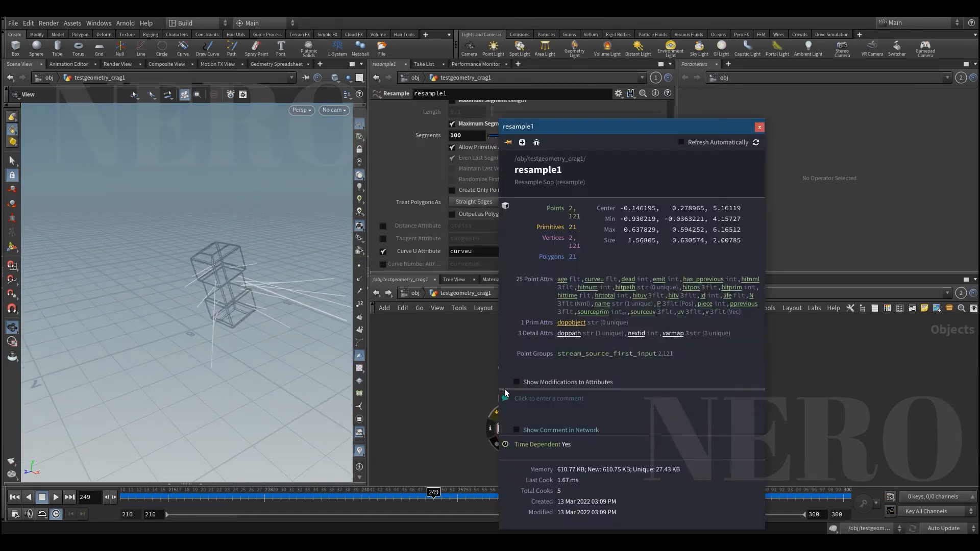
click(599, 280)
click(434, 394)
drag(270, 309, 238, 291)
right_drag(238, 291, 259, 323)
drag(259, 323, 286, 302)
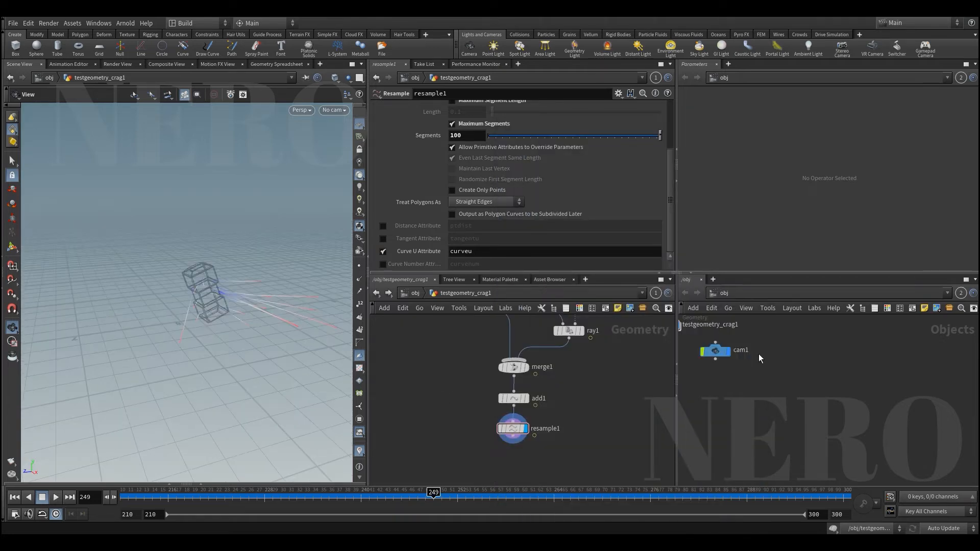
- Append a Point VOP after resample1 and rename it noise_lightning
scroll(561, 408, up, 3)
click(502, 380)
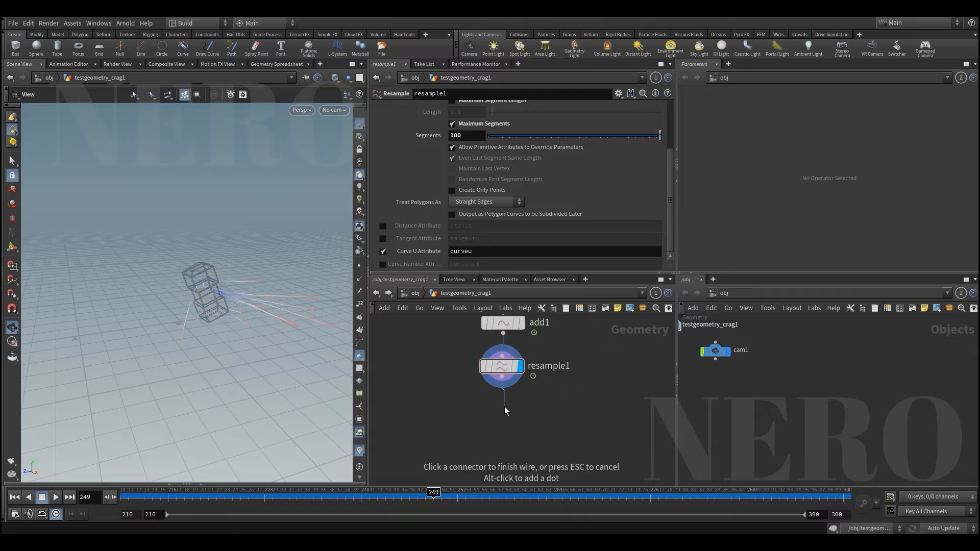
key(Tab)
text(pv)
key(Down)
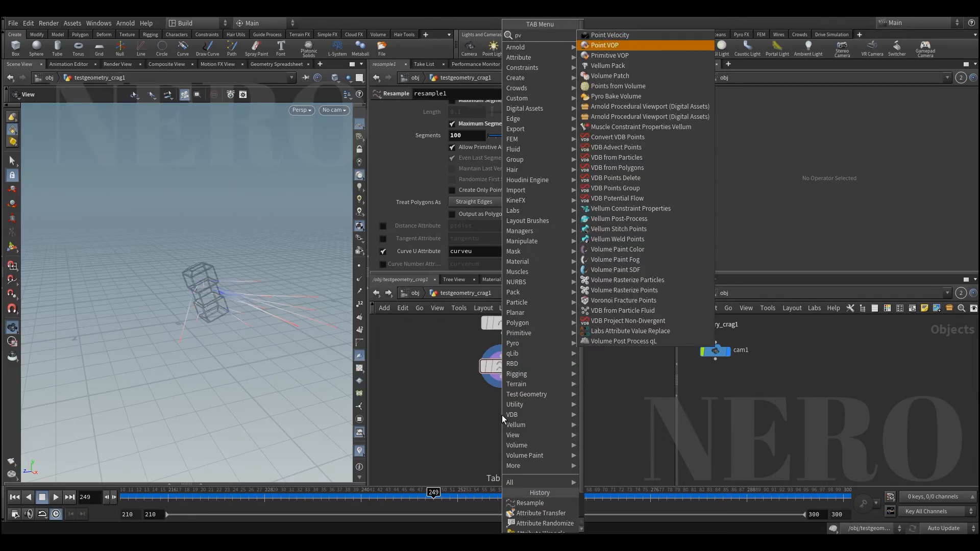
key(Return)
double_click(554, 416)
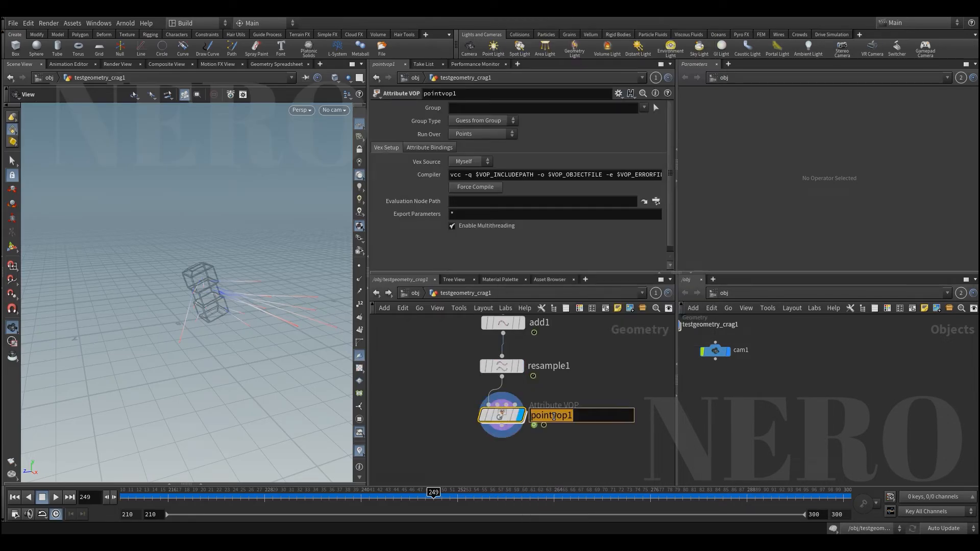
text(noise_li)
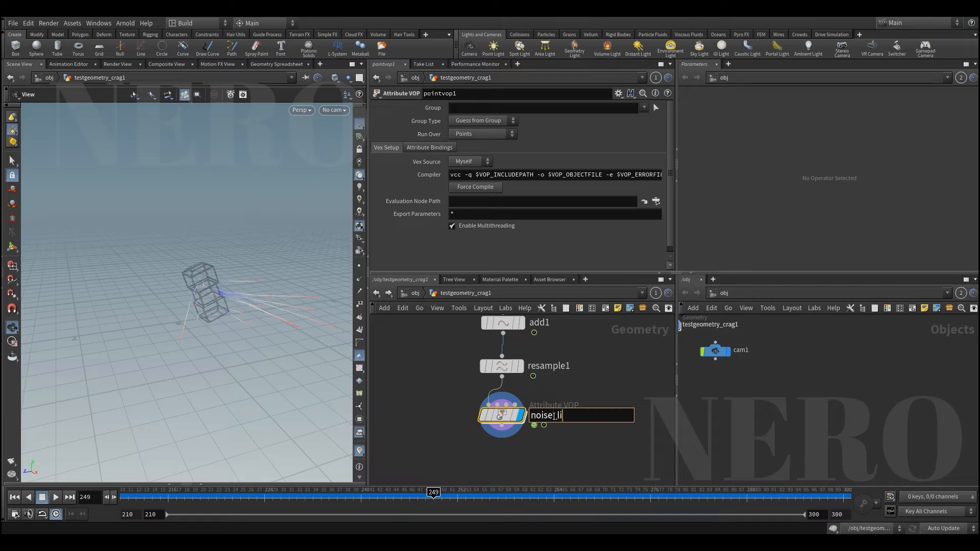
key(Return)
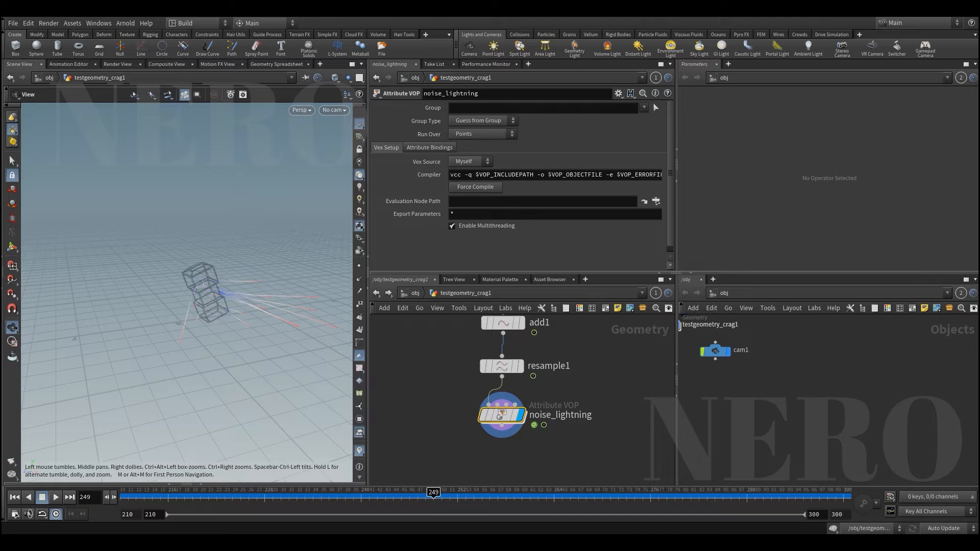
- Check the reference render lightning_crag.mov and give the noise_lightning node a red color
click(434, 542)
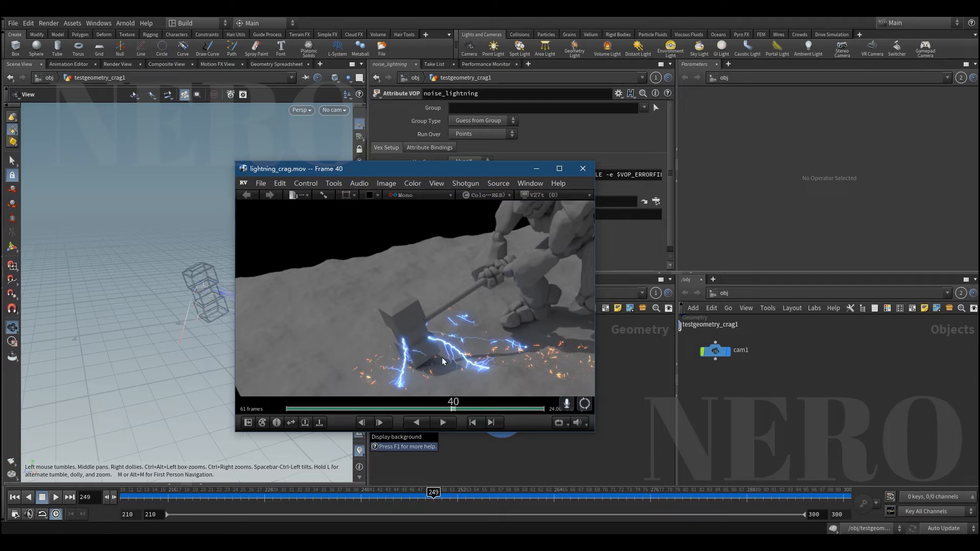
click(602, 384)
key(c)
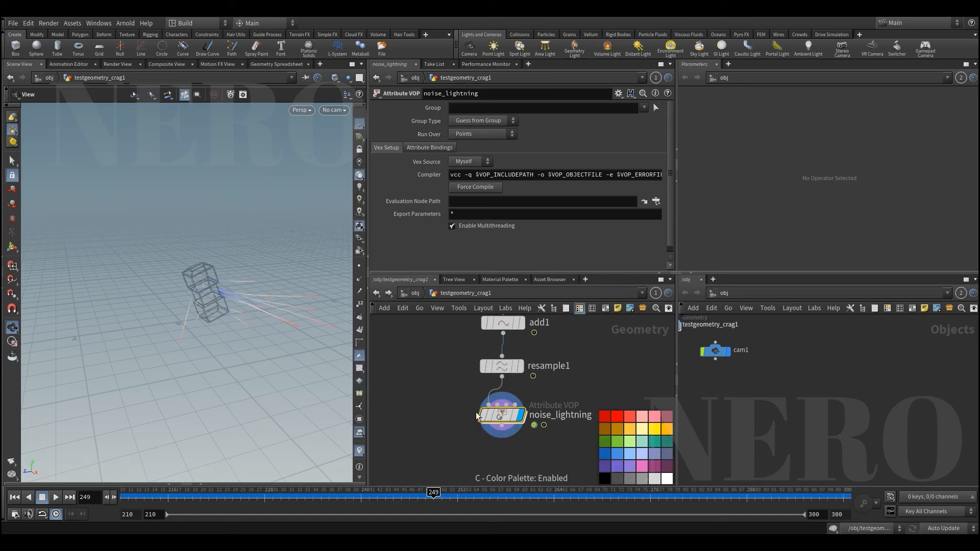
click(632, 419)
- Open the noise_lightning network and connect the global P output to the P input of geometryvopoutput1
double_click(500, 415)
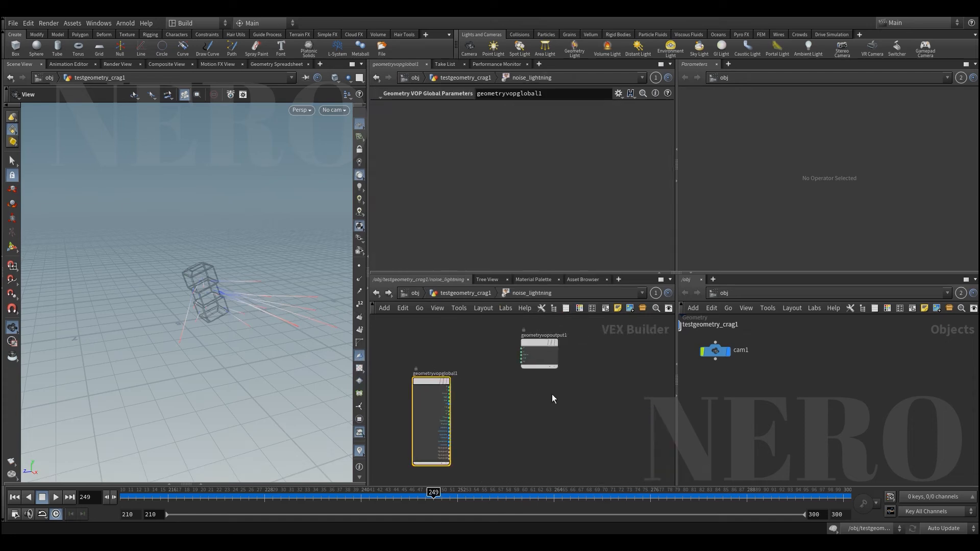
scroll(474, 376, up, 2)
click(439, 392)
click(621, 392)
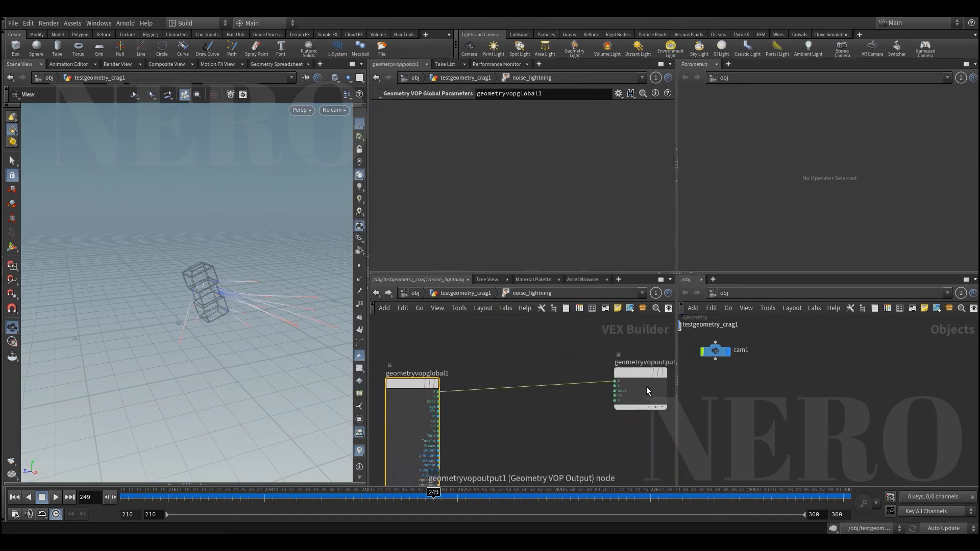
- Insert an Add node into the P connection between geometryvopglobal1 and geometryvopoutput1
key(Tab)
text(add)
key(Return)
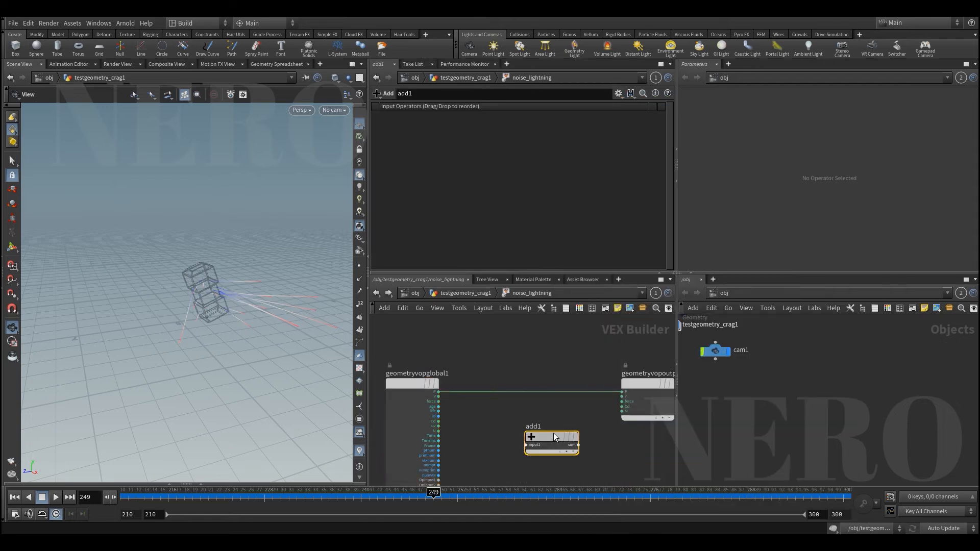
click(544, 419)
scroll(545, 420, up, 1)
drag(566, 392, 567, 379)
scroll(422, 393, up, 1)
middle_drag(421, 393, 435, 367)
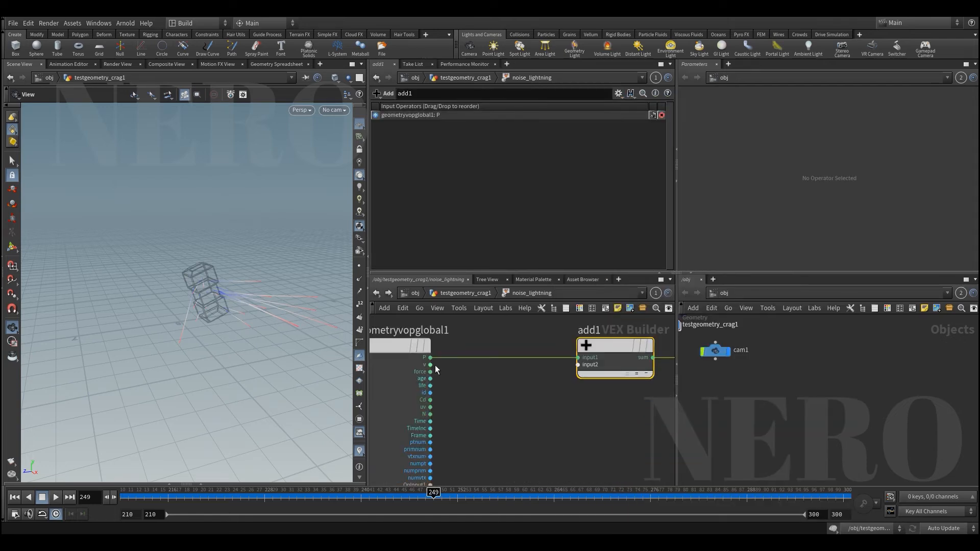
click(431, 358)
key(Tab)
text(t)
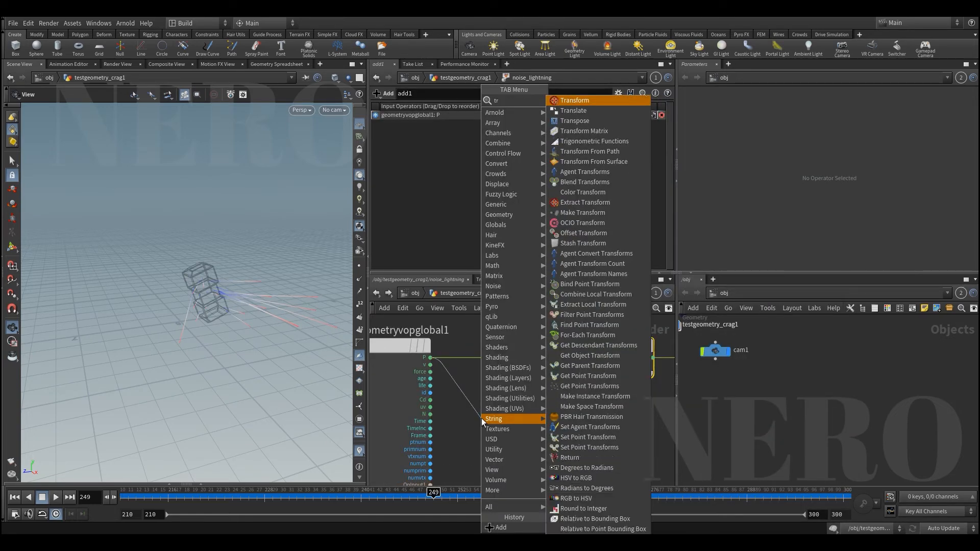
text(ransform)
key(Return)
click(482, 418)
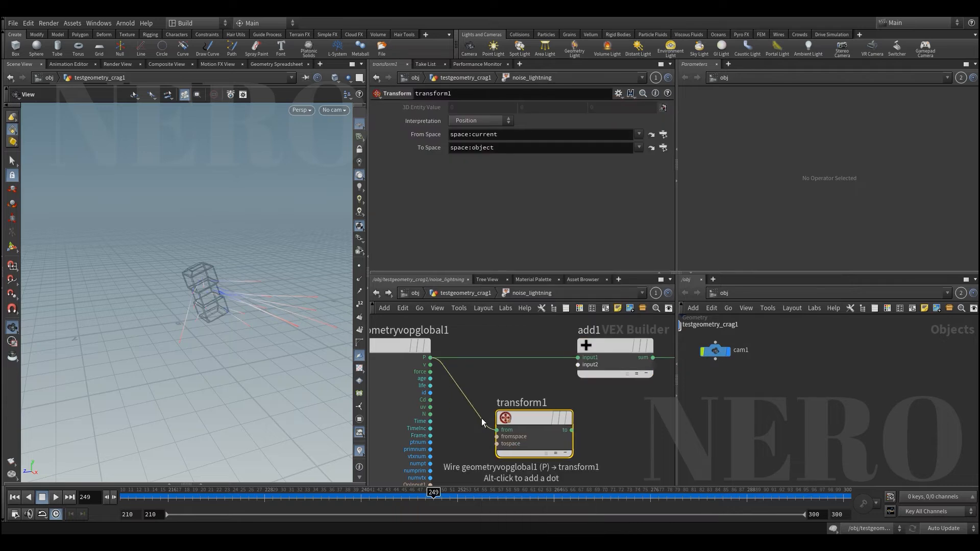
key(ctrl+z)
- Add a Turbulent Noise node and connect the global P output to its pos input
key(Tab)
text(turb)
key(Return)
click(482, 418)
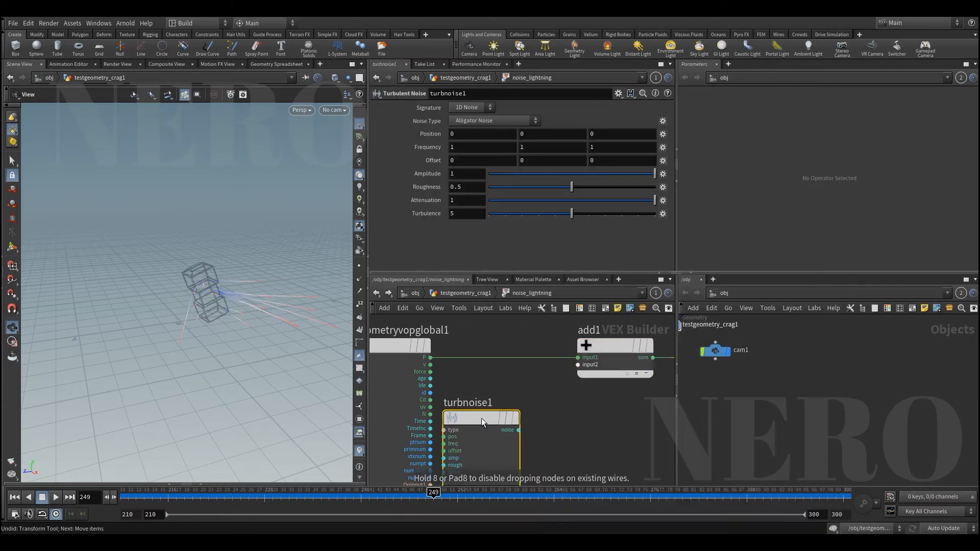
click(430, 359)
click(472, 435)
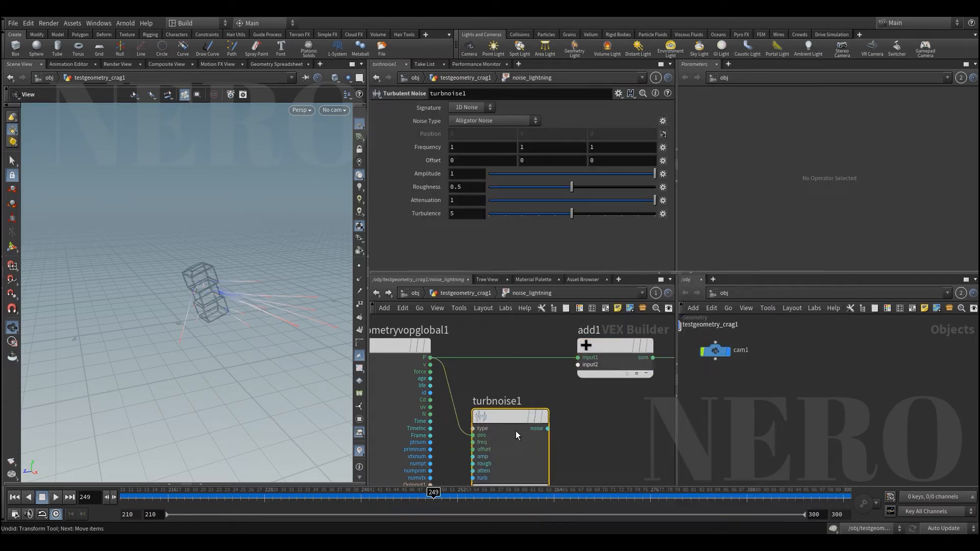
- Set turbnoise1 to 3D Noise with Original Perlin Noise and connect its noise output to add1's input2
click(466, 120)
click(467, 112)
click(490, 121)
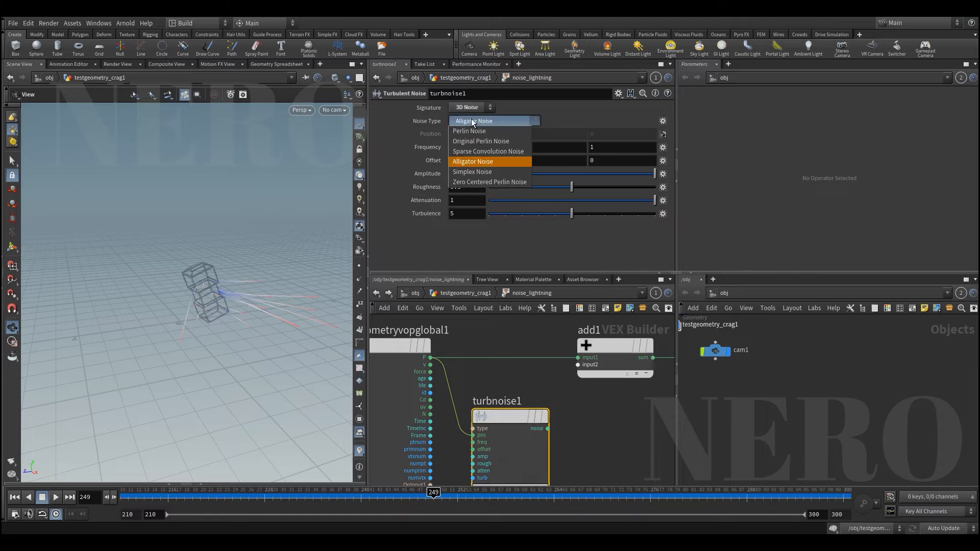
click(478, 149)
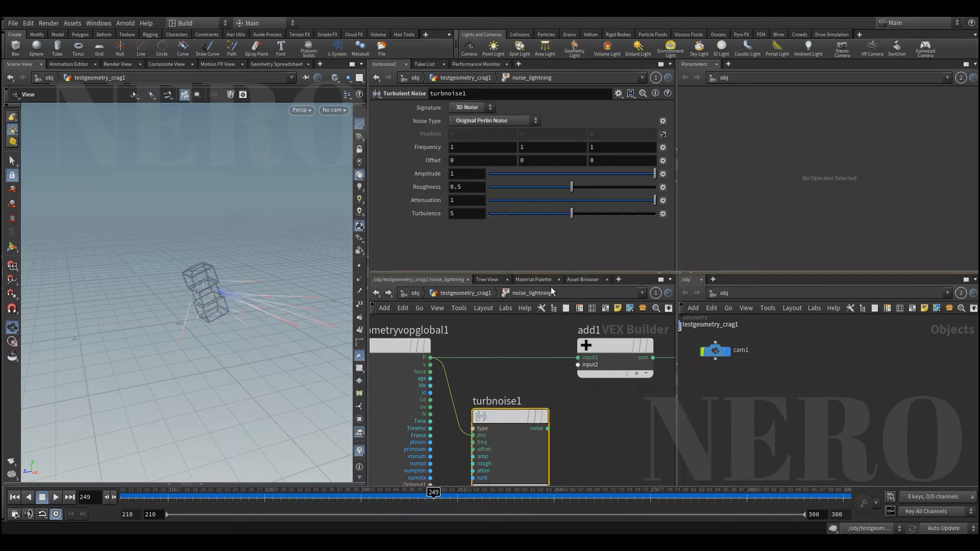
drag(550, 431, 577, 365)
mouse_move(239, 294)
mouse_down()
mouse_move(224, 296)
mouse_move(236, 294)
mouse_up()
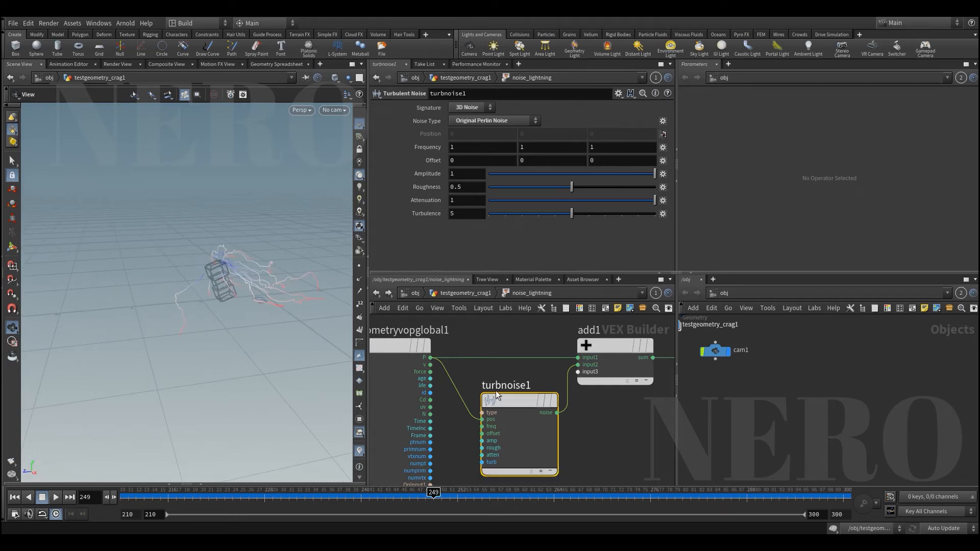
- Add a Bind node below turbnoise1 and set its parameter name to curvue
middle_drag(387, 405, 431, 386)
drag(431, 386, 376, 387)
scroll(474, 397, down, 4)
middle_drag(487, 471, 489, 430)
scroll(487, 429, up, 2)
key(Tab)
text(bind)
key(Return)
click(487, 430)
click(490, 104)
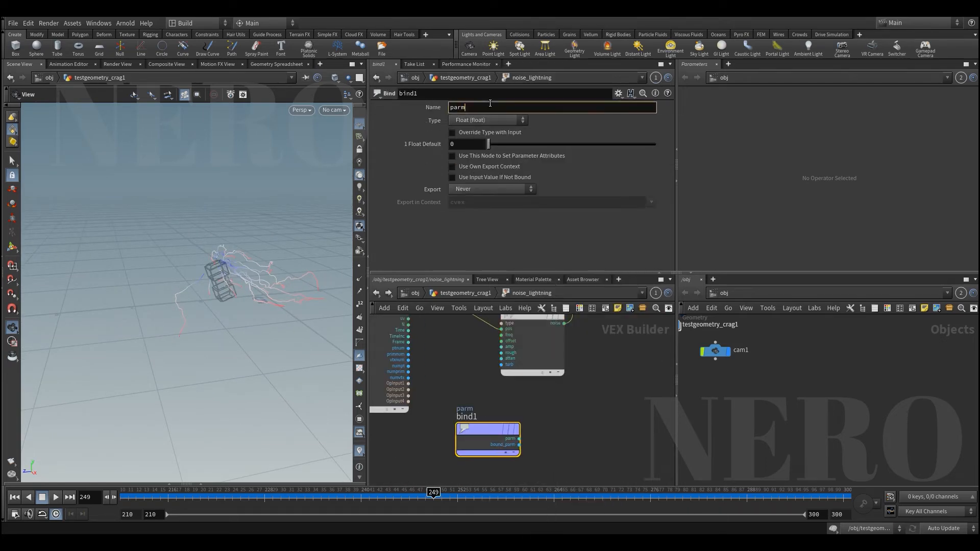
text(curvue)
key(Return)
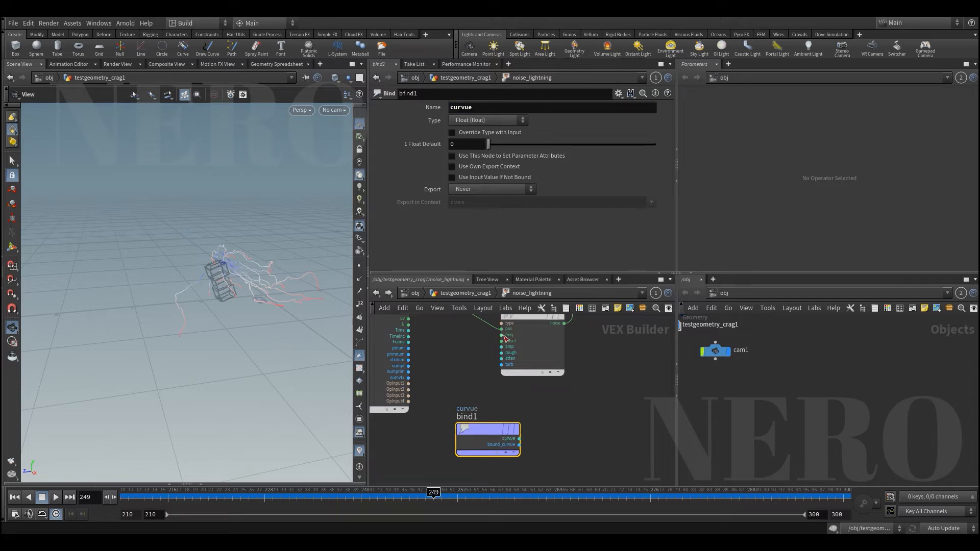
- Move geometryvopoutput1 and add1 farther from turbnoise1 to make room for more nodes
scroll(614, 380, down, 1)
middle_drag(661, 359, 528, 394)
scroll(528, 394, down, 2)
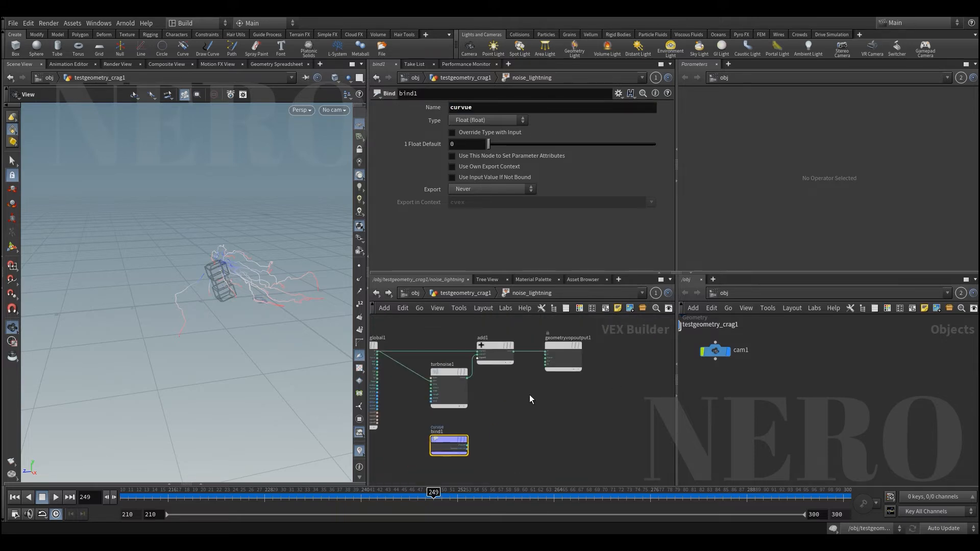
drag(562, 364, 641, 364)
drag(496, 359, 575, 354)
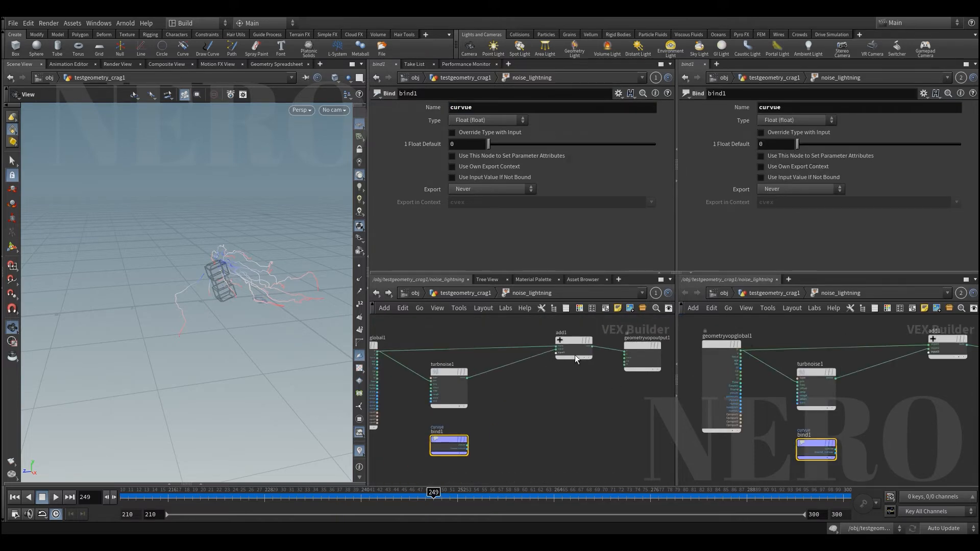
- Insert a Multiply node between turbnoise1 and add1, and connect the bind1 output to its second input
scroll(546, 417, up, 2)
key(Tab)
text(mul)
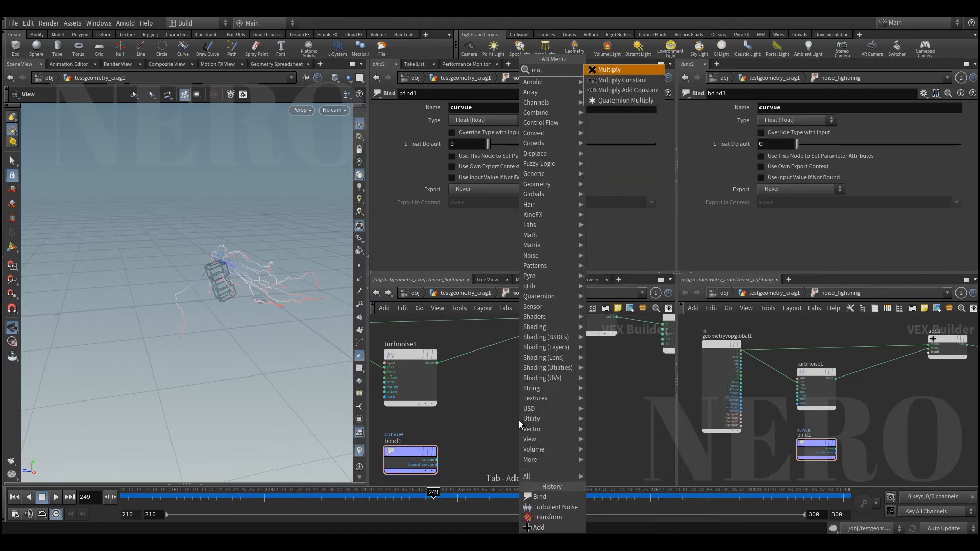
key(Return)
click(518, 363)
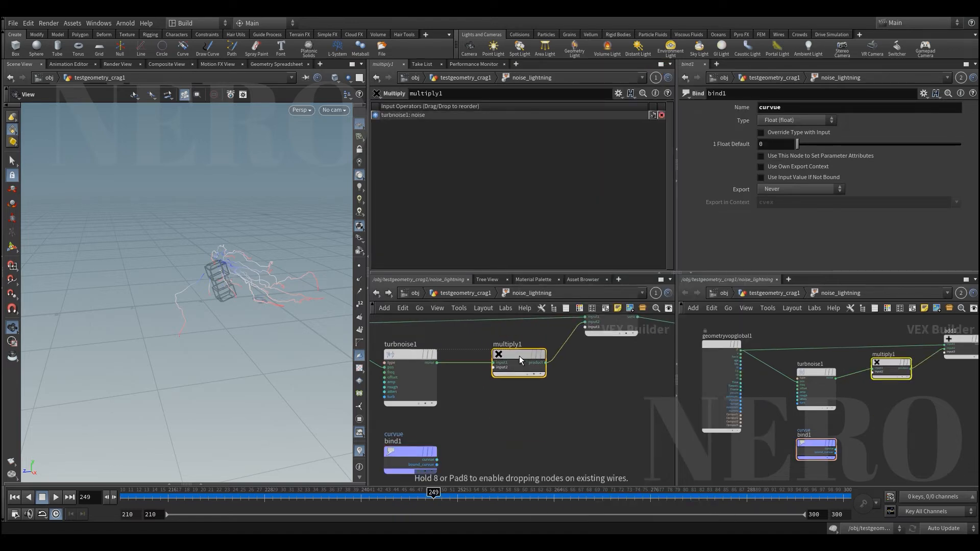
drag(494, 368, 441, 457)
middle_drag(471, 445, 492, 434)
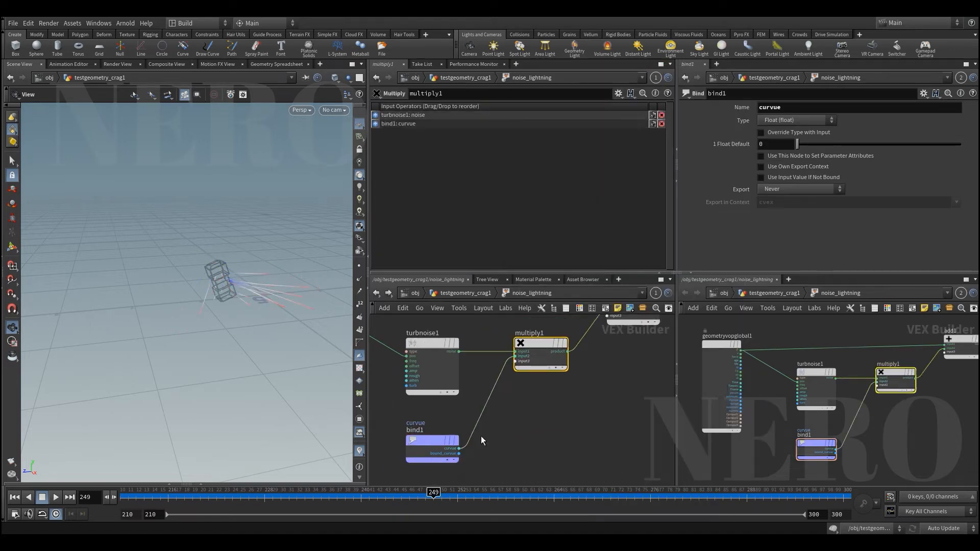
- Correct the attribute name on the bind1 node to curveu
click(429, 440)
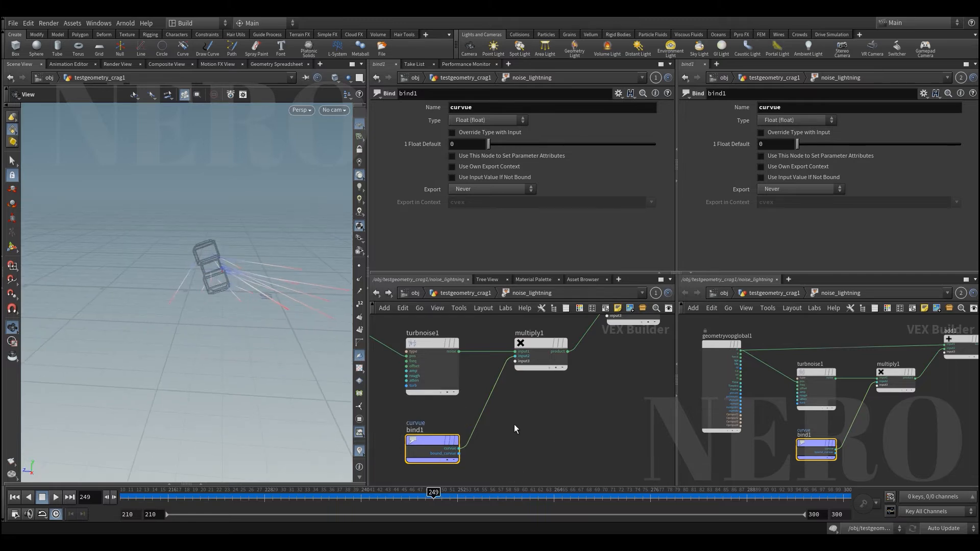
mouse_move(491, 401)
middle_down()
mouse_move(507, 427)
mouse_move(490, 436)
mouse_move(501, 400)
middle_up()
click(465, 108)
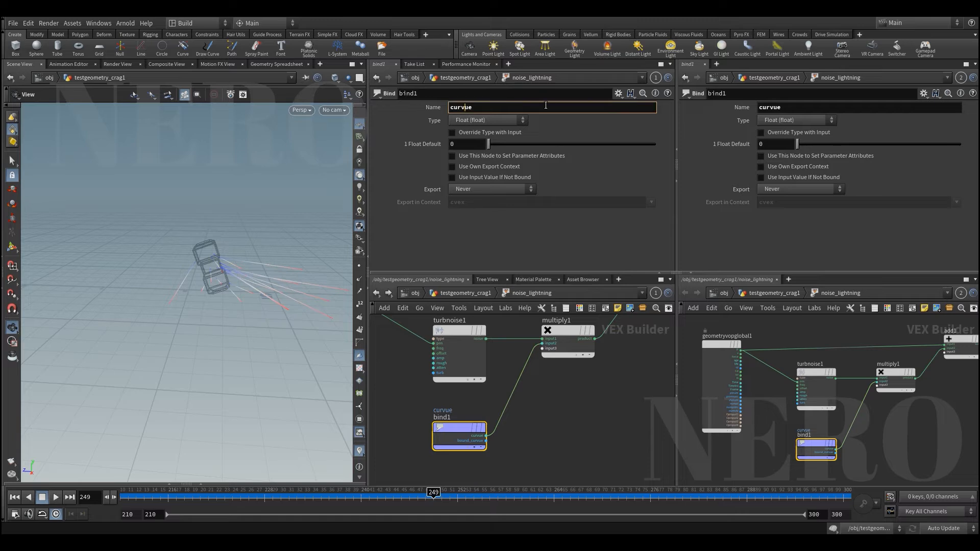
key(Return)
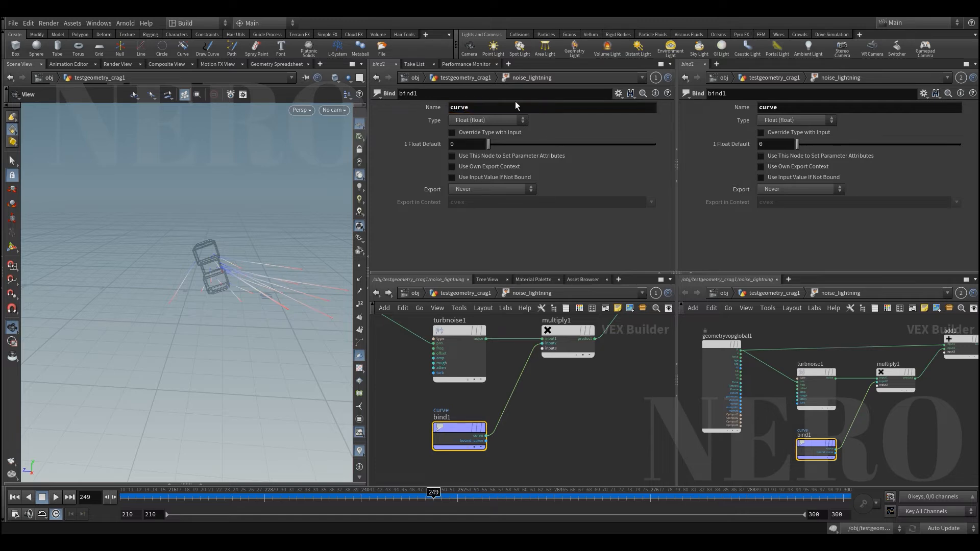
double_click(471, 108)
key(Return)
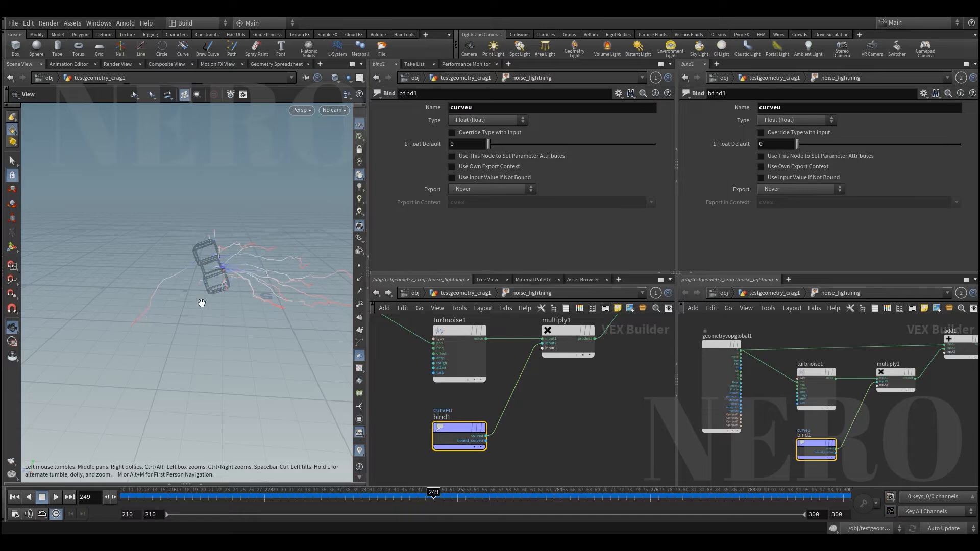
drag(202, 272, 179, 298)
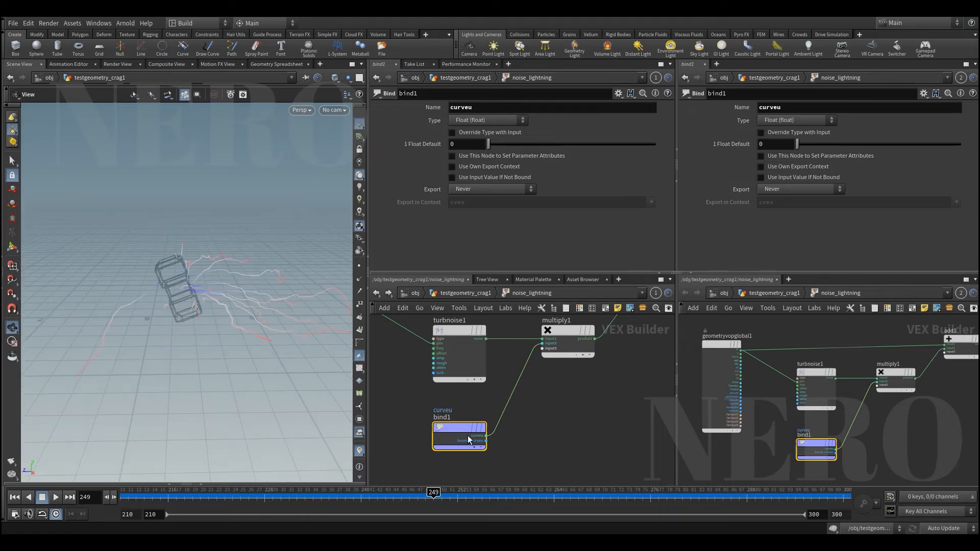
- Insert a Ramp Parameter node between bind1 and multiply1 to remap the curveu value
key(Tab)
text(r)
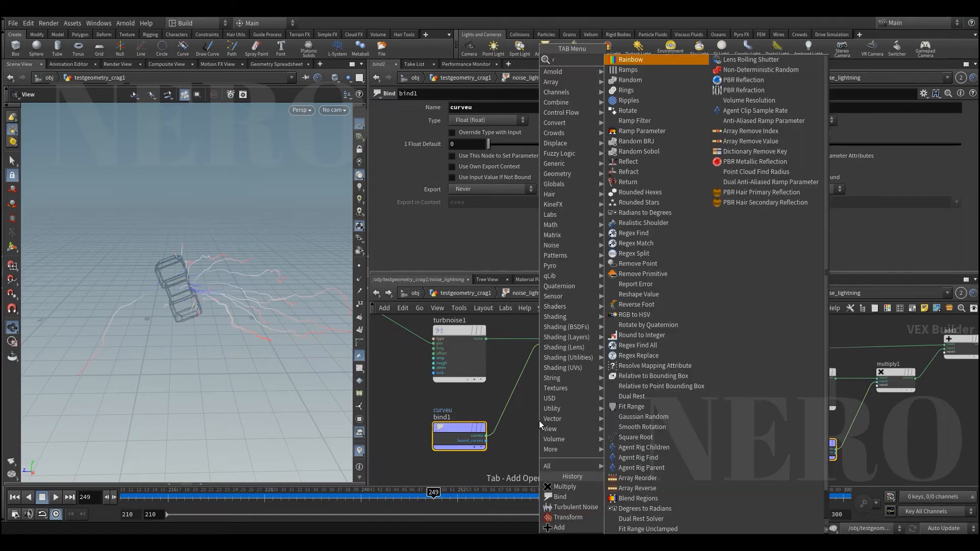
text(am)
key(Down)
key(Down)
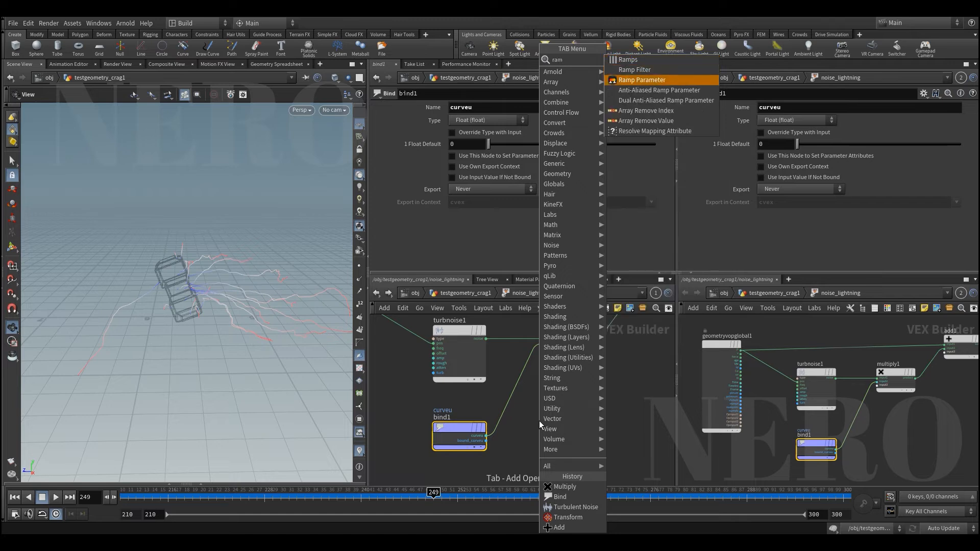
key(Return)
click(481, 166)
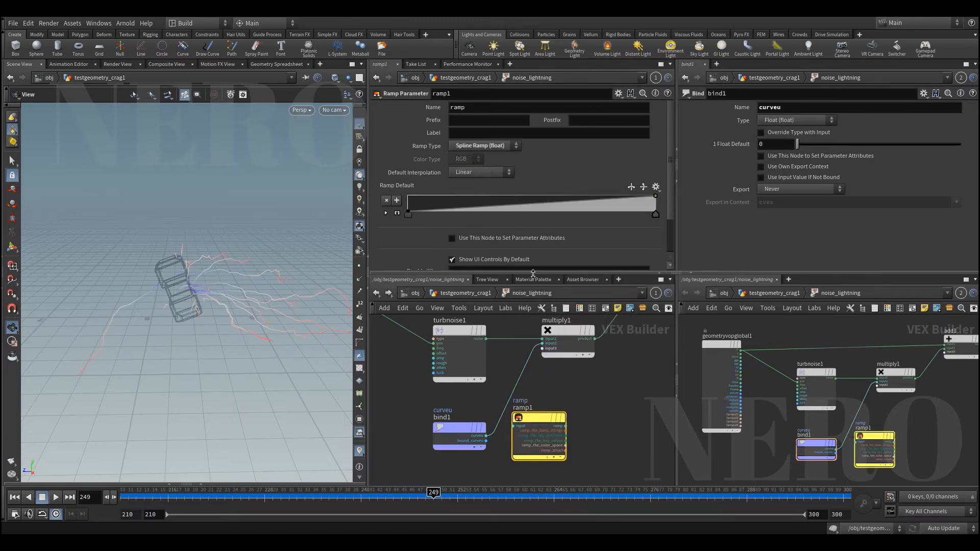
drag(510, 428, 558, 432)
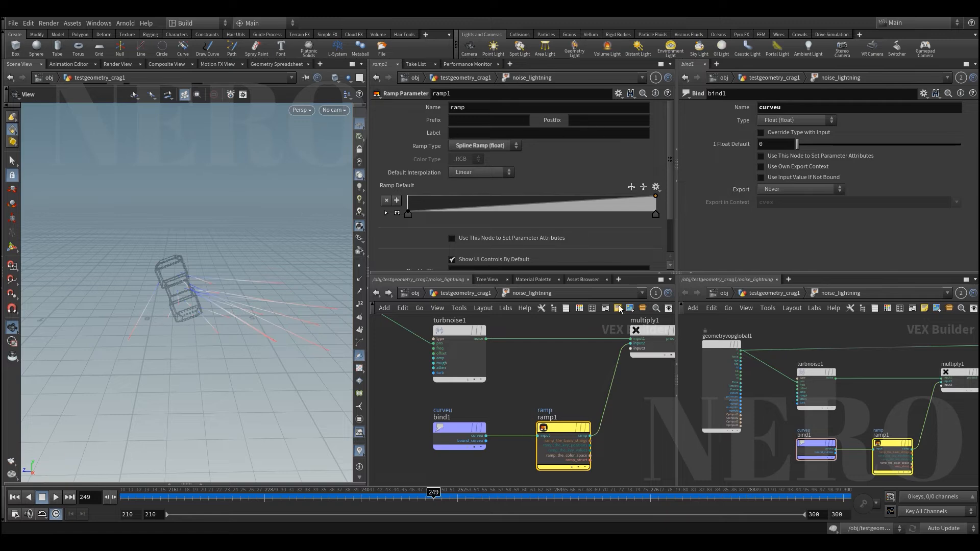
- Hide all default noise_lightning parameters except the ramp in its parameter interface, and apply the hill-shaped ramp preset
key(u)
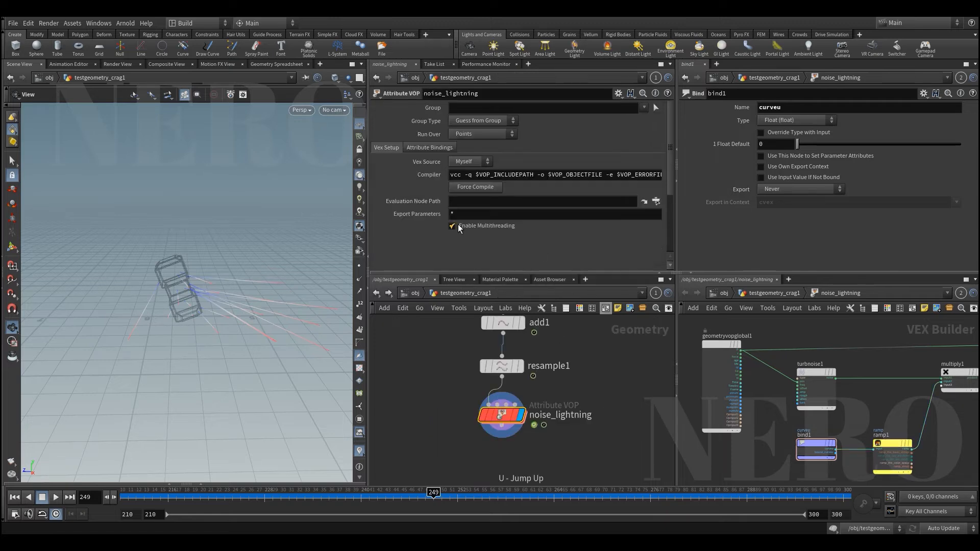
scroll(459, 225, down, 3)
click(618, 93)
click(645, 100)
click(423, 124)
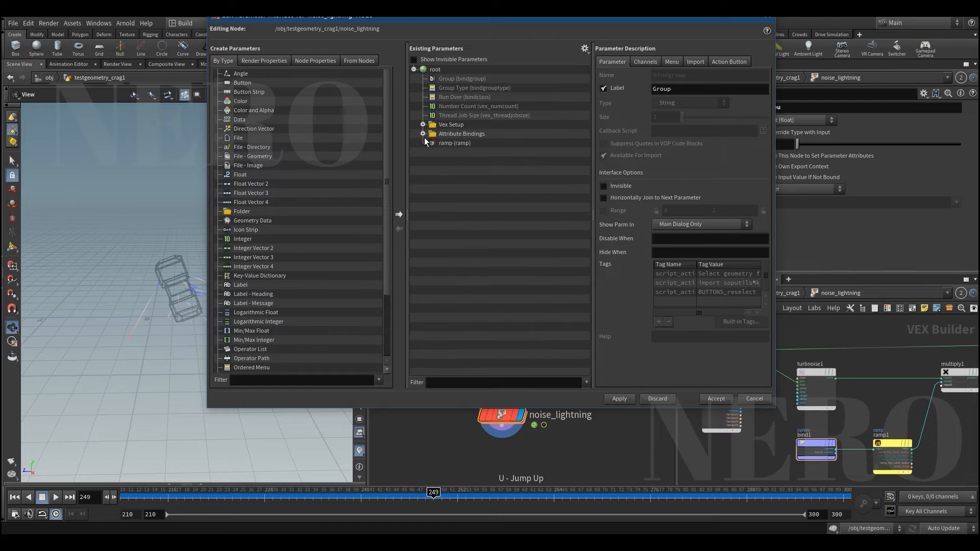
click(423, 134)
shift+click(450, 78)
click(609, 187)
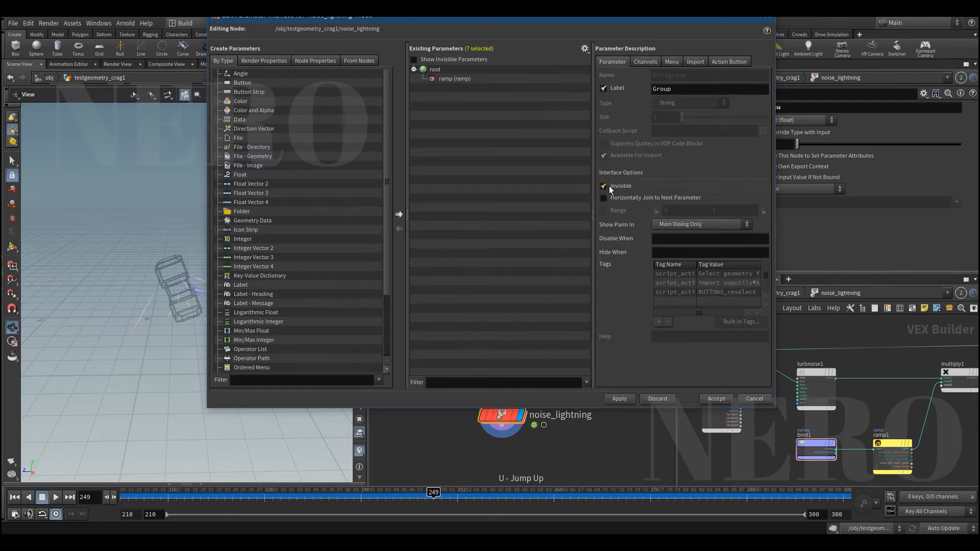
click(714, 398)
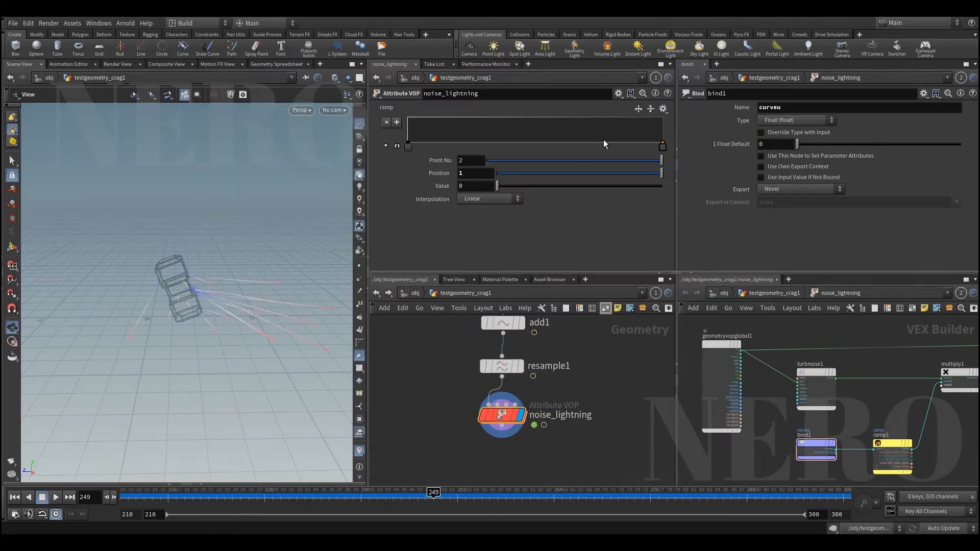
click(663, 110)
click(669, 153)
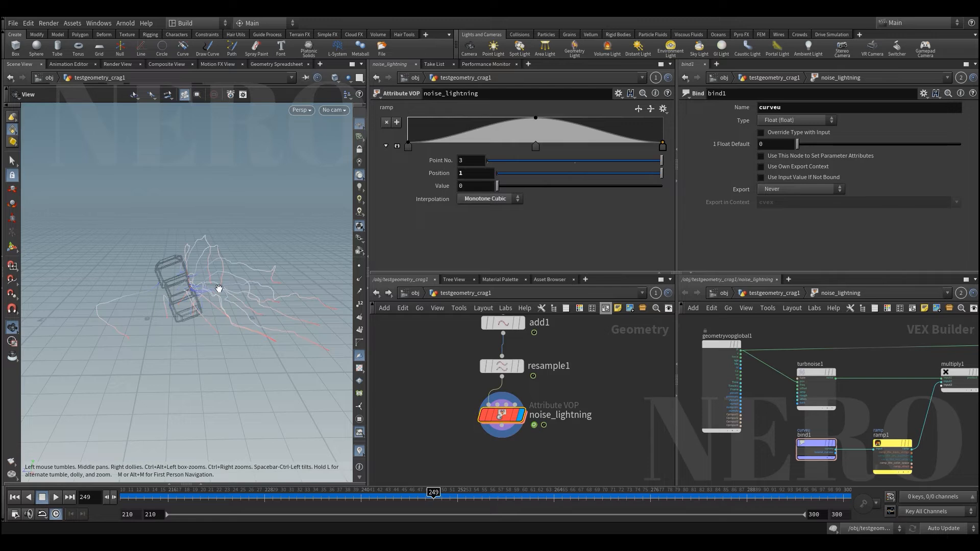
- Create input parameters for turbnoise1 so its noise settings are exposed on the noise_lightning node
double_click(484, 416)
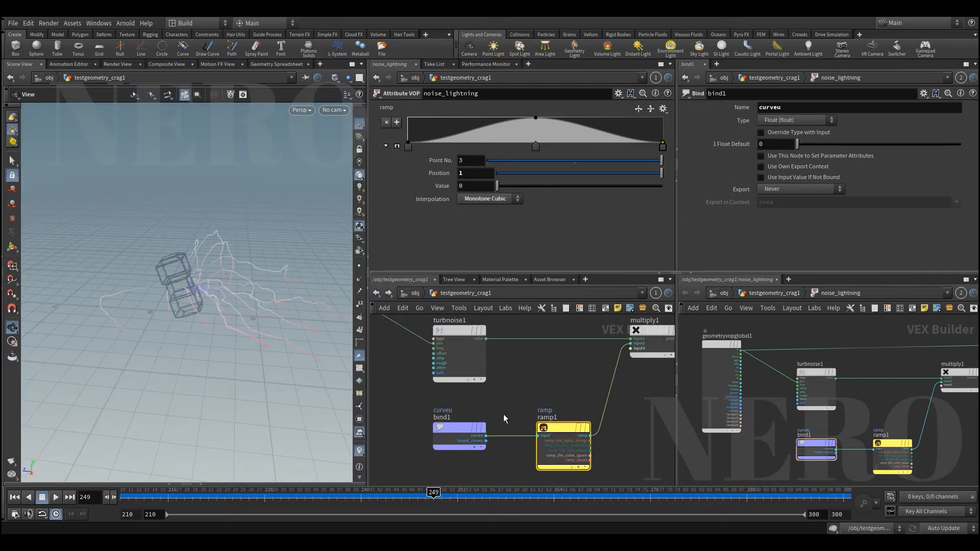
right_click(458, 331)
mouse_move(499, 373)
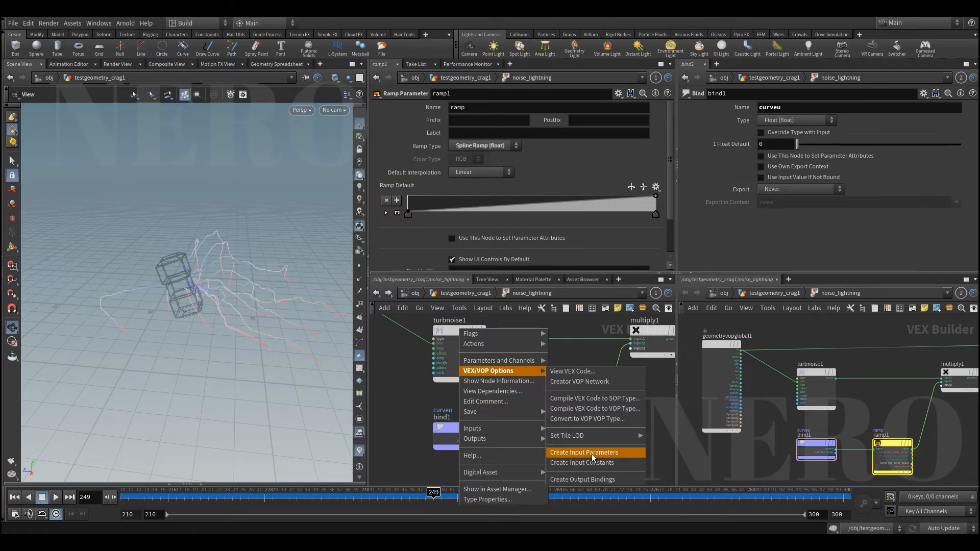
click(592, 455)
key(u)
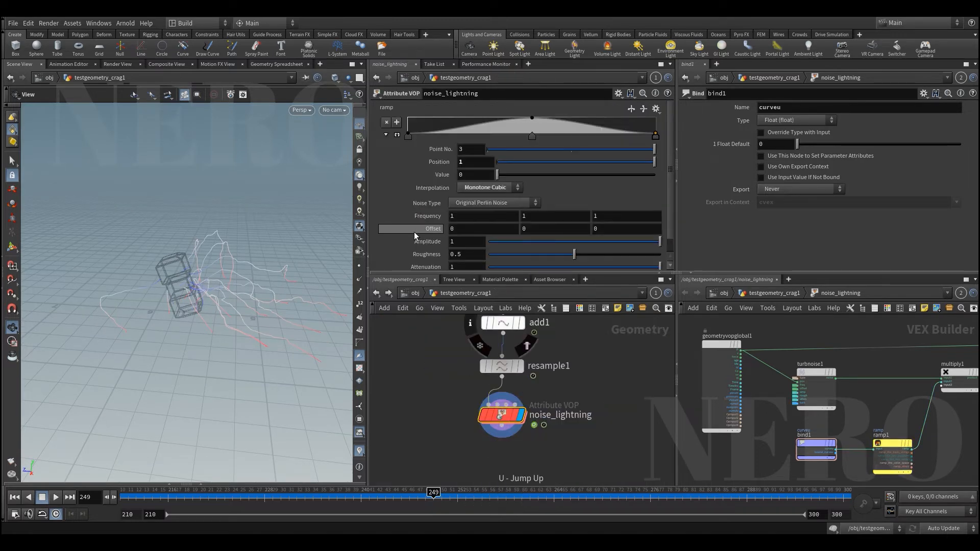
scroll(414, 233, down, 2)
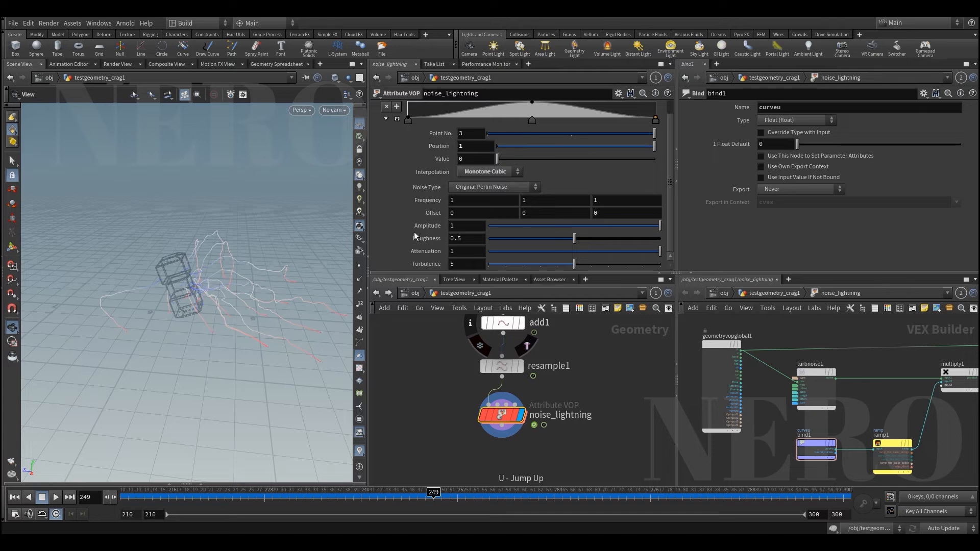
- Add a separator between the ramp and Noise Type in the noise_lightning parameter interface
click(617, 94)
scroll(270, 327, down, 3)
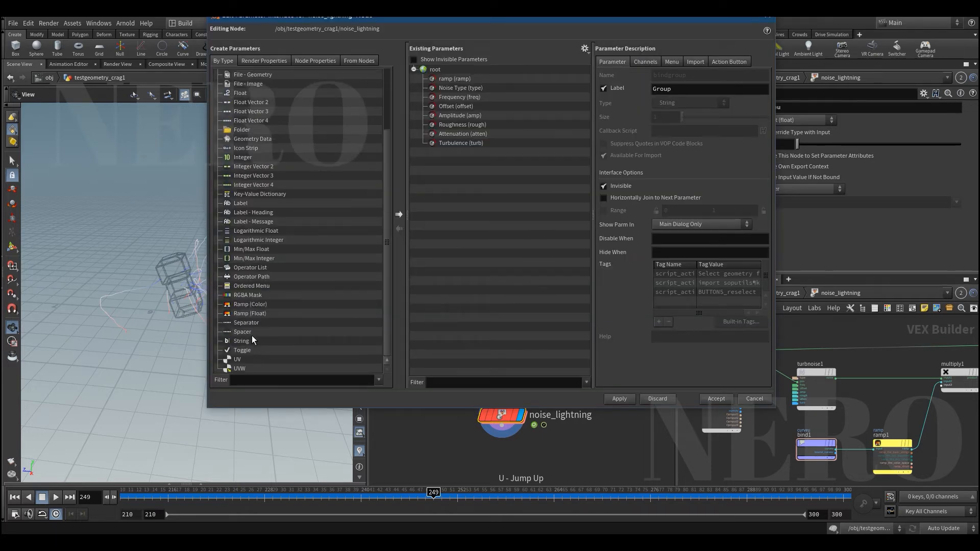
drag(246, 324, 460, 84)
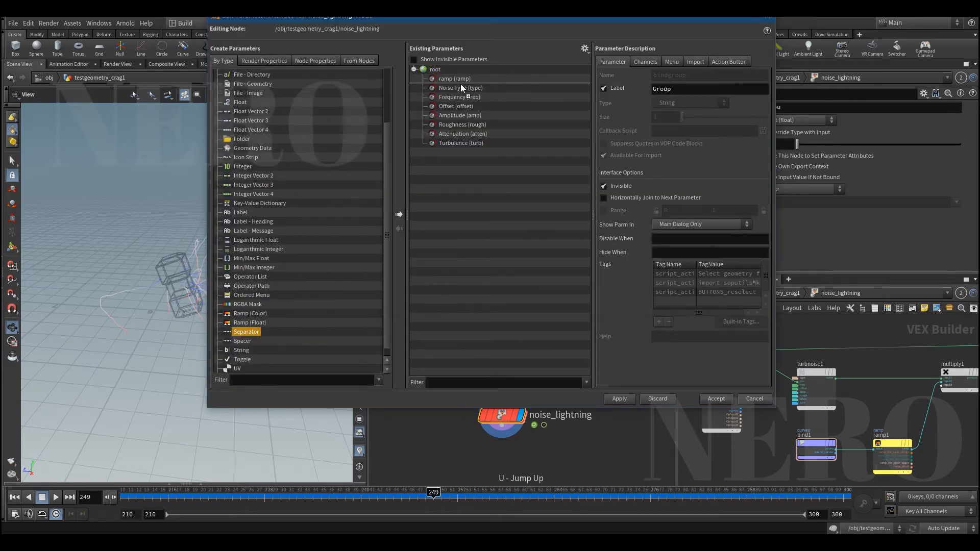
click(716, 399)
scroll(433, 232, up, 2)
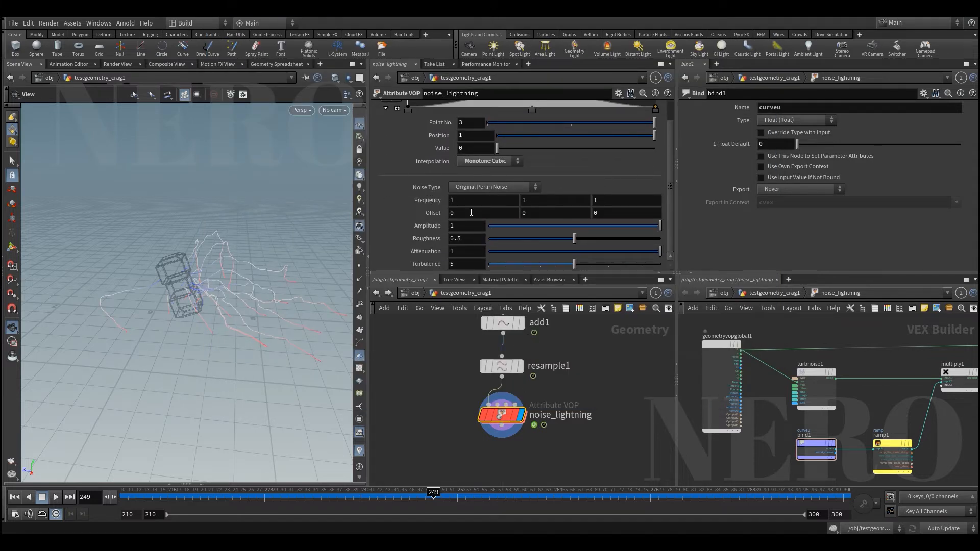
- Set the noise frequency to 1.8 on all three axes and the amplitude to 0.19
middle_drag(428, 200, 502, 230)
drag(503, 230, 590, 228)
drag(669, 182, 670, 159)
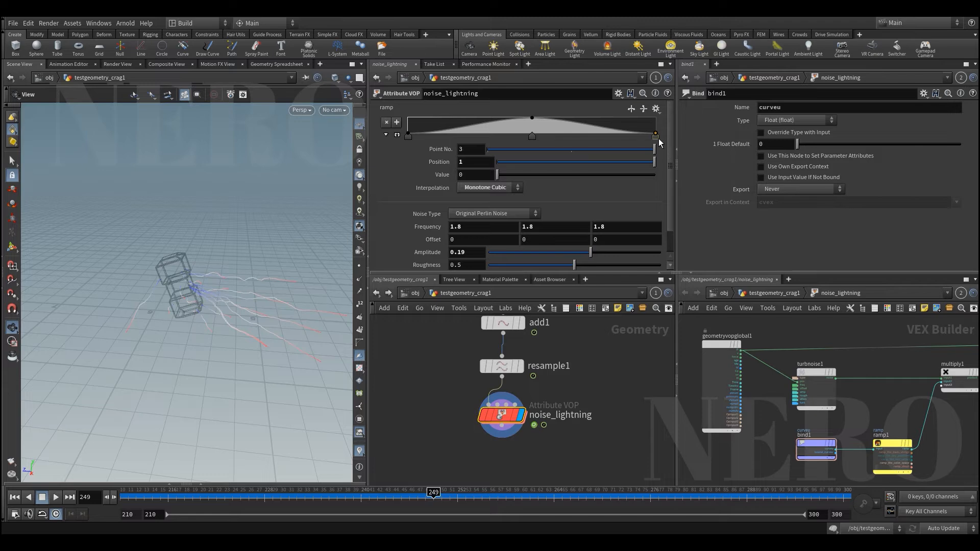
- Try reshaping the ramp by moving its middle point, and undo the change
drag(514, 178, 404, 153)
drag(532, 118, 533, 117)
key(ctrl+z)
- Set the noise amplitude to 0.25 and the frequency to 3.6 on all three axes
scroll(447, 223, down, 1)
drag(589, 231, 596, 234)
middle_drag(427, 208, 517, 207)
- Scrub to frame 253 and play the animation to check how the lightning strands behave over time
drag(184, 492, 466, 489)
right_drag(238, 324, 218, 313)
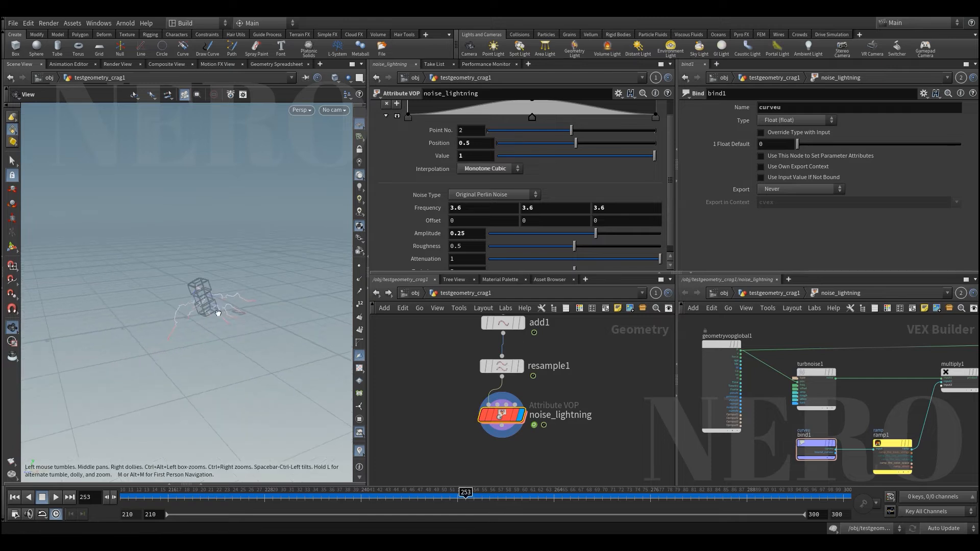
key(Up)
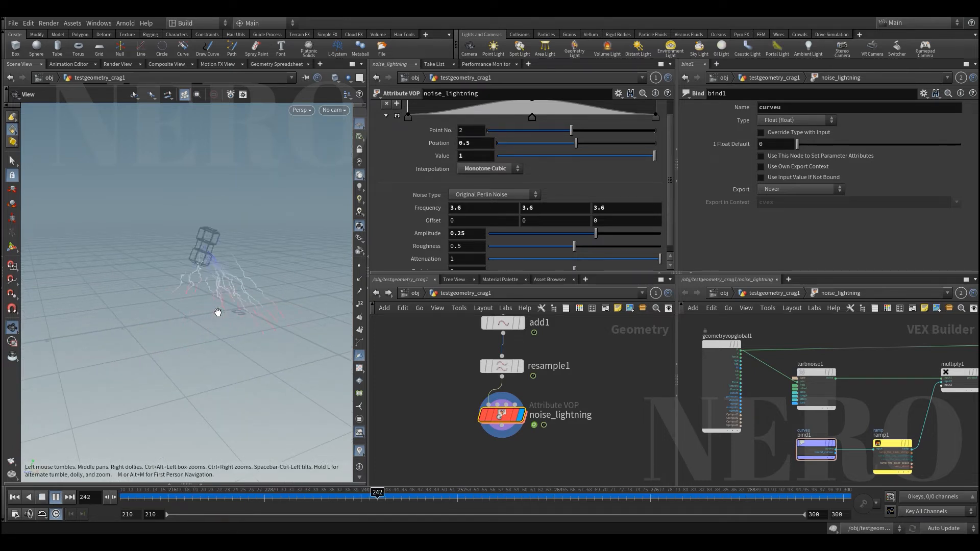
key(Up)
mouse_move(217, 312)
mouse_down()
mouse_move(262, 365)
mouse_move(217, 343)
mouse_move(220, 327)
mouse_up()
- Set the birth Seed of source_first_input inside popnet to $F so that emission varies every frame
key(h)
middle_drag(440, 404, 496, 487)
middle_drag(464, 380, 527, 480)
scroll(450, 412, up, 3)
double_click(478, 337)
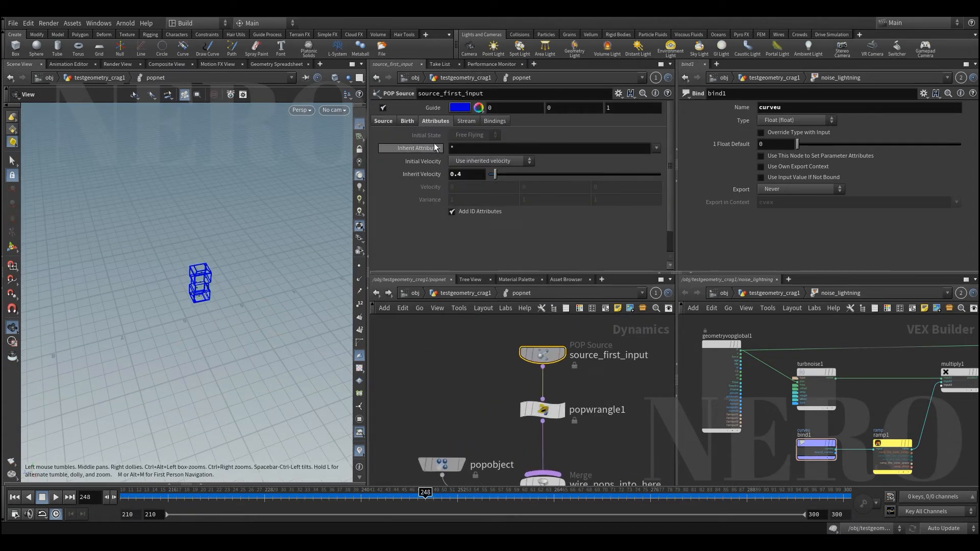
click(411, 121)
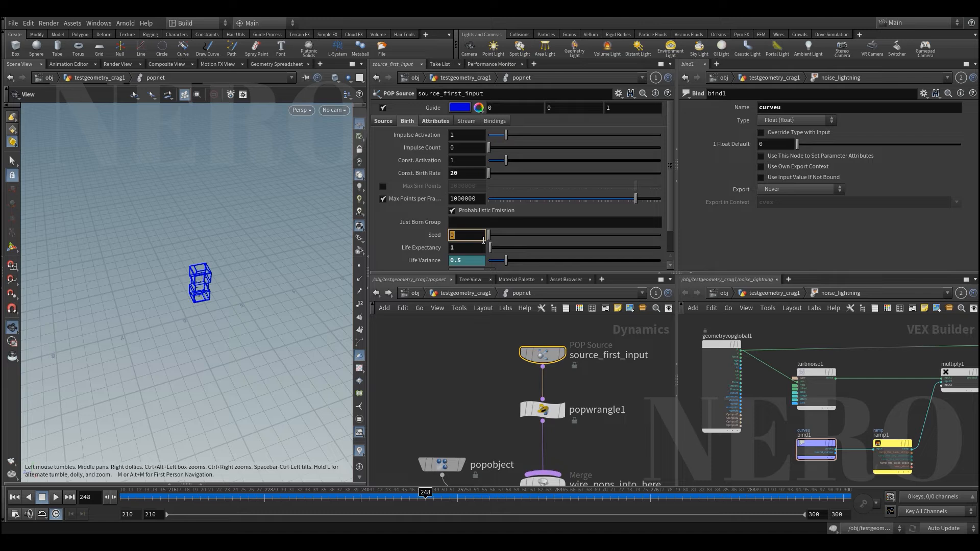
text($F)
key(Return)
- Return to the geometry network and play the animation to inspect the particle emission from several angles
key(u)
key(Up)
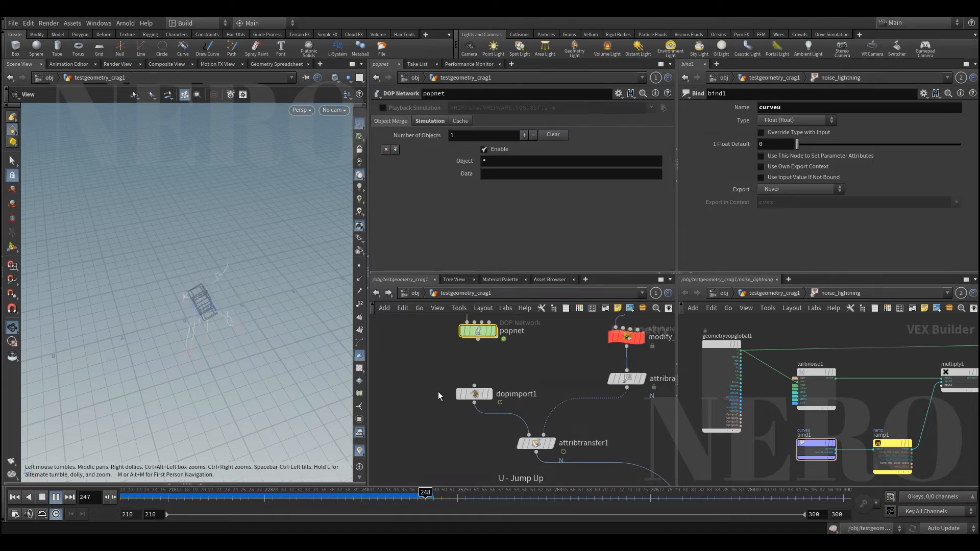
key(Up)
drag(214, 315, 193, 283)
middle_drag(237, 363, 193, 344)
drag(189, 328, 212, 332)
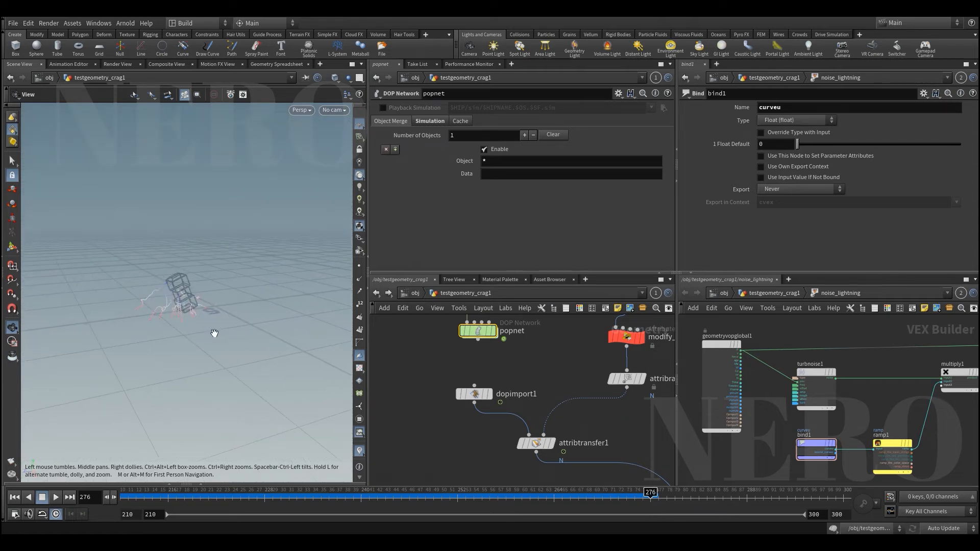
- Return to frame 253 and select the noise_lightning node at the end of the geometry network
scroll(412, 399, down, 3)
middle_drag(440, 433, 426, 383)
middle_drag(463, 456, 451, 319)
scroll(489, 387, down, 3)
middle_drag(489, 386, 460, 327)
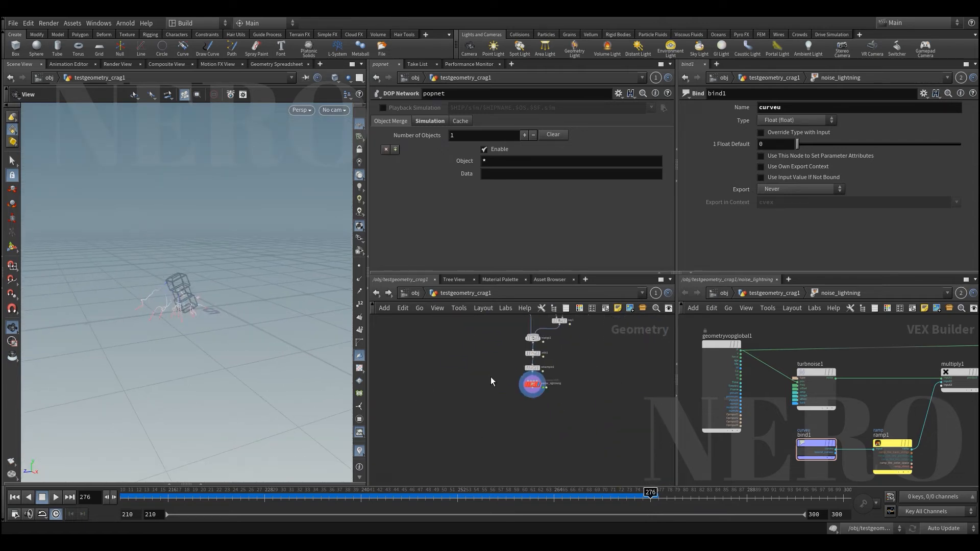
scroll(507, 398, up, 2)
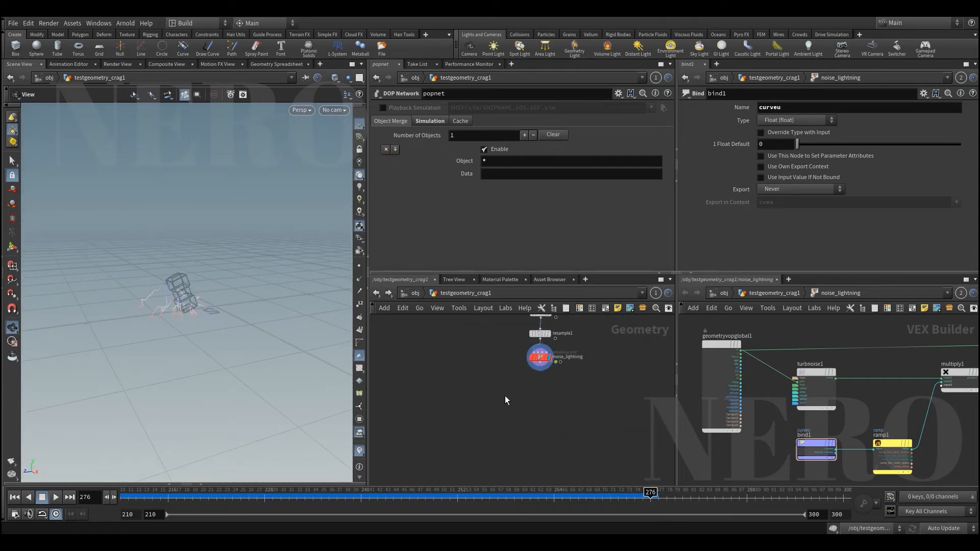
click(539, 356)
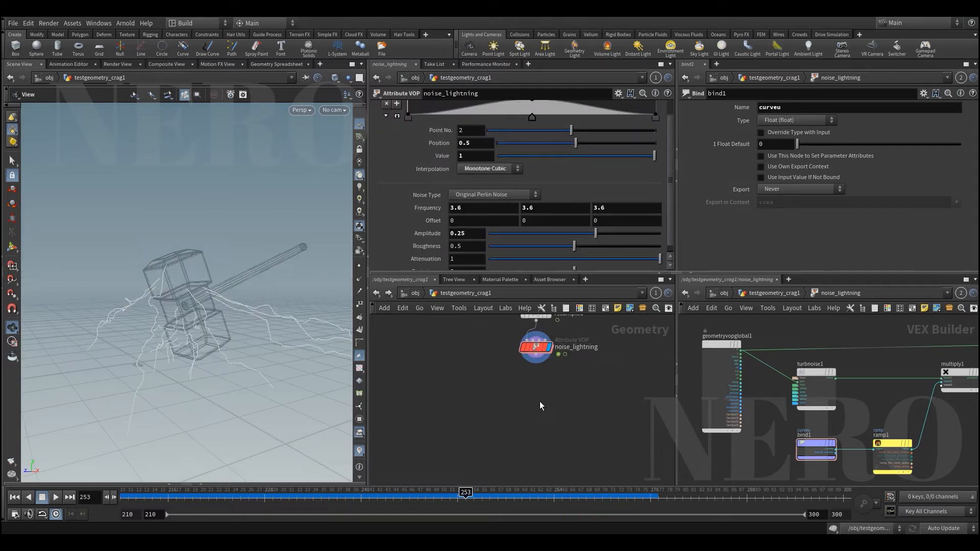
scroll(540, 401, up, 1)
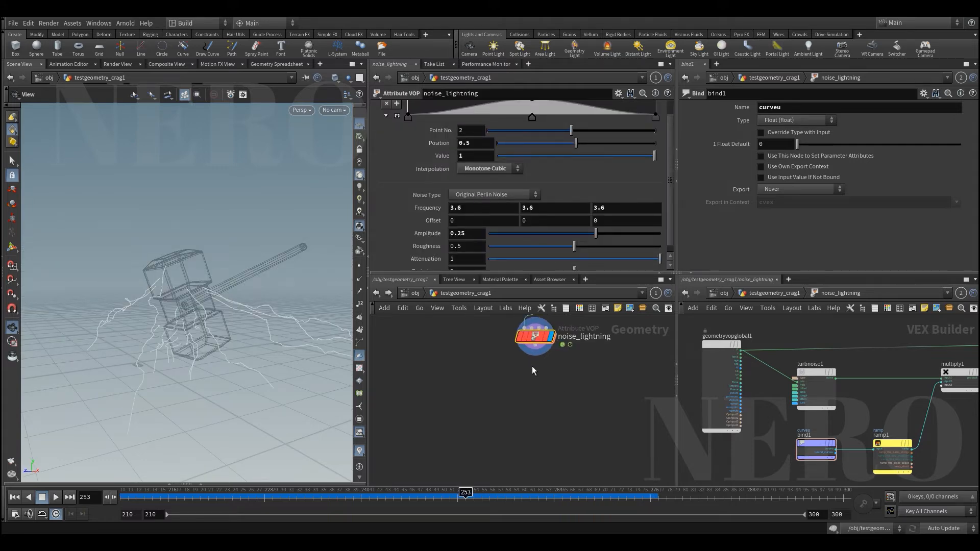
- Add a For-Loop with Feedback block below noise_lightning
key(Tab)
text(for)
key(Down)
key(Down)
key(Down)
key(Down)
key(Down)
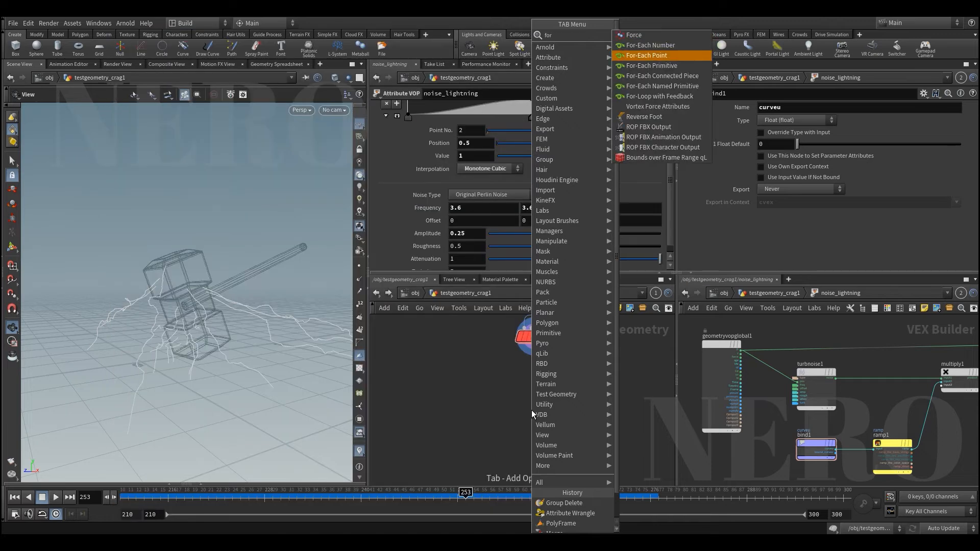
key(Down)
key(Return)
click(531, 409)
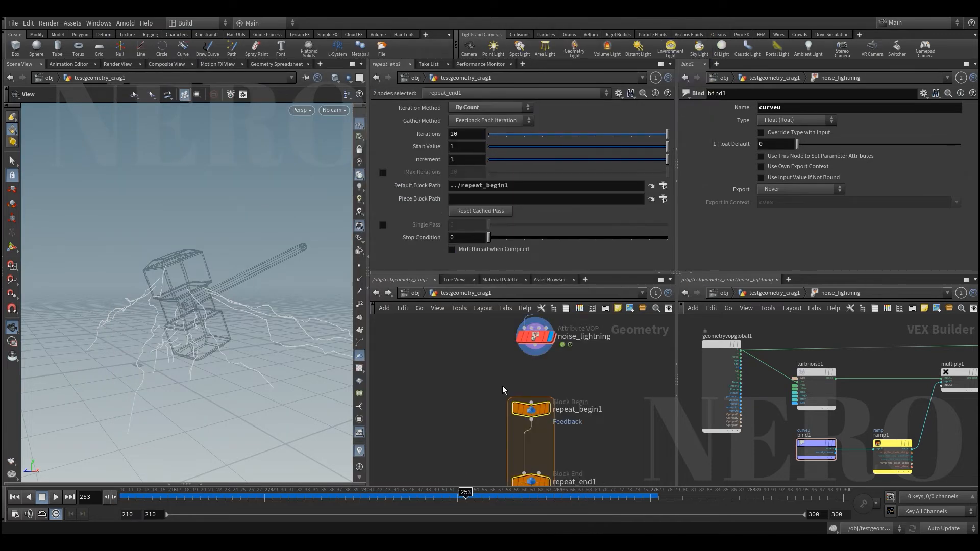
- Wire noise_lightning into the feedback loop, display repeat_end1 and set its Iterations to 2
scroll(592, 397, down, 2)
scroll(548, 362, up, 1)
drag(545, 349, 541, 394)
middle_drag(498, 393, 498, 364)
drag(504, 409, 542, 461)
click(553, 433)
scroll(535, 452, down, 1)
middle_drag(502, 422, 500, 401)
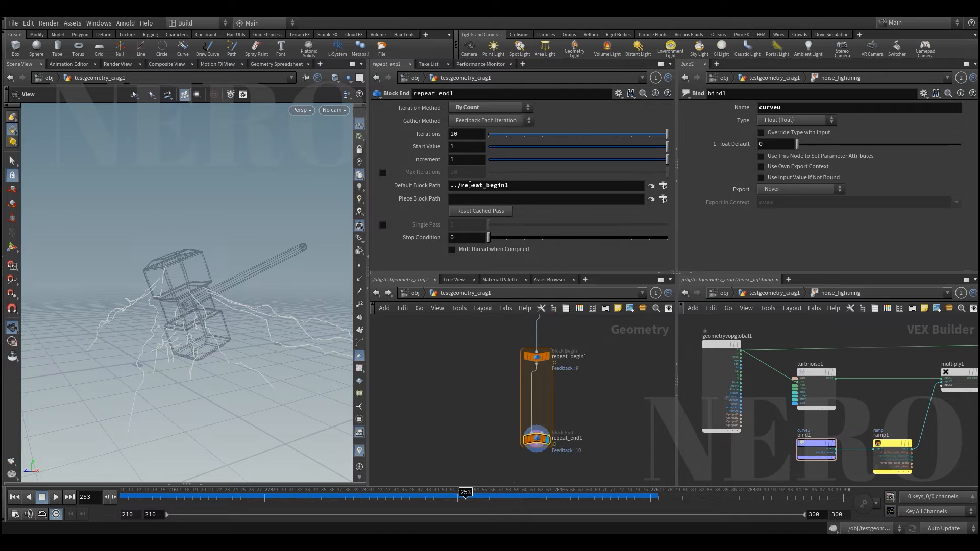
drag(532, 136, 525, 137)
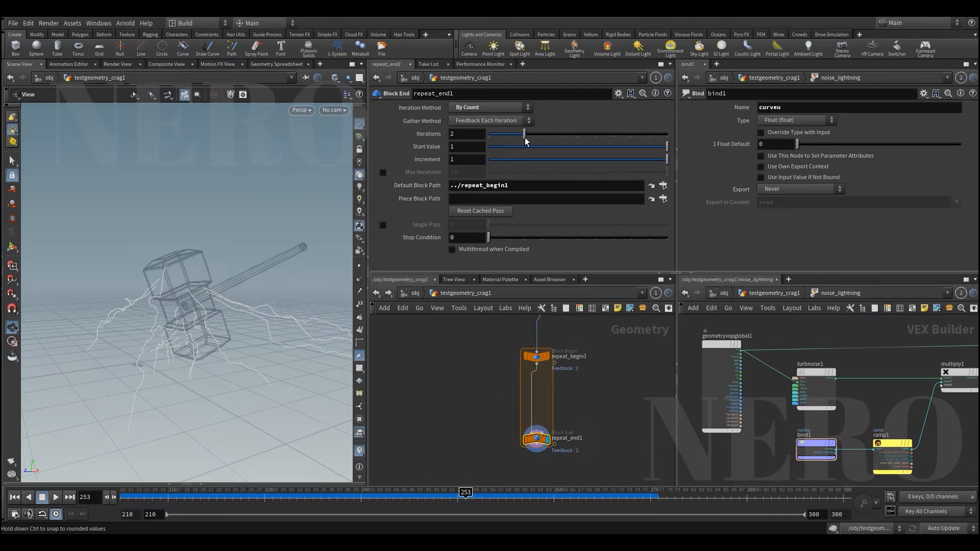
- Add a Line node beside the feedback loop and display it framed in the viewport
middle_drag(505, 354, 505, 402)
scroll(505, 402, up, 1)
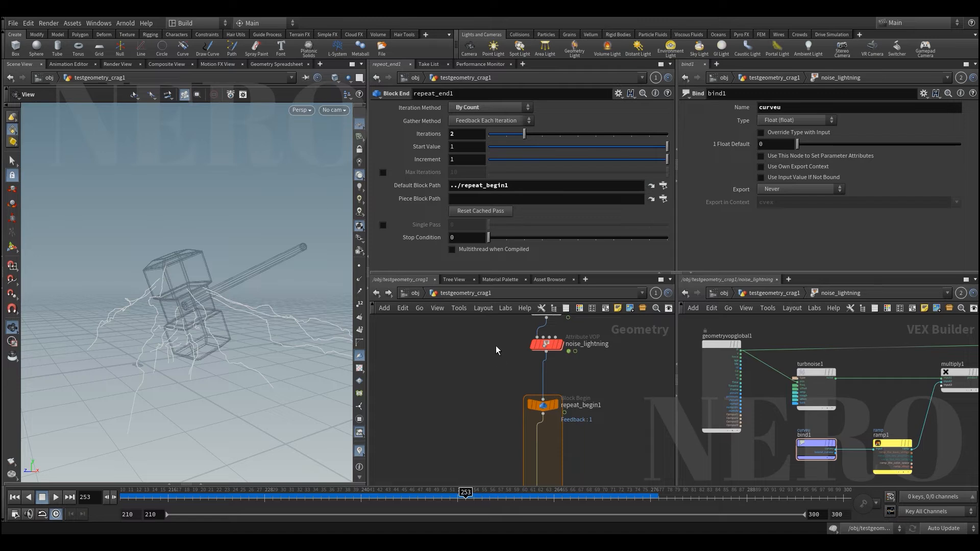
click(546, 345)
middle_drag(471, 435, 484, 377)
key(Tab)
text(l)
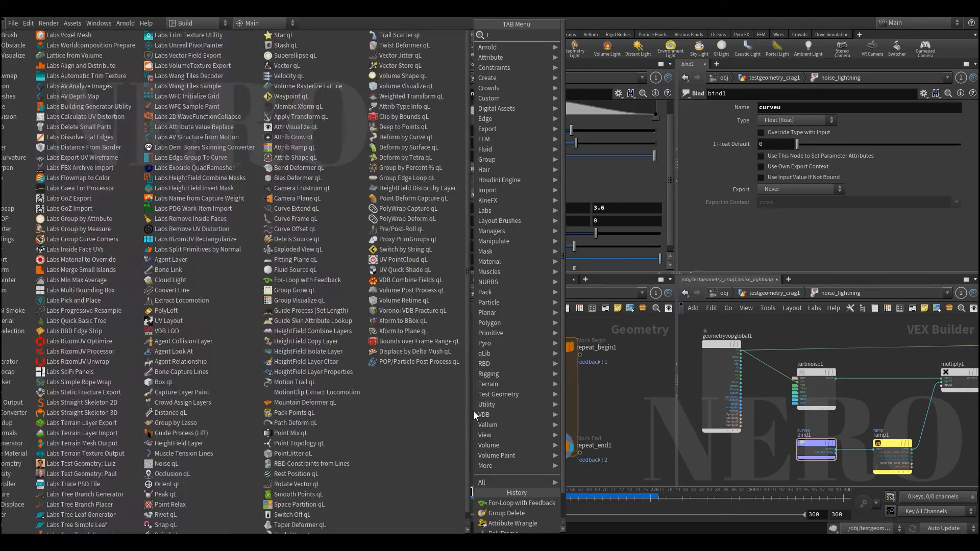
text(ine)
key(Return)
click(473, 399)
click(485, 398)
key(space+g)
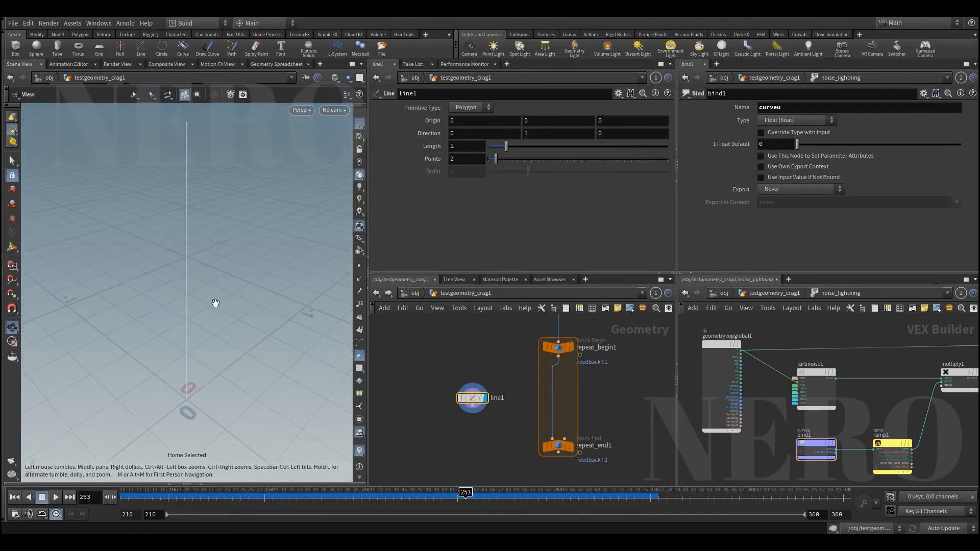
- Set line1's Direction to 0, 0, 1 and its Length to 0.2
click(499, 134)
key(Tab)
text(0)
key(Tab)
text(1)
key(Return)
key(space+g)
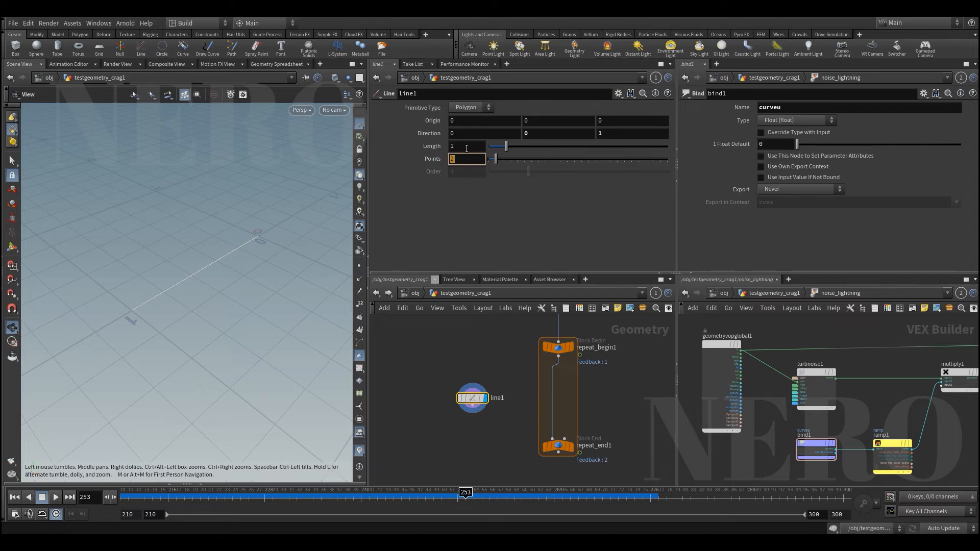
text(2)
key(Return)
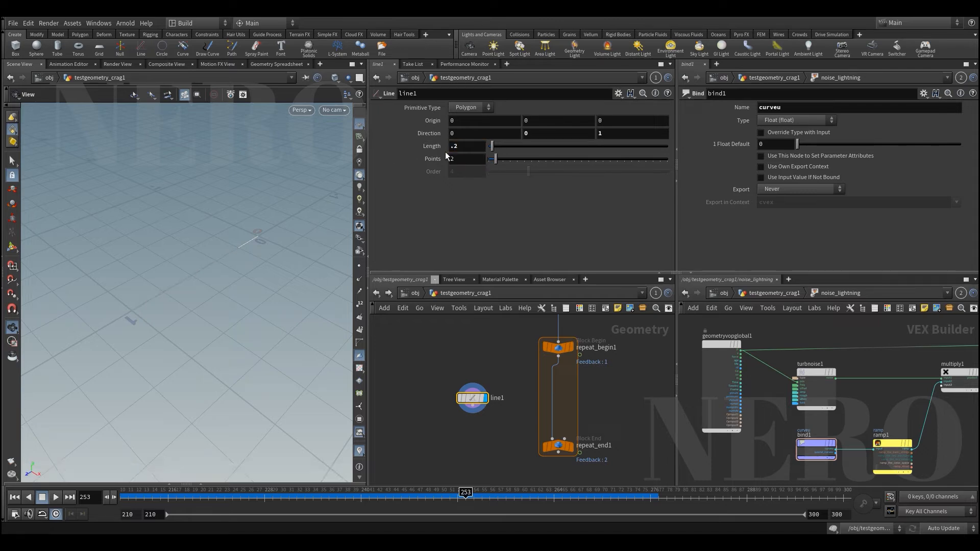
- Place a Copy to Points node below line1, next to the feedback loop
drag(480, 405, 473, 380)
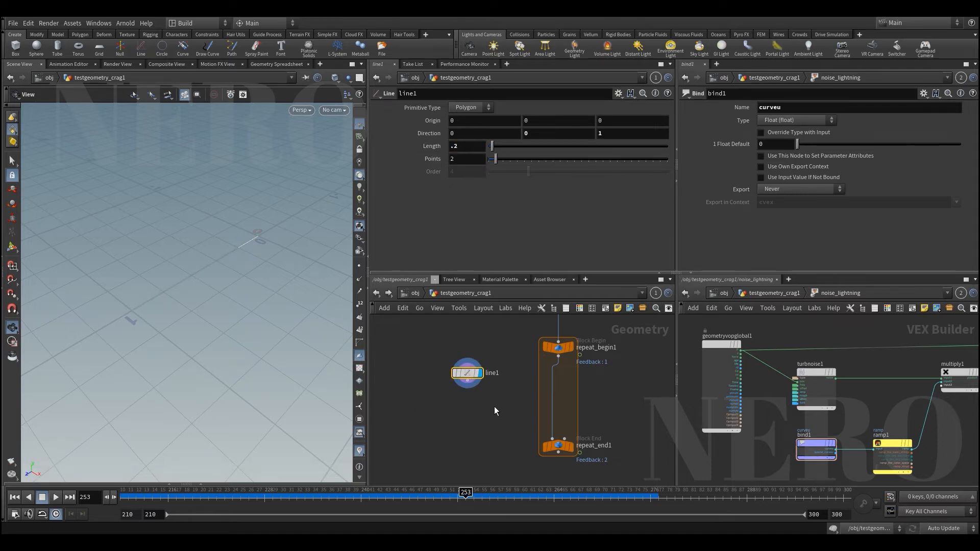
key(Tab)
text(cop)
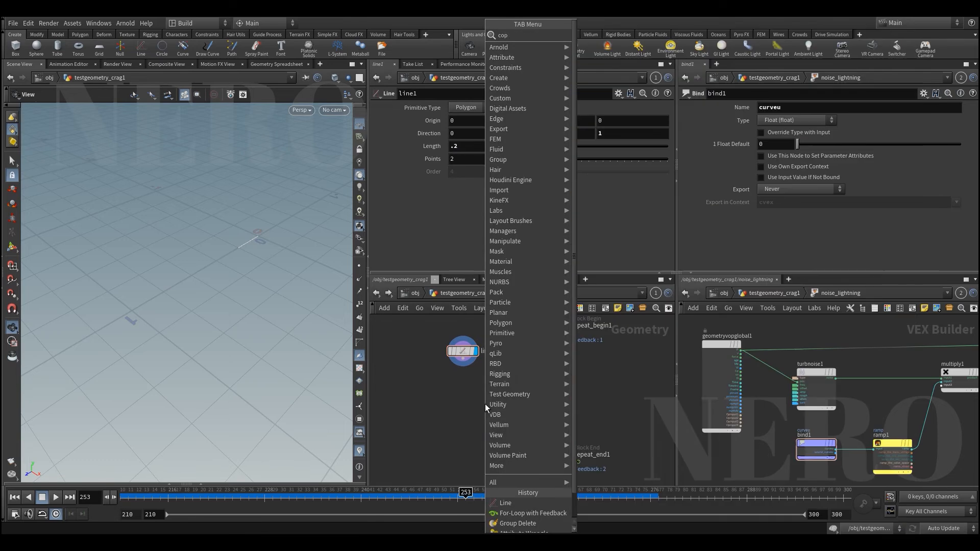
text(y)
key(Return)
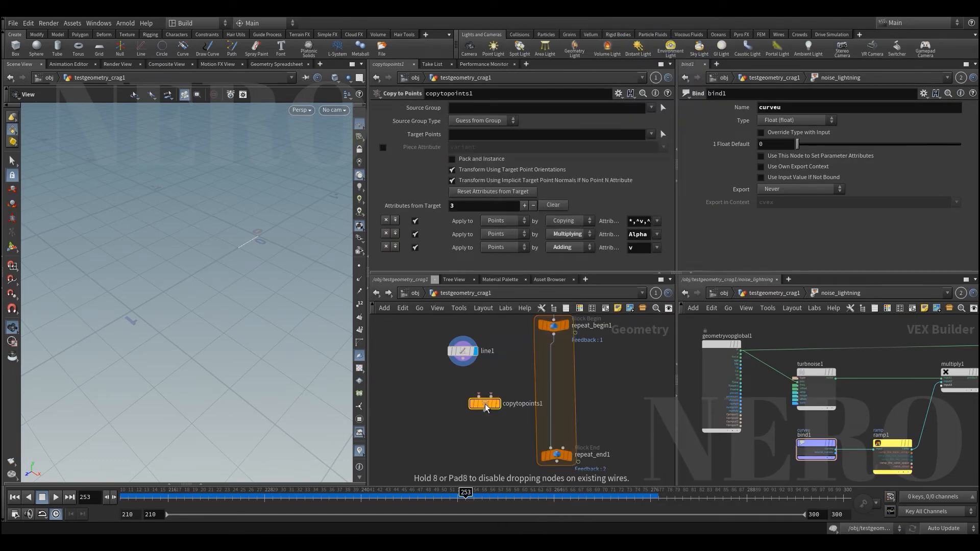
click(494, 402)
- Wire line1 and repeat_begin1 into copytopoints1, feed its output to repeat_end1 and display repeat_end1
drag(553, 333, 551, 448)
drag(498, 404, 520, 400)
drag(495, 446, 584, 465)
key(r)
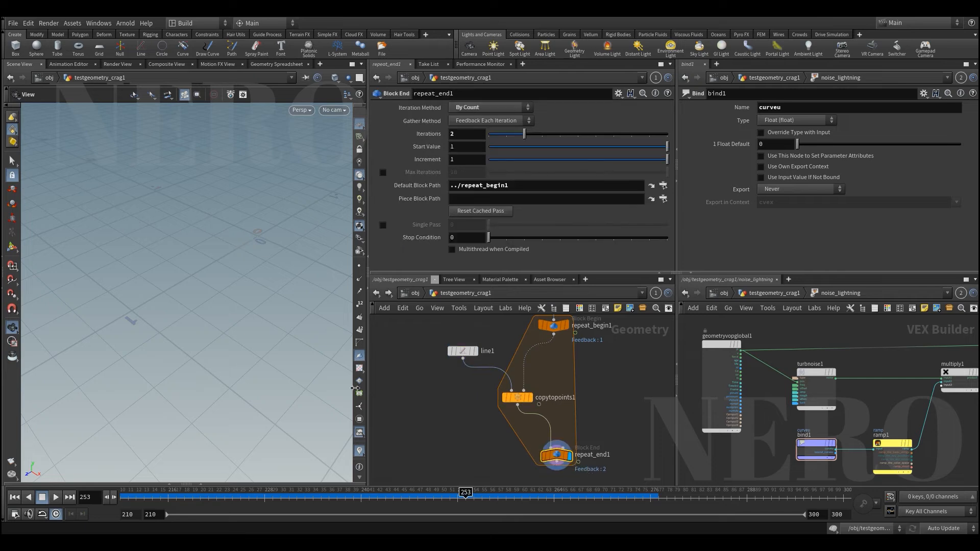
- Display noise_lightning and inspect the lightning strands around the character
middle_drag(513, 319, 470, 414)
drag(447, 368, 512, 398)
middle_drag(488, 406, 492, 381)
key(r)
drag(217, 301, 175, 278)
scroll(175, 278, up, 3)
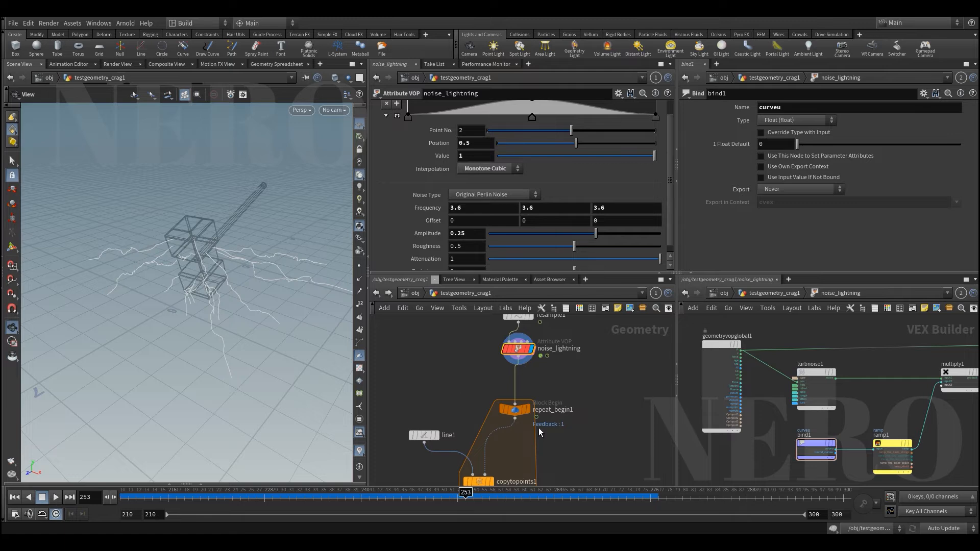
- Move the feedback loop and line1 further below noise_lightning, and display the loop result at repeat_end1
ctrl+drag(513, 409, 516, 446)
drag(432, 435, 427, 457)
middle_drag(460, 413, 440, 389)
scroll(480, 337, down, 2)
drag(477, 413, 554, 473)
key(r)
drag(208, 251, 248, 352)
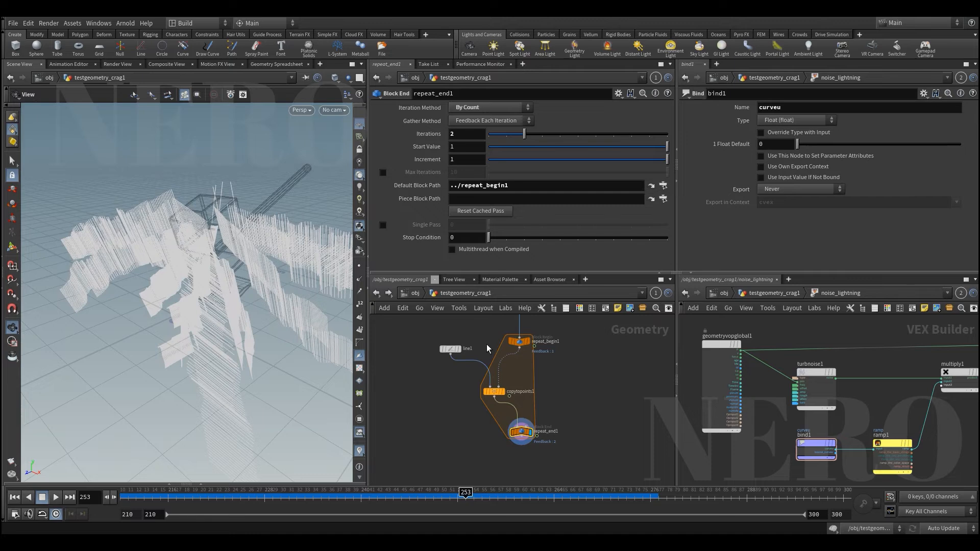
- Display noise_lightning and temporarily show point markers to examine the points along the strands
middle_drag(495, 334, 503, 426)
drag(493, 354, 535, 371)
key(r)
right_drag(243, 287, 253, 304)
click(359, 265)
drag(292, 282, 250, 271)
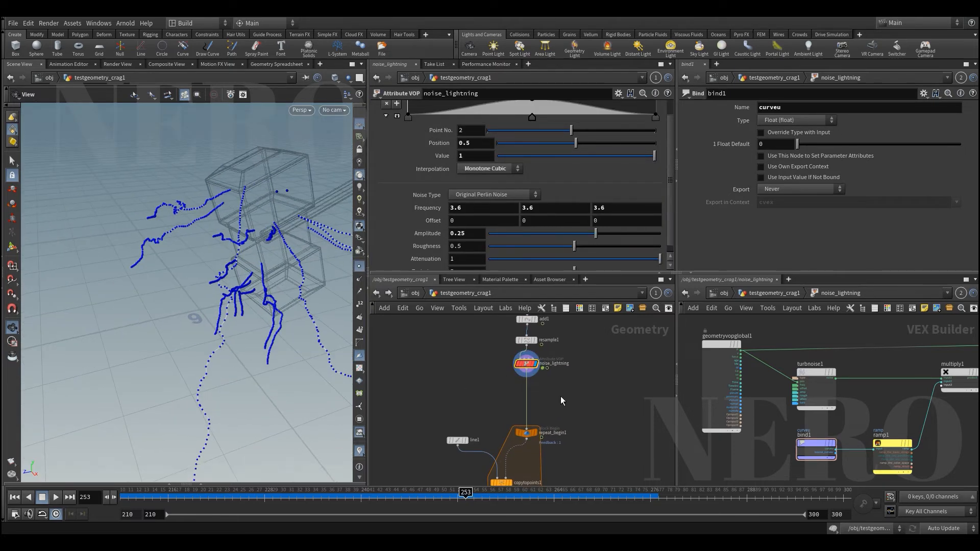
click(360, 265)
scroll(496, 372, up, 2)
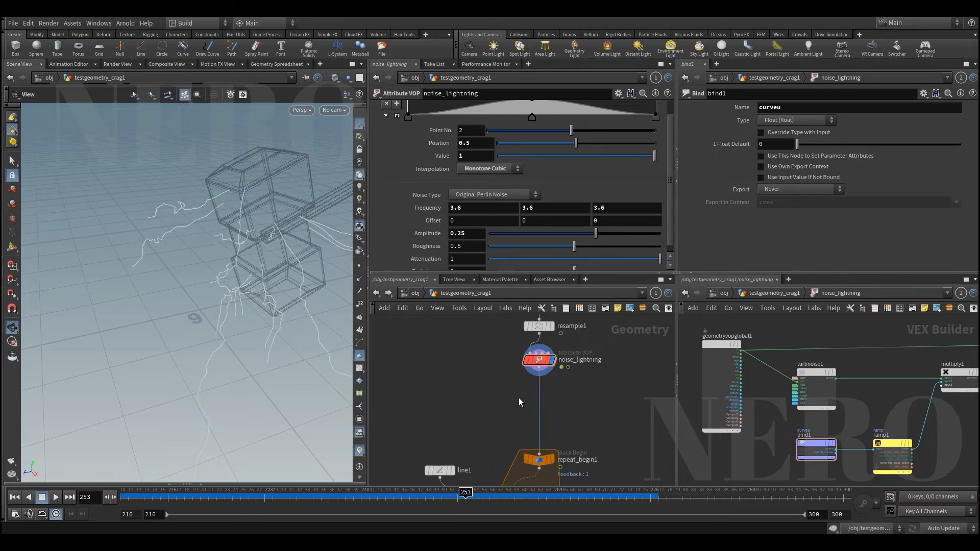
- Insert a Group by Percent % qL node between noise_lightning and repeat_begin1, and display it
key(Tab)
text(grou)
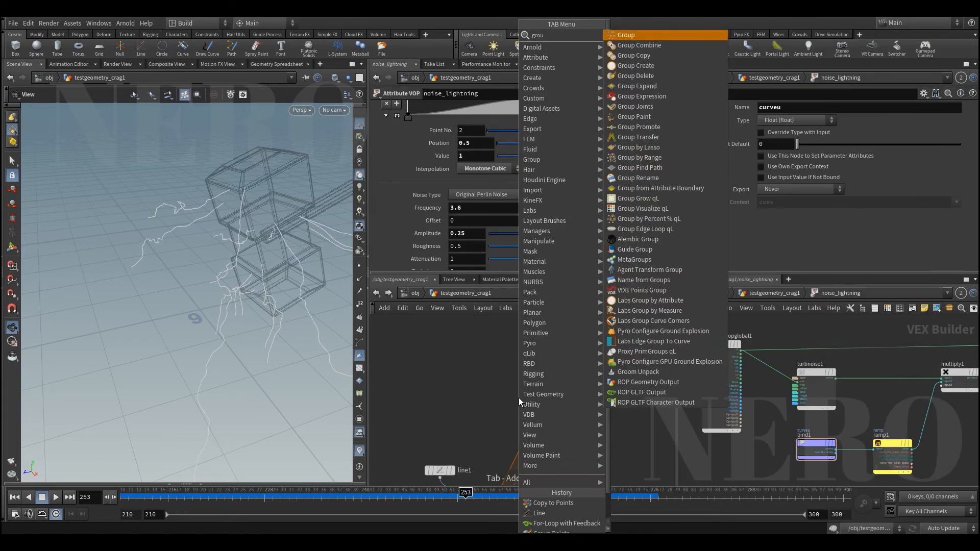
text(p by)
key(Down)
key(Down)
key(Return)
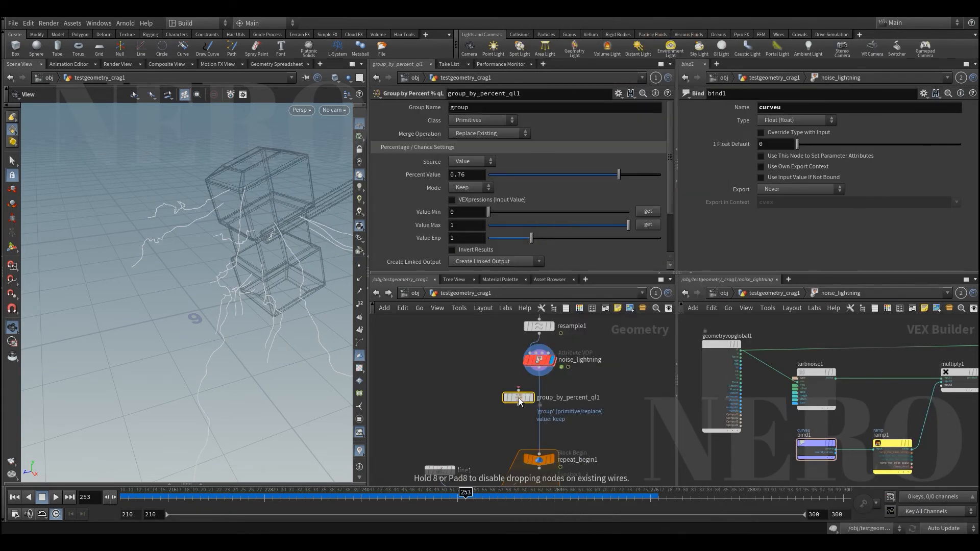
click(540, 396)
click(550, 395)
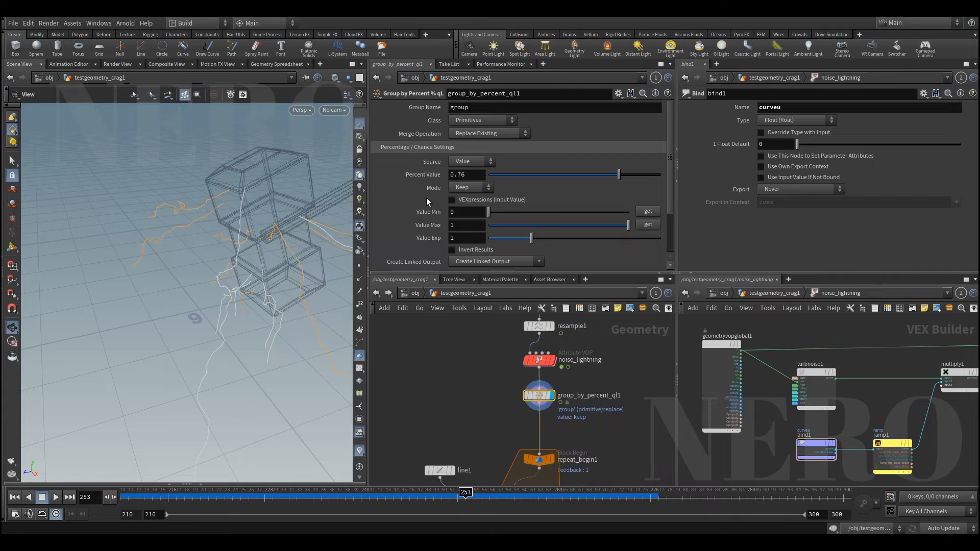
- Set the percent group's Class to Points and its Group Name to $OS
click(477, 151)
click(484, 110)
text($OS)
key(Return)
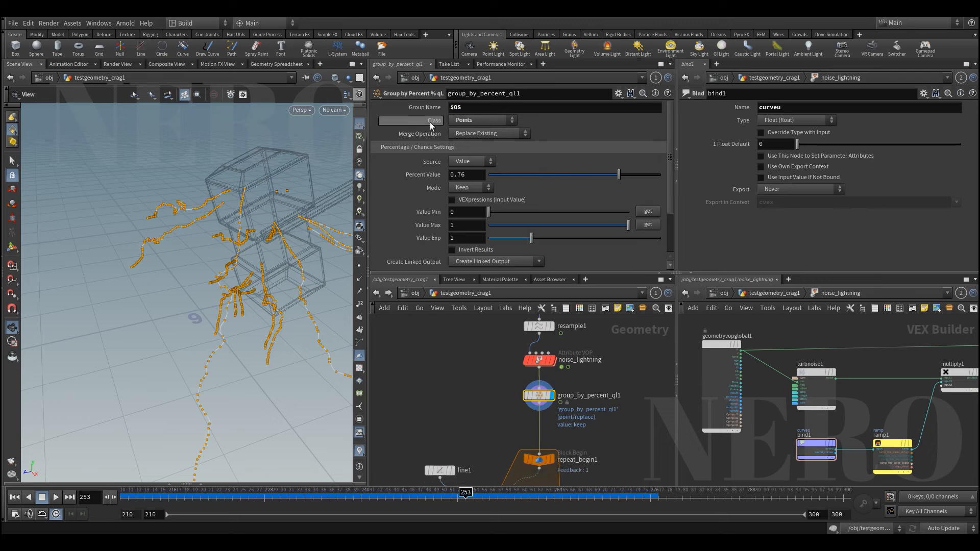
- Rename the Group by Percent node to root
double_click(571, 396)
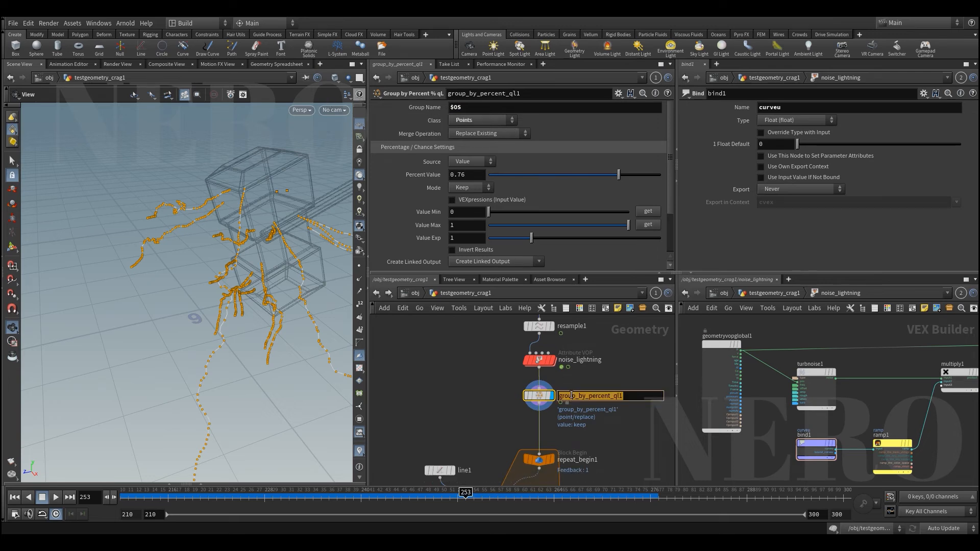
text(root)
key(Return)
drag(479, 388, 570, 405)
- Set the root group's Percent Value to 0.05 and its Seed to 3777
drag(580, 175, 519, 174)
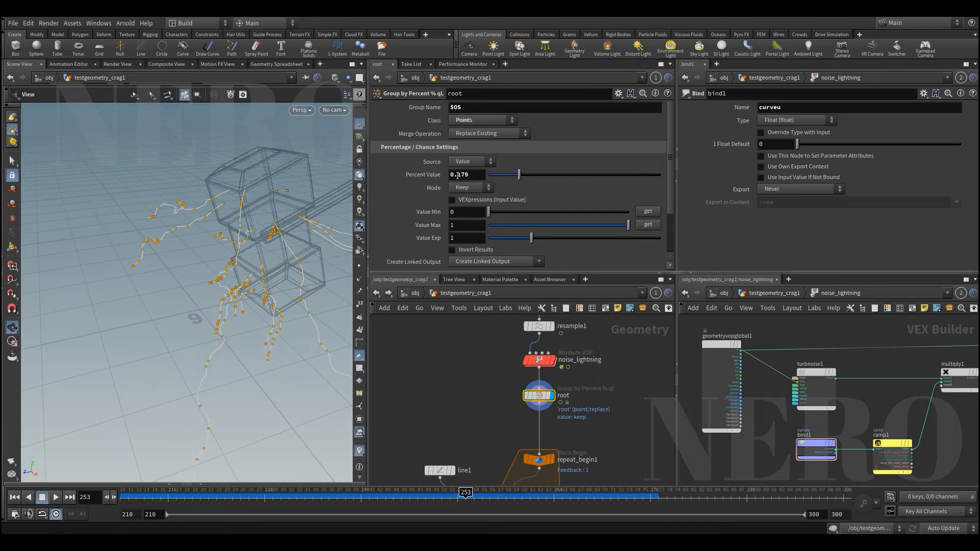
click(485, 334)
drag(262, 224, 244, 255)
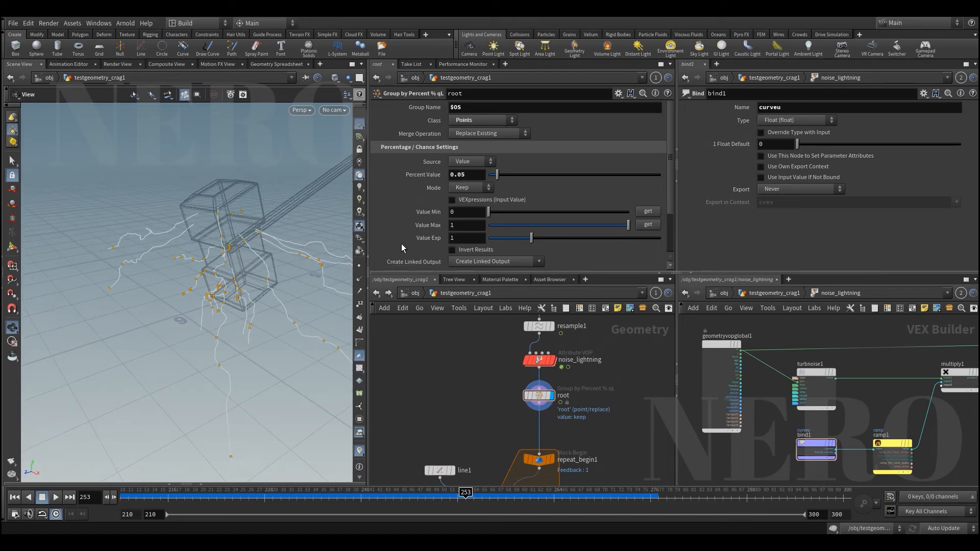
scroll(401, 245, down, 3)
drag(520, 236, 550, 237)
- Display repeat_end1 and set copytopoints1's Target Points to the root group
middle_drag(513, 396, 509, 361)
drag(486, 348, 570, 368)
middle_drag(485, 449, 502, 409)
drag(459, 397, 449, 413)
middle_drag(471, 461, 469, 438)
click(515, 435)
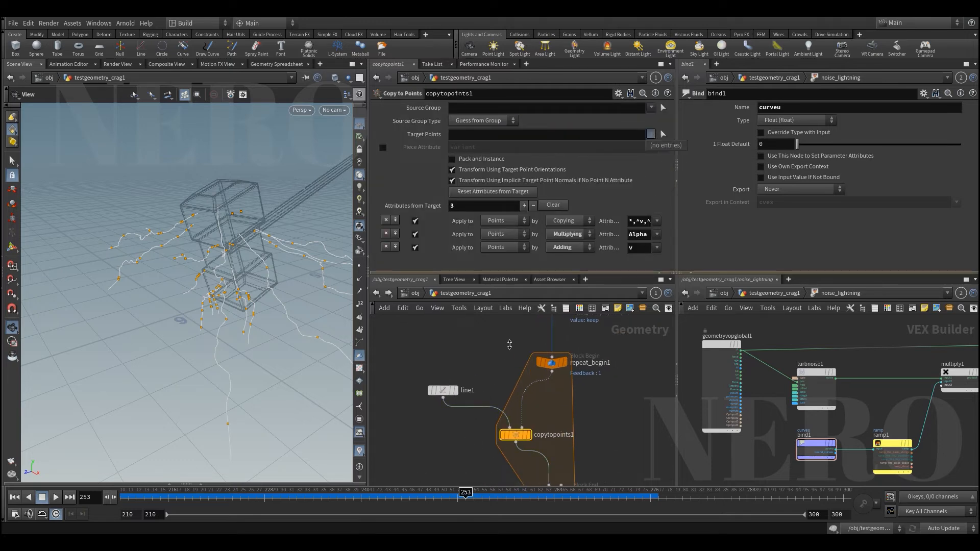
middle_drag(465, 437, 459, 385)
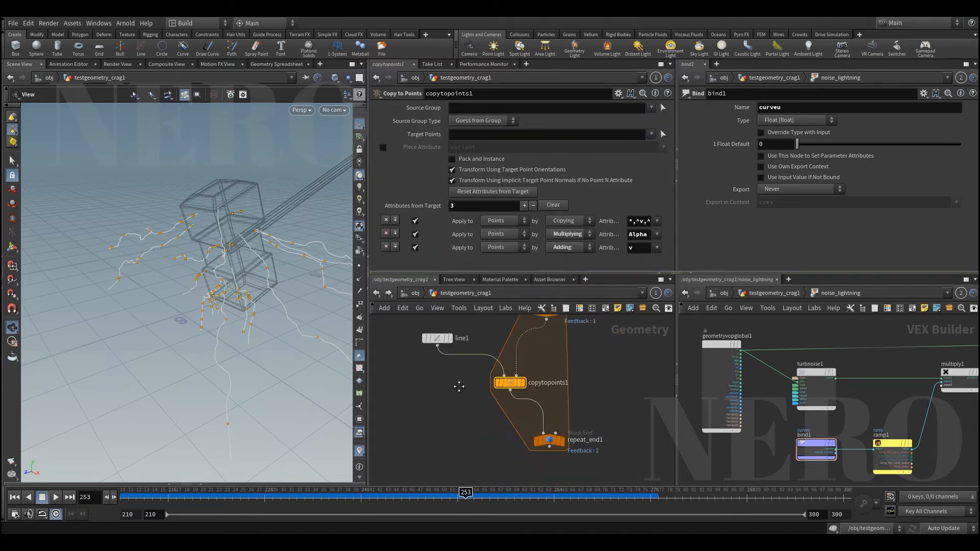
click(561, 442)
middle_drag(556, 399, 553, 411)
drag(463, 431, 561, 360)
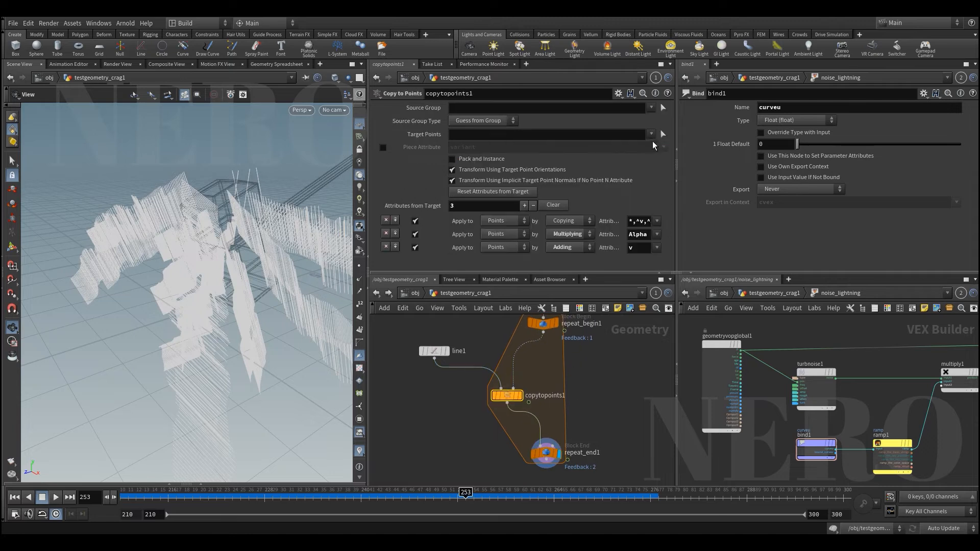
click(655, 145)
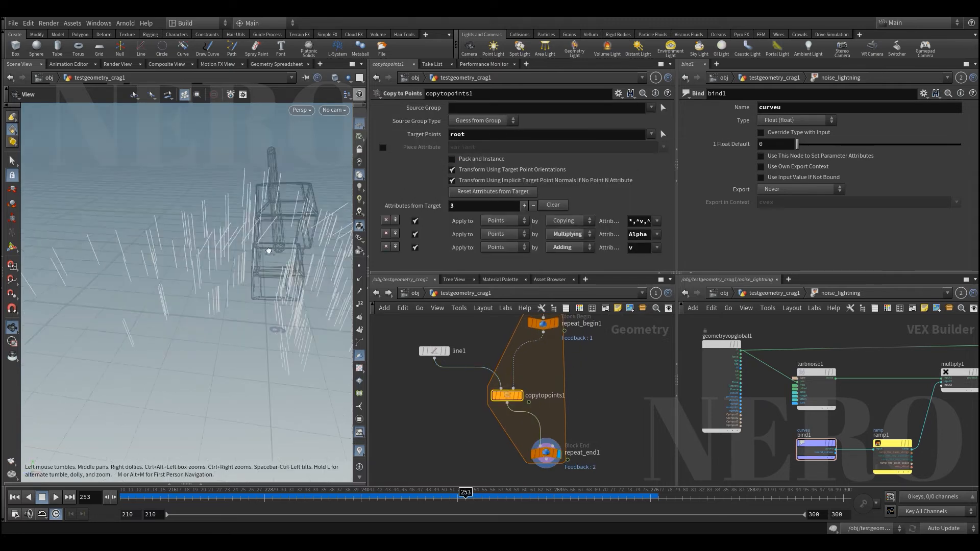
- Lower the root group's Percent Value to 0.025
middle_drag(496, 327, 501, 402)
click(539, 364)
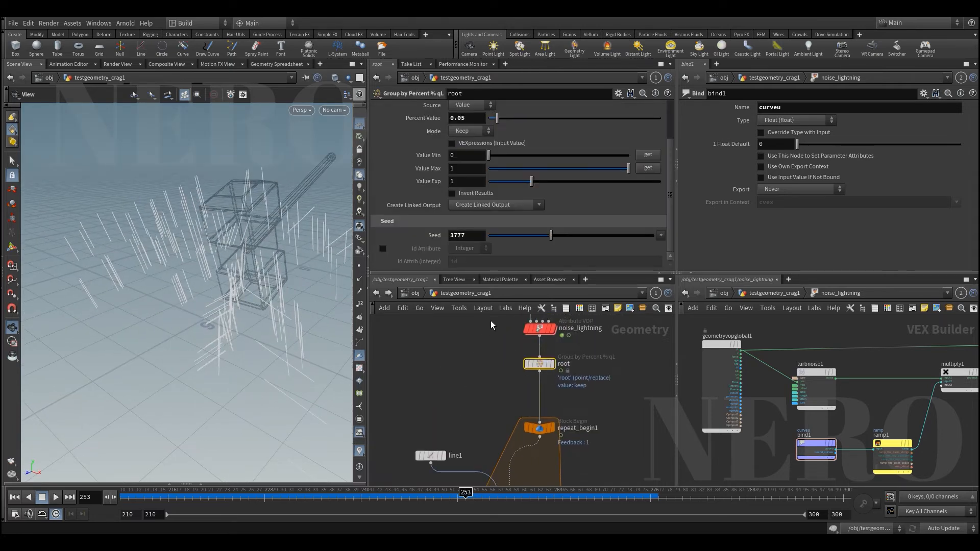
scroll(465, 151, up, 3)
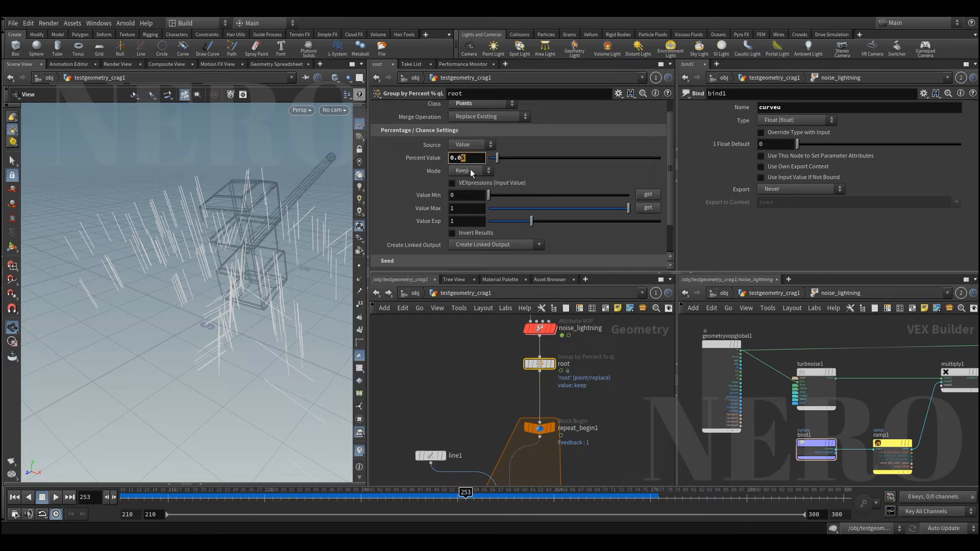
text(25)
key(Return)
- Examine the density and orientation of the copied lines, comparing the loop output with the root group
scroll(248, 231, down, 3)
mouse_move(246, 298)
mouse_down()
mouse_move(267, 268)
mouse_move(248, 281)
mouse_up()
middle_drag(460, 436, 460, 347)
scroll(429, 363, up, 2)
drag(430, 367, 458, 382)
middle_drag(474, 347, 513, 383)
scroll(522, 374, down, 2)
click(556, 356)
drag(240, 276, 176, 281)
click(555, 356)
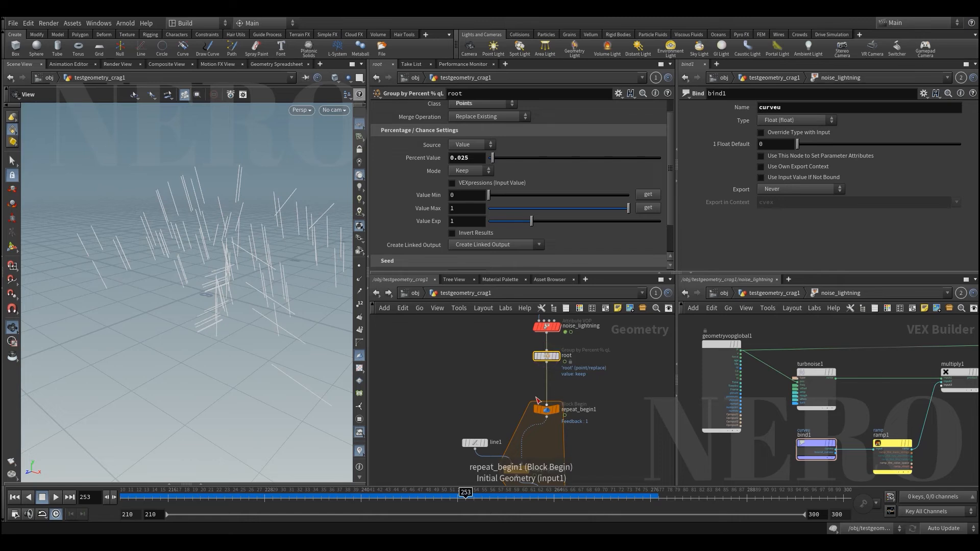
- Move the feedback loop nodes down to make room below the root group and display the root group
scroll(521, 398, up, 1)
middle_drag(520, 400, 519, 345)
drag(473, 450, 547, 418)
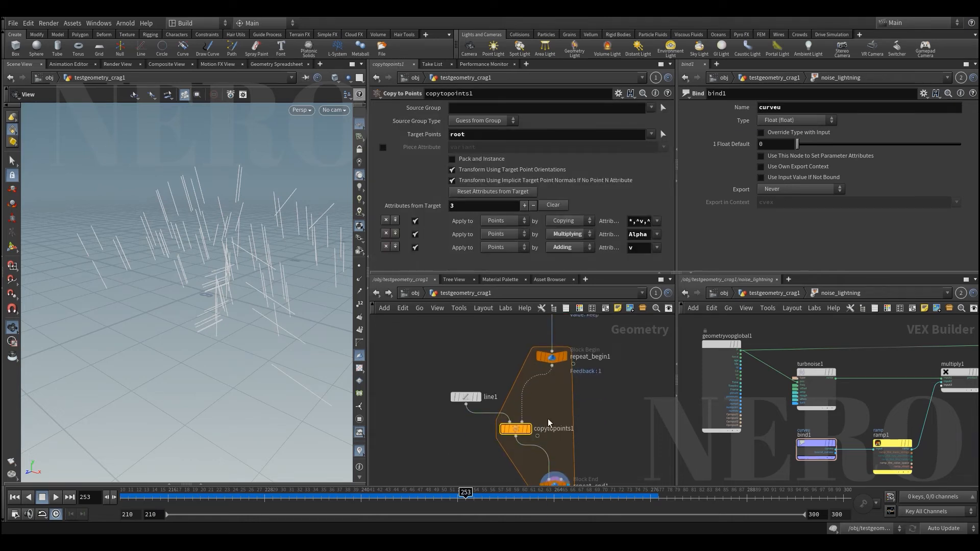
middle_drag(580, 392, 577, 438)
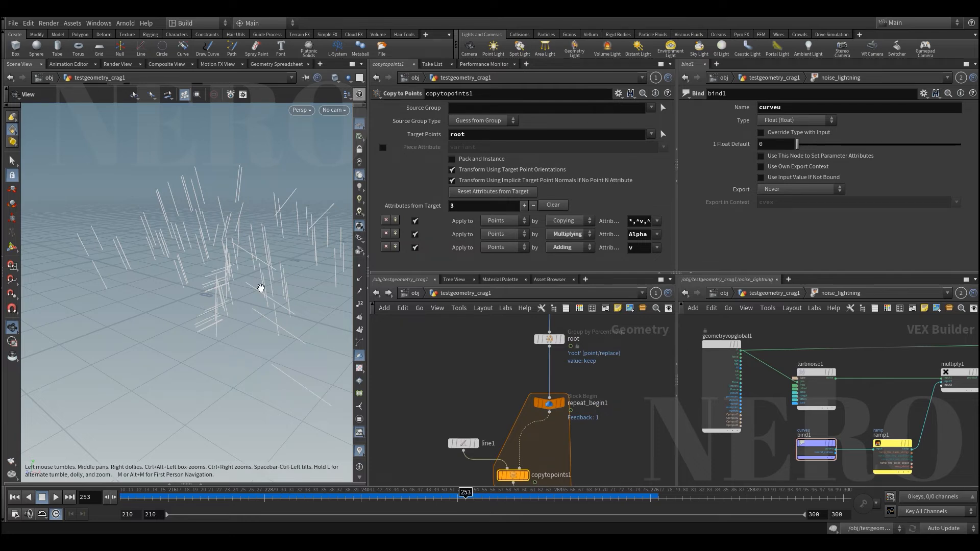
middle_drag(507, 425, 505, 439)
click(546, 352)
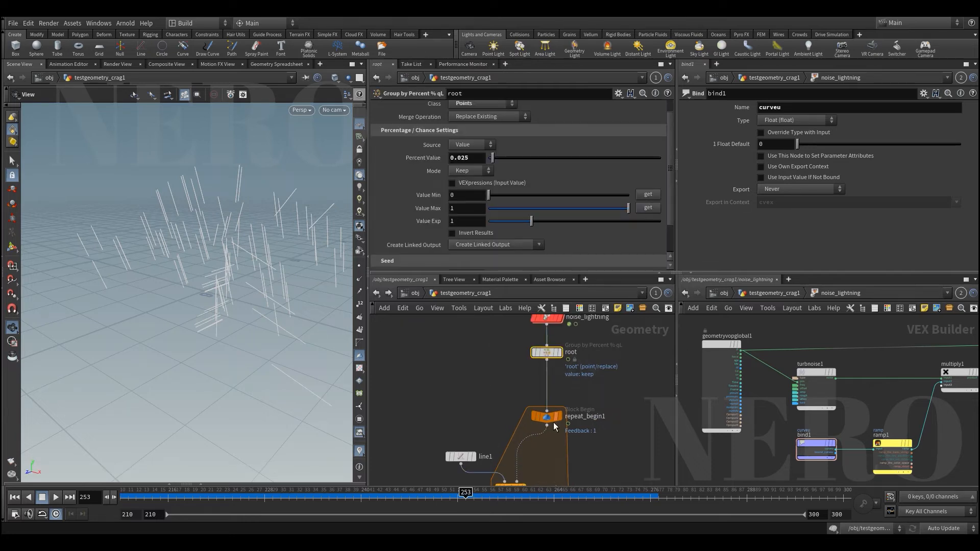
drag(553, 422, 557, 462)
key(Tab)
key(Escape)
click(560, 353)
- Insert a PolyFrame between the root group and repeat_begin1 and display it
key(Tab)
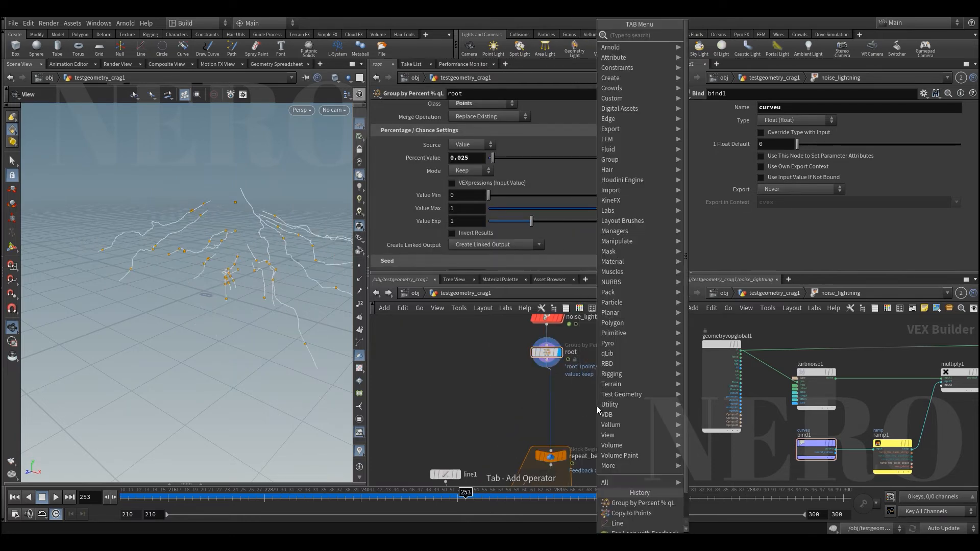
text(polyf)
key(Return)
click(596, 405)
drag(598, 409, 548, 389)
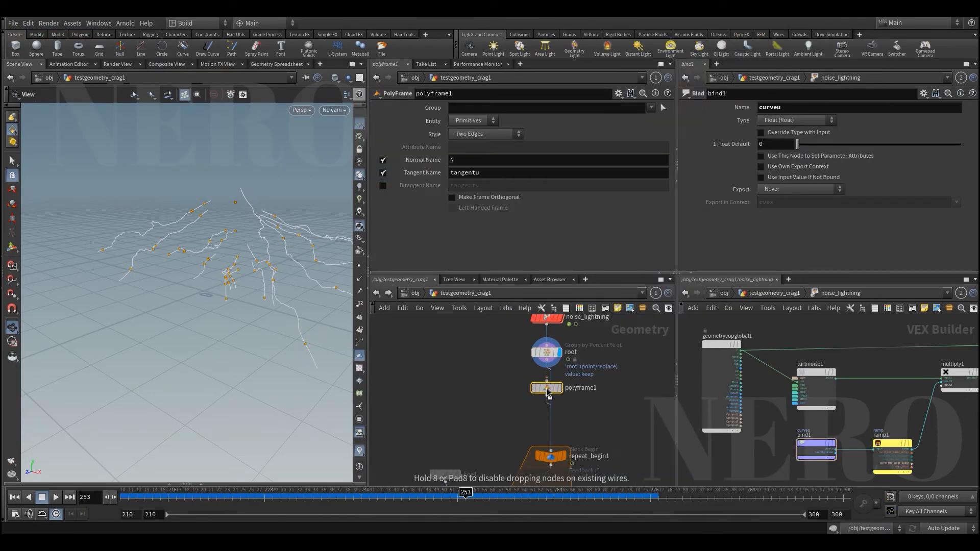
click(560, 385)
- Disable polyframe1's Normal Name, set its Tangent Name to N, and show point normals in the viewport
click(383, 160)
double_click(464, 173)
text(N)
key(Return)
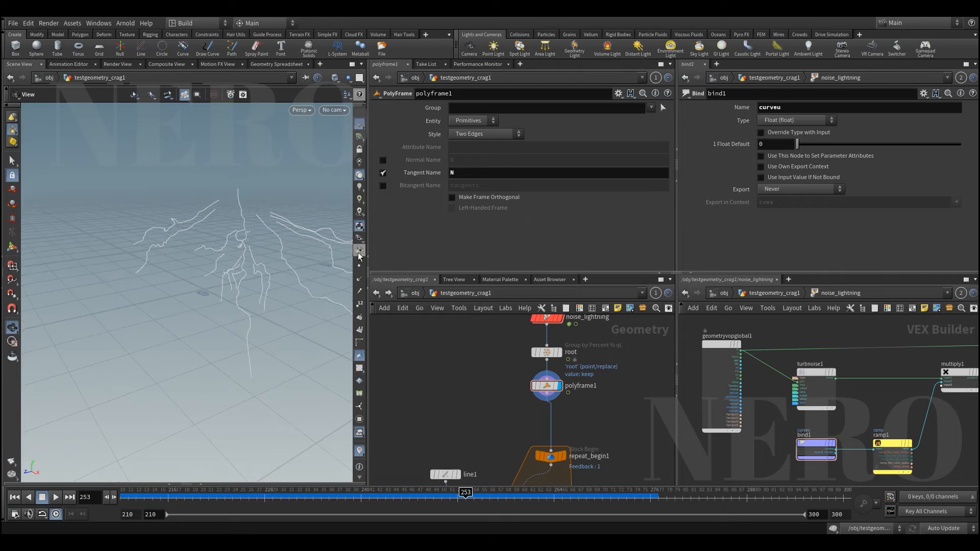
click(359, 279)
drag(295, 272, 309, 185)
- Insert an Attribute Wrangle between polyframe1 and repeat_begin1 and display it
key(Tab)
text(aw)
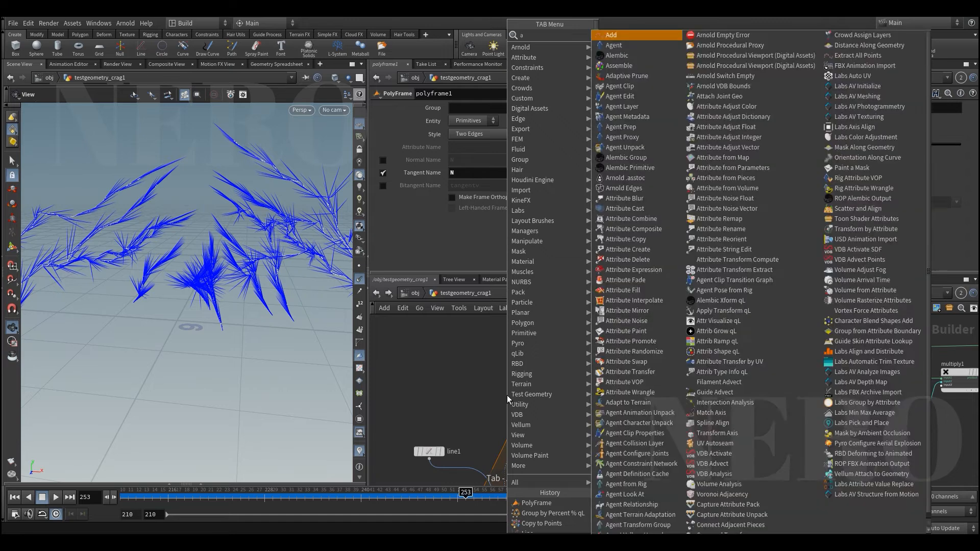
key(Return)
key(Return)
drag(507, 395, 531, 394)
- Rename the new wrangle negate_N and colour its node red
double_click(561, 394)
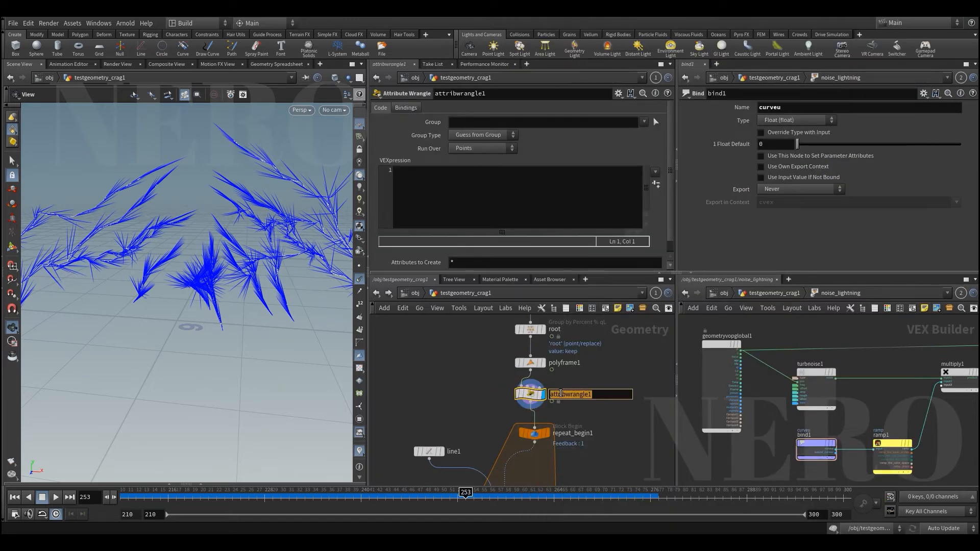
text(negate_N)
key(Return)
key(c)
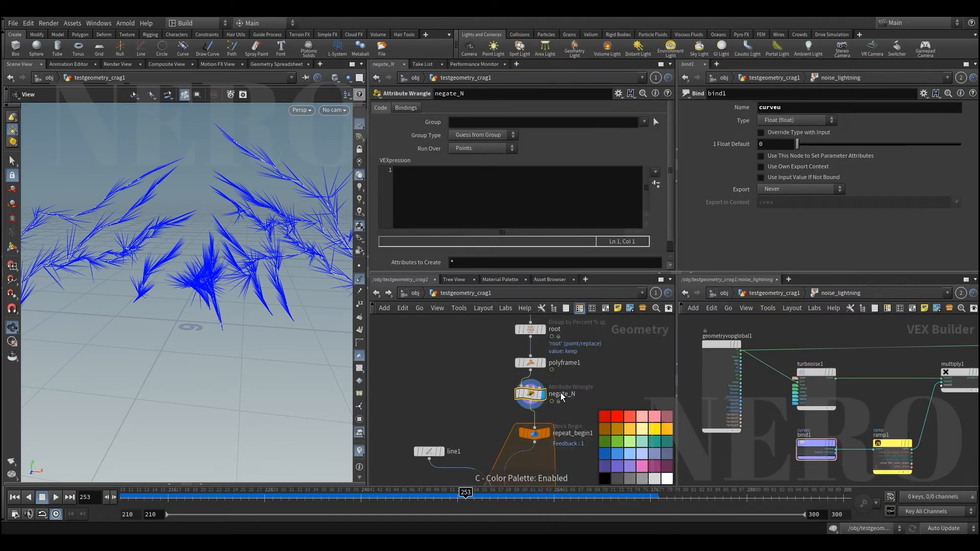
click(626, 412)
key(c)
- Reverse the normals in negate_N with the expression @N = -@N;
click(497, 207)
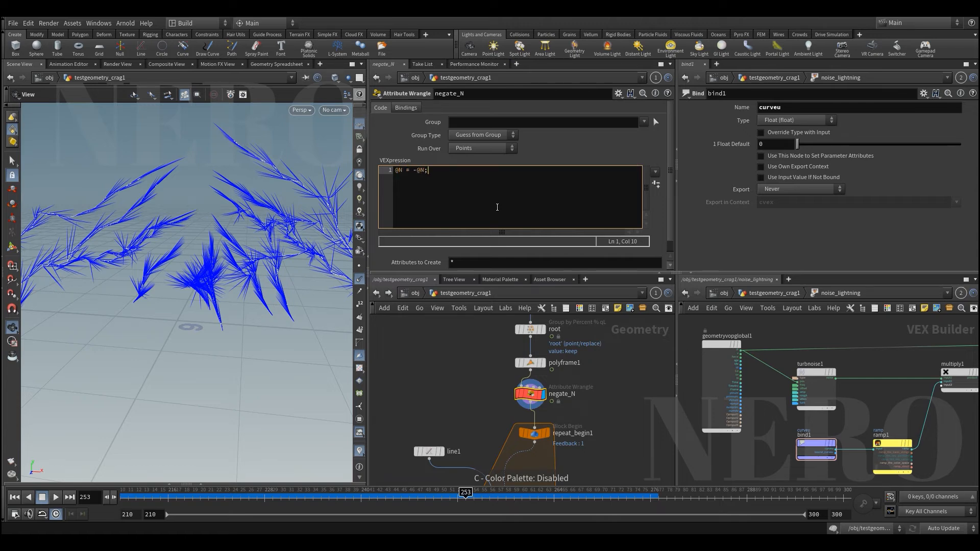
drag(276, 245, 218, 216)
right_drag(218, 217, 239, 230)
drag(239, 230, 227, 250)
- Display the output of repeat_end1 and show negate_N as a template behind the copied lines
middle_drag(491, 410, 488, 361)
scroll(489, 361, up, 1)
ctrl+drag(538, 386, 533, 403)
middle_drag(478, 386, 487, 360)
drag(429, 386, 414, 425)
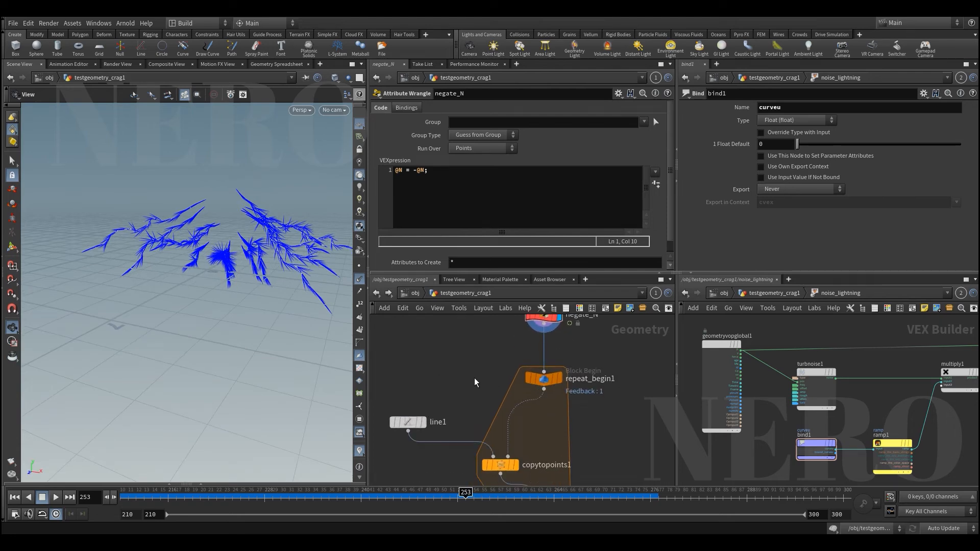
scroll(474, 377, down, 2)
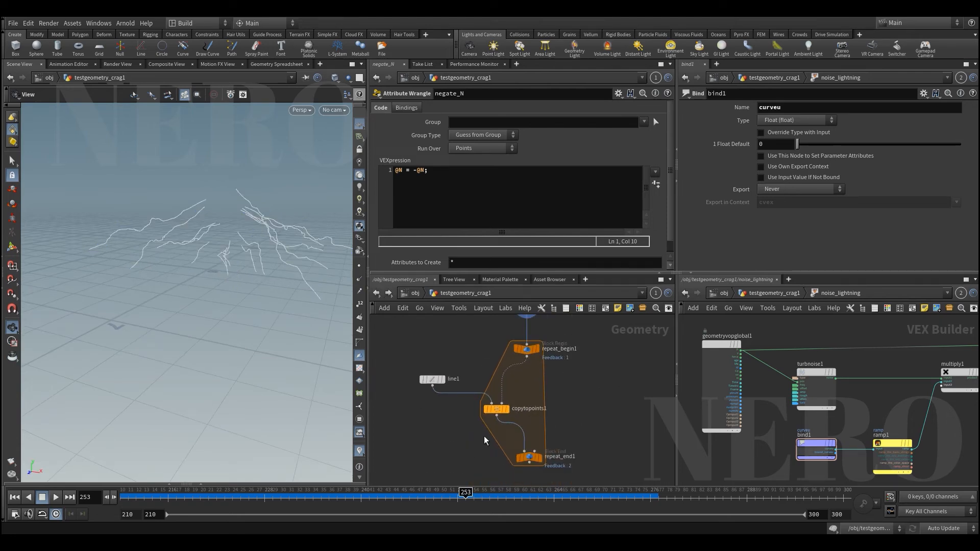
click(528, 456)
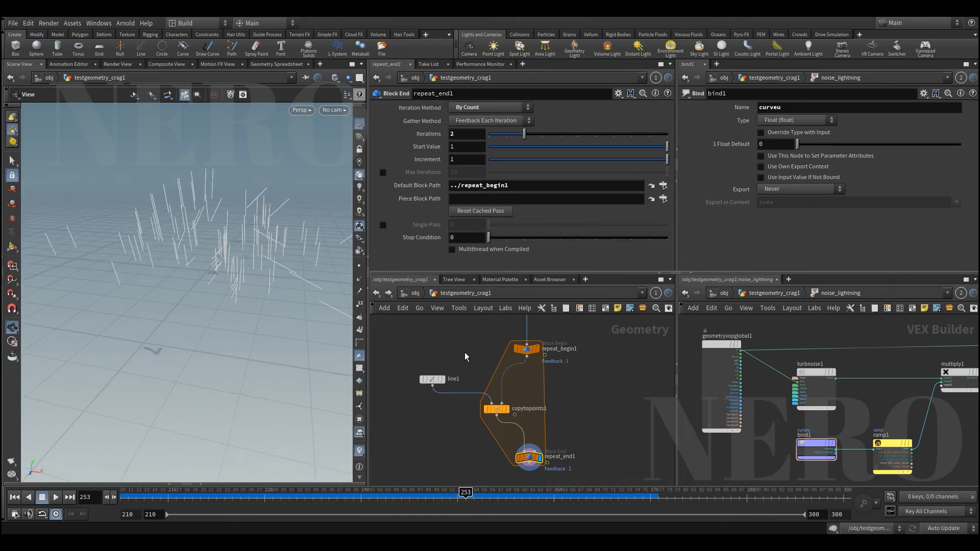
middle_drag(464, 352, 468, 422)
click(538, 374)
drag(279, 277, 318, 267)
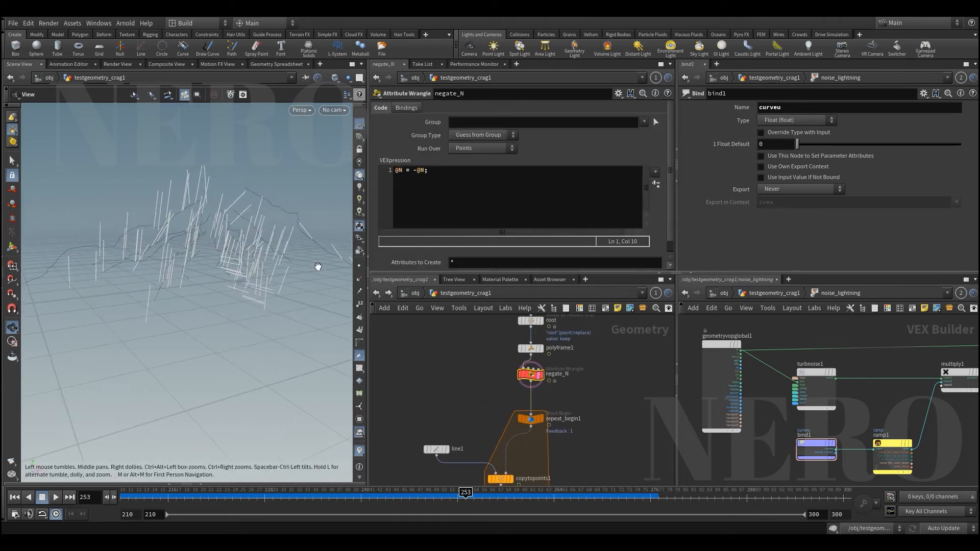
middle_drag(509, 426, 505, 376)
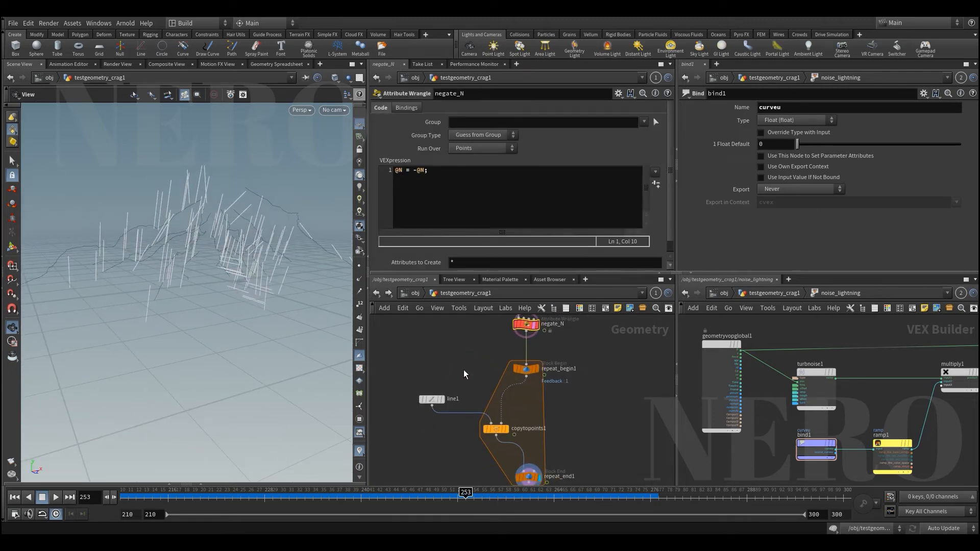
scroll(495, 405, up, 1)
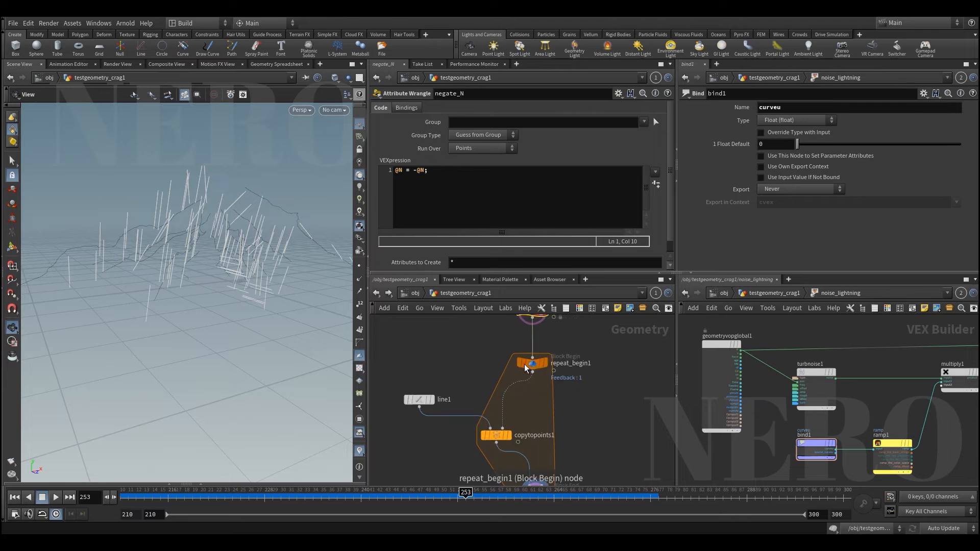
- Compare the point attributes of repeat_begin1 with those of negate_N, checking for N inside the loop
middle_click(513, 363)
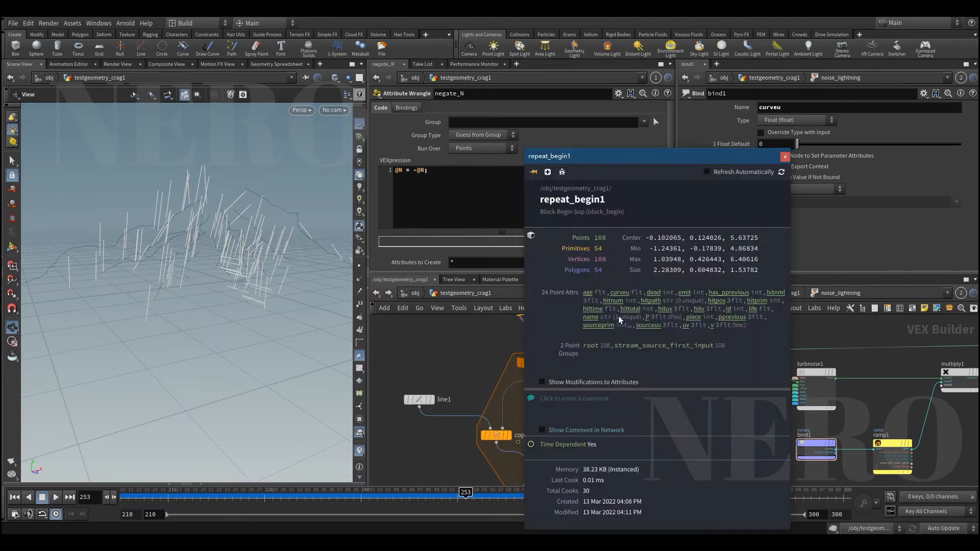
click(520, 363)
click(545, 362)
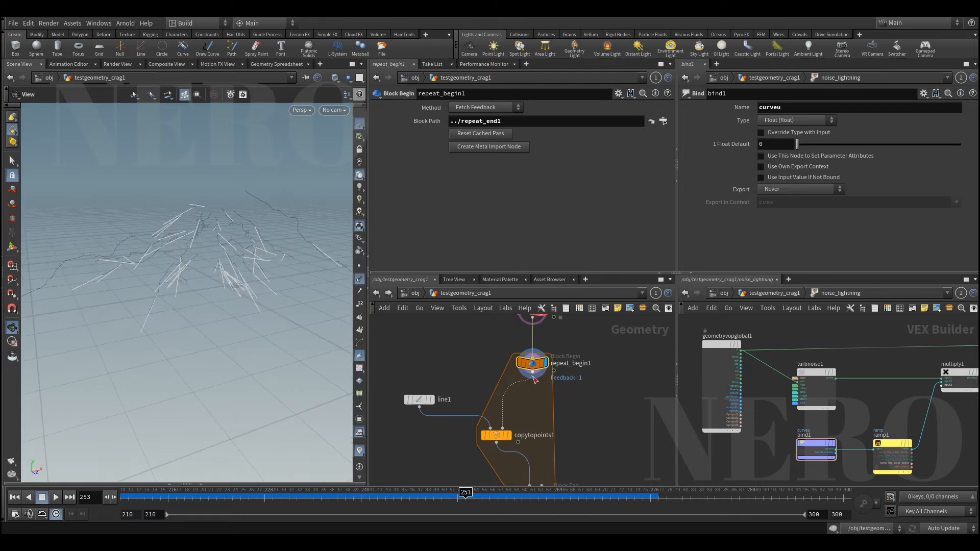
middle_click(516, 359)
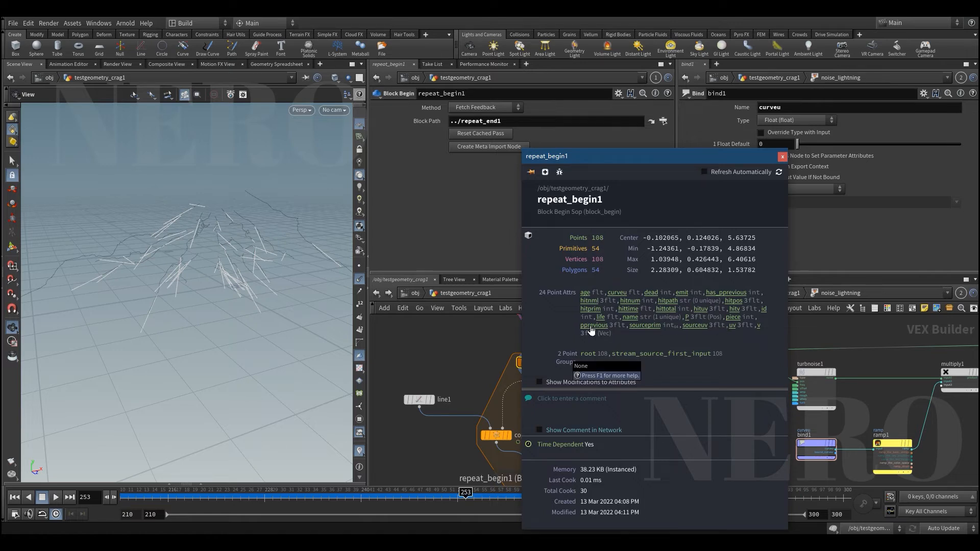
click(454, 348)
scroll(472, 344, down, 2)
middle_drag(481, 337, 482, 360)
click(515, 344)
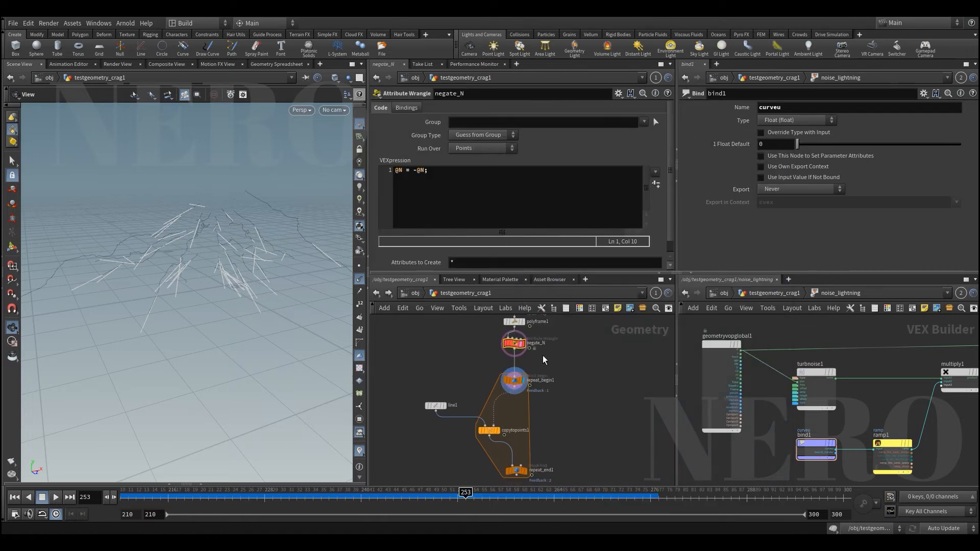
click(520, 344)
middle_click(512, 344)
click(445, 347)
- Move polyframe1 and negate_N inside the loop, between repeat_begin1 and copytopoints1, and display repeat_end1
middle_drag(489, 342, 486, 346)
drag(540, 355, 593, 395)
drag(512, 385, 514, 343)
drag(589, 376, 517, 375)
middle_drag(492, 394, 493, 369)
drag(473, 441, 569, 470)
key(r)
middle_drag(455, 348, 465, 417)
drag(555, 358, 555, 358)
mouse_move(225, 278)
mouse_down()
mouse_move(280, 284)
mouse_move(210, 278)
mouse_move(218, 280)
mouse_up()
middle_drag(475, 424, 487, 368)
click(517, 378)
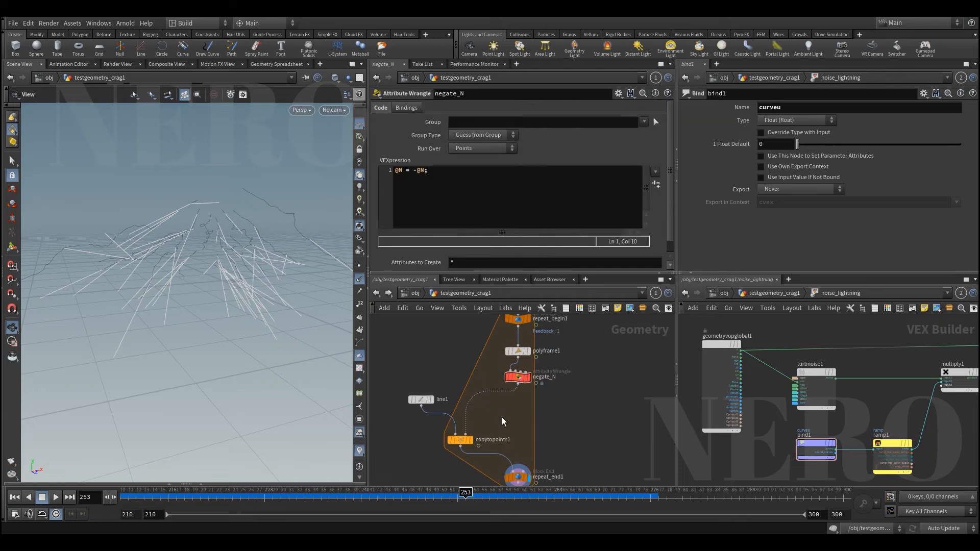
- Reduce the length of line1 to shorten the copied branches, and tidy the loop's node layout
key(Tab)
key(Escape)
click(421, 399)
click(464, 148)
key(BackSpace)
text(1)
key(Return)
drag(284, 269, 303, 279)
drag(477, 365, 562, 412)
drag(424, 401, 423, 414)
middle_drag(481, 389, 475, 396)
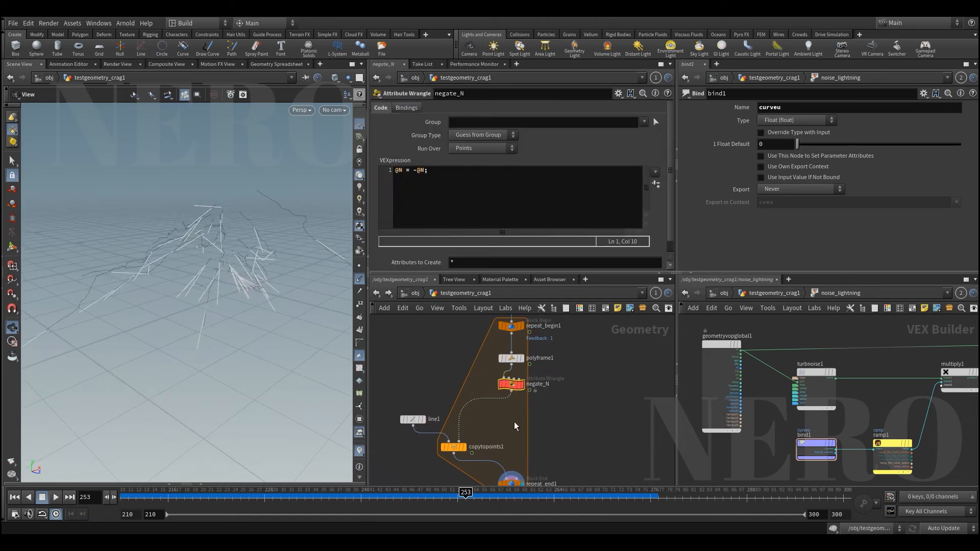
- Rename the existing attribrandomize1 node below modify_N to randomize_N and colour it red
key(Tab)
key(Escape)
scroll(513, 421, down, 3)
scroll(514, 422, up, 6)
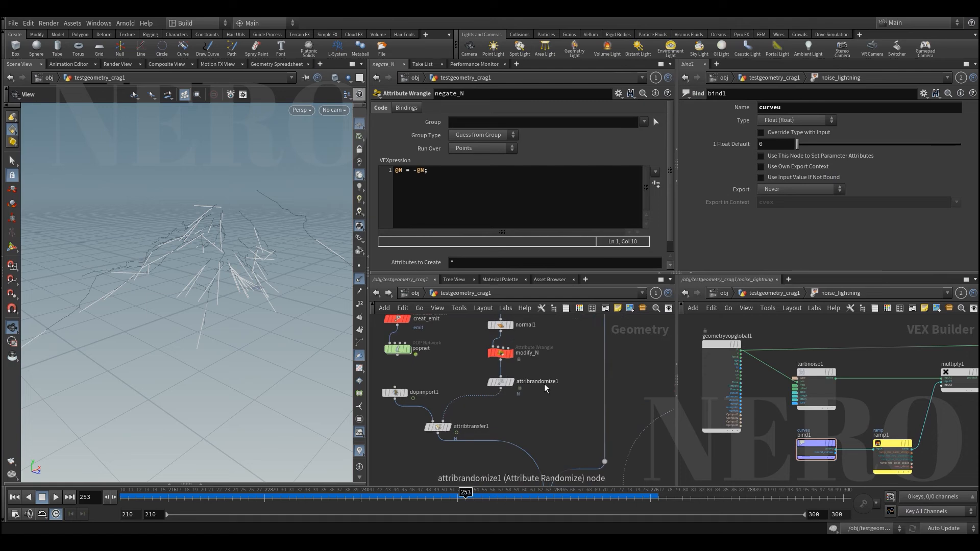
click(493, 381)
double_click(537, 382)
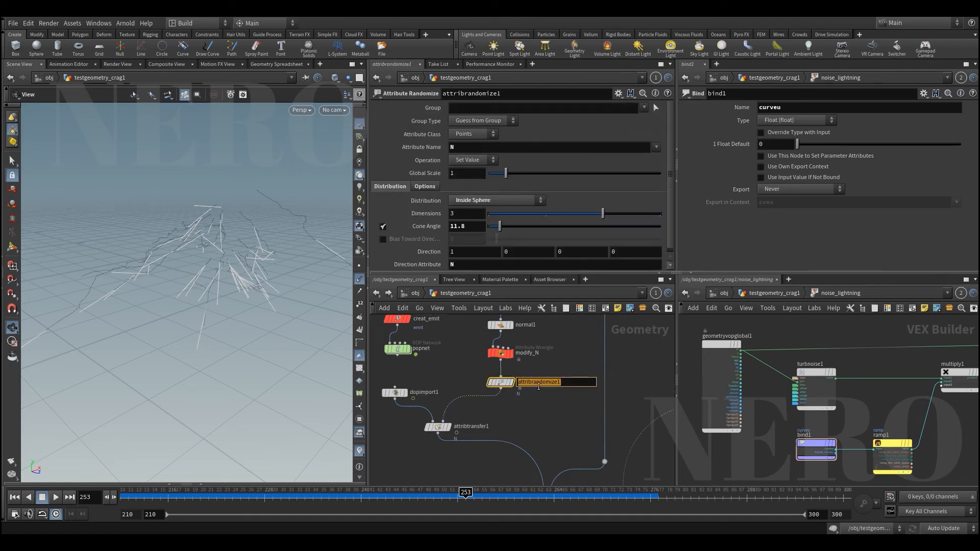
text(ran)
key(Return)
key(c)
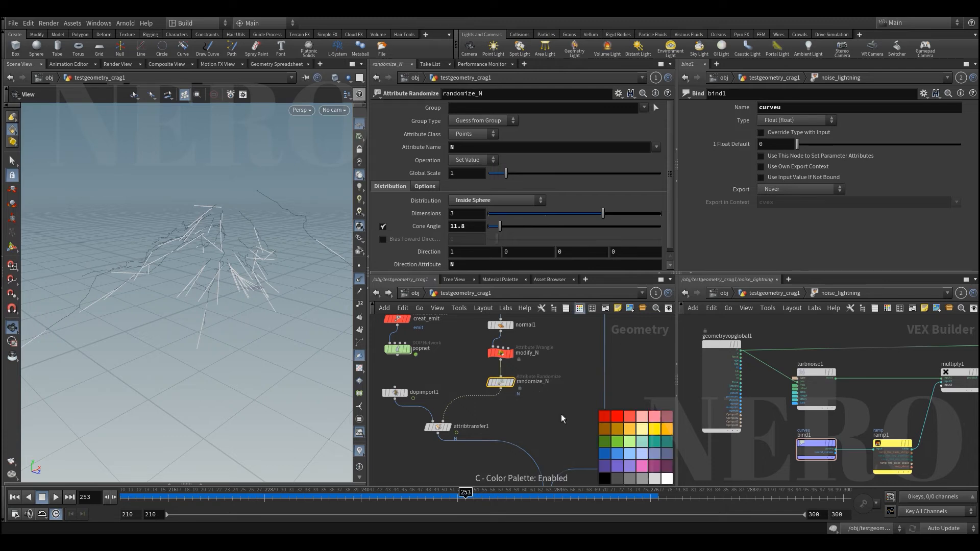
click(632, 412)
key(c)
- Copy randomize_N into the loop directly after negate_N and display the copy
key(ctrl+c)
scroll(538, 399, down, 5)
middle_drag(473, 471, 476, 408)
scroll(486, 405, up, 3)
scroll(487, 406, up, 3)
key(ctrl+v)
mouse_move(489, 403)
mouse_down()
mouse_move(477, 377)
mouse_move(478, 392)
mouse_move(488, 391)
mouse_up()
middle_drag(424, 380, 458, 374)
click(529, 383)
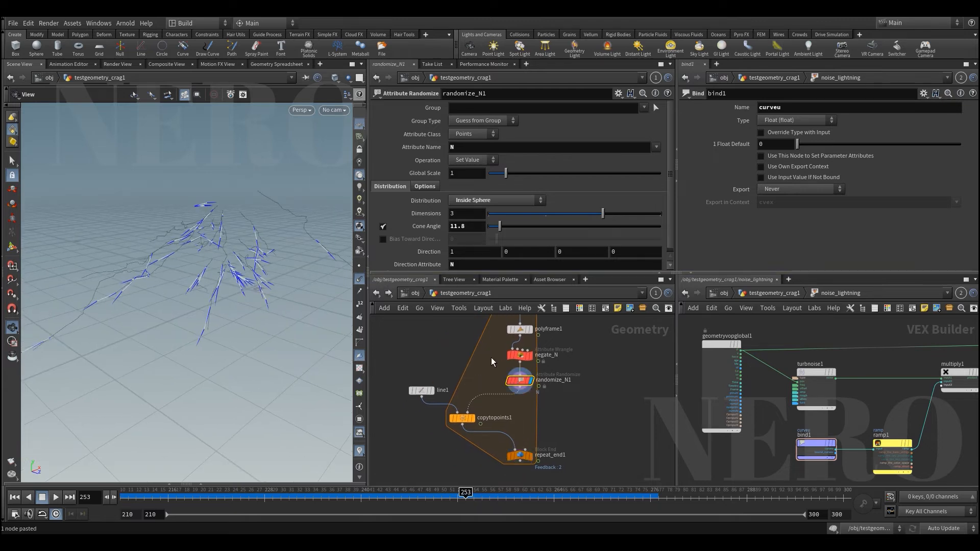
- Set randomize_N1's Cone Angle to 32.7 and display the repeat_end1 output
click(518, 355)
click(520, 380)
mouse_move(512, 229)
mouse_down()
mouse_move(532, 229)
mouse_move(519, 230)
mouse_up()
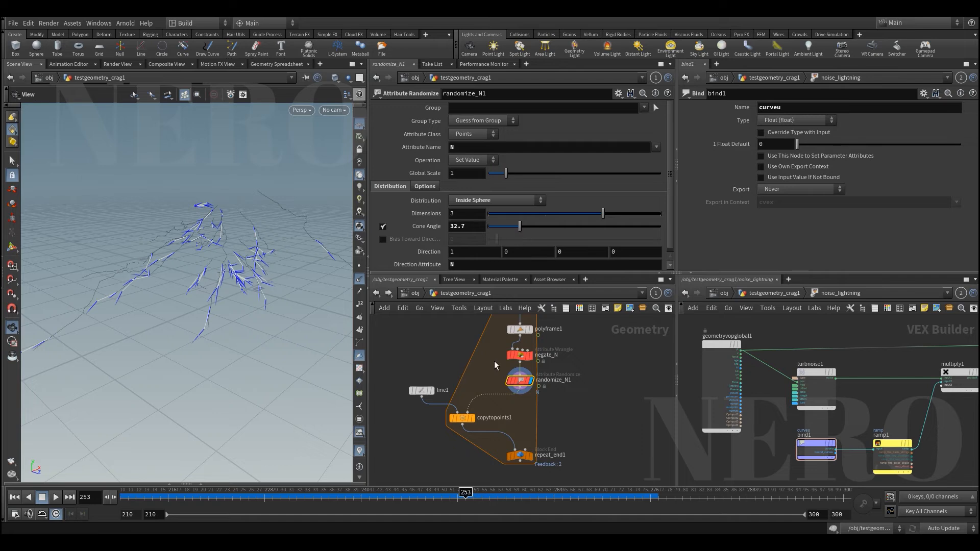
middle_drag(477, 371, 485, 356)
scroll(452, 360, down, 2)
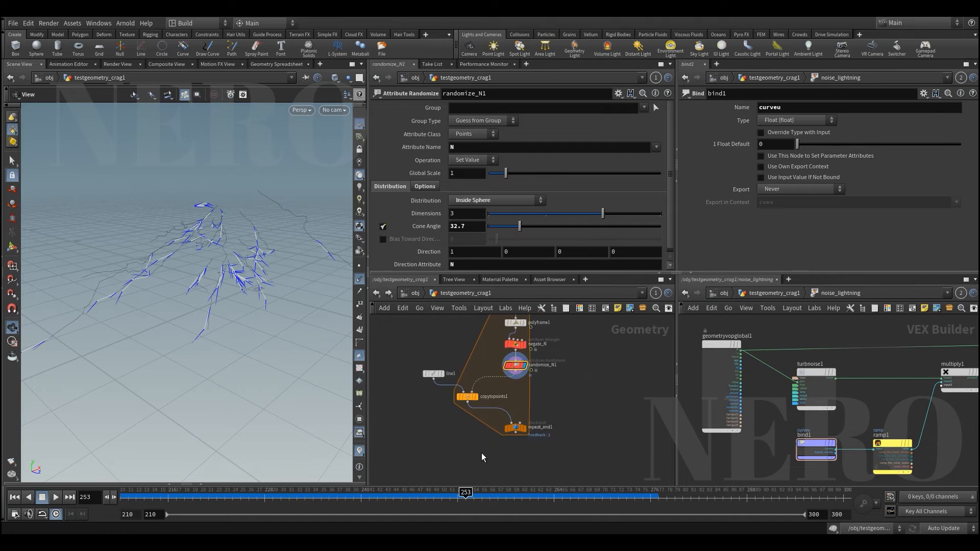
click(514, 429)
key(r)
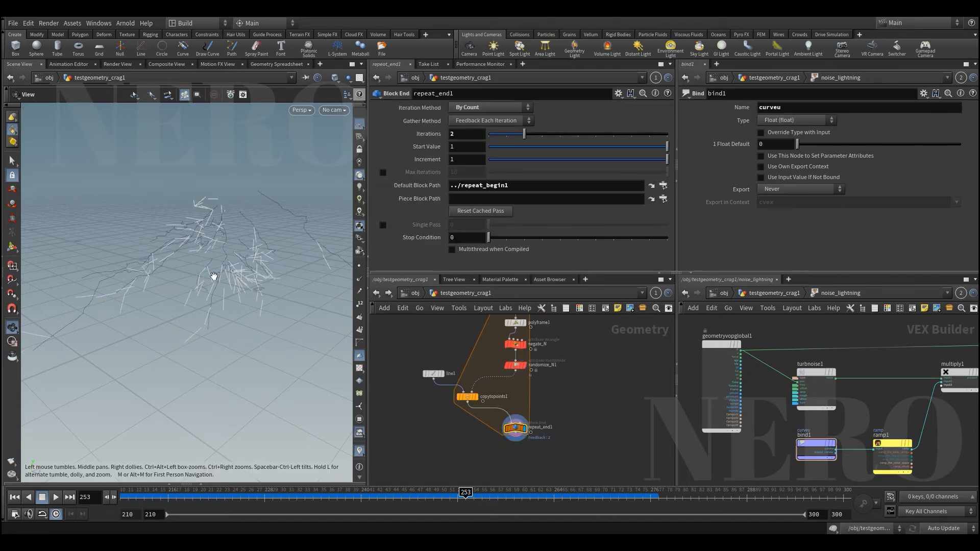
- Try a wider Cone Angle on randomize_N1 and undo the change
click(515, 366)
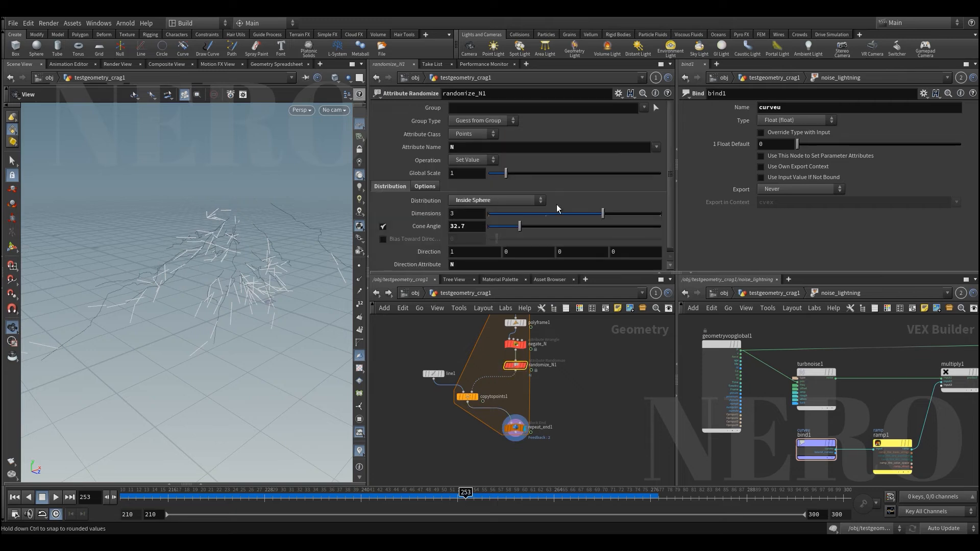
drag(512, 227, 581, 228)
key(ctrl+z)
- Move repeat_end1 down and insert a Merge between copytopoints1 and repeat_end1
middle_drag(457, 387, 465, 345)
drag(524, 389, 524, 413)
middle_drag(545, 349, 543, 384)
click(473, 391)
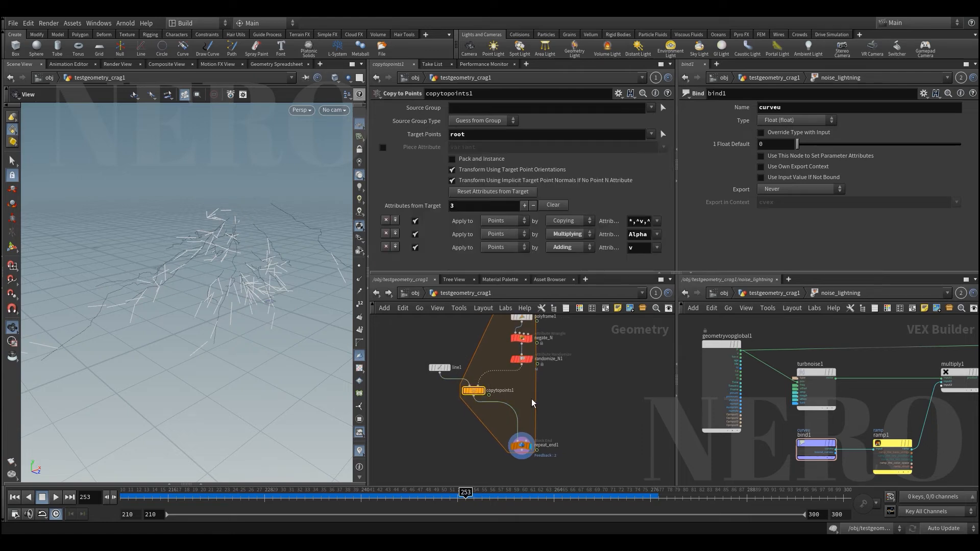
scroll(503, 418, up, 1)
key(Tab)
text(merge)
key(Return)
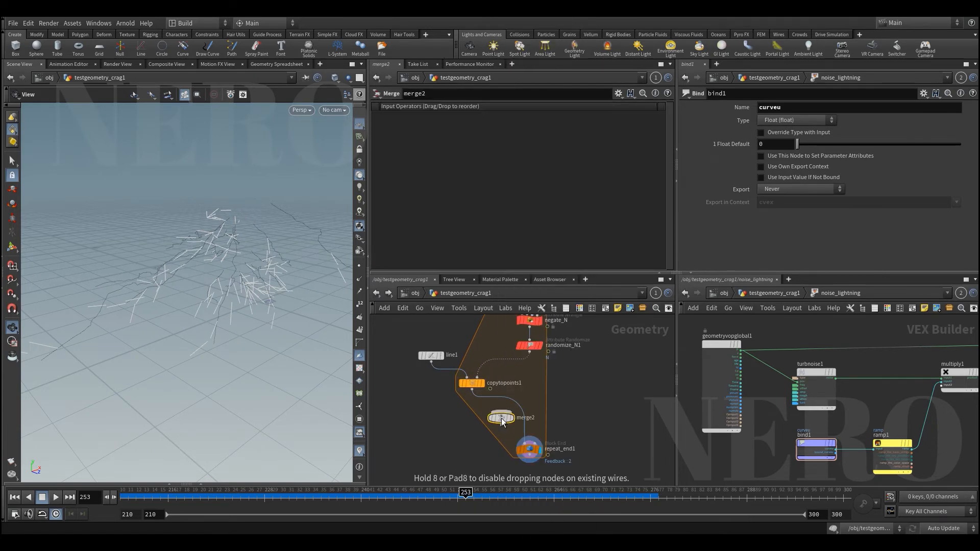
click(530, 421)
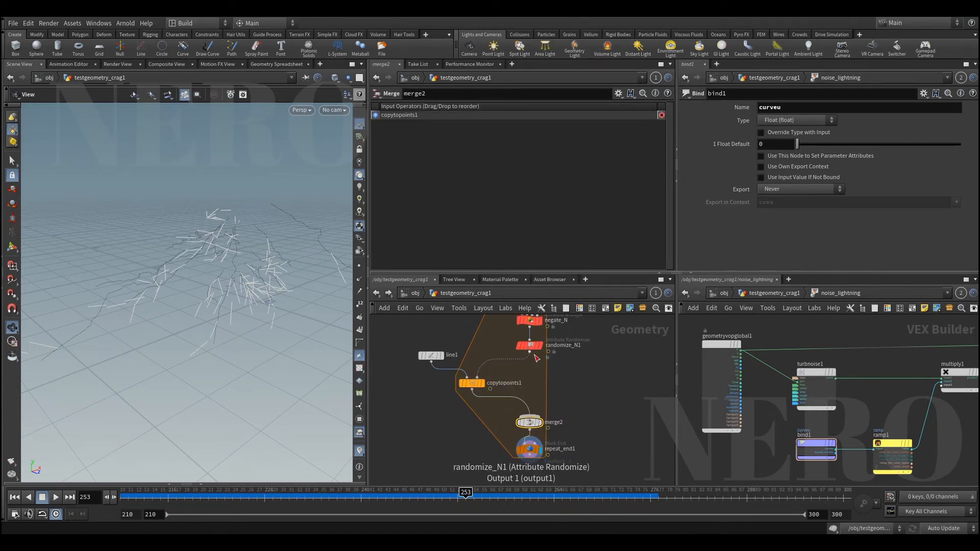
- Shift the normal-editing nodes aside and wire repeat_begin1 into merge2 to combine the incoming strands with the copied lines
middle_drag(568, 361, 565, 379)
drag(510, 334, 508, 363)
click(577, 343)
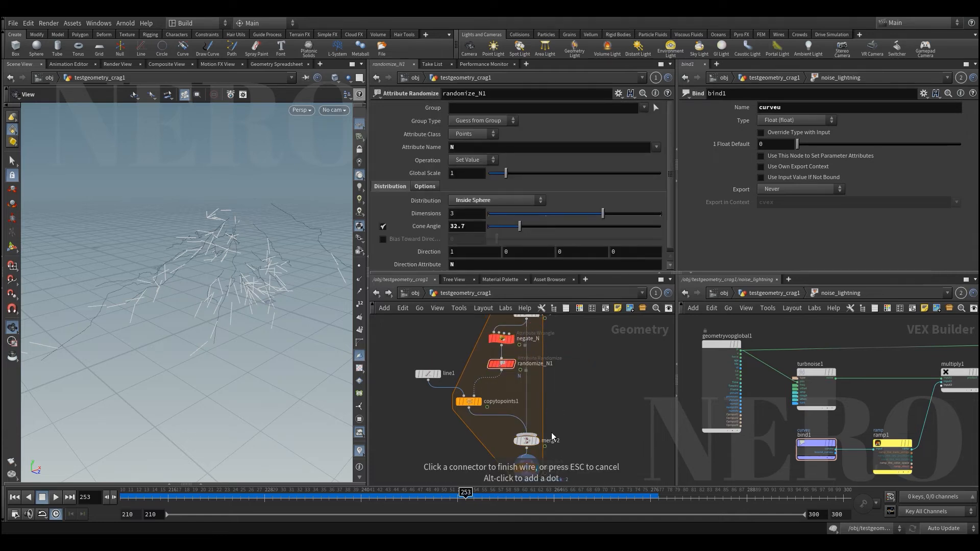
middle_drag(580, 366, 591, 432)
middle_drag(485, 342, 481, 304)
click(543, 352)
scroll(493, 370, down, 1)
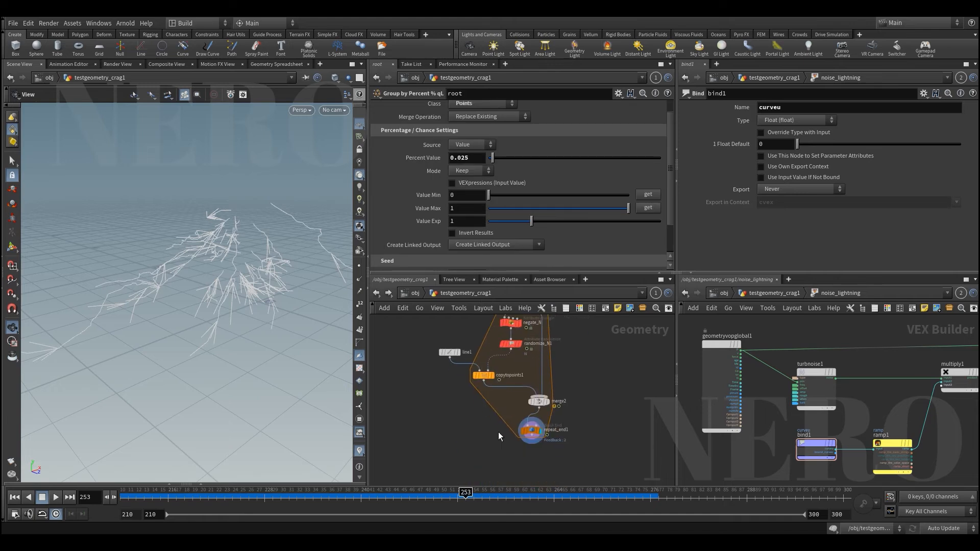
- Set repeat_end1's Iterations to 2
click(534, 436)
mouse_move(524, 138)
mouse_down()
mouse_move(575, 139)
mouse_move(522, 139)
mouse_up()
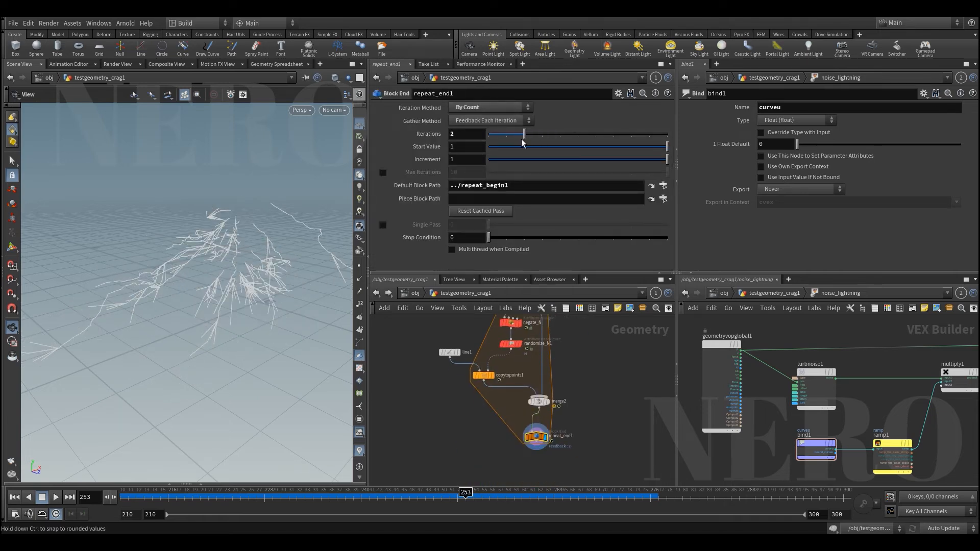
scroll(450, 397, up, 2)
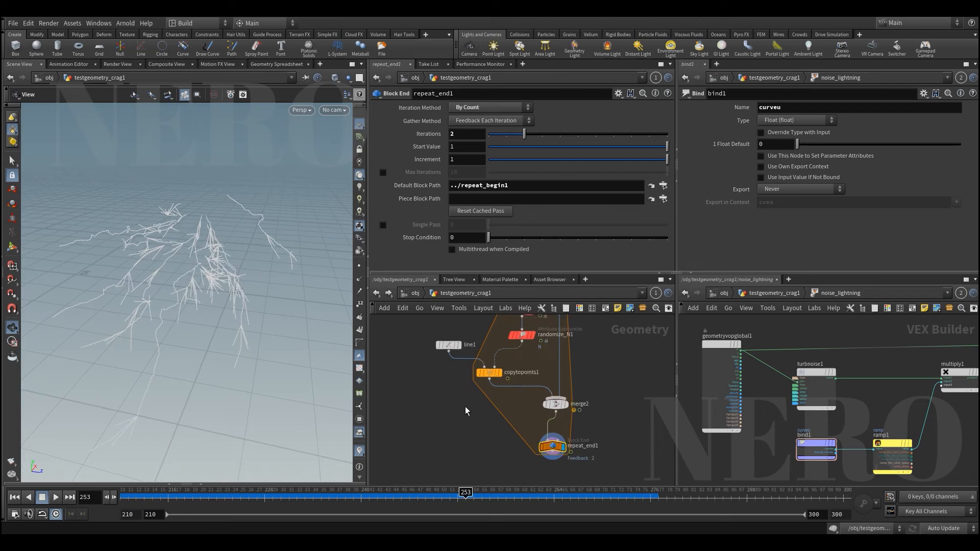
- Display the copytopoints1 output and examine the straight branch lines in the viewport
click(489, 372)
drag(542, 368, 575, 366)
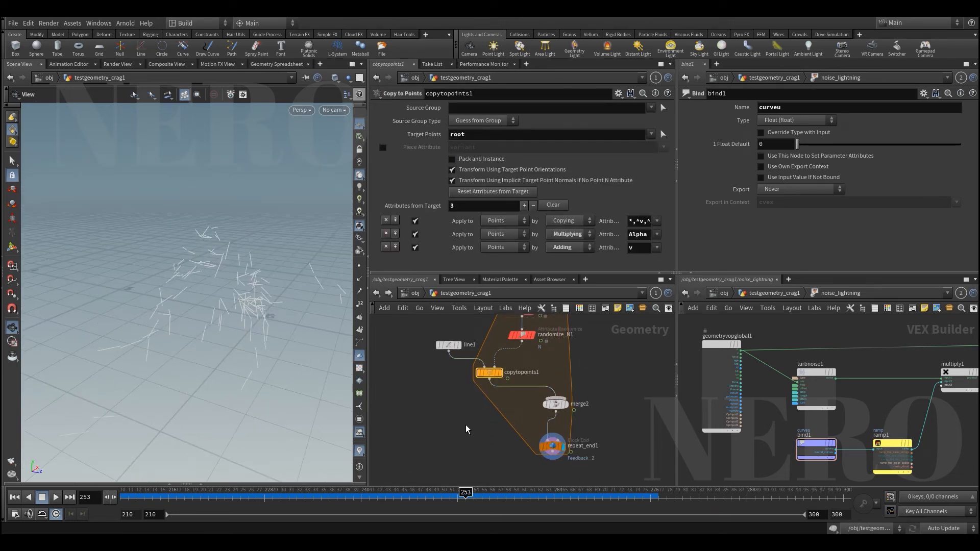
scroll(465, 412, up, 2)
scroll(516, 401, down, 3)
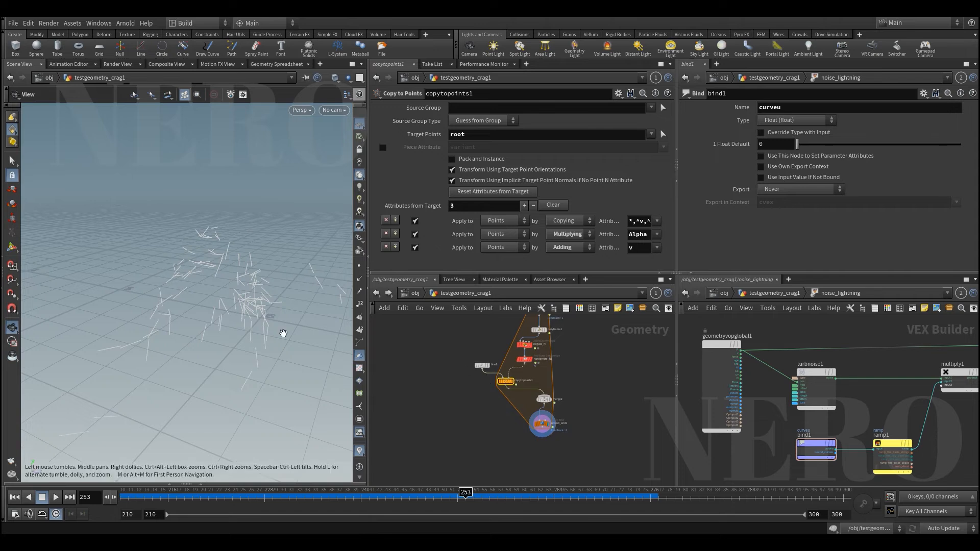
- Copy the resample1, noise_lightning and root nodes located above the loop
middle_drag(455, 348, 468, 448)
scroll(503, 361, down, 3)
scroll(503, 361, up, 3)
middle_drag(503, 361, 500, 427)
middle_drag(503, 476, 500, 381)
scroll(494, 408, up, 3)
click(527, 413)
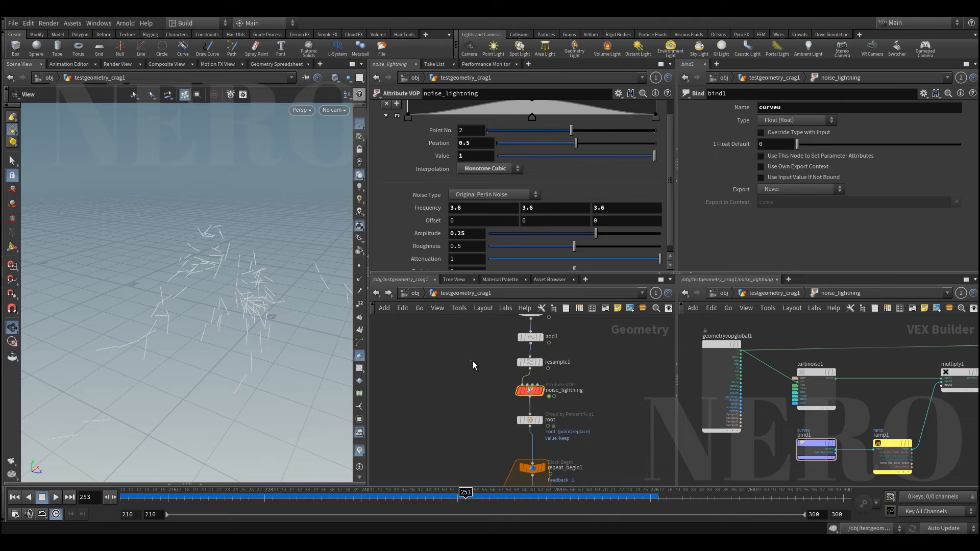
drag(472, 360, 596, 403)
drag(489, 360, 596, 406)
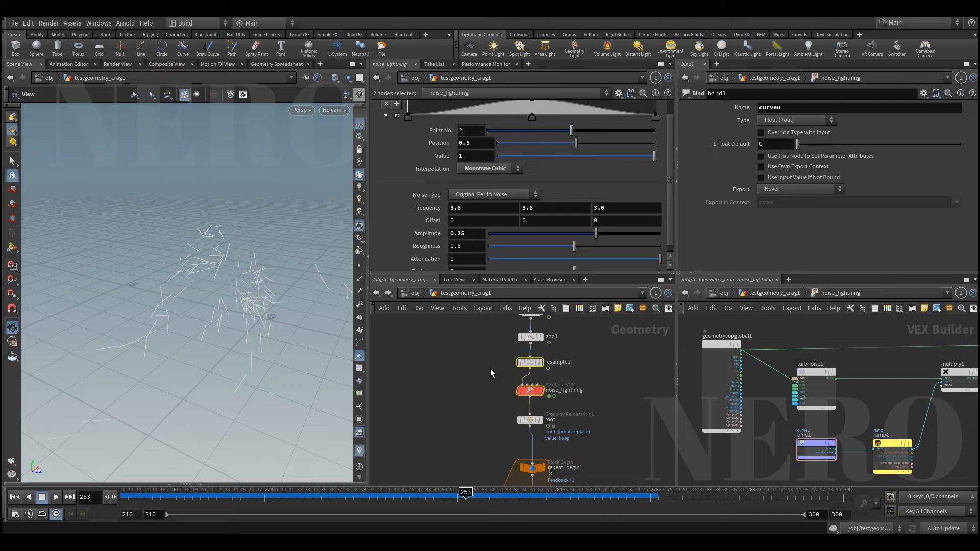
shift+click(529, 420)
key(ctrl+c)
- Paste the copied nodes, wire them in between copytopoints1 and merge2, and display the output of resample2, then root1
scroll(474, 420, down, 3)
key(ctrl+v)
drag(488, 346, 492, 363)
click(448, 384)
key(r)
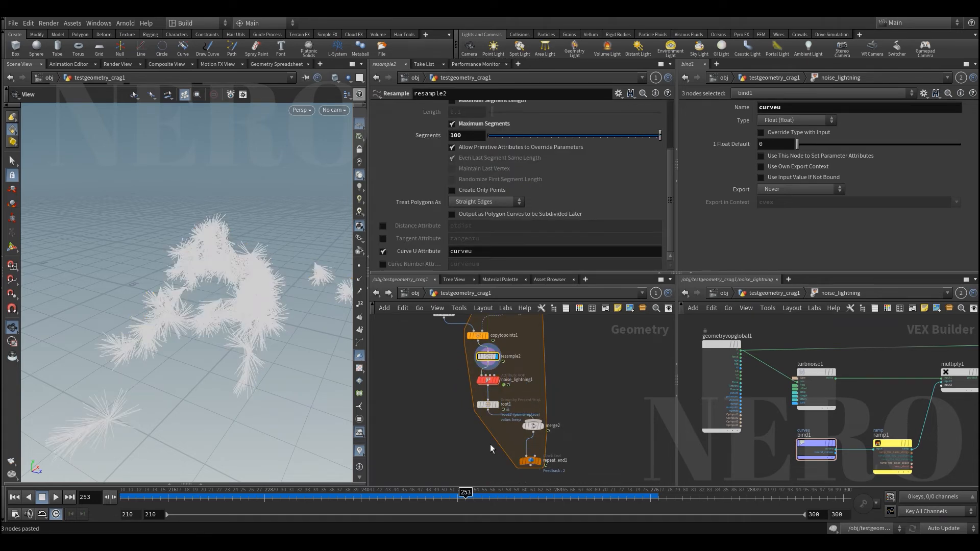
drag(490, 444, 536, 465)
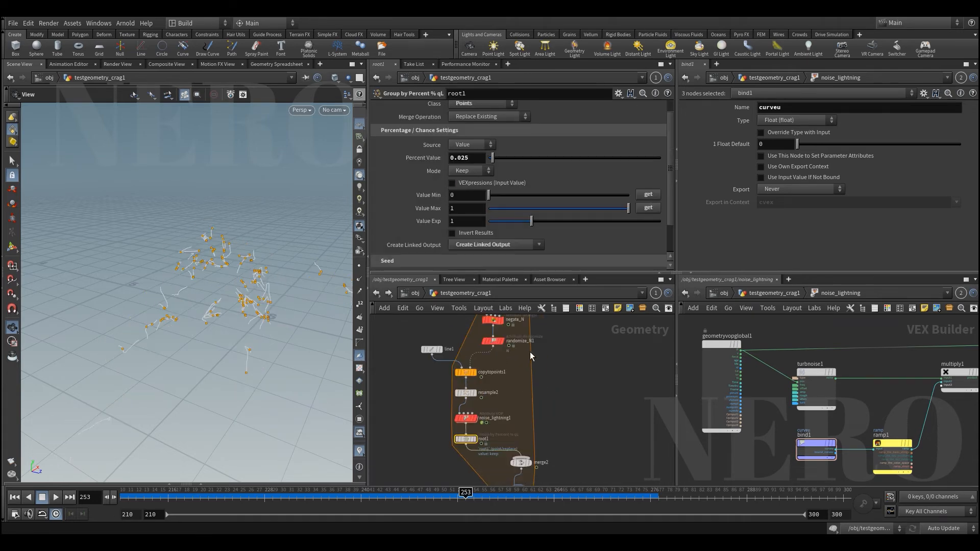
- Display the repeat_end1 output and insert a Group Delete node between repeat_begin1 and merge2
middle_drag(529, 351, 529, 397)
click(512, 327)
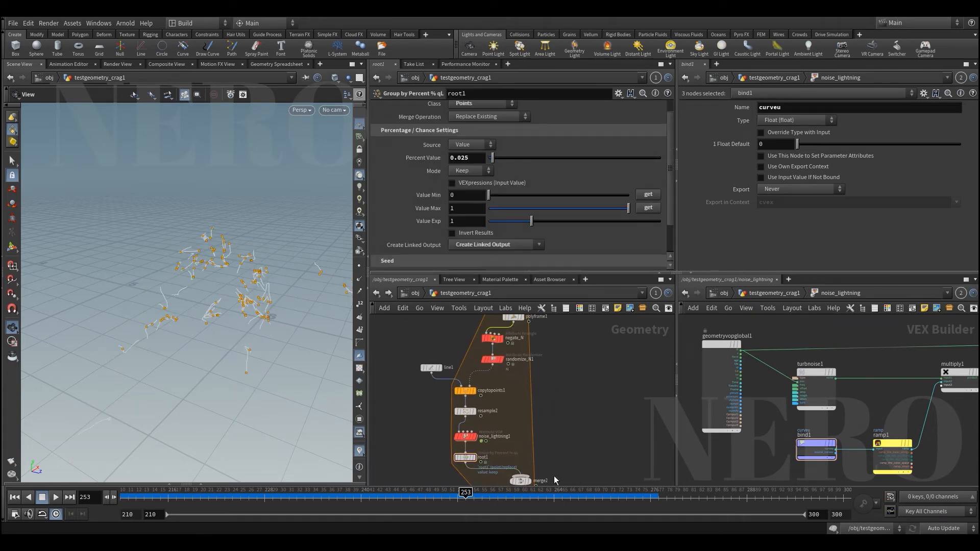
click(513, 322)
scroll(544, 482, up, 2)
middle_drag(544, 482, 531, 434)
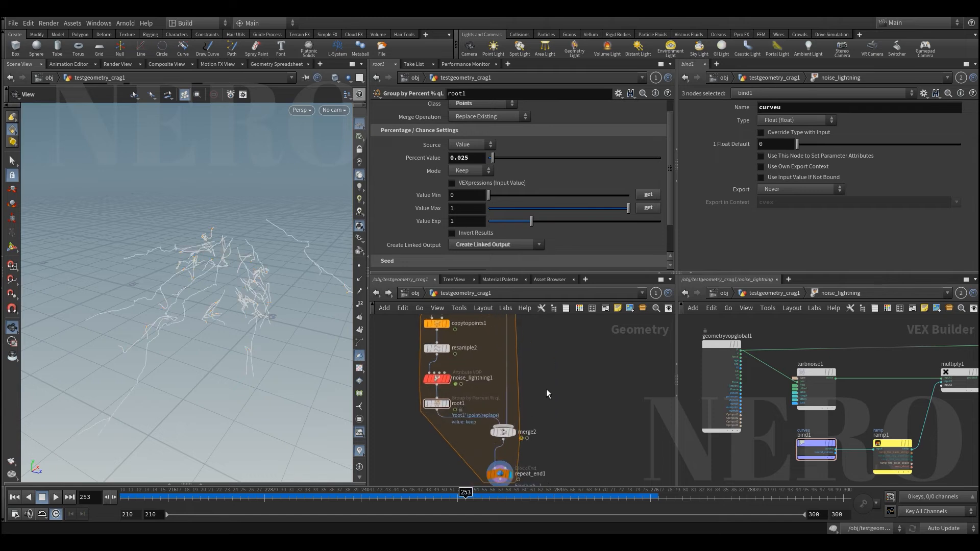
key(Tab)
mouse_move(546, 389)
text(group)
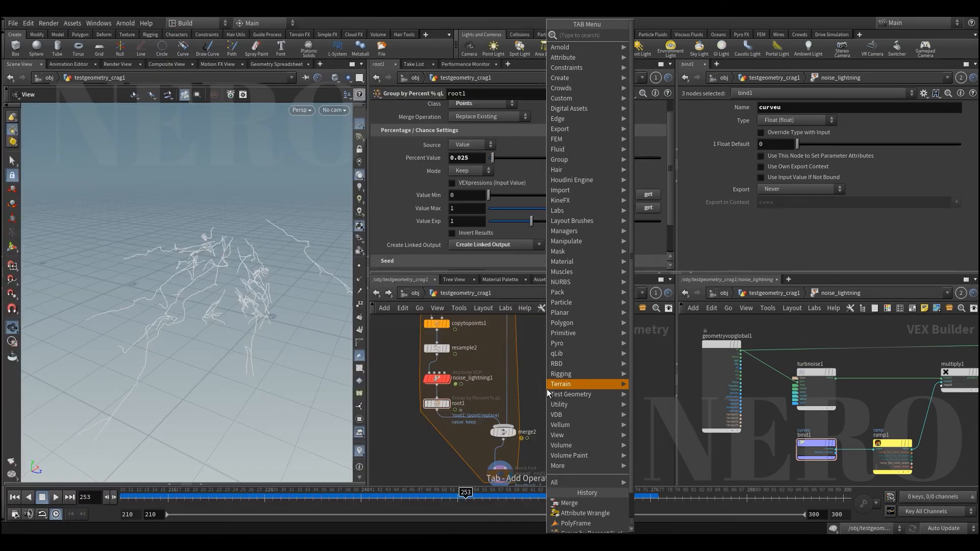
text(de)
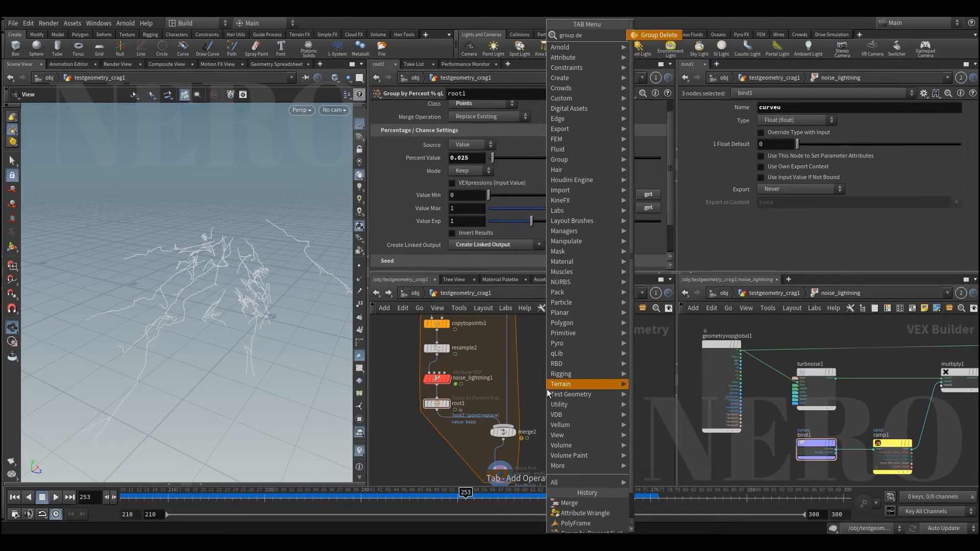
key(Return)
click(546, 389)
mouse_move(548, 392)
mouse_down()
mouse_move(581, 376)
mouse_move(577, 386)
mouse_move(505, 397)
mouse_move(538, 400)
mouse_up()
- Set groupdelete1's Group Names to root
click(656, 136)
click(669, 144)
scroll(587, 416, down, 2)
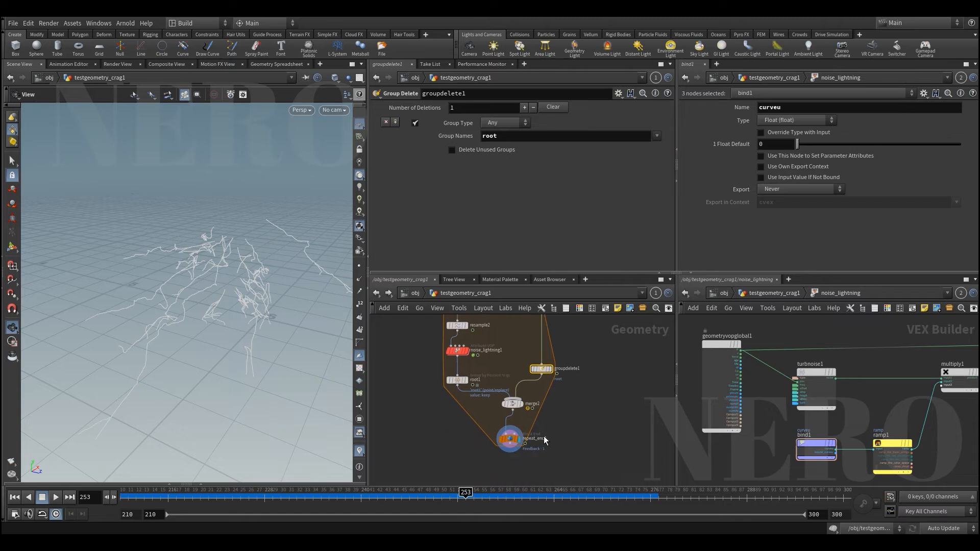
- Display root1, set its Group Name to root and Percent Value to 0.002, and inspect its node info
click(457, 380)
click(470, 111)
text(root)
key(Return)
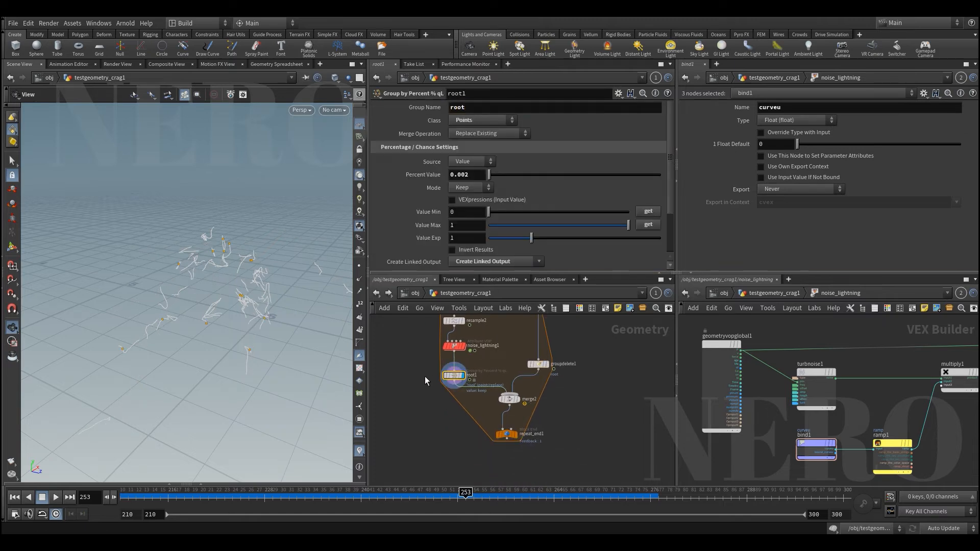
click(437, 375)
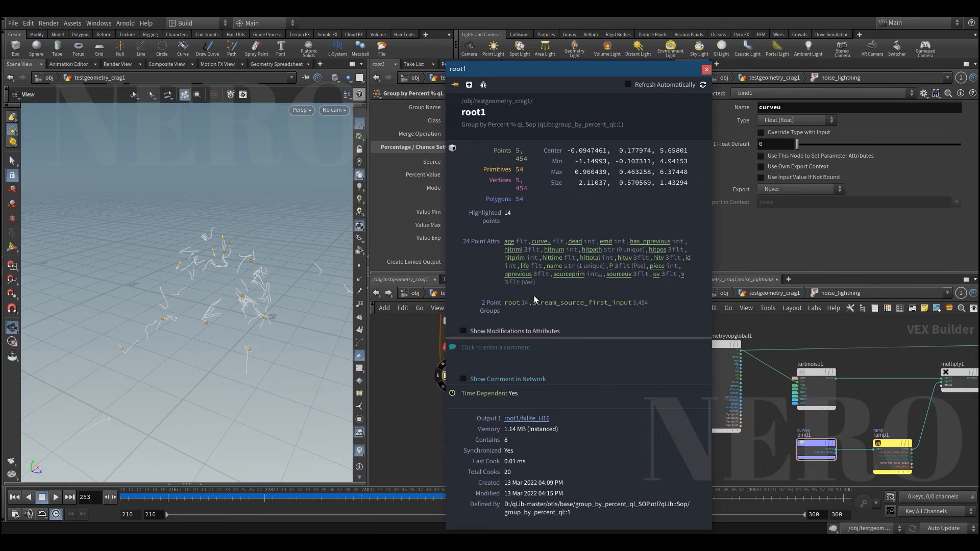
- Display the repeat_end1 output and raise its Iterations to 2
drag(450, 408, 540, 443)
mouse_move(507, 134)
mouse_down()
mouse_move(548, 141)
mouse_move(512, 137)
mouse_move(524, 136)
mouse_up()
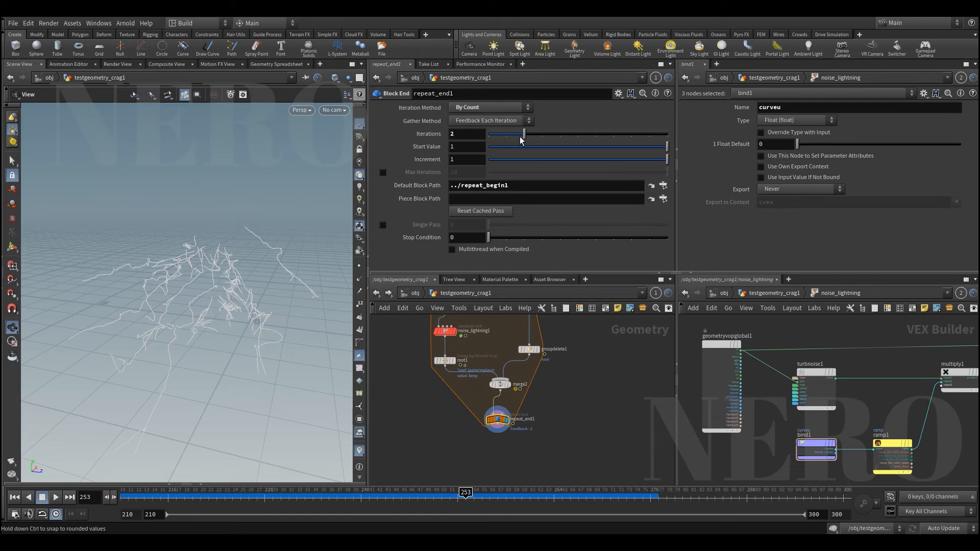
- Display resample2 and check its node info for the curveu attribute
middle_drag(421, 369, 464, 419)
click(486, 359)
click(495, 360)
click(469, 339)
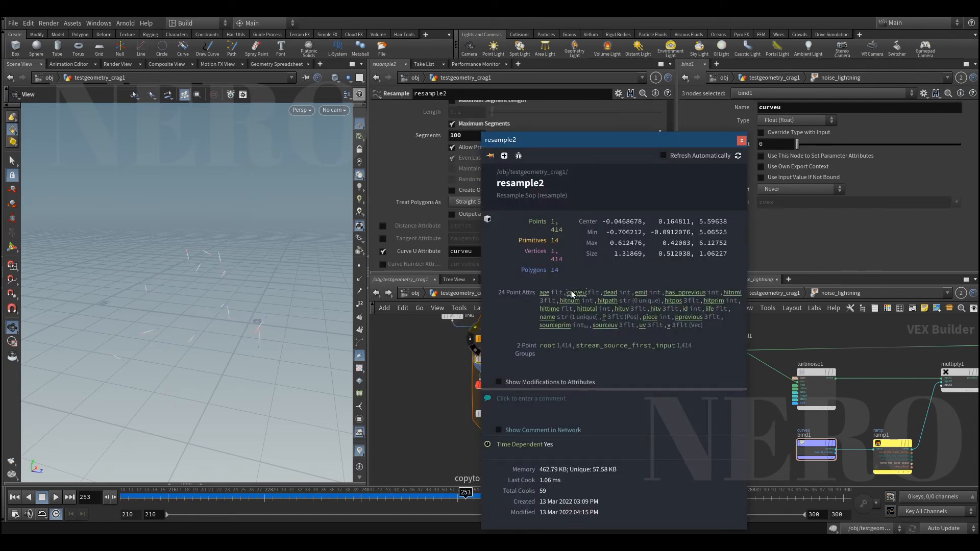
drag(458, 359, 483, 387)
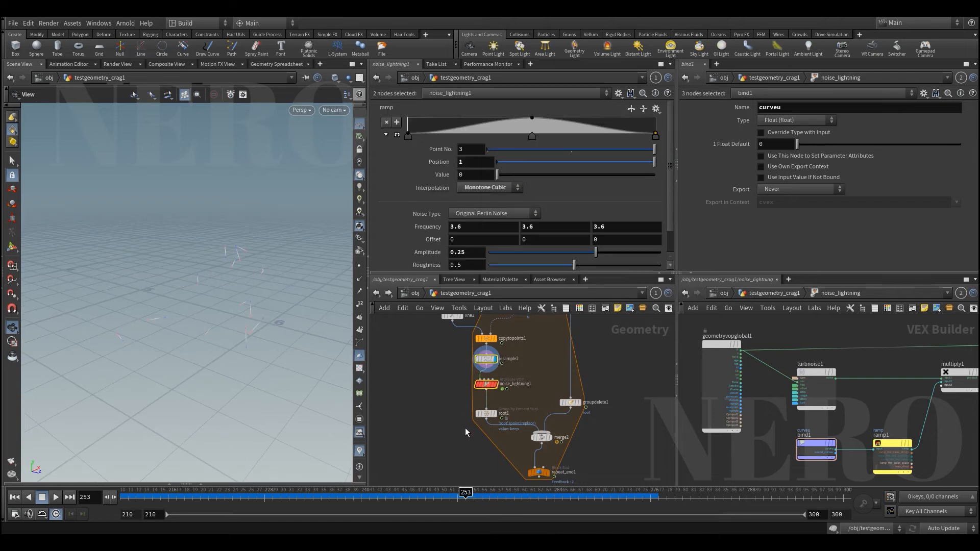
- With repeat_end1 displayed, set noise_lightning1's Frequency to 23.6 on all axes and its Amplitude to 0.036
middle_drag(494, 469, 478, 439)
click(532, 442)
drag(207, 309, 269, 314)
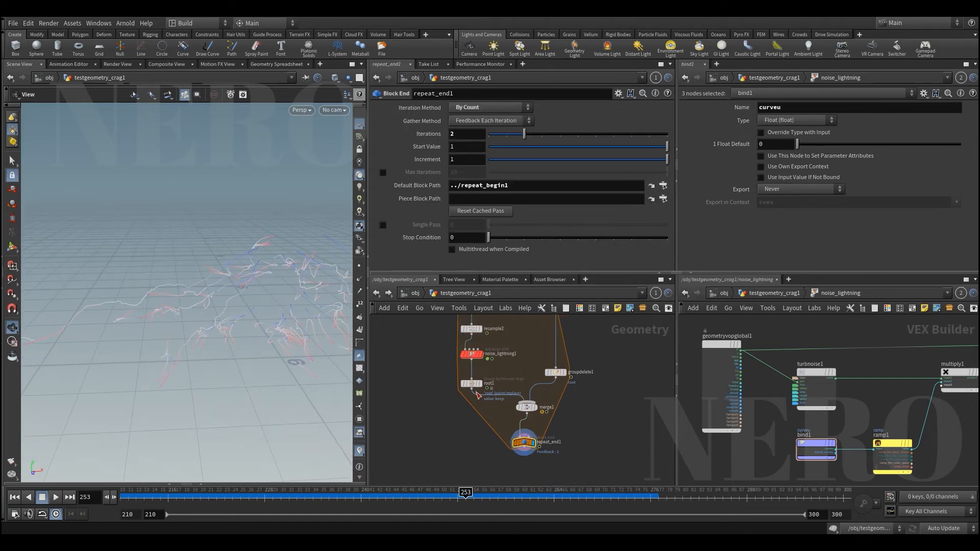
click(471, 354)
drag(596, 255, 583, 256)
middle_drag(428, 226, 528, 202)
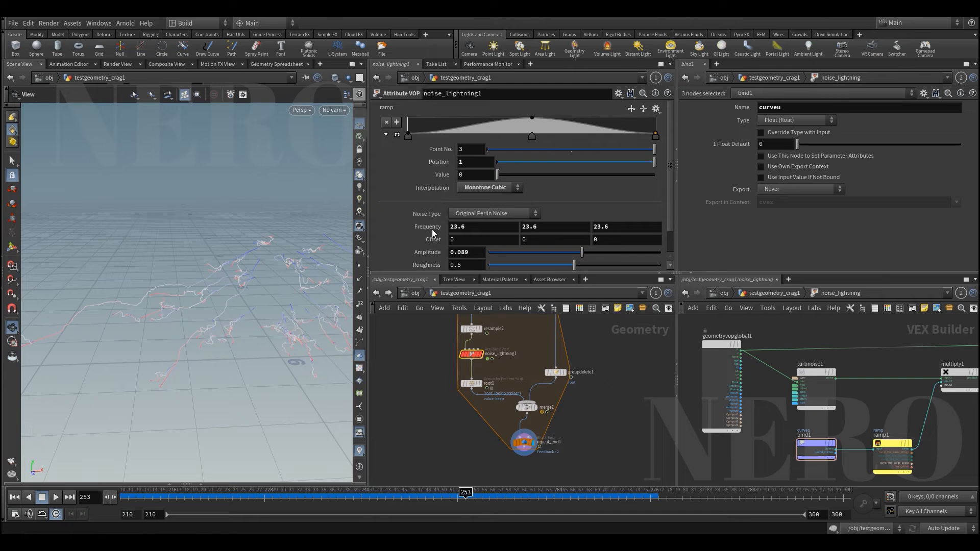
drag(583, 255, 578, 259)
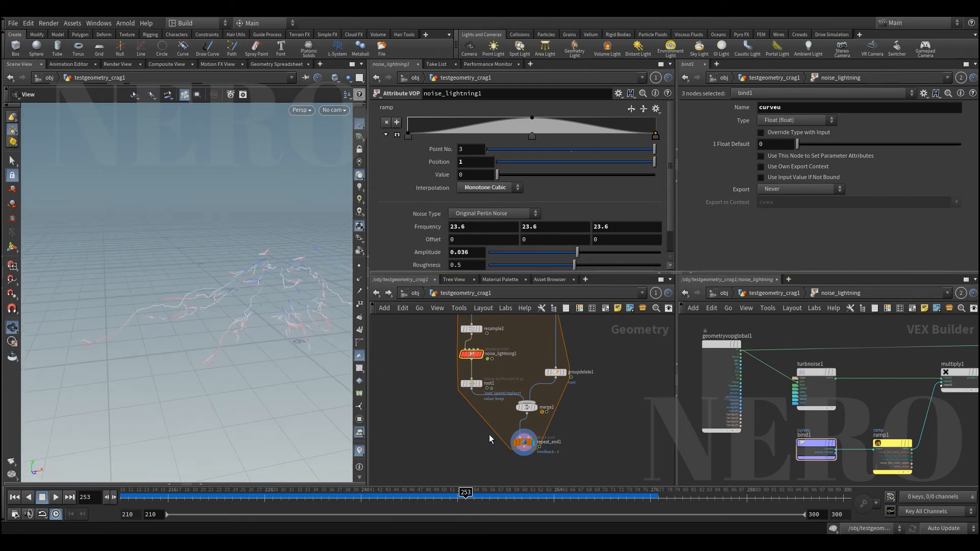
- Reduce repeat_end1's Iterations to 0 to examine the main strands and their root points
click(524, 442)
scroll(556, 454, down, 1)
scroll(580, 415, down, 5)
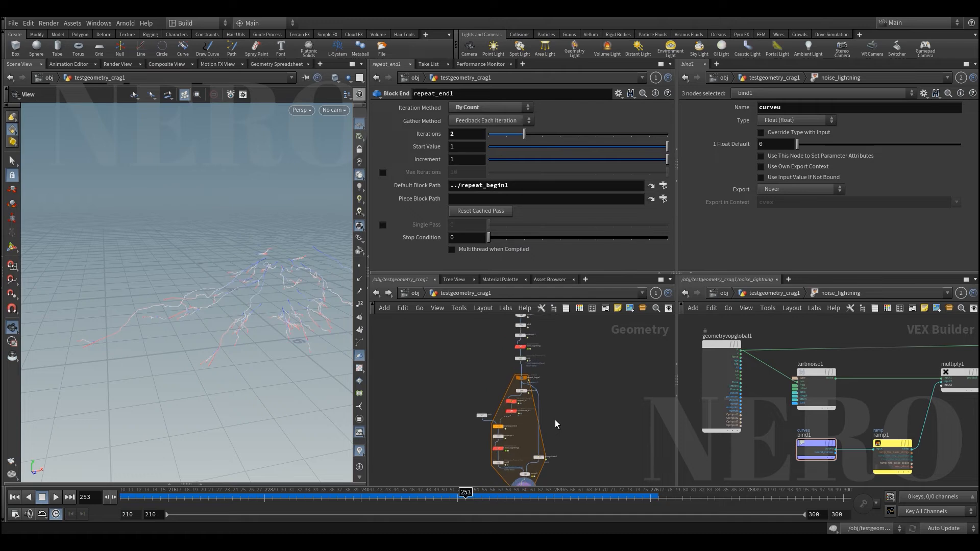
scroll(553, 400, up, 5)
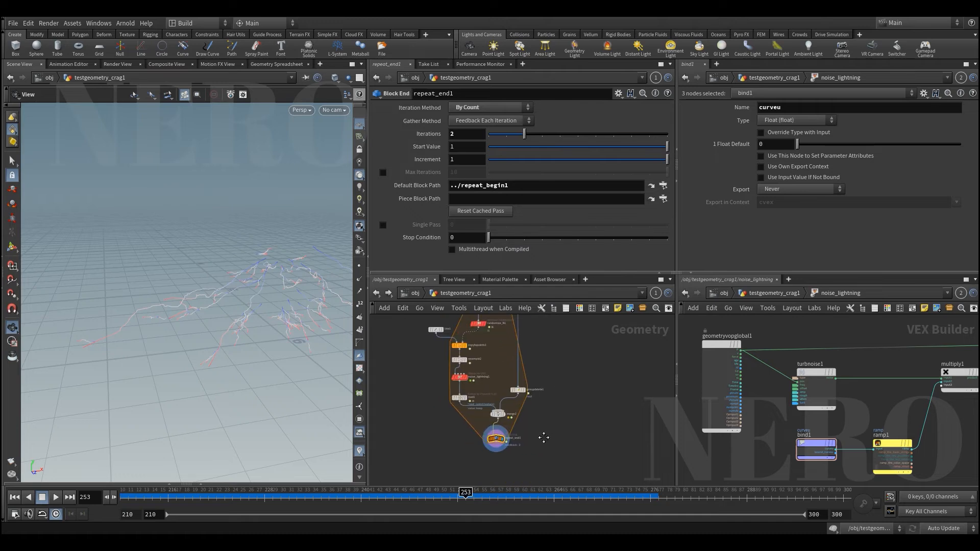
drag(493, 443, 497, 442)
middle_drag(558, 325, 566, 410)
middle_drag(569, 479, 566, 445)
drag(512, 135, 491, 135)
drag(287, 312, 272, 297)
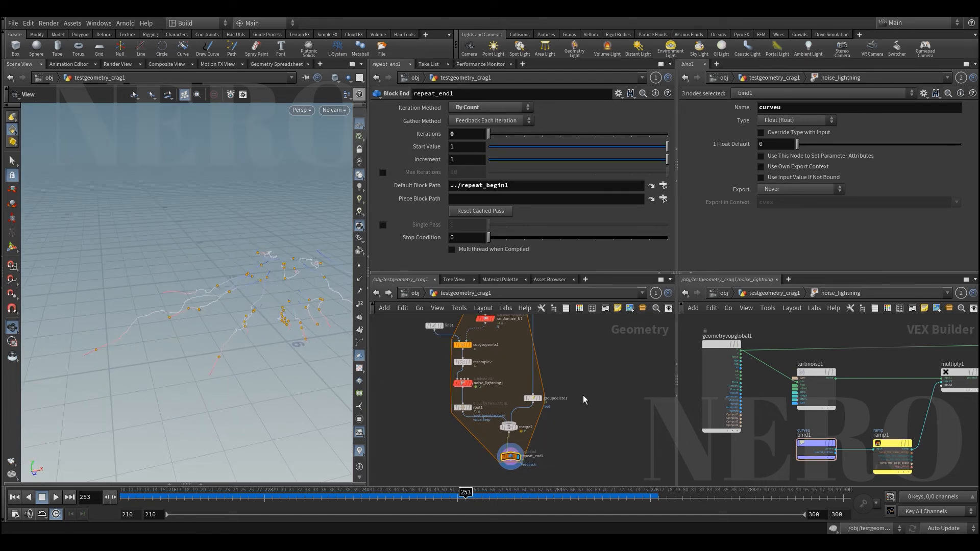
- Set repeat_end1's Iterations to 1 and examine the first level of branches up close
middle_drag(566, 367, 566, 386)
click(503, 135)
middle_drag(498, 462, 497, 427)
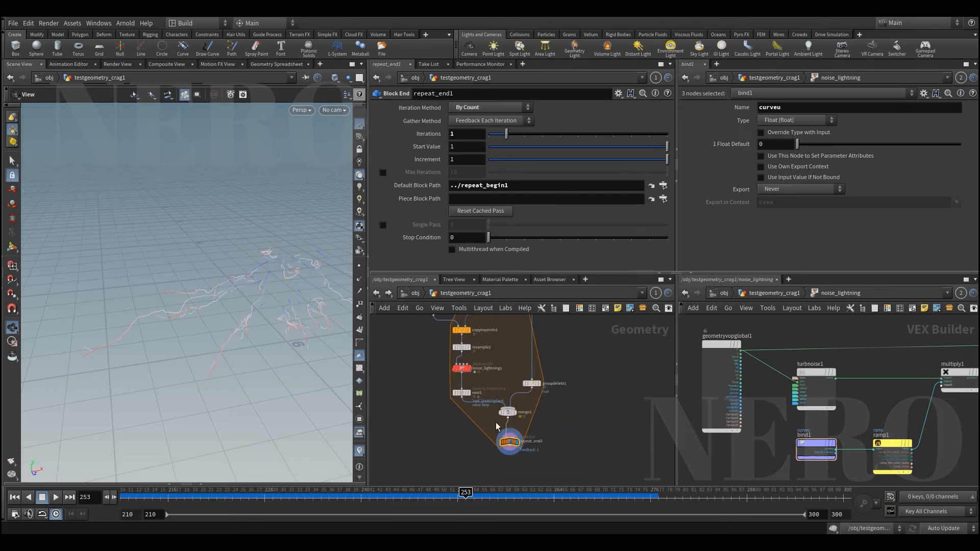
drag(255, 337, 212, 239)
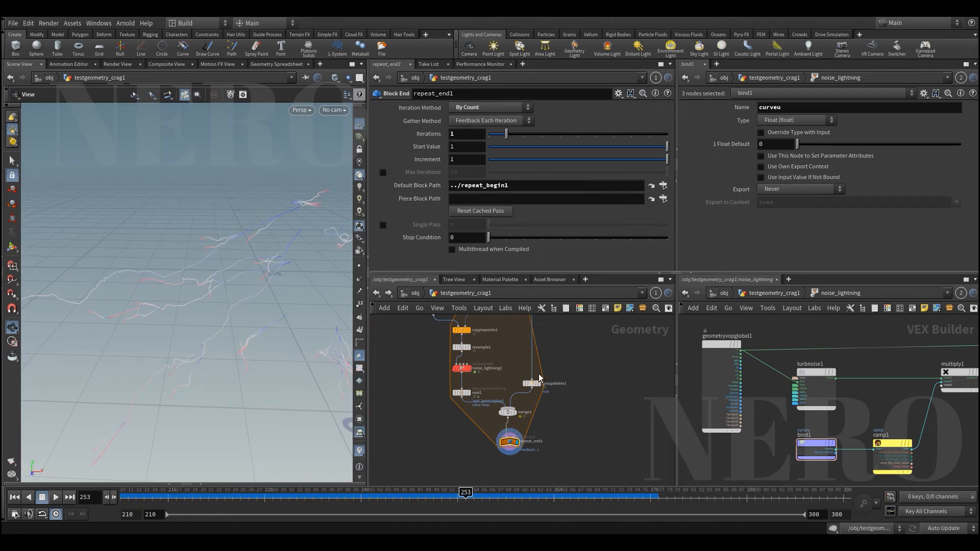
- Try disconnecting the groupdelete1 branch to isolate the copied strands, and undo the disconnection
drag(526, 365, 585, 380)
key(ctrl+z)
key(y)
drag(511, 393, 551, 410)
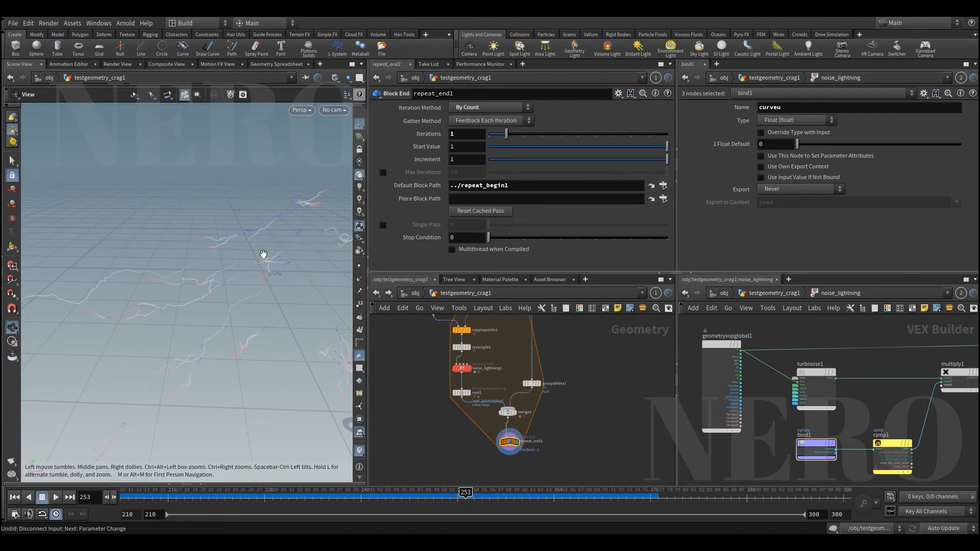
- Review the loop from repeat_begin1 down, display groupdelete1 and check the point groups in its node info
middle_drag(551, 337, 556, 401)
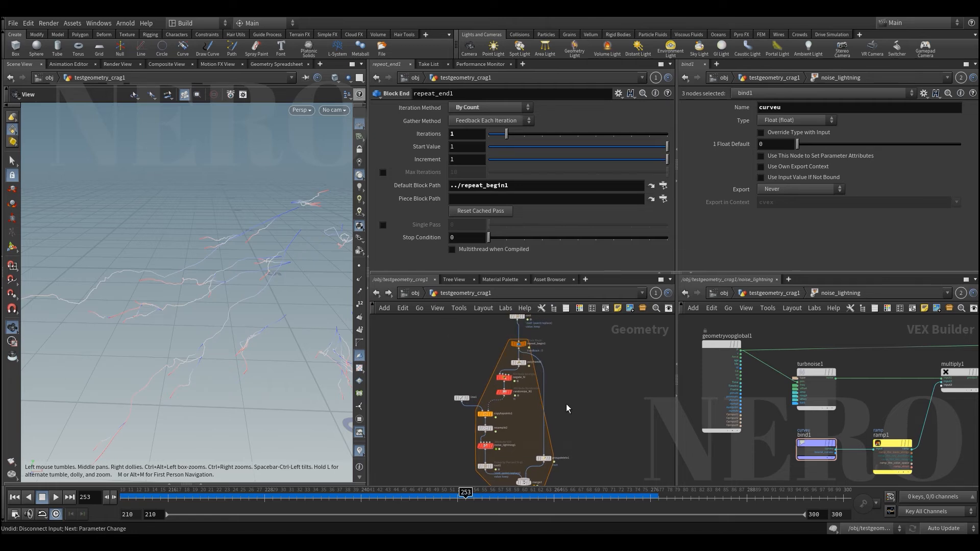
scroll(565, 403, up, 2)
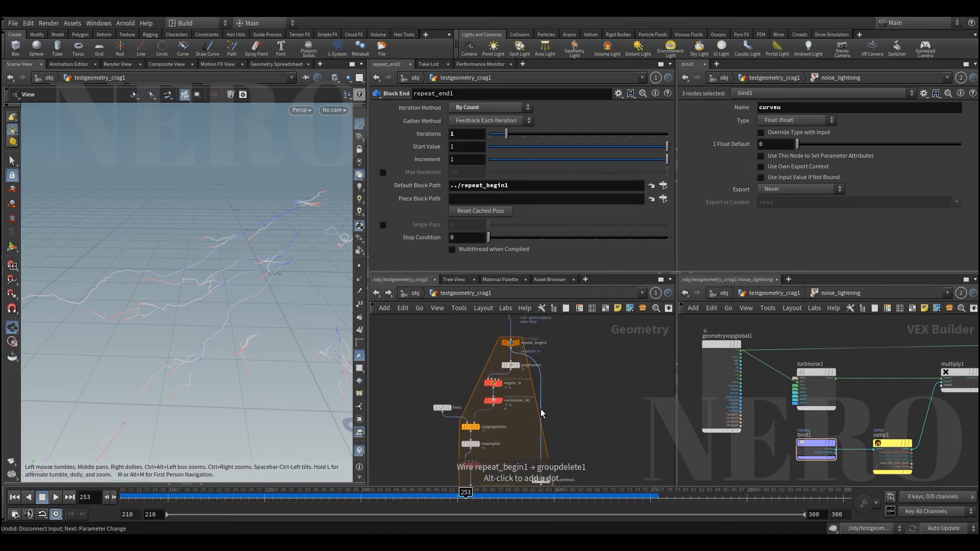
middle_drag(529, 389, 548, 379)
scroll(532, 407, up, 2)
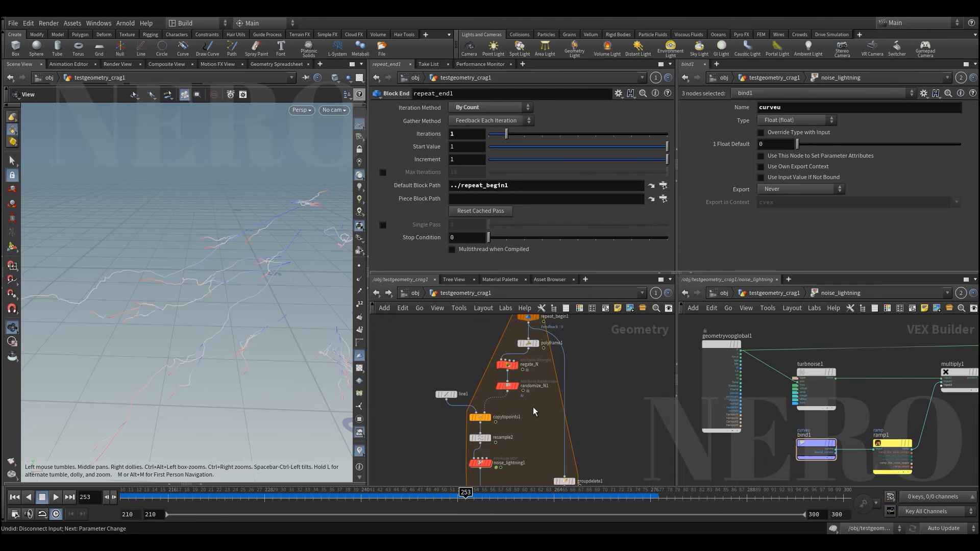
middle_drag(533, 441, 516, 357)
drag(516, 390, 587, 413)
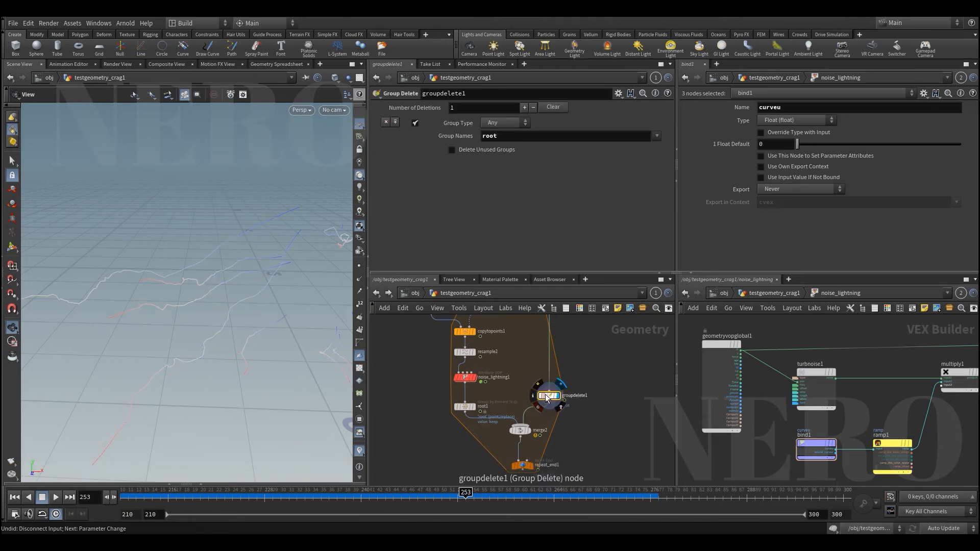
click(535, 396)
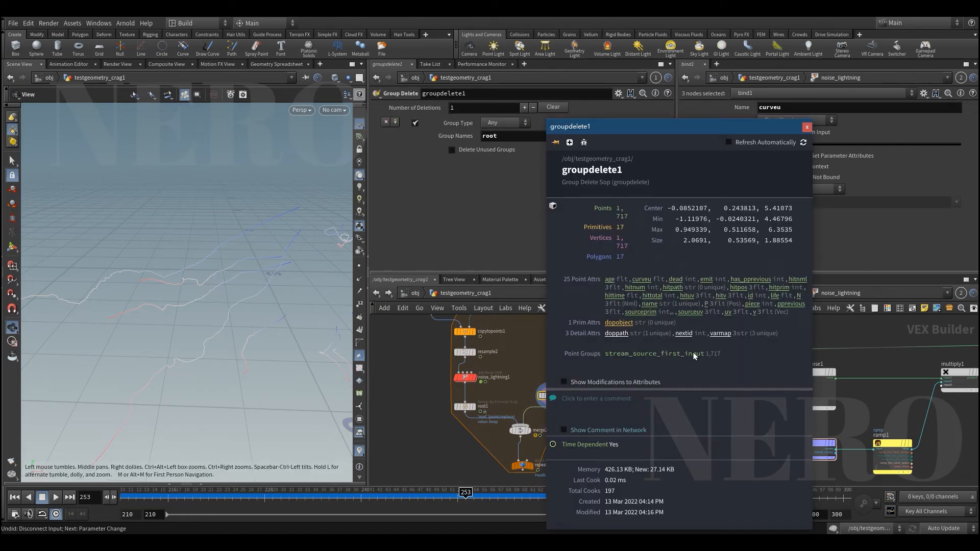
- Display root1 and check the point groups in its node info
click(462, 407)
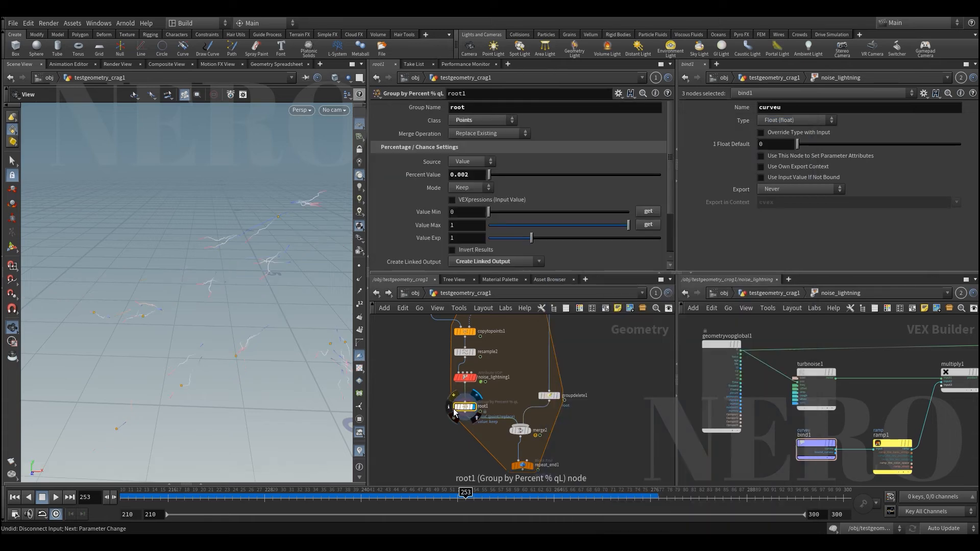
click(451, 408)
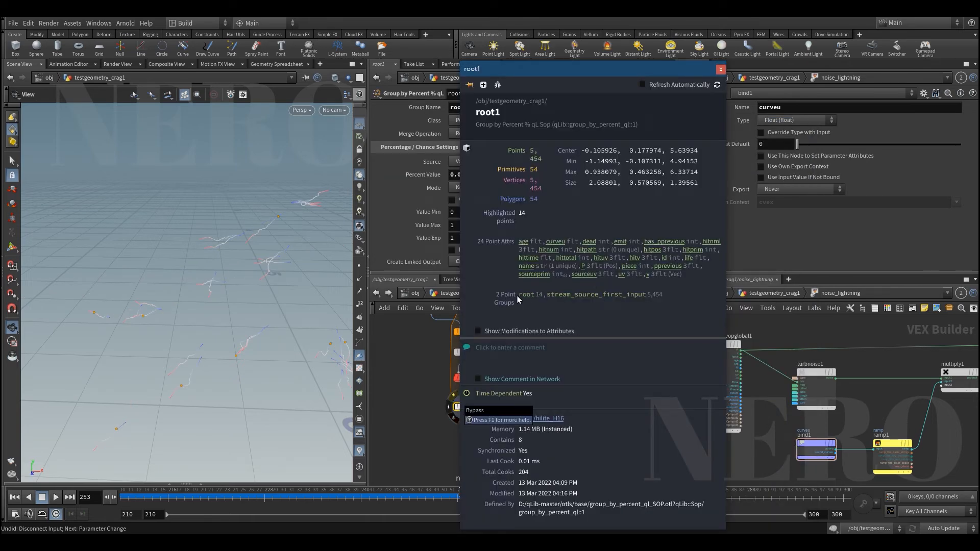
click(419, 382)
- Select repeat_end1 and display the loop's merged output again
scroll(420, 383, down, 2)
middle_drag(419, 384, 415, 374)
click(508, 443)
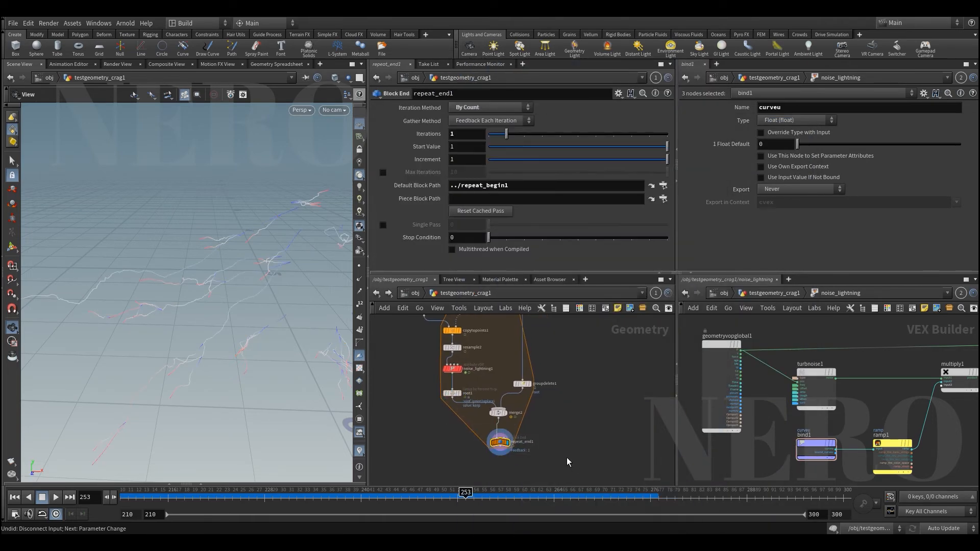
- Set the iteration count of repeat_end1 to 2
drag(508, 133, 524, 135)
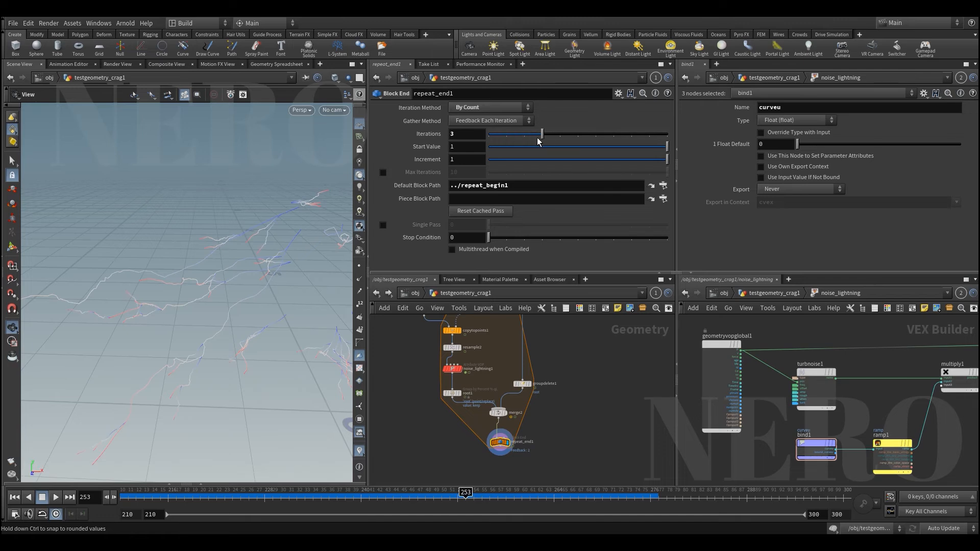
drag(258, 273, 309, 261)
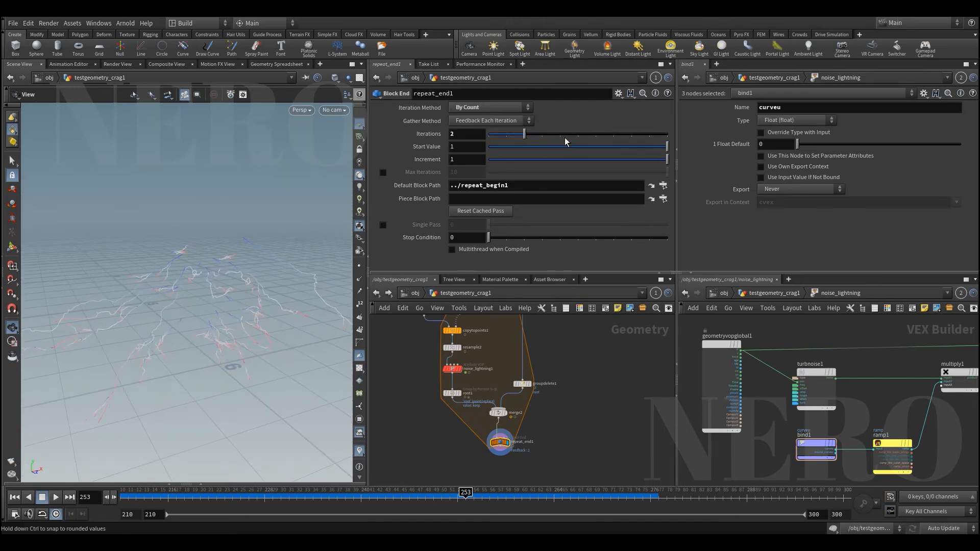
scroll(426, 372, up, 2)
- Try a percent value of 0.01 on root1, and settle on 0.005
click(458, 401)
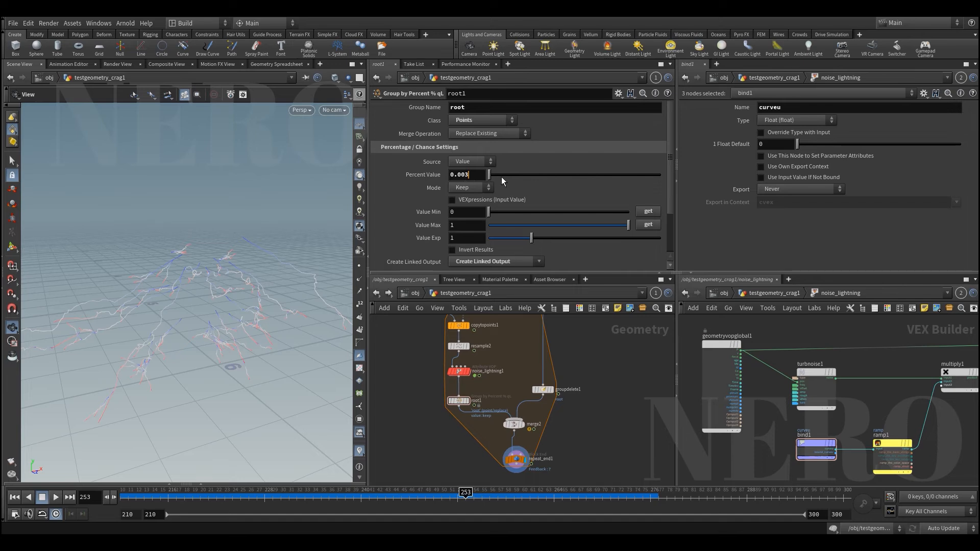
key(BackSpace)
key(BackSpace)
text(1)
key(Return)
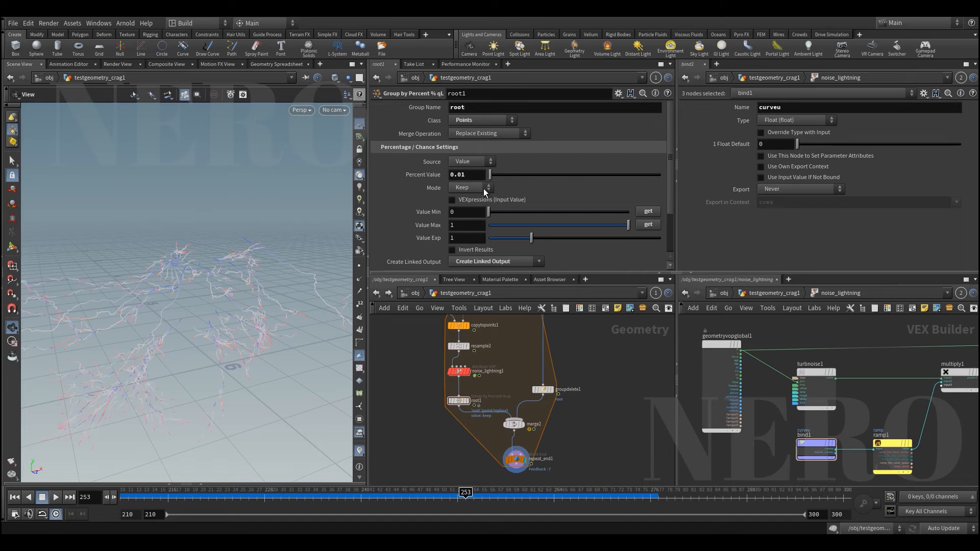
drag(459, 176, 494, 175)
text(05)
key(Return)
- Set the seed of root1 to 2477 and check its point groups in the node info
scroll(411, 230, down, 3)
drag(523, 239, 529, 239)
drag(245, 281, 240, 304)
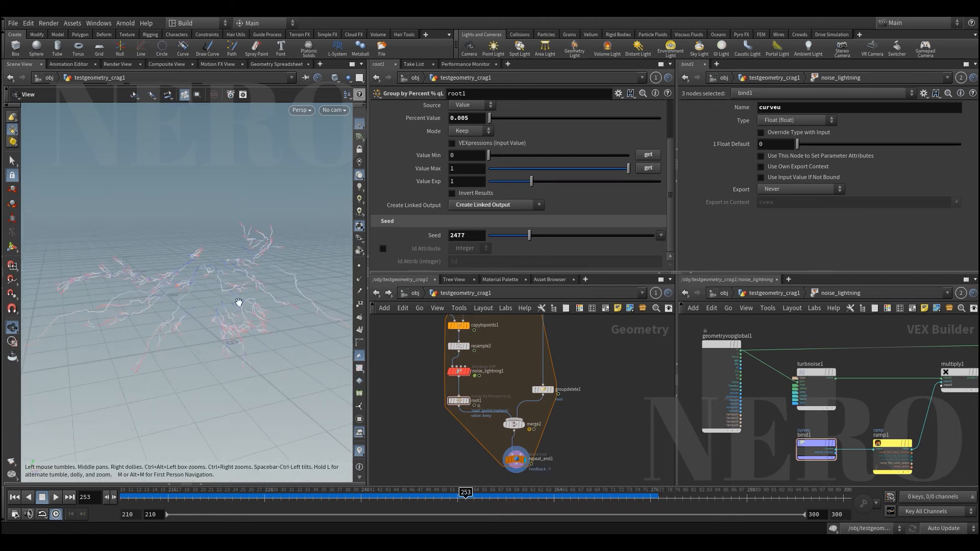
scroll(444, 400, up, 3)
middle_click(438, 405)
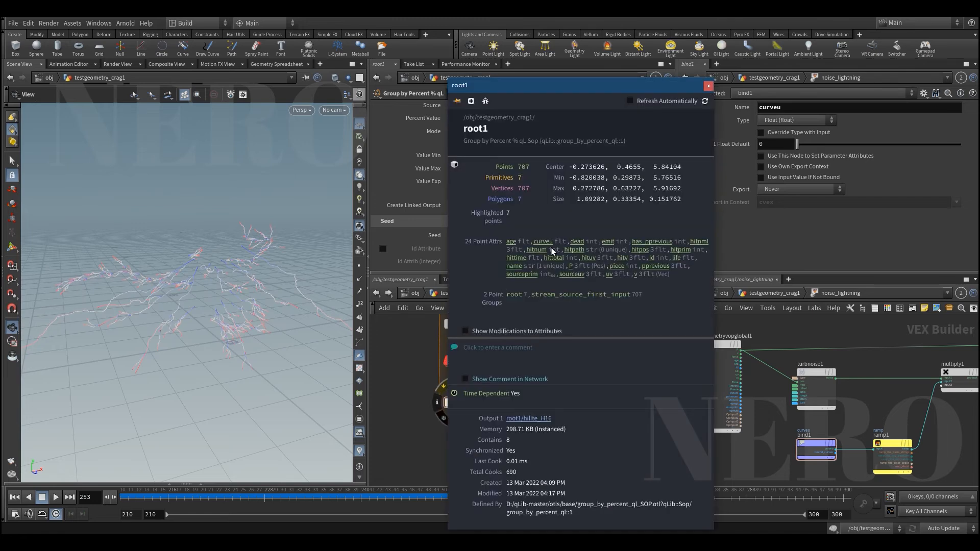
mouse_move(206, 278)
mouse_down()
mouse_move(219, 262)
mouse_move(221, 286)
mouse_up()
scroll(414, 393, down, 3)
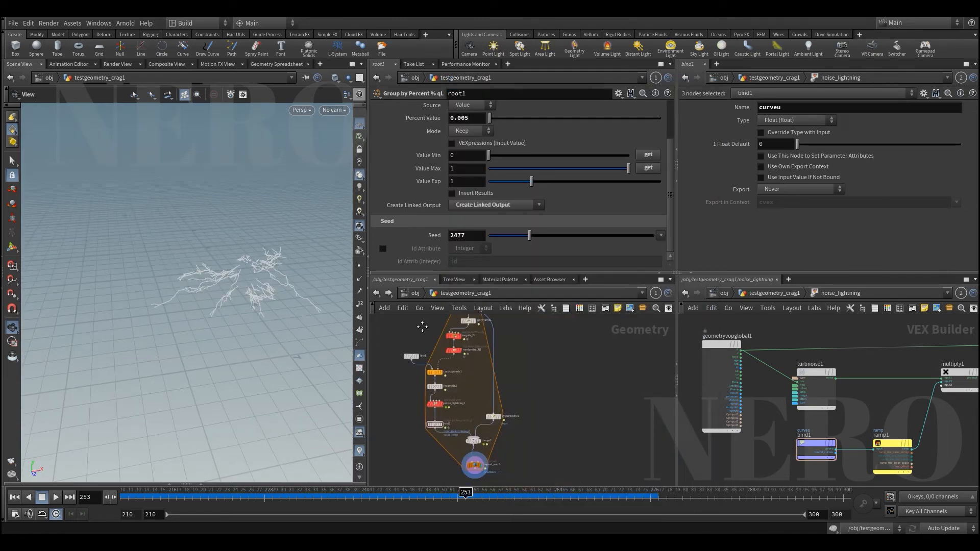
- Review the settings of the root node above the loop and select blast1 further upstream
middle_drag(421, 326, 433, 447)
scroll(454, 396, up, 2)
click(483, 398)
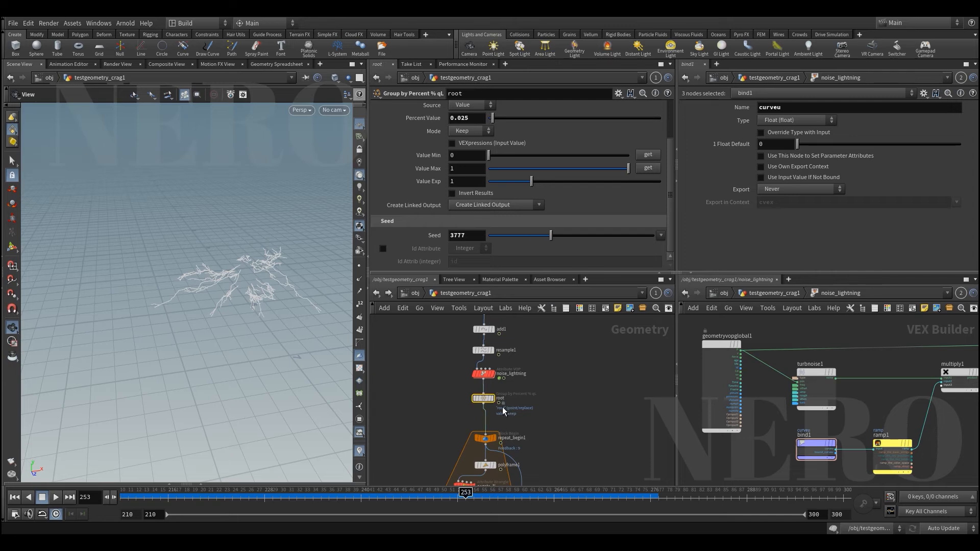
scroll(442, 384, down, 2)
middle_drag(442, 384, 458, 495)
middle_drag(423, 319, 427, 376)
scroll(427, 376, up, 2)
click(509, 425)
- Scrub the animation to frame 256 and inspect the lightning around the hammer
drag(299, 431, 212, 470)
drag(169, 493, 489, 493)
drag(219, 268, 262, 308)
middle_drag(462, 479, 441, 338)
middle_drag(593, 414, 557, 373)
scroll(557, 375, down, 3)
middle_drag(566, 459, 529, 335)
middle_drag(523, 433, 521, 407)
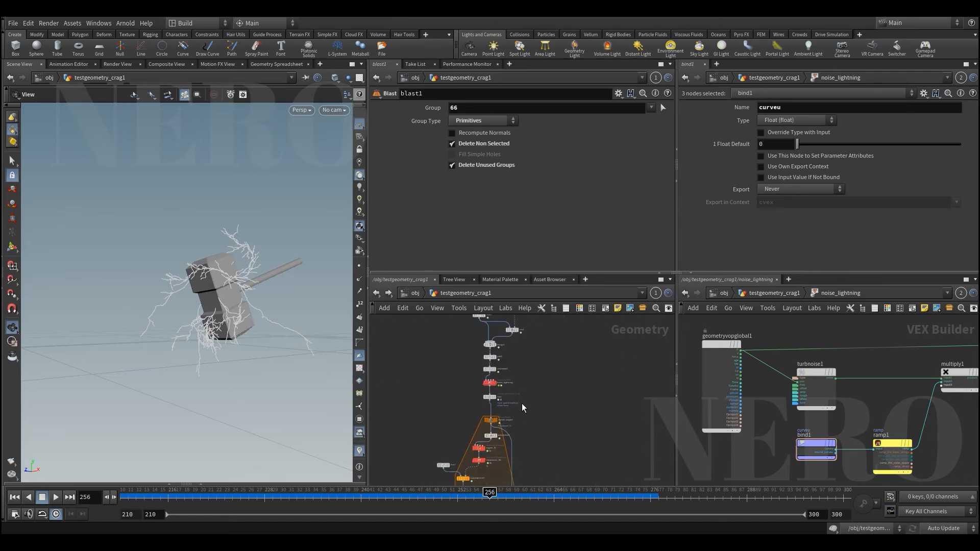
- Set the noise amplitude of noise_lightning to 0.25, and undo the further parameter change
scroll(522, 408, up, 3)
click(504, 385)
drag(574, 233, 596, 236)
drag(641, 162, 543, 163)
key(ctrl+z)
- Set the cone angle of randomize_N1 inside the loop to 32.7
middle_drag(471, 400, 482, 360)
middle_drag(475, 430, 475, 357)
scroll(473, 386, up, 2)
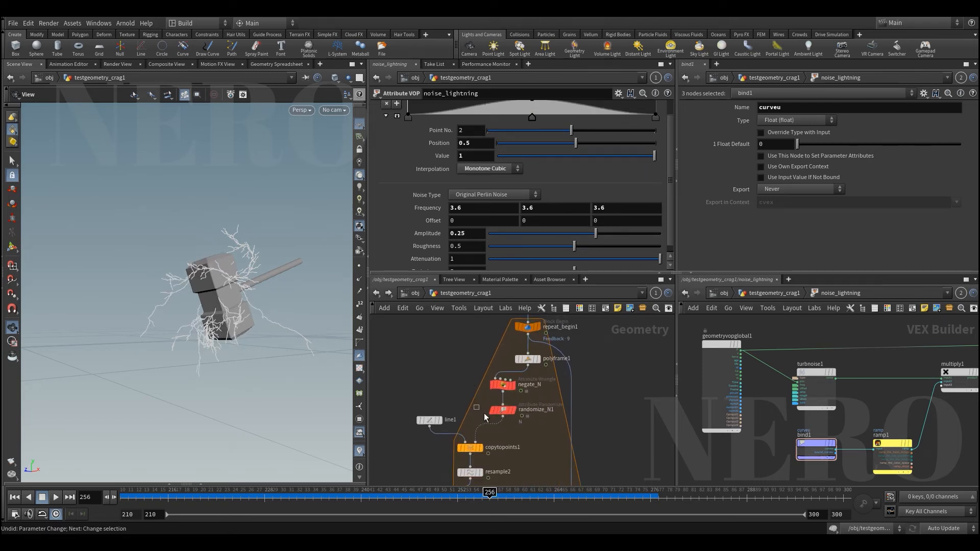
click(503, 409)
drag(546, 226, 520, 228)
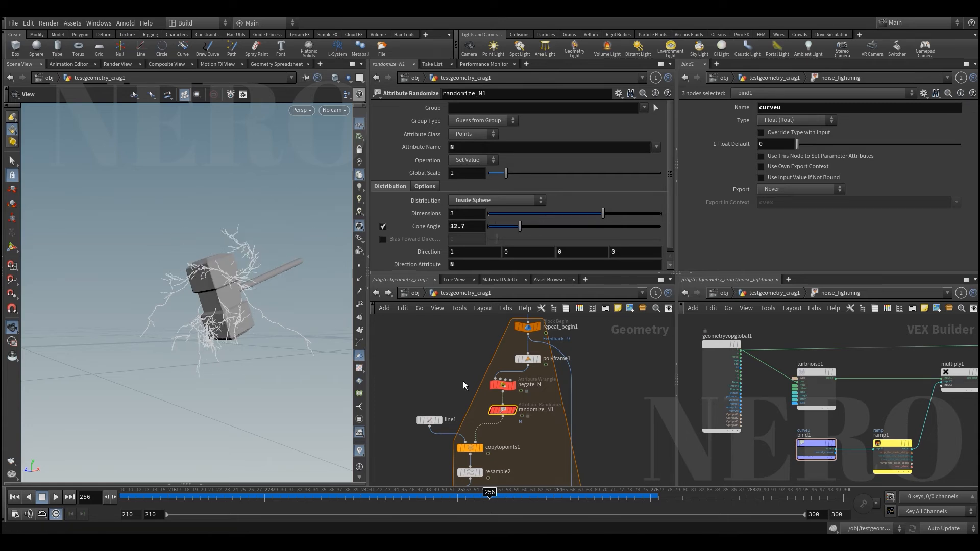
- Set the cone angle of randomize_N, upstream of the loop, to 11.8
middle_drag(463, 381, 463, 424)
scroll(463, 424, down, 4)
middle_drag(456, 345, 487, 385)
middle_drag(466, 322, 476, 427)
scroll(494, 378, up, 3)
middle_drag(470, 371, 471, 383)
scroll(470, 383, up, 3)
drag(470, 383, 525, 406)
drag(516, 226, 498, 236)
- Inspect the resulting strands around the hammer and select negate_N inside the loop
scroll(470, 383, down, 3)
middle_drag(489, 454, 472, 354)
drag(219, 270, 220, 324)
middle_drag(430, 342, 455, 399)
scroll(454, 406, down, 1)
scroll(462, 373, up, 8)
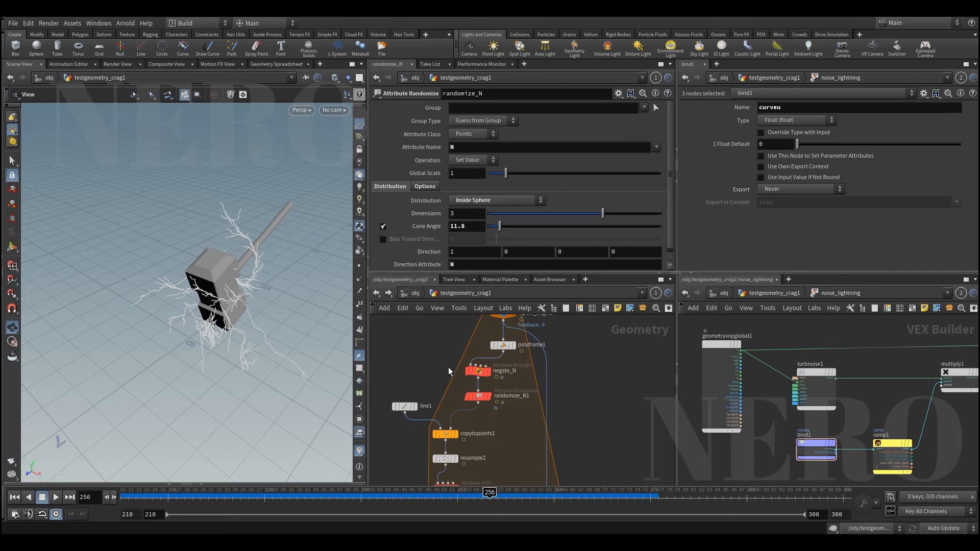
click(477, 371)
middle_drag(428, 402, 433, 342)
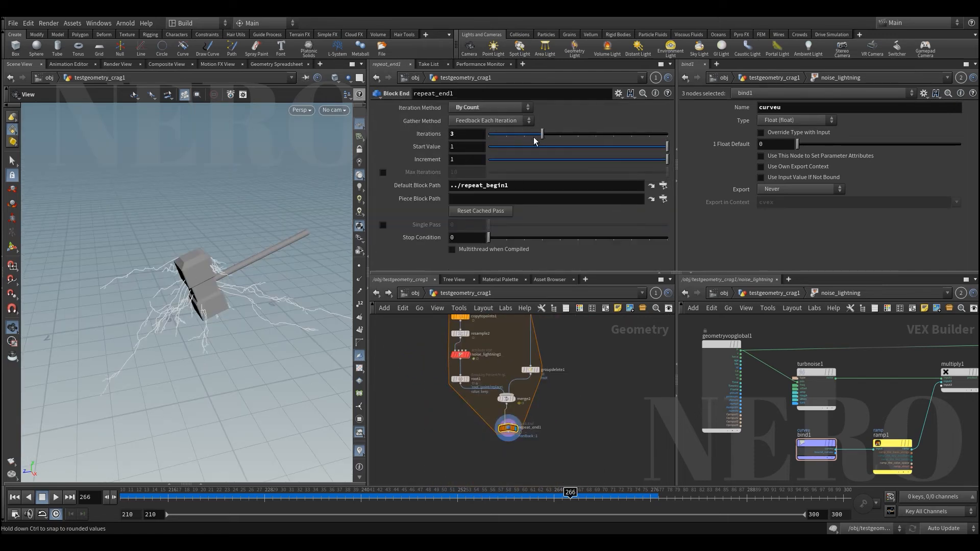
- Set repeat_end1 to 4 iterations and scrub the animation, ending at frame 240 in the cam1 view
drag(252, 251, 244, 284)
drag(148, 496, 618, 503)
drag(239, 301, 232, 388)
drag(143, 495, 516, 498)
drag(286, 489, 360, 487)
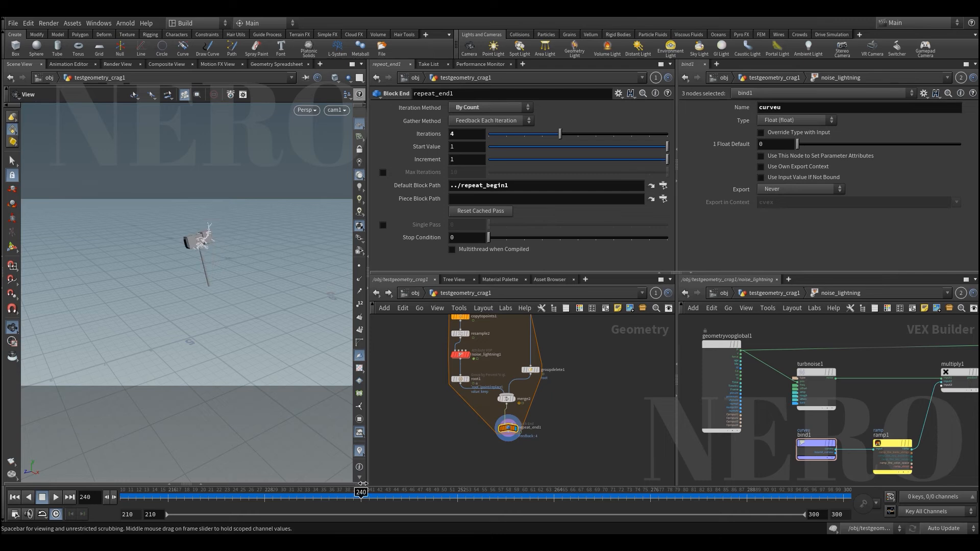
- Enter popnet and set the constant activation of source_first_input to $FF>240
middle_drag(411, 384, 431, 455)
scroll(416, 355, down, 2)
middle_drag(426, 341, 428, 374)
scroll(428, 372, up, 3)
scroll(454, 347, down, 3)
middle_drag(431, 322, 483, 458)
scroll(464, 401, up, 5)
double_click(460, 415)
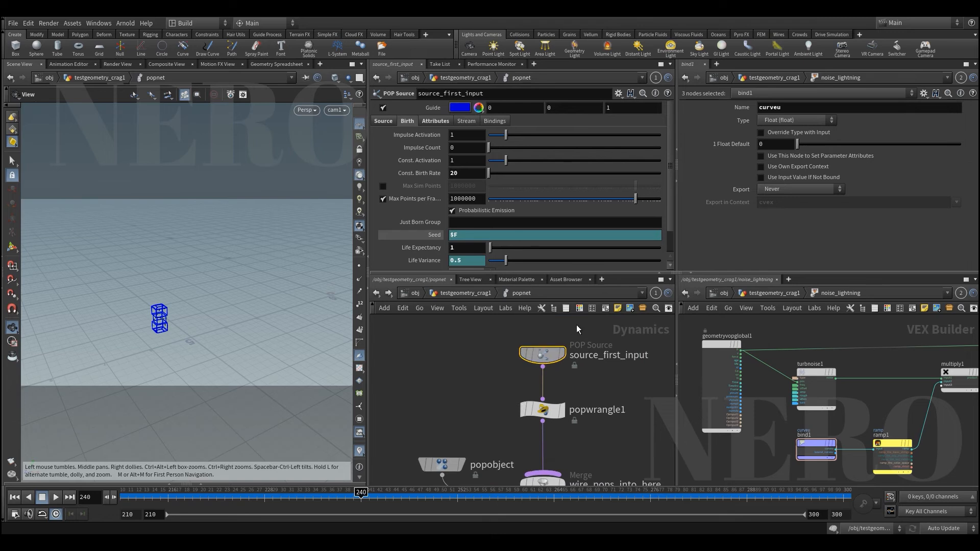
text($FF>)
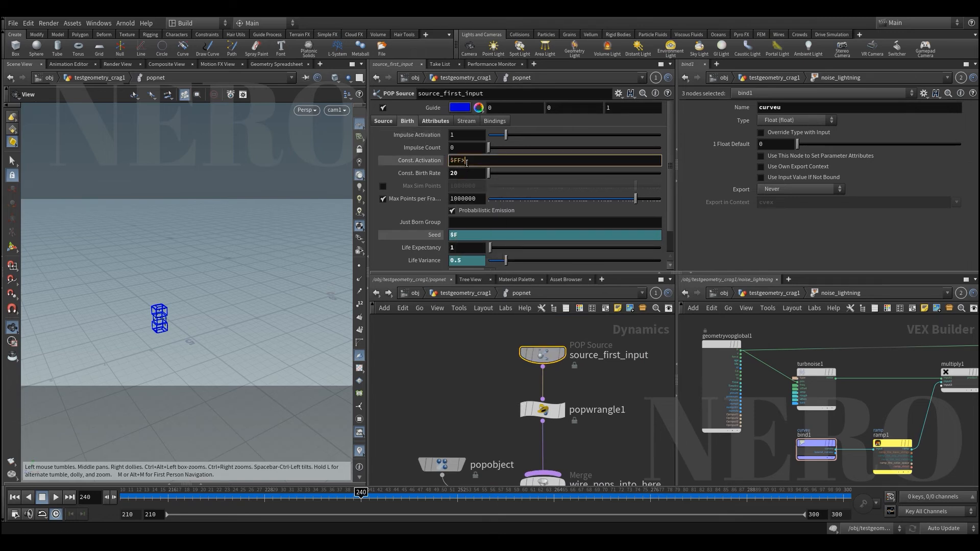
text(240)
key(Return)
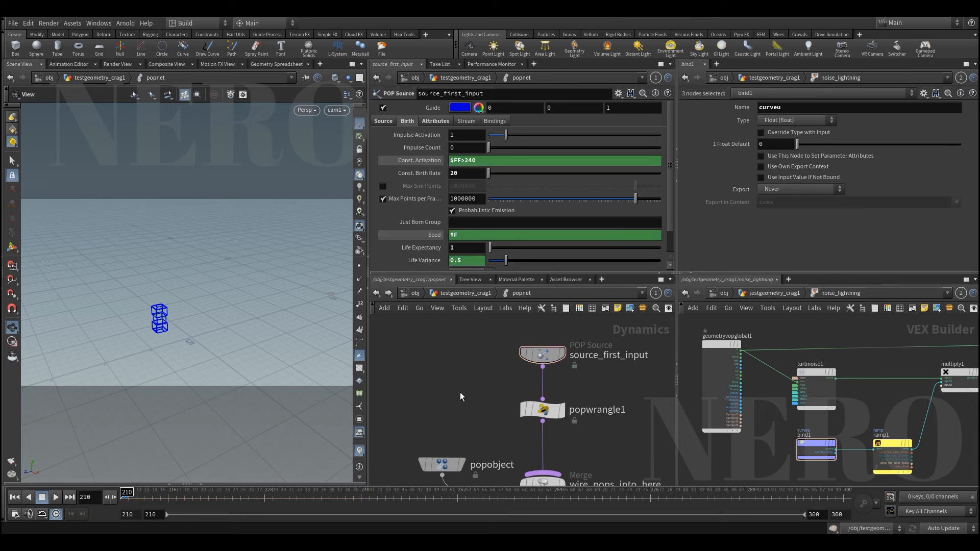
- Return to the geometry network, select repeat_end1 and check the lightning at frames 277 and 260
drag(495, 494, 530, 498)
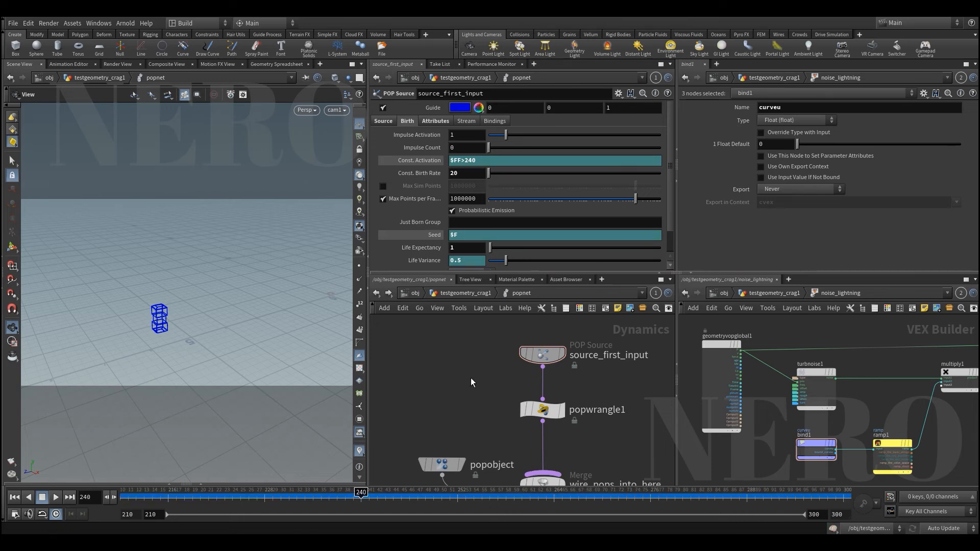
key(u)
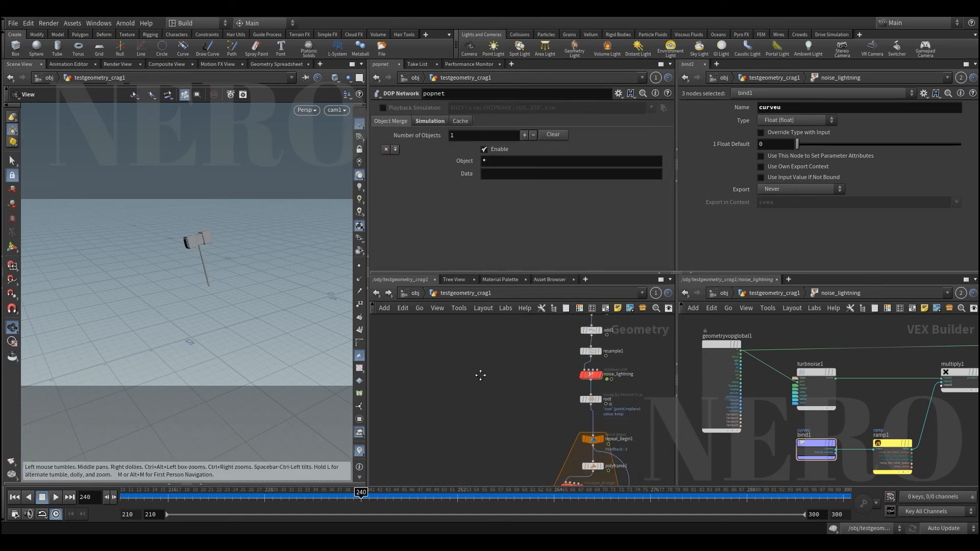
middle_drag(469, 483, 438, 348)
click(543, 384)
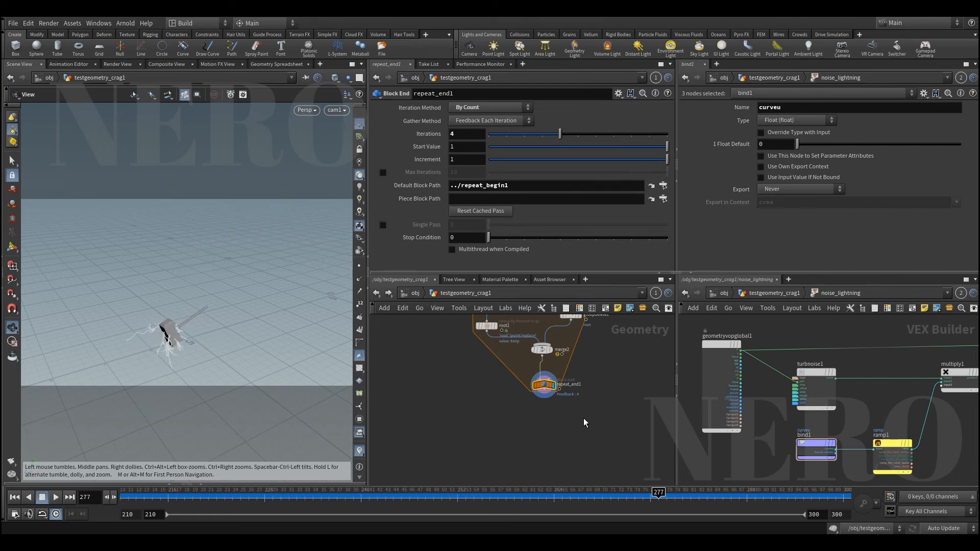
click(525, 498)
middle_drag(589, 373, 552, 460)
scroll(552, 460, down, 2)
middle_drag(585, 394, 540, 408)
scroll(485, 380, up, 3)
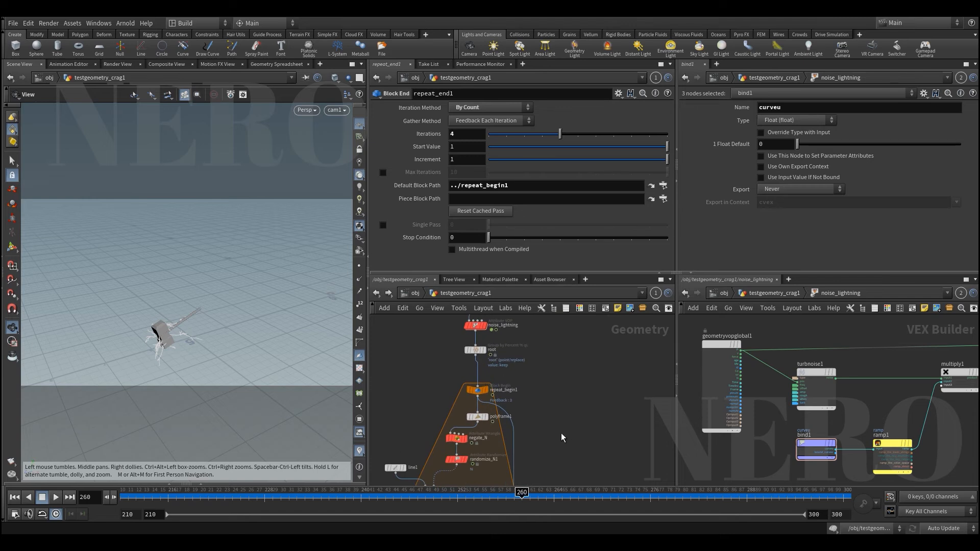
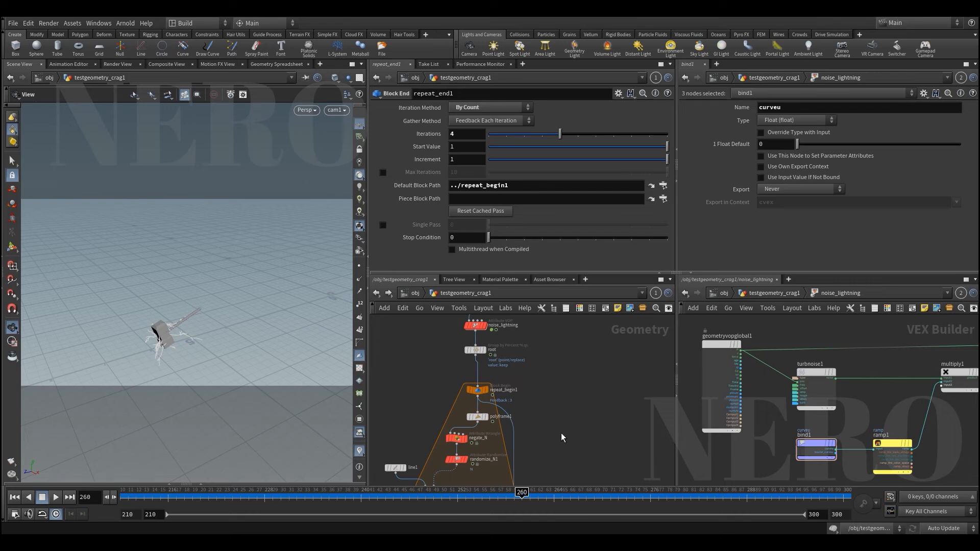
- Review the groupdelete1 settings inside the loop and select the root node above repeat_begin1
middle_drag(561, 433, 556, 468)
scroll(472, 385, up, 1)
middle_drag(437, 413, 450, 354)
middle_drag(528, 475, 524, 406)
middle_drag(557, 479, 561, 390)
click(530, 412)
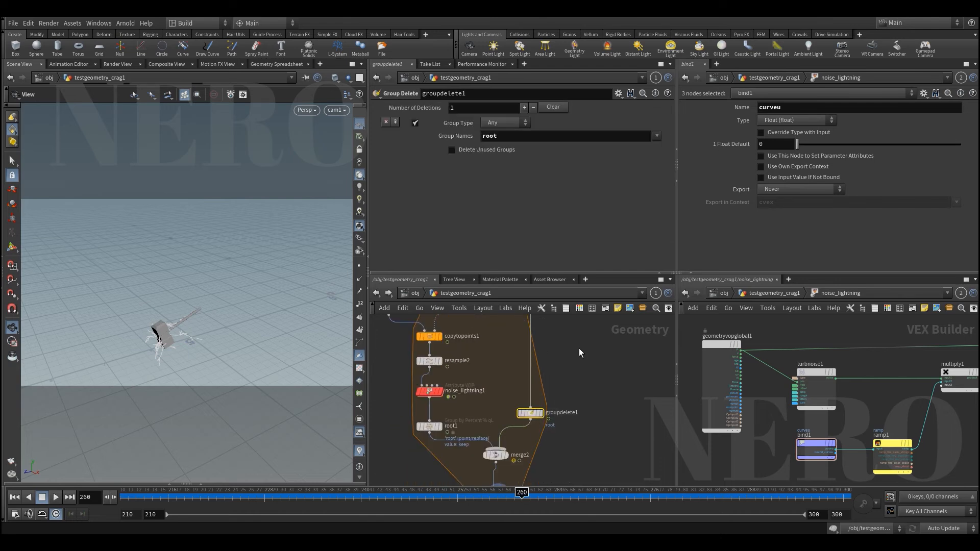
middle_drag(578, 348, 579, 437)
middle_drag(560, 329, 562, 421)
scroll(467, 356, up, 1)
click(487, 369)
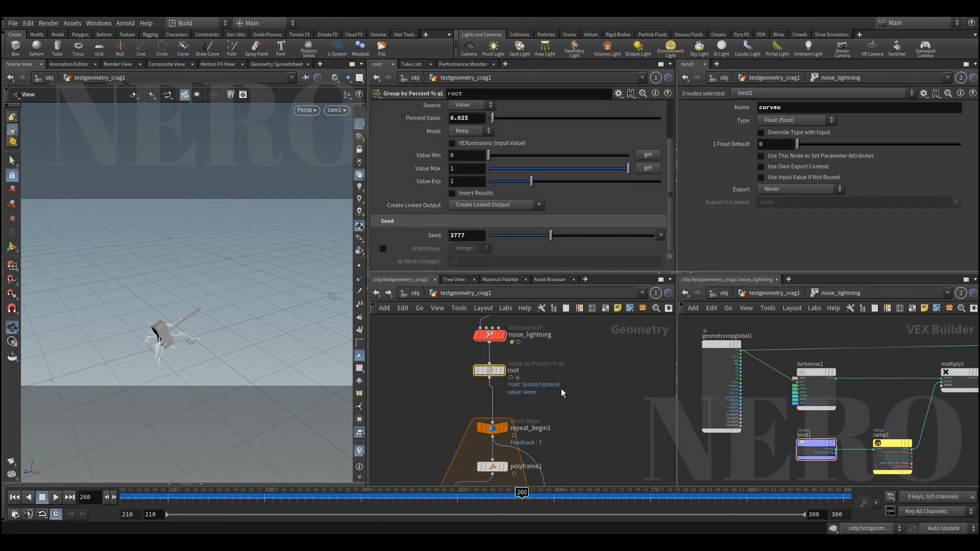
- Insert a Group Create node between root and repeat_begin1
key(Tab)
text(group)
key(Return)
click(515, 390)
drag(515, 390, 489, 401)
click(477, 176)
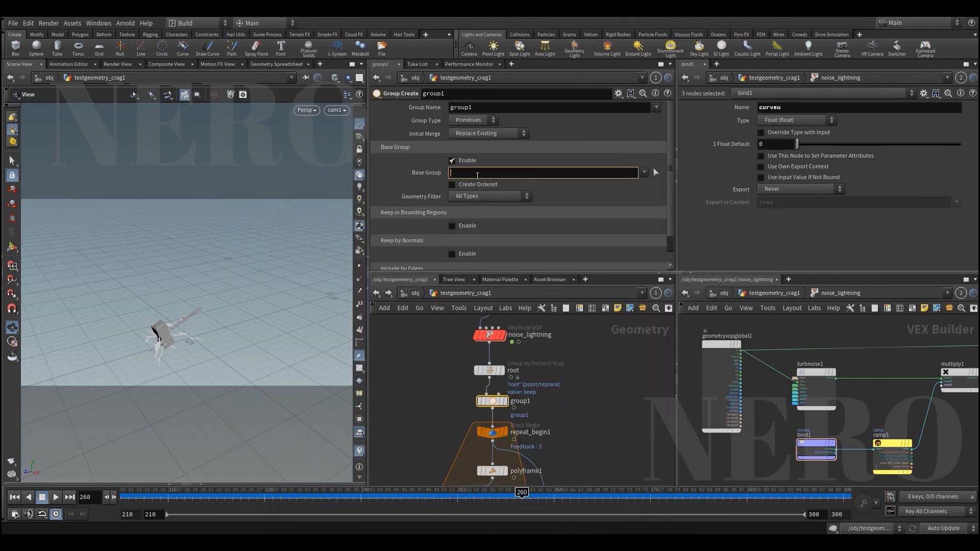
- Rename the new group node to chrunk and set its group name to $OS
double_click(527, 401)
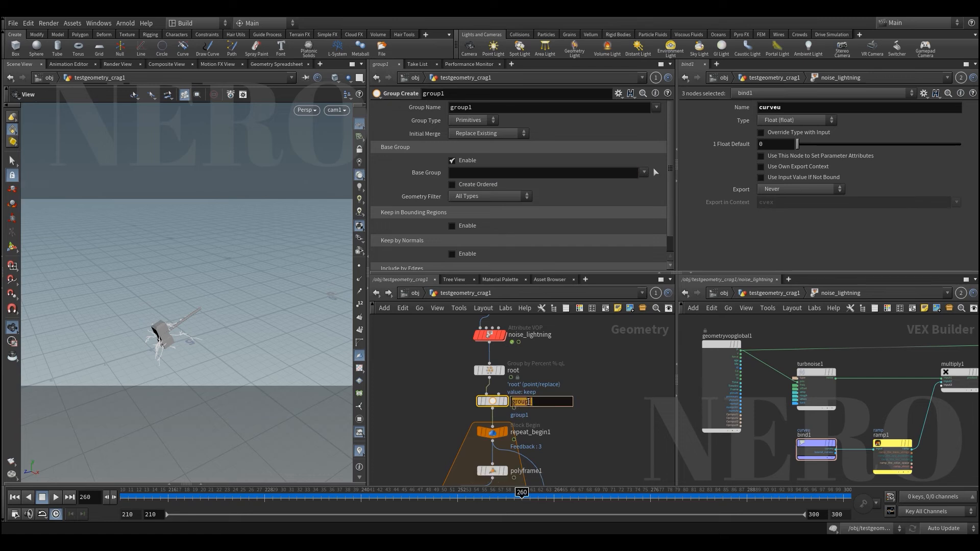
text(chrunk)
key(Return)
double_click(481, 111)
text($OS)
key(Return)
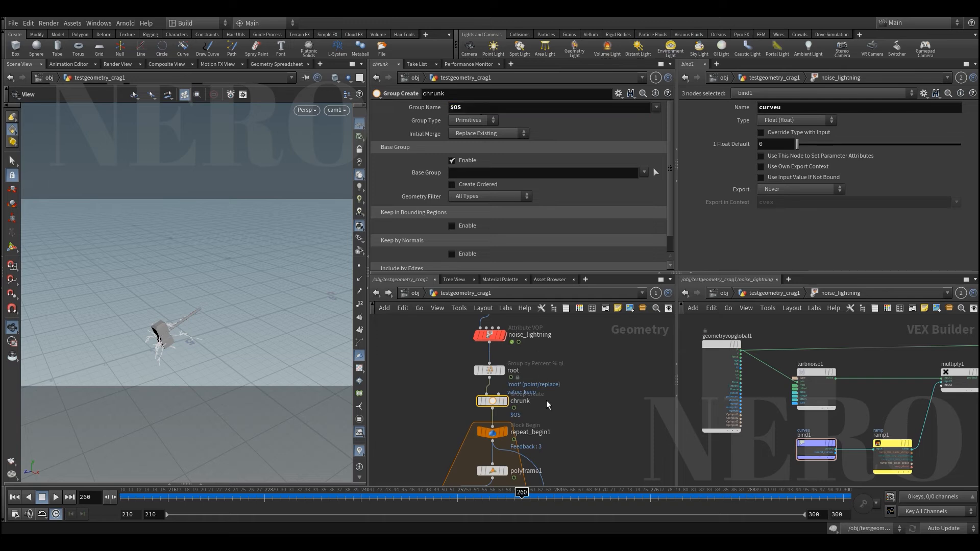
- Try adding a Blast node below repeat_end1 and display it
scroll(561, 387, down, 5)
drag(563, 424, 566, 426)
scroll(529, 419, up, 2)
click(522, 389)
key(Tab)
text(blast)
key(Return)
click(516, 427)
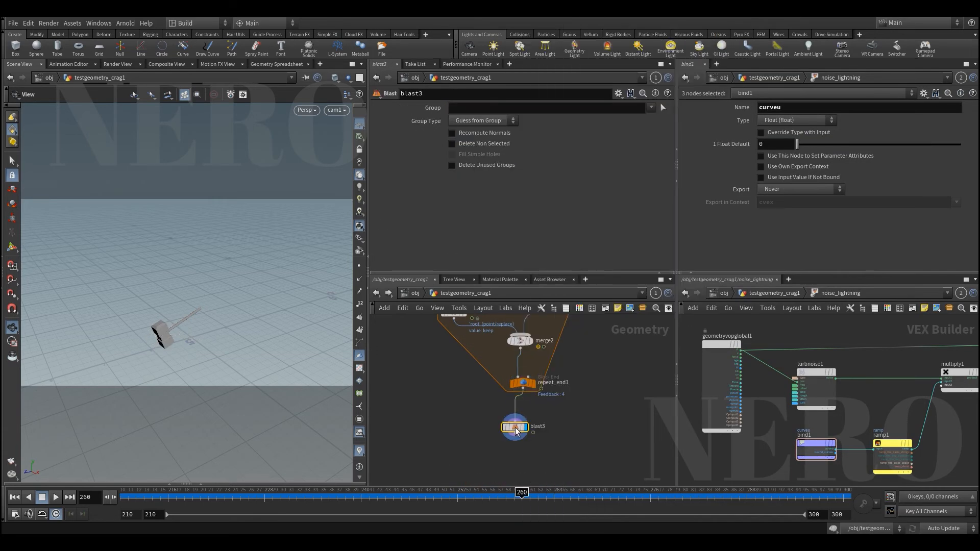
- Set the Blast node's group to chrunk to inspect the remaining branches, and delete the node
click(651, 108)
click(652, 133)
key(ctrl+z)
click(653, 109)
click(657, 120)
drag(208, 328, 236, 260)
scroll(236, 259, up, 5)
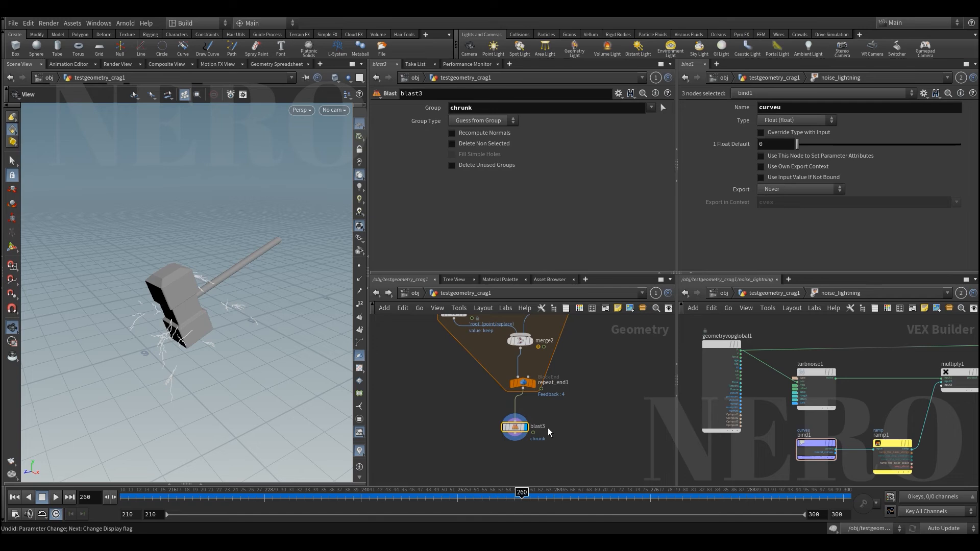
key(Delete)
- Add a Split node below repeat_end1 and set its group to chrunk
click(522, 393)
text(spli)
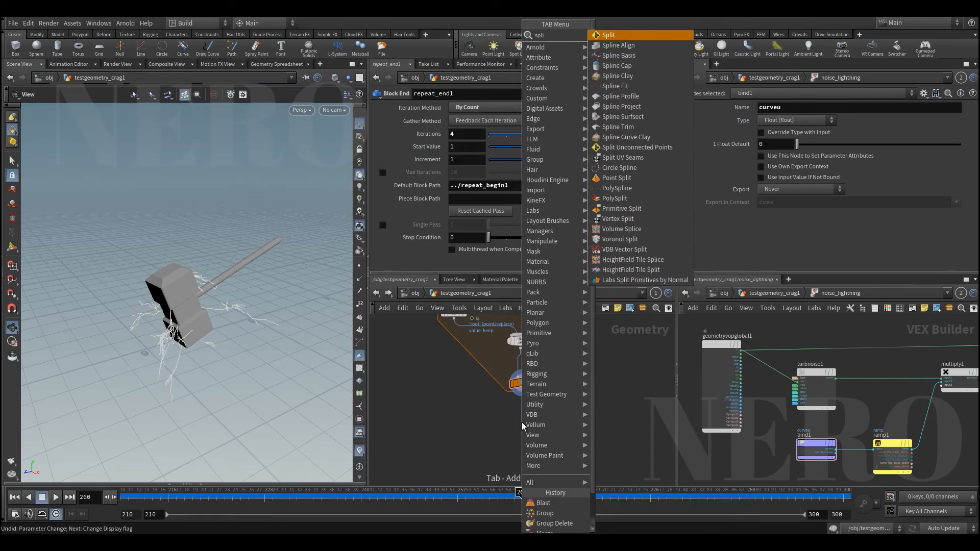
key(Return)
key(Return)
drag(522, 421, 528, 424)
click(651, 107)
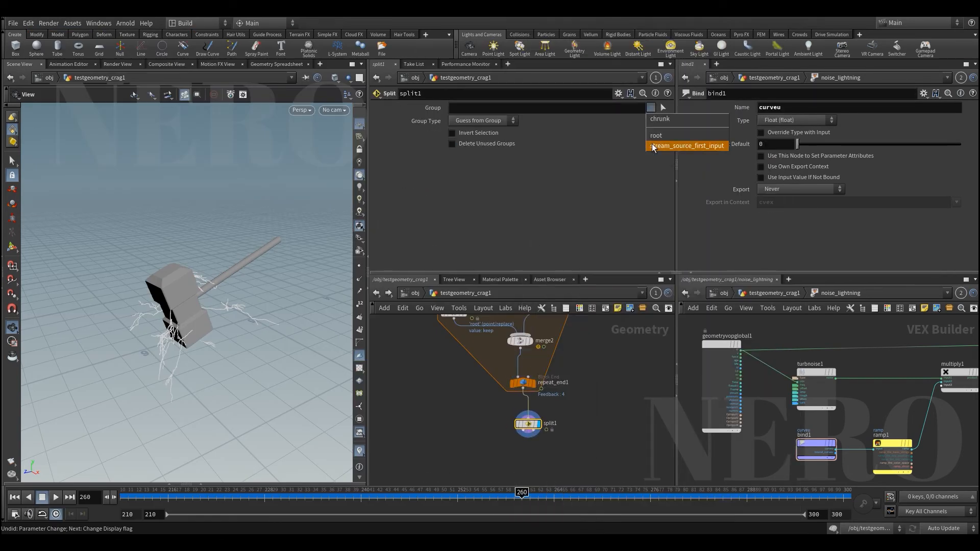
click(662, 121)
drag(525, 425, 523, 420)
- Add a Null on the Split node's first output and name it OUT_chrunk
click(521, 426)
key(Tab)
text(null)
key(Return)
click(457, 452)
double_click(476, 452)
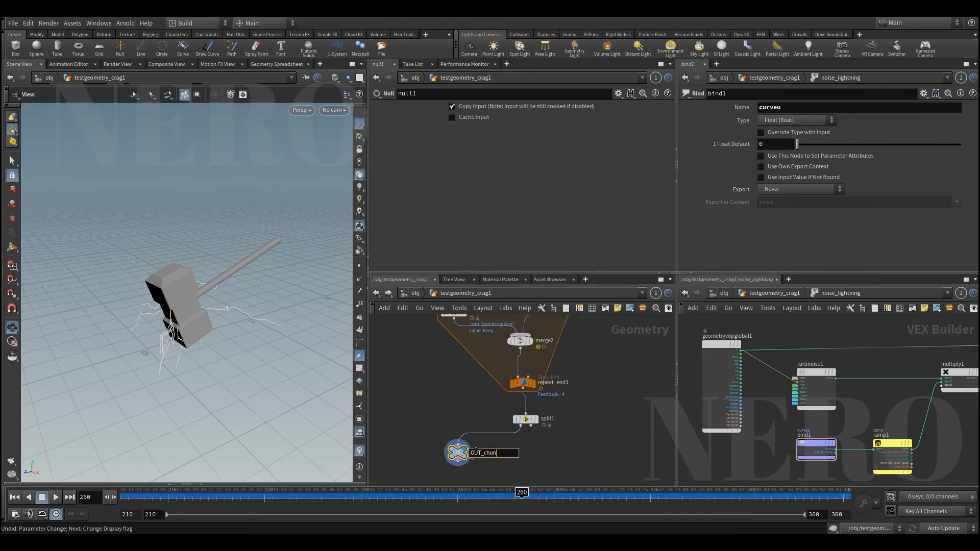
text(OUT_chrunk)
key(Return)
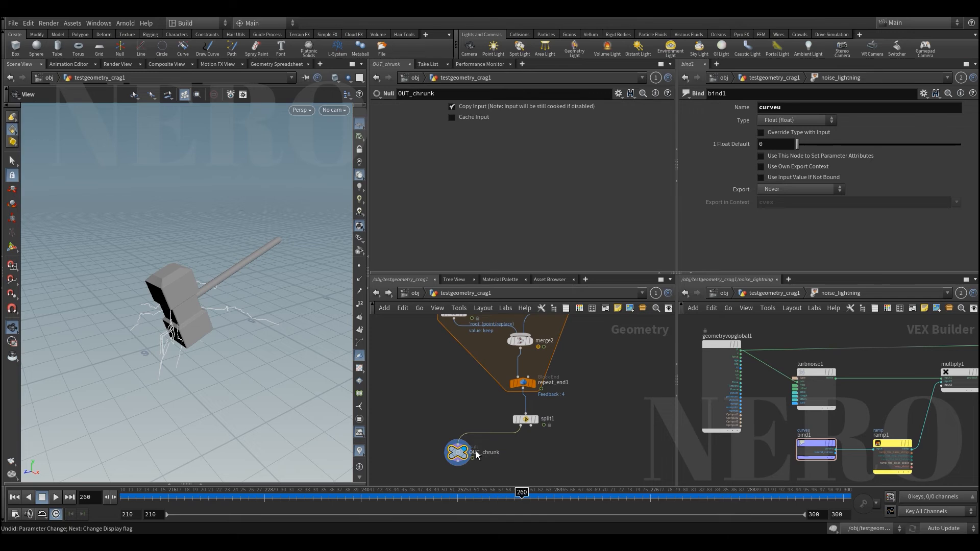
- Duplicate the null, wire it to the Split node's second output and name it OUT_branches
scroll(475, 453, up, 1)
alt+drag(455, 453, 577, 454)
drag(542, 422, 576, 443)
double_click(609, 453)
text(OUT_br)
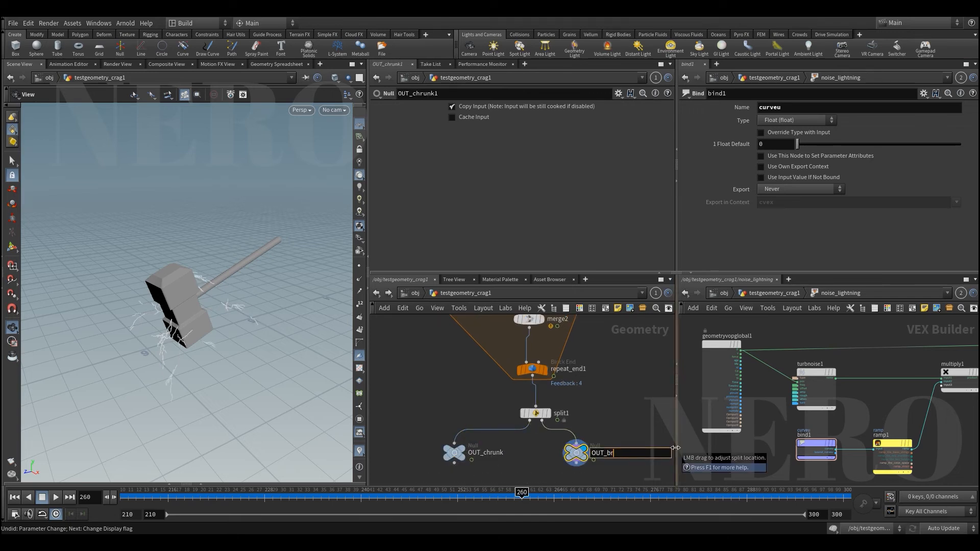
text(anches)
key(Return)
- Select both output nulls and give them a new node color
drag(417, 441, 609, 458)
key(c)
click(669, 472)
key(c)
click(623, 418)
scroll(623, 419, down, 5)
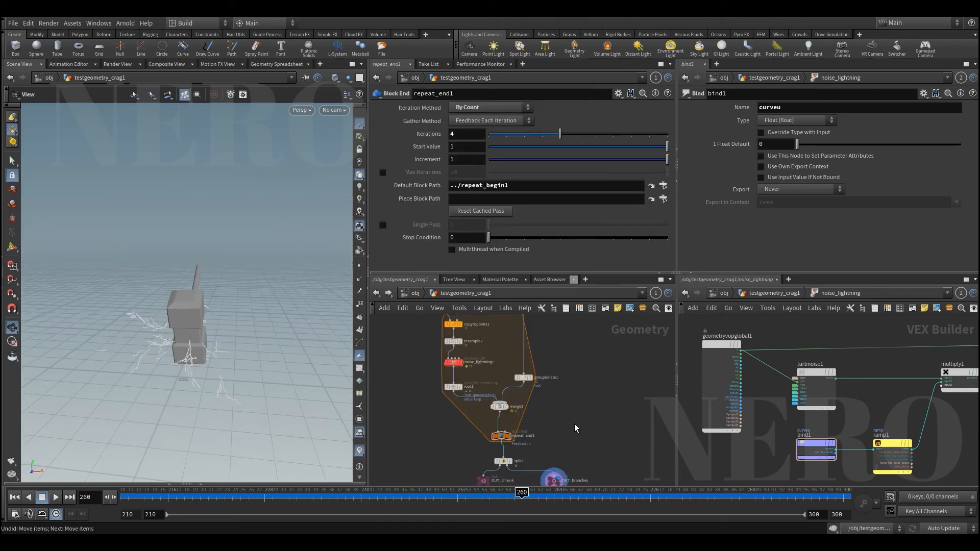
- Move the copytopoints1 and line1 nodes aside to make room beneath randomize_N1
middle_drag(582, 380, 587, 445)
scroll(550, 353, up, 1)
middle_drag(548, 342, 576, 374)
middle_drag(513, 416, 561, 382)
scroll(561, 382, up, 3)
click(513, 382)
drag(512, 381, 443, 381)
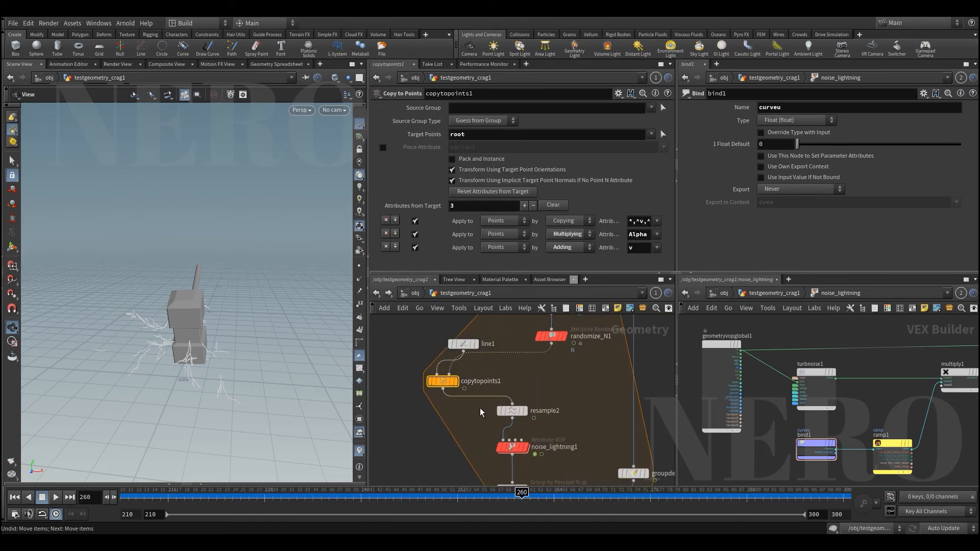
drag(463, 344, 398, 345)
- Add an Attribute Randomize node for the pscale attribute with 1 dimension
key(Tab)
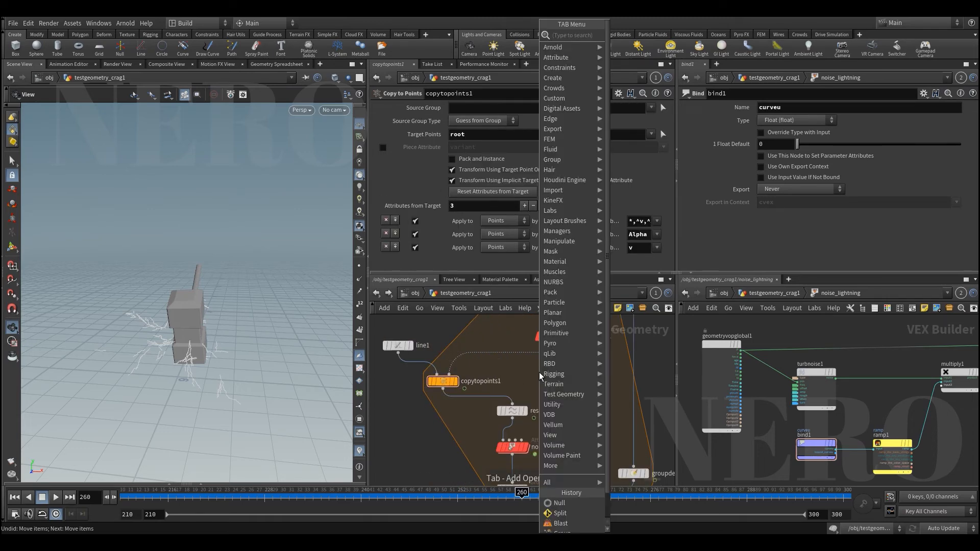
text(aran)
key(Return)
click(538, 372)
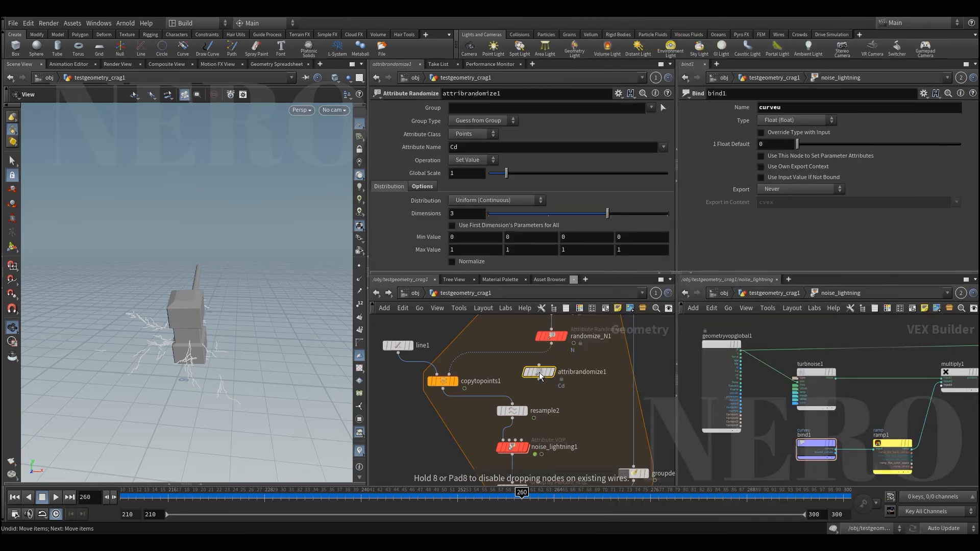
double_click(480, 148)
text(pscale)
key(Return)
click(492, 214)
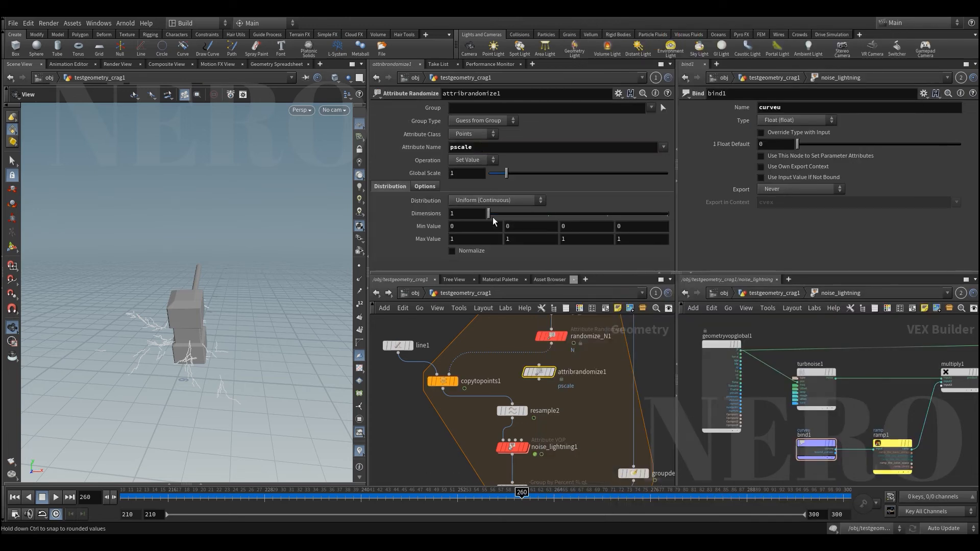
- Insert the pscale randomize node between randomize_N1 and copytopoints1 and set its minimum value to 0.4
mouse_move(539, 378)
mouse_down()
mouse_move(531, 360)
mouse_move(529, 373)
mouse_move(539, 370)
mouse_up()
drag(442, 396, 461, 398)
drag(501, 355, 568, 373)
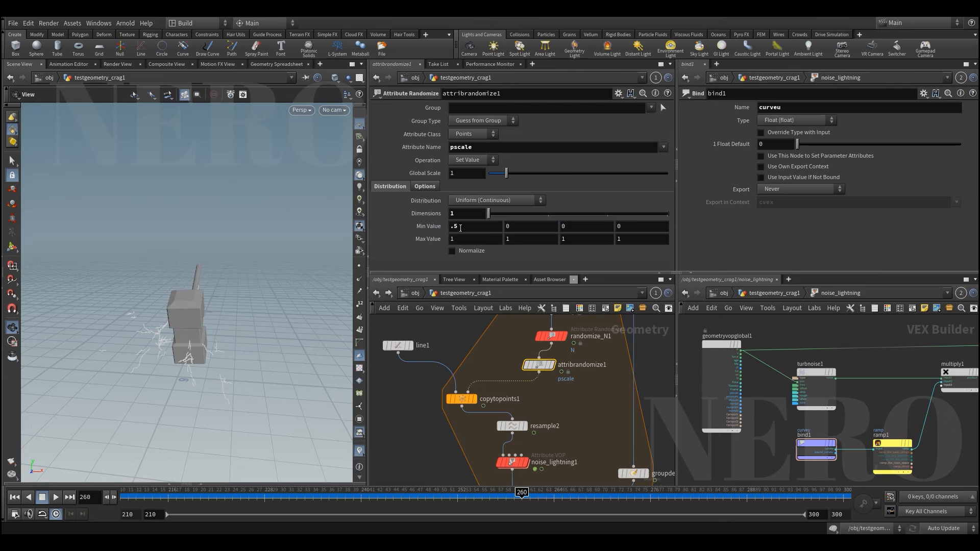
text(4)
key(Return)
drag(507, 173, 530, 176)
key(ctrl+z)
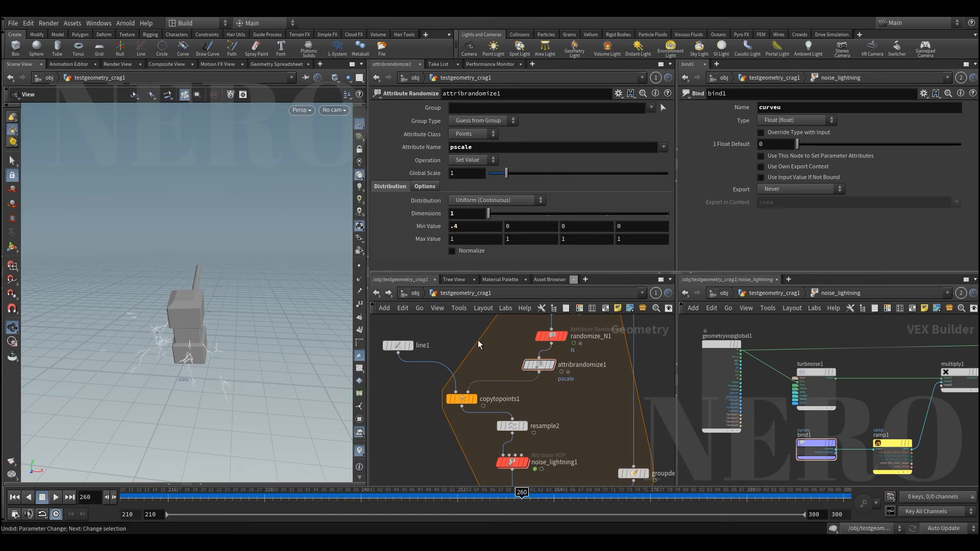
- Display the repeat_end1 result and examine the scaled lightning branches around the hammer
scroll(474, 407, down, 4)
scroll(481, 422, up, 2)
click(530, 423)
drag(243, 317, 192, 330)
middle_drag(502, 355, 502, 410)
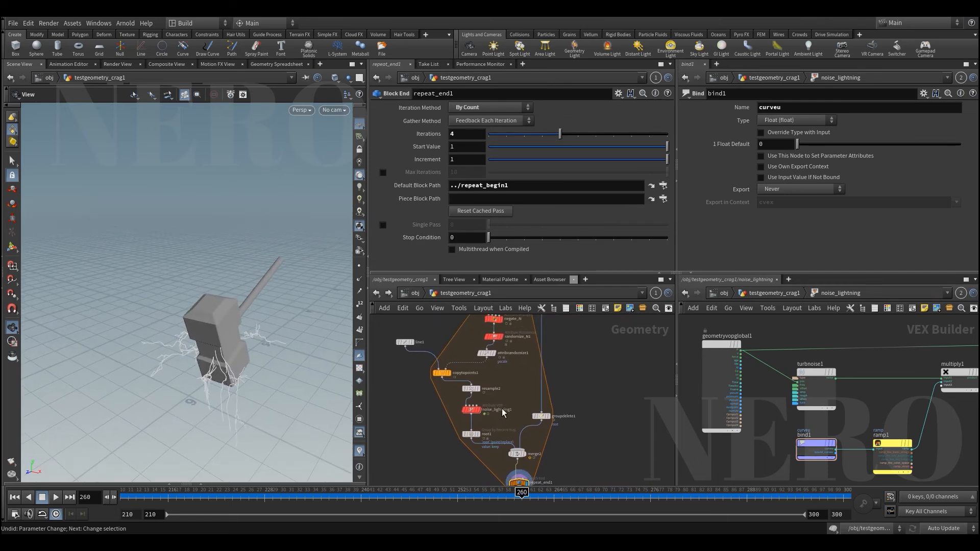
- Color the pscale randomize node red and rename it set_pscale
scroll(500, 353, up, 3)
click(479, 352)
key(c)
click(629, 418)
key(c)
click(522, 352)
text(set_pscale)
key(Return)
drag(479, 352, 486, 351)
- Try different global seed values on the set_pscale node
click(424, 186)
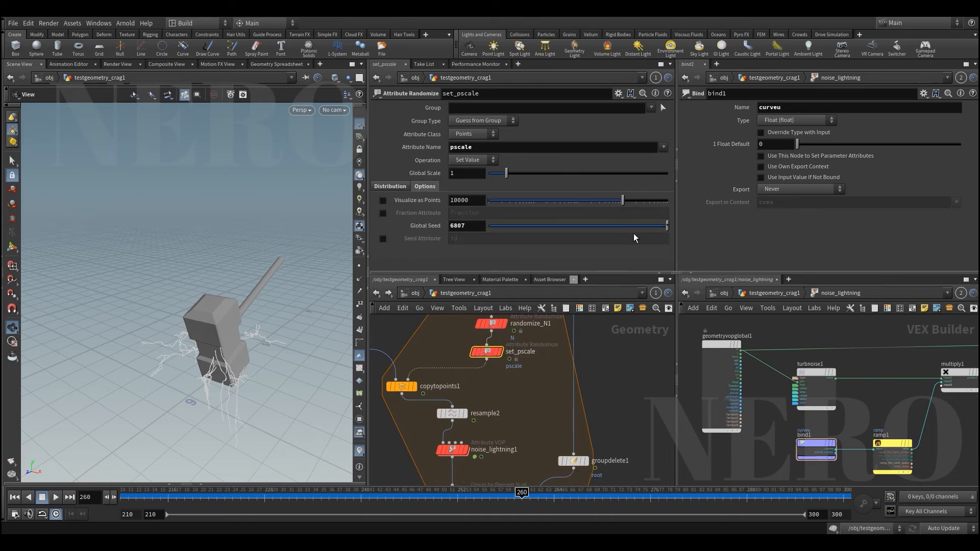
drag(623, 225, 557, 225)
click(390, 186)
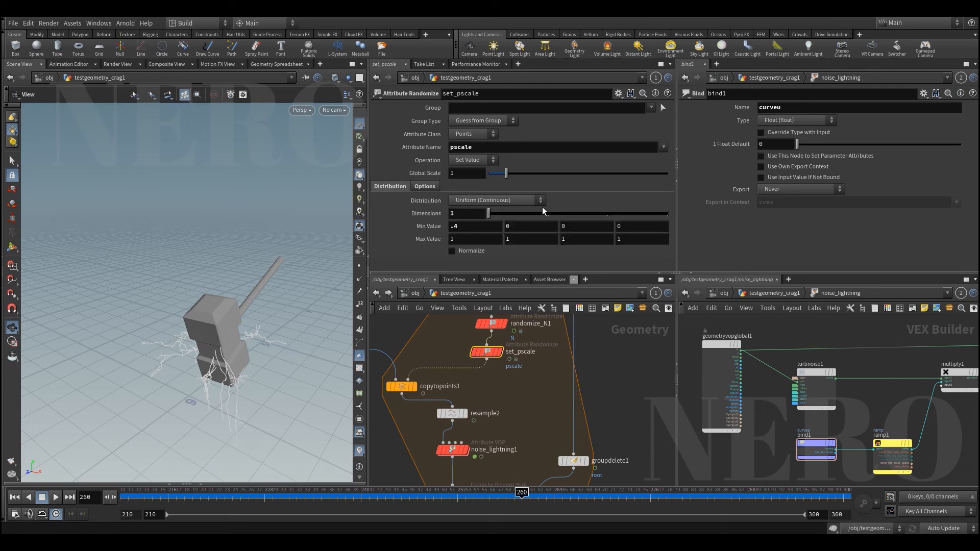
mouse_move(505, 173)
mouse_down()
mouse_move(632, 174)
mouse_move(505, 175)
mouse_up()
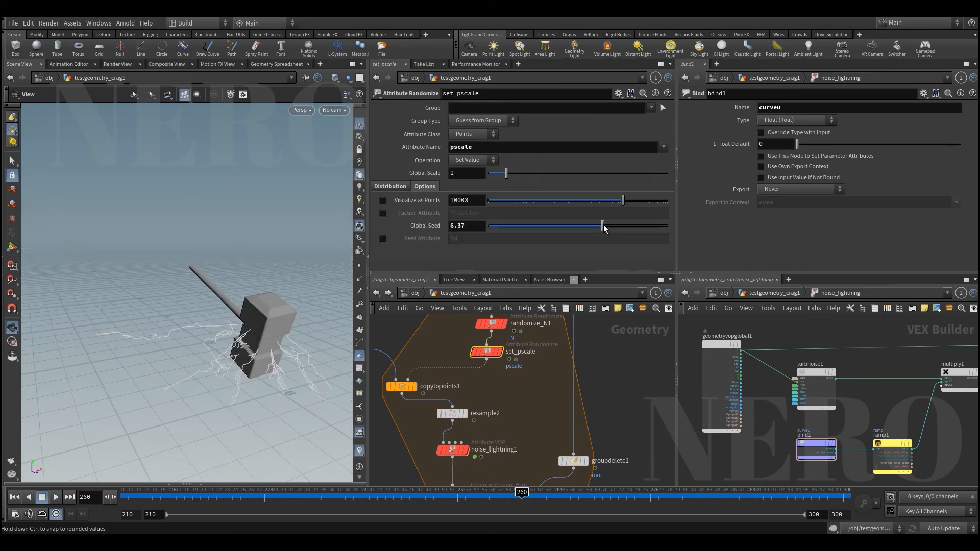
drag(603, 228, 588, 228)
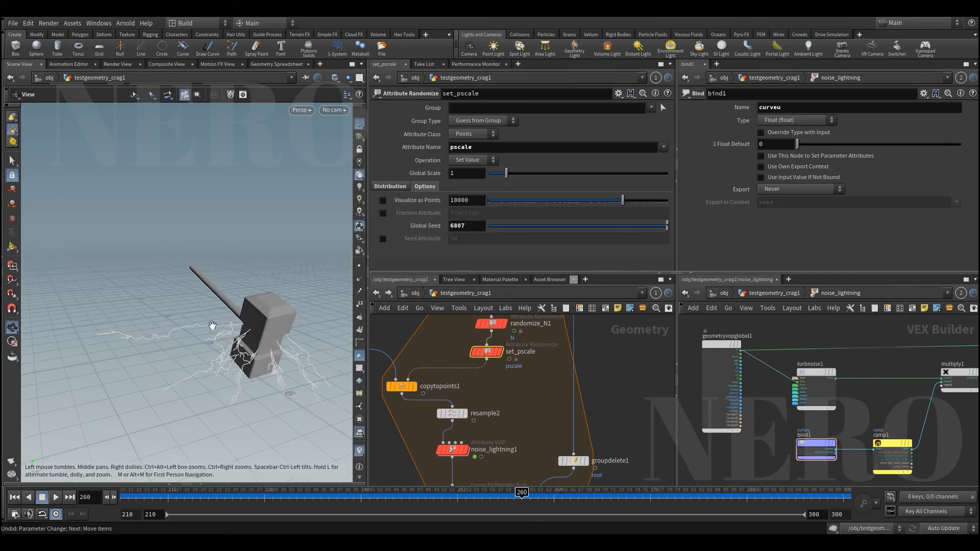
drag(291, 342, 205, 334)
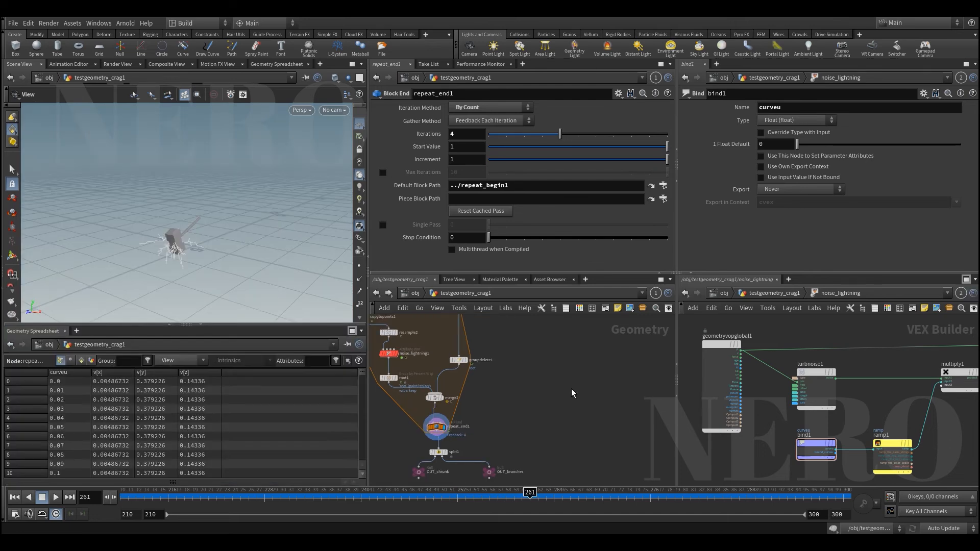
- Paste the sparks DOP network beside the lightning network and wire ray1's output into its first input
mouse_move(561, 361)
middle_down()
mouse_move(584, 430)
mouse_move(568, 420)
mouse_move(562, 465)
middle_up()
scroll(535, 387, down, 3)
middle_drag(529, 334, 532, 403)
scroll(532, 370, up, 5)
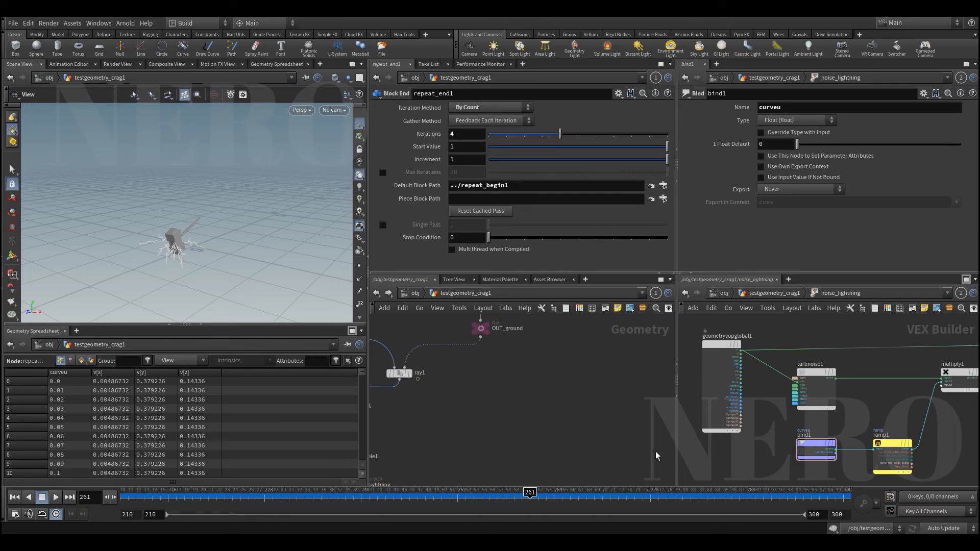
key(ctrl+v)
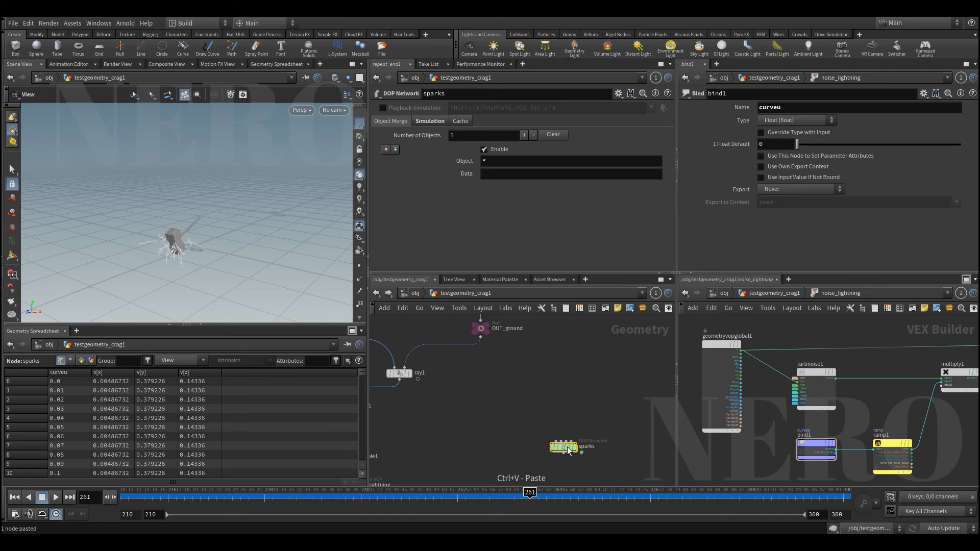
click(555, 441)
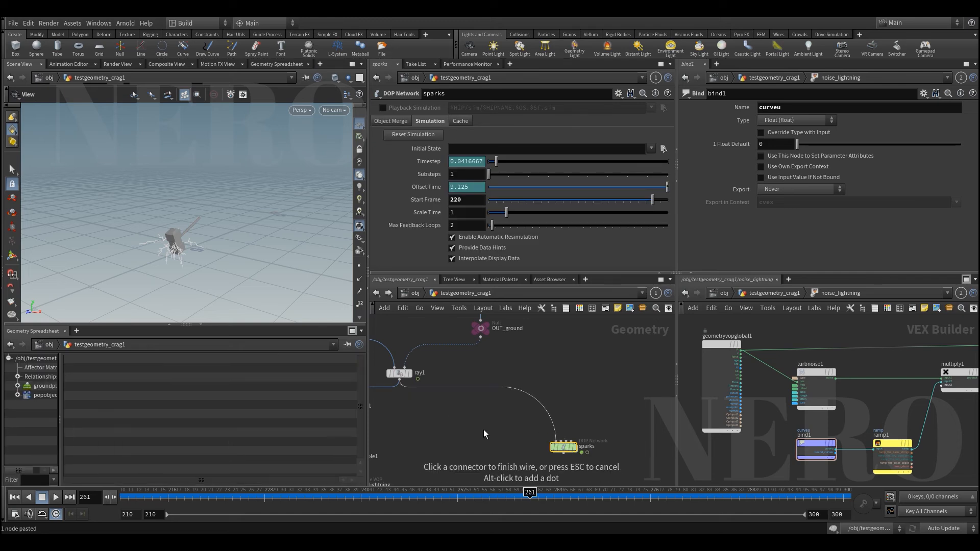
middle_drag(469, 425, 516, 430)
drag(620, 451, 582, 423)
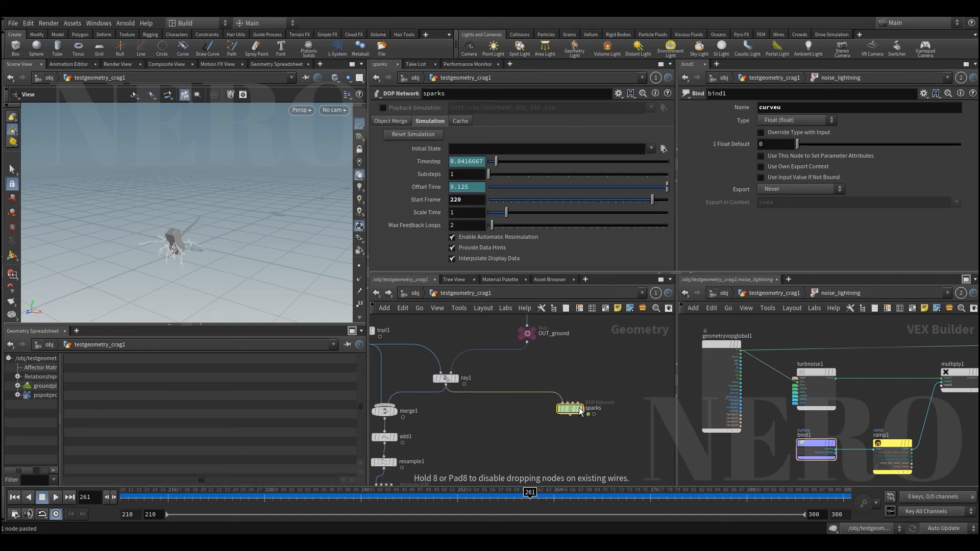
- Display ray1 with its points and scrub the timeline to frame 242 to check when the hit points appear
scroll(541, 433, up, 2)
click(443, 366)
click(204, 501)
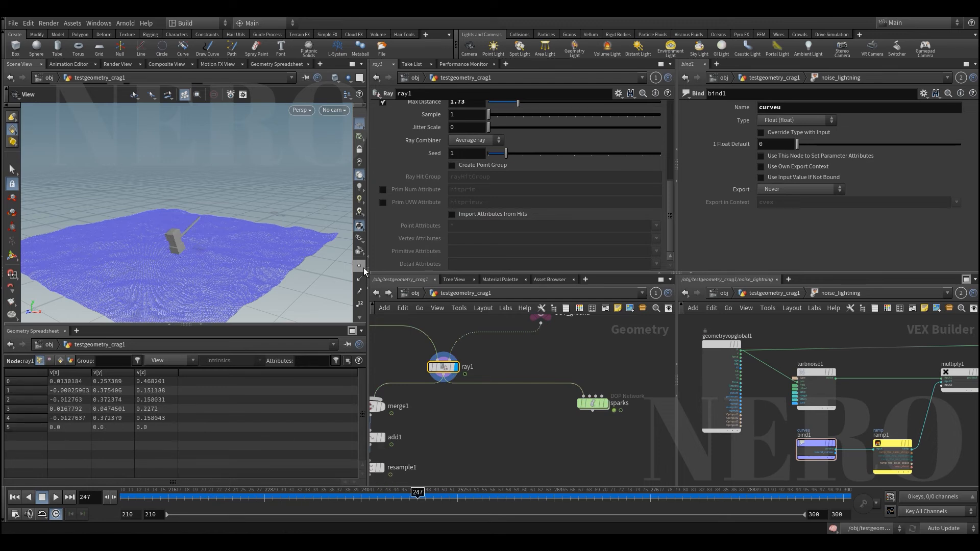
drag(252, 496, 377, 498)
- Open the sparks DOP network and check the simulation from the first frame up to frame 221
click(592, 403)
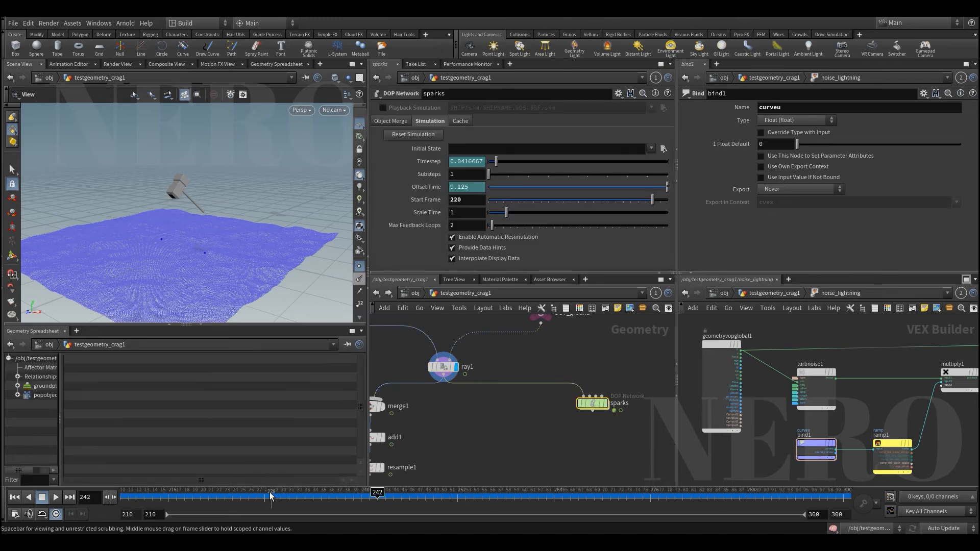
key(ctrl+Up)
double_click(592, 403)
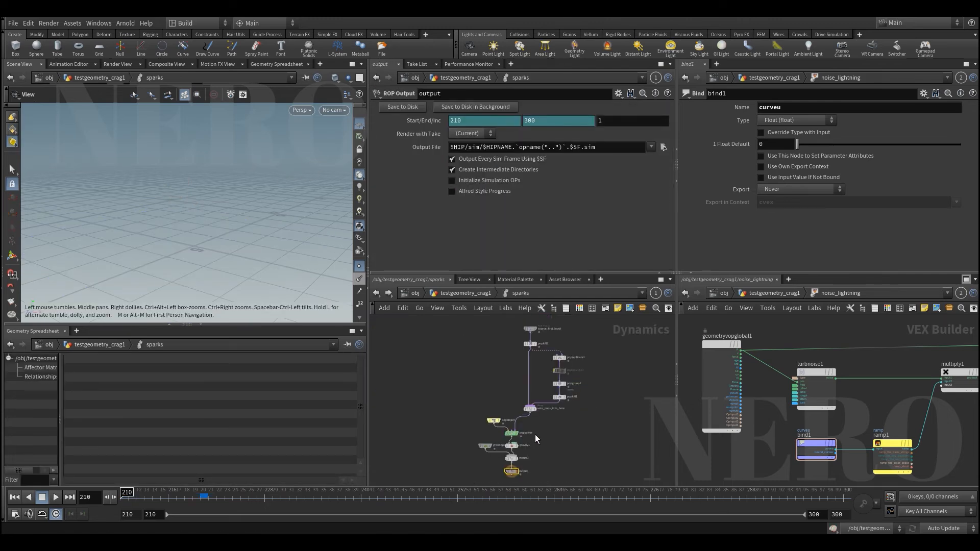
click(200, 493)
mouse_move(200, 493)
mouse_down()
mouse_move(250, 502)
mouse_move(201, 499)
mouse_up()
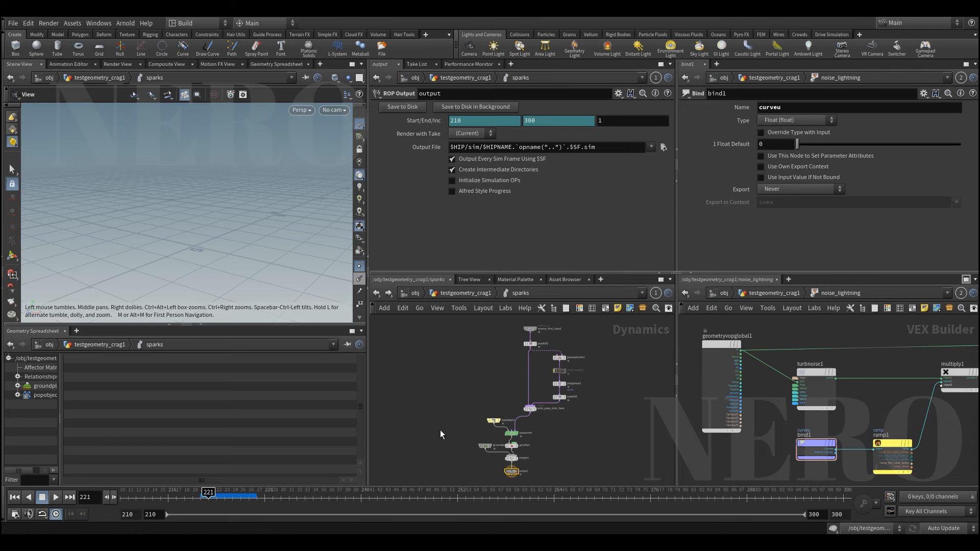
- Set the sparks DOP network's start frame to 240
key(u)
double_click(466, 204)
text(240)
key(Return)
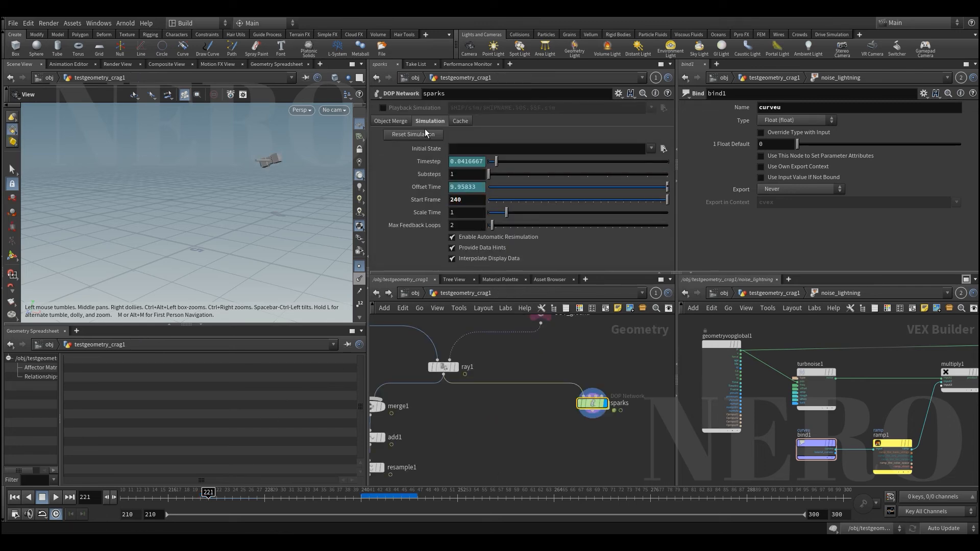
- Play the spark simulation inside the sparks network and stop it at frame 283
double_click(593, 403)
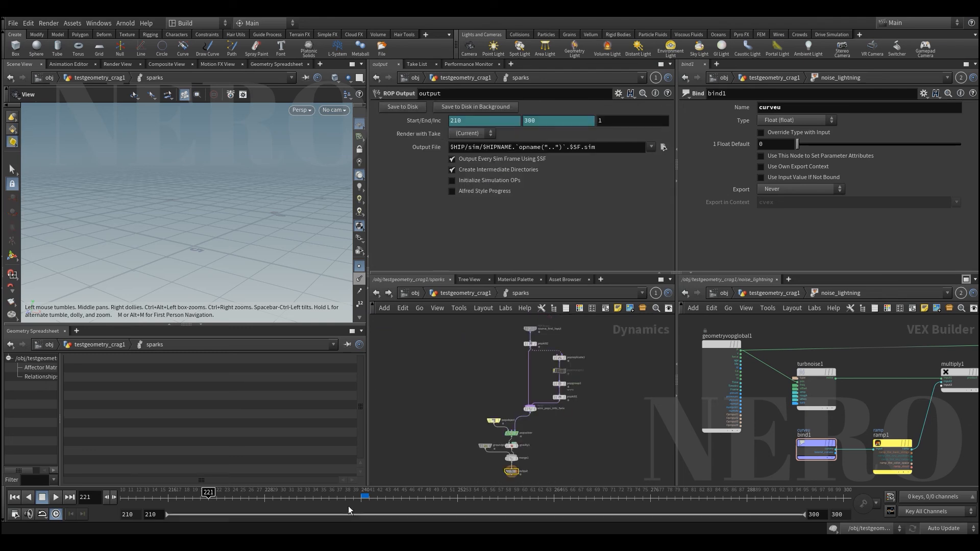
key(Up)
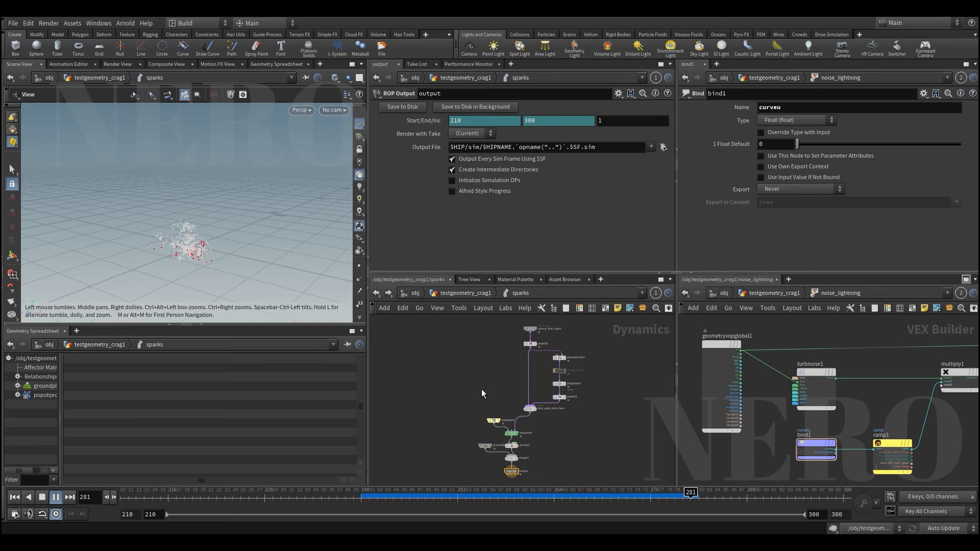
key(Up)
- Examine the birth settings of source_first_input and the group and rule of popkill2
scroll(533, 374, up, 3)
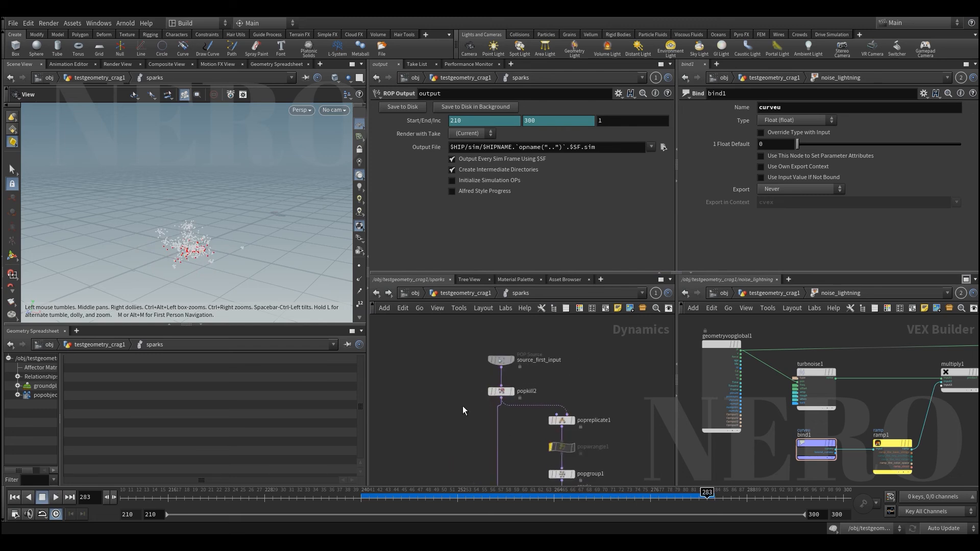
middle_drag(462, 406, 463, 384)
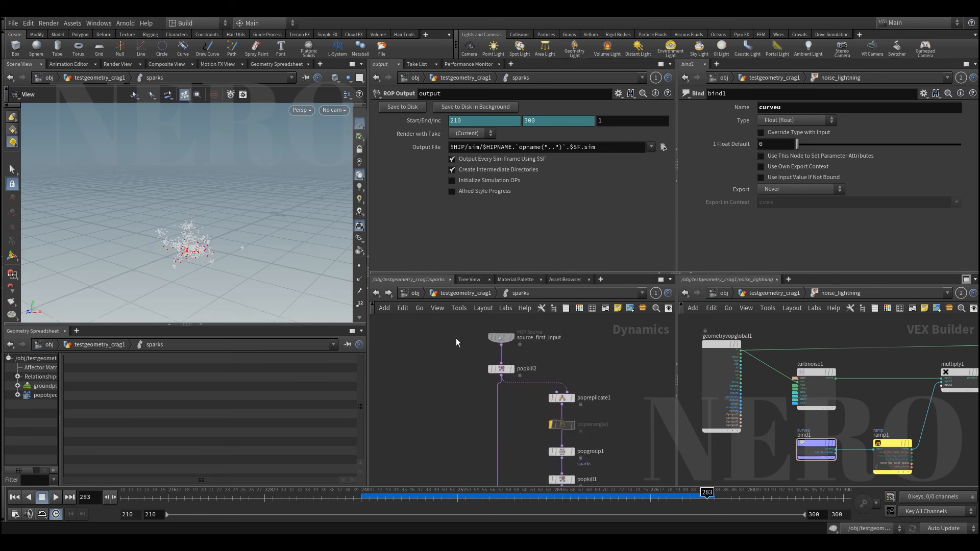
drag(519, 345, 516, 345)
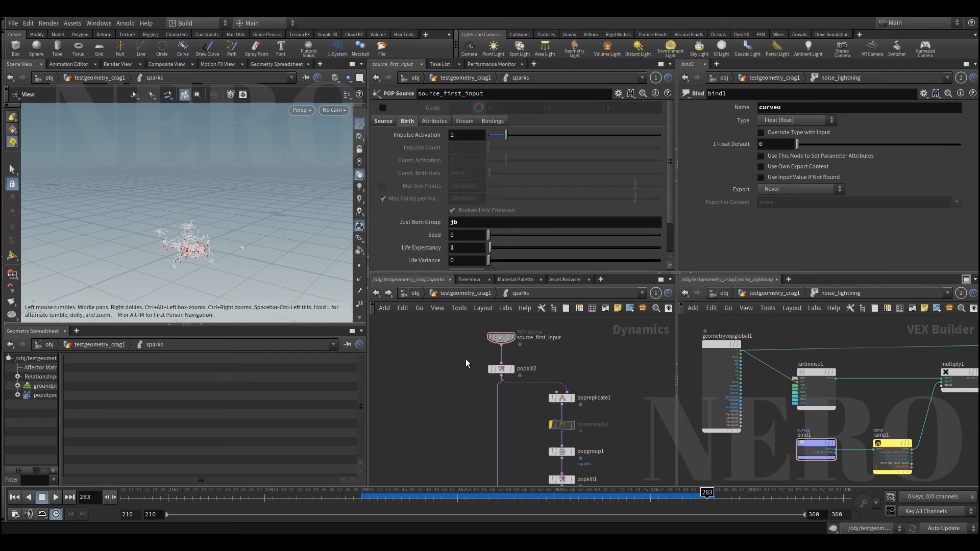
click(501, 369)
middle_drag(463, 409, 450, 398)
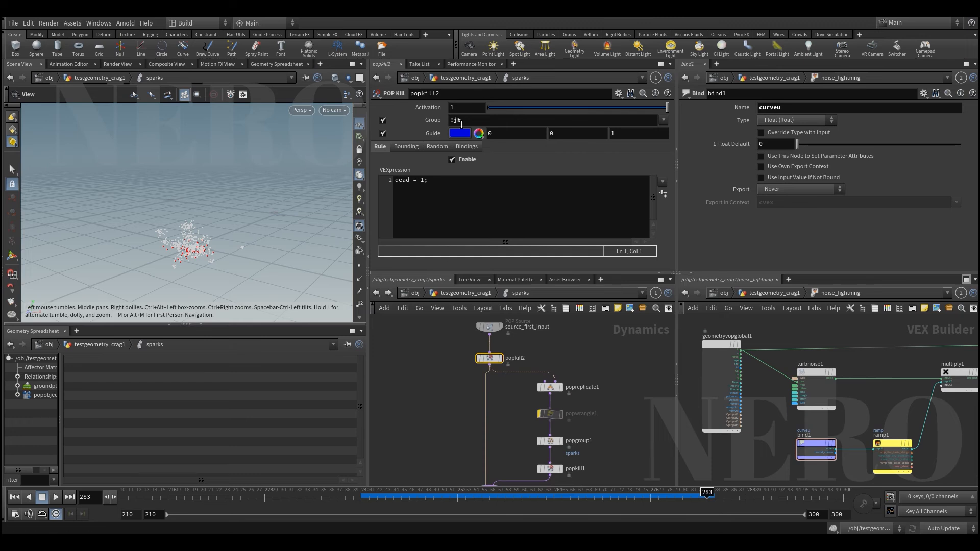
- Examine the settings of popreplicate1, popgroup1 and popkill1 in the sparks branch
middle_drag(527, 443, 499, 406)
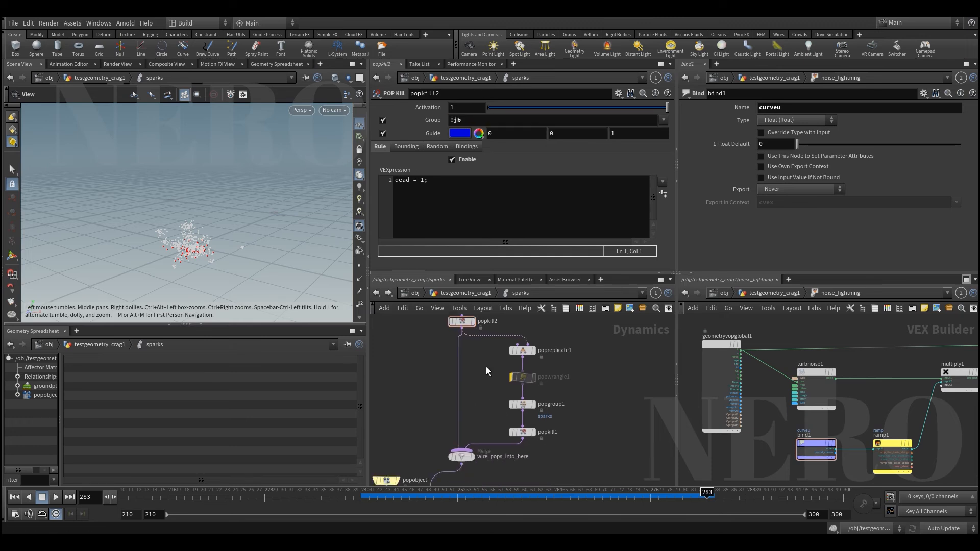
click(516, 351)
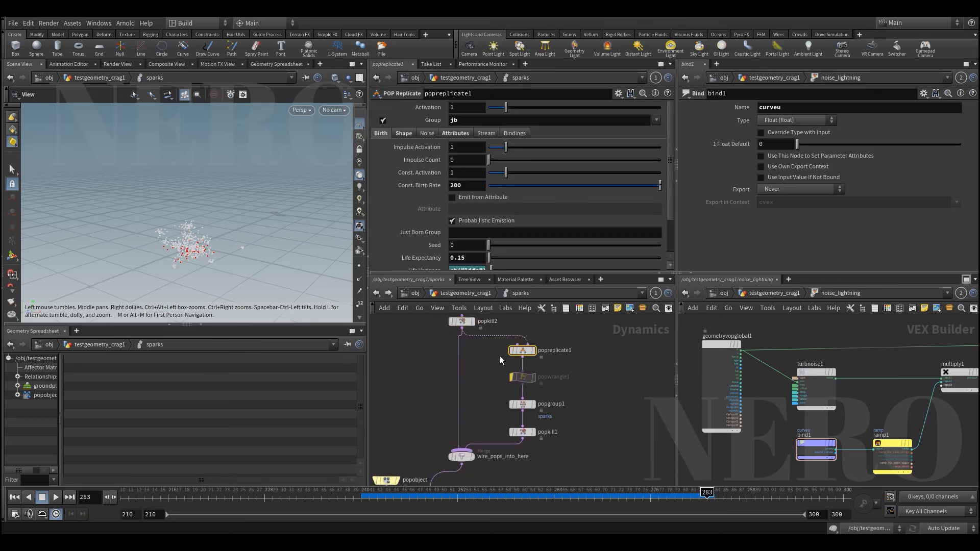
middle_drag(500, 356, 505, 316)
click(526, 364)
middle_drag(499, 387, 509, 364)
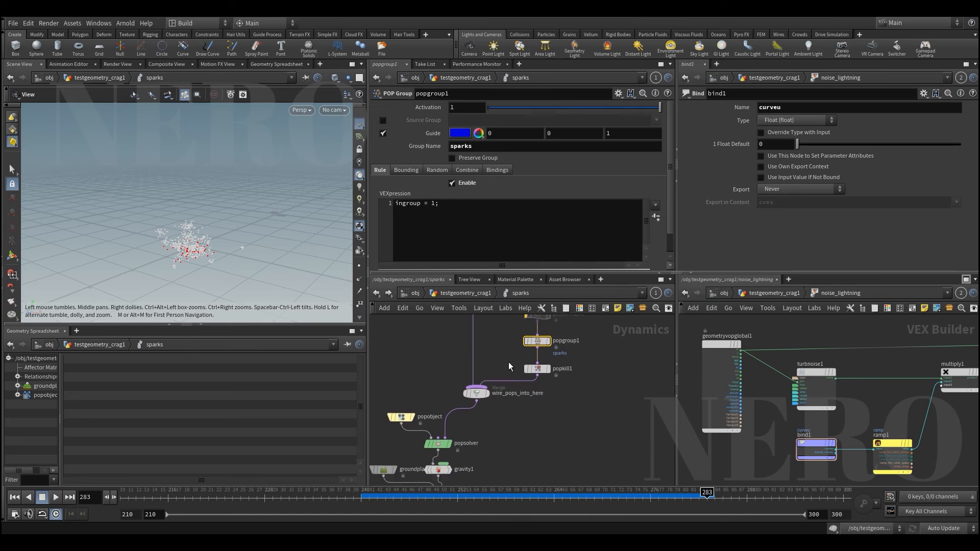
click(537, 368)
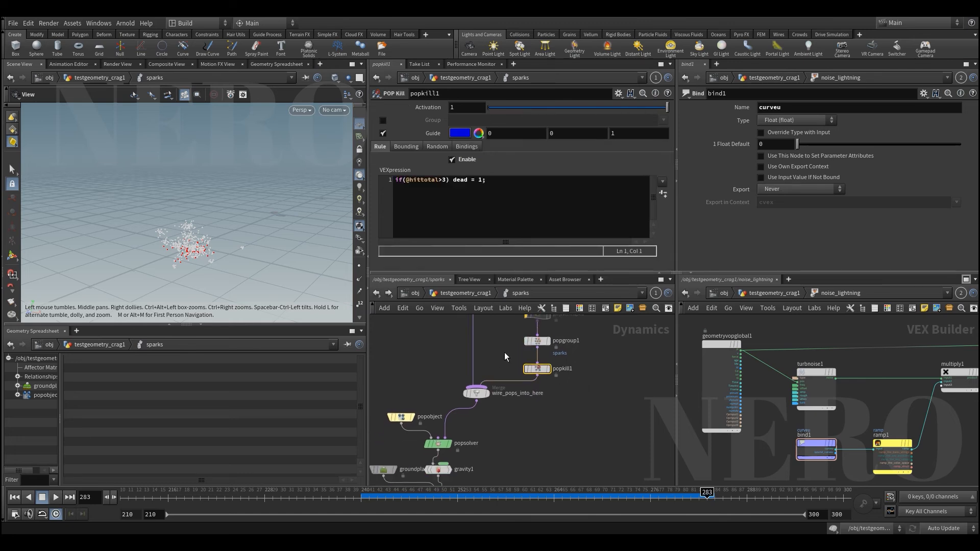
- Examine the collision behavior settings of the popsolver node
middle_drag(426, 425, 485, 394)
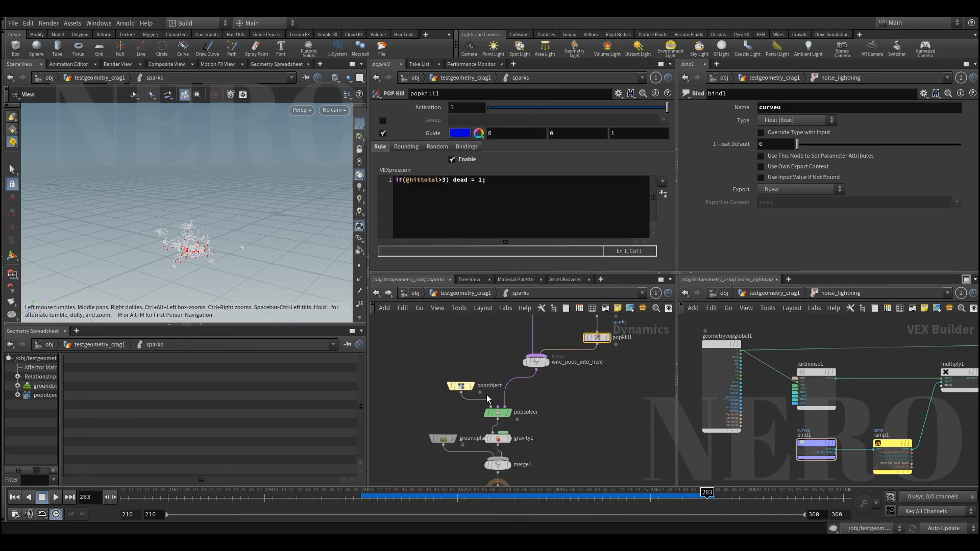
click(497, 413)
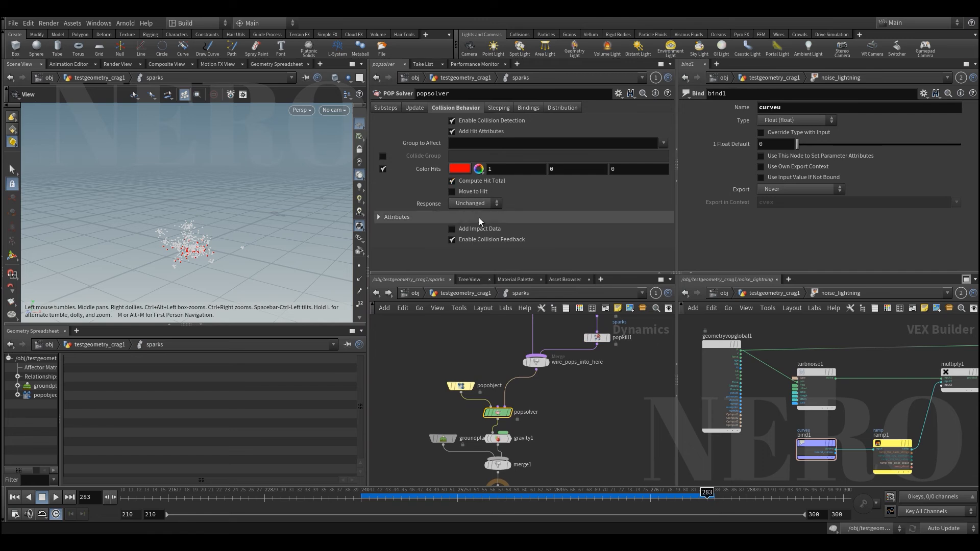
click(450, 119)
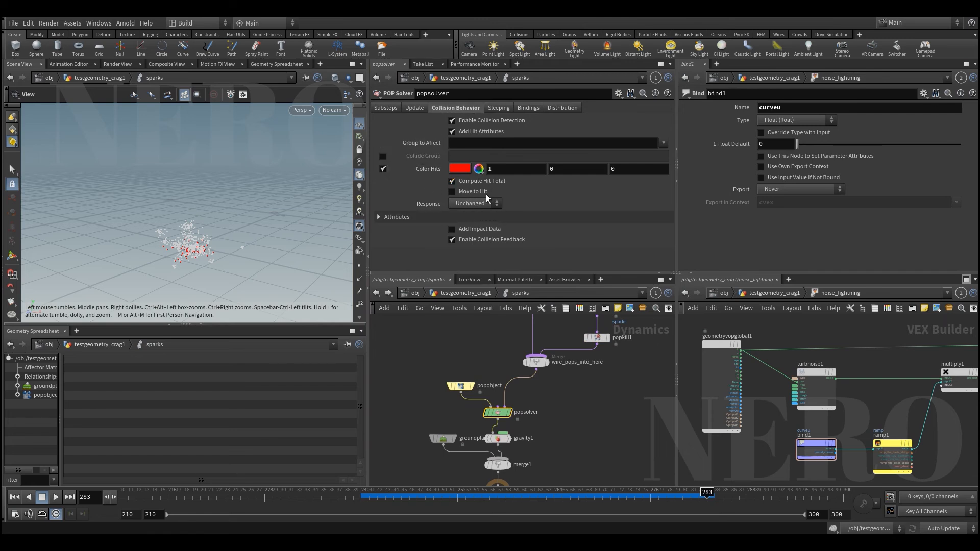
middle_drag(518, 325, 503, 362)
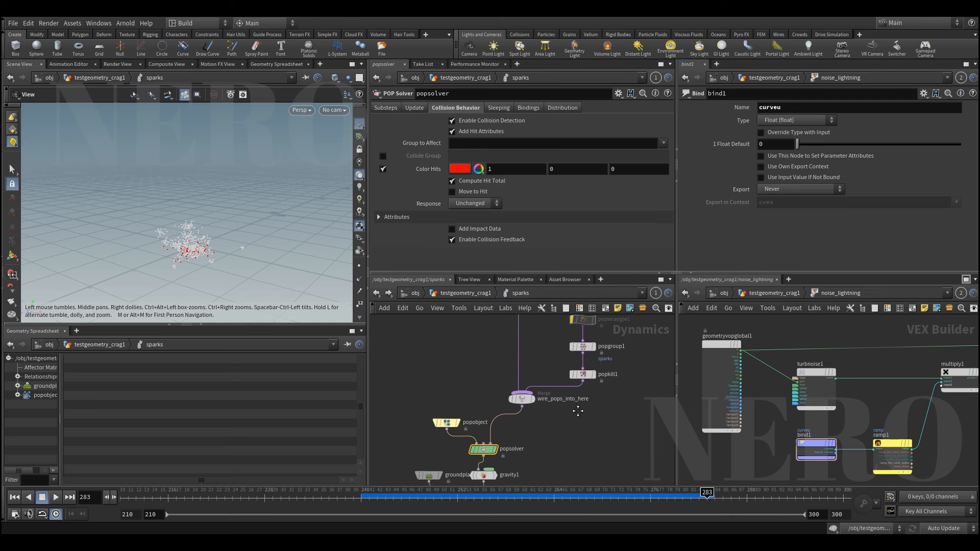
- Examine the kill rule of popkill1 in the sparks network and scrub the simulation to frame 271
click(581, 376)
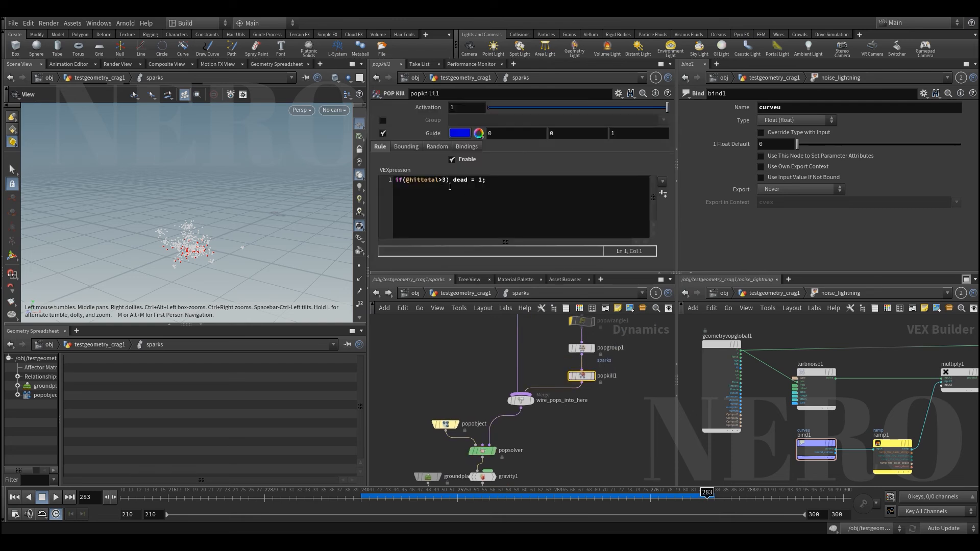
scroll(484, 341, down, 2)
middle_drag(577, 394, 595, 356)
scroll(554, 384, down, 2)
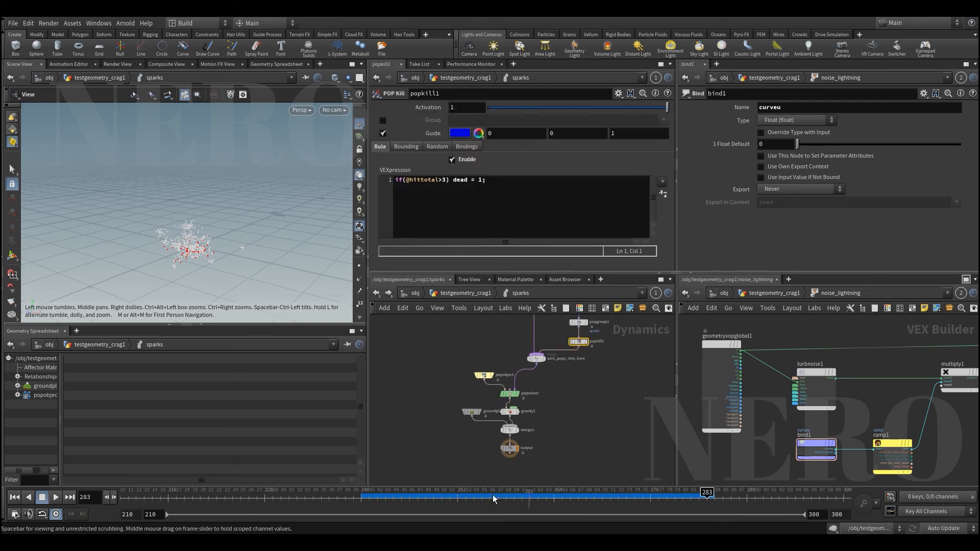
drag(842, 484, 611, 484)
- Return to the geometry network, paste timeblend1 and sparktrail beneath the sparks node, and display timeblend1
scroll(598, 404, down, 2)
key(u)
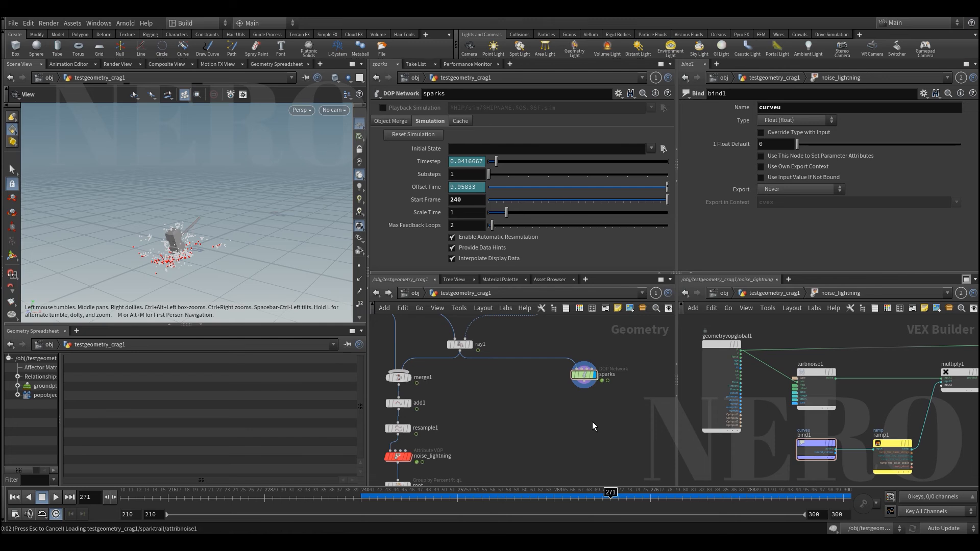
key(ctrl+v)
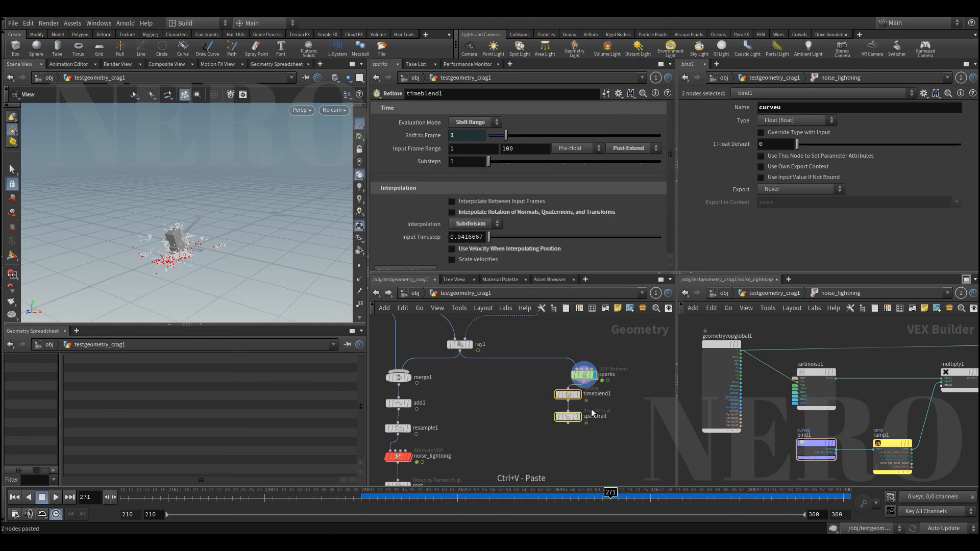
drag(570, 395, 586, 403)
click(594, 402)
scroll(541, 427, up, 1)
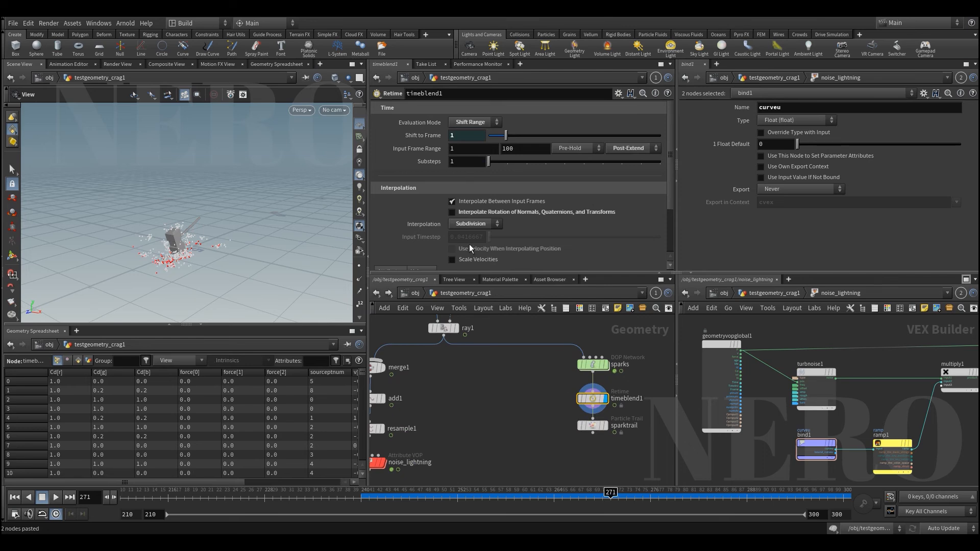
- Check timeblend1's interpolation attributes, display sparktrail, and scrub to frame 284 to inspect the spark trails around the hammer
scroll(412, 237, down, 3)
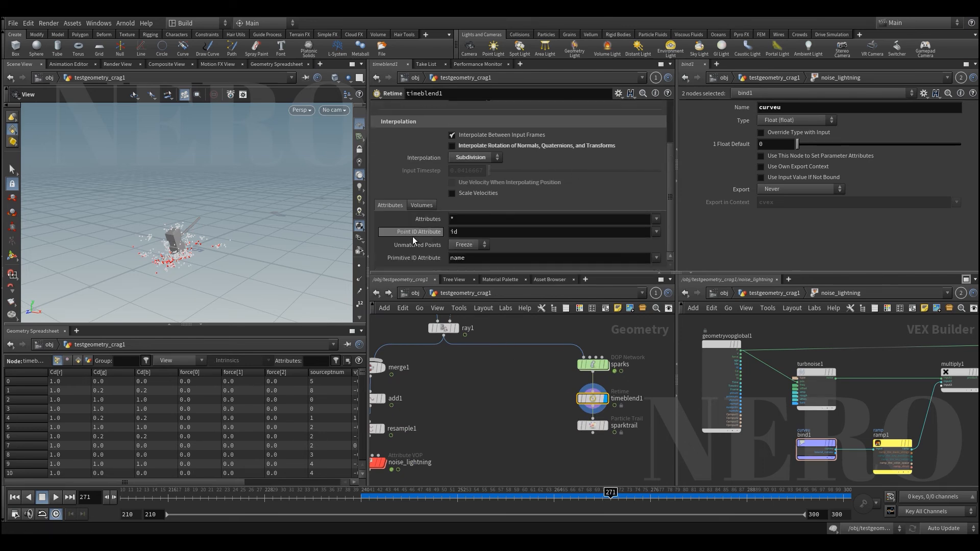
click(592, 425)
click(604, 425)
right_drag(157, 252, 202, 223)
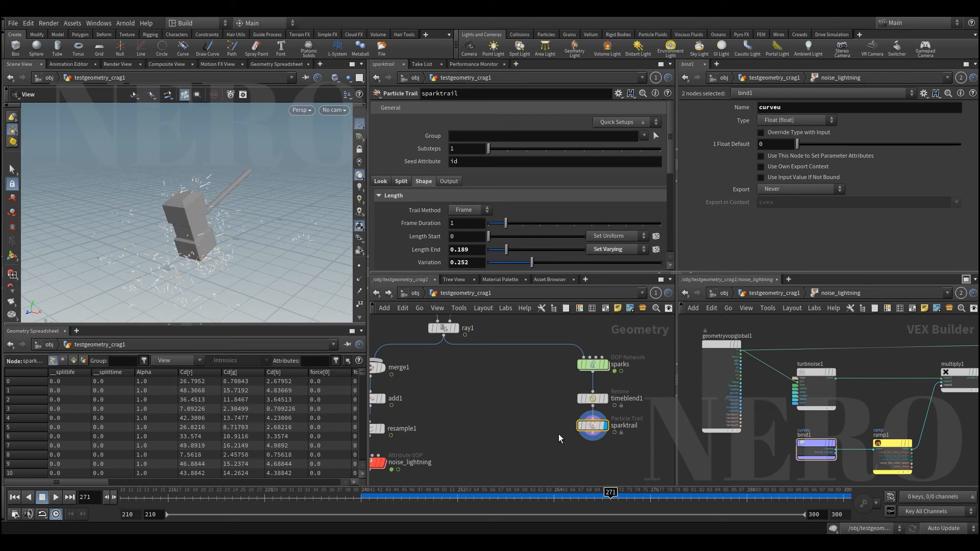
middle_drag(558, 437, 514, 397)
scroll(576, 420, up, 2)
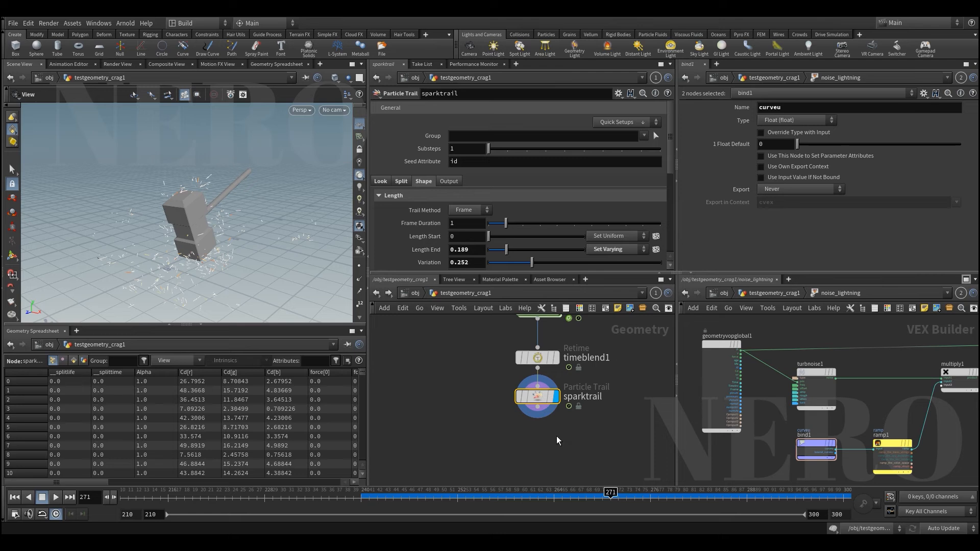
drag(155, 258, 180, 224)
drag(530, 497, 731, 498)
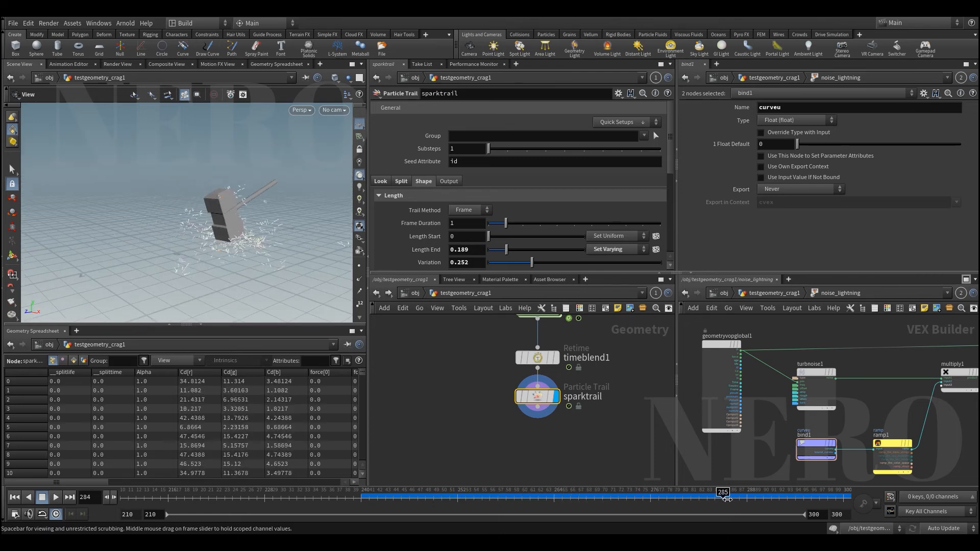
drag(291, 255, 248, 253)
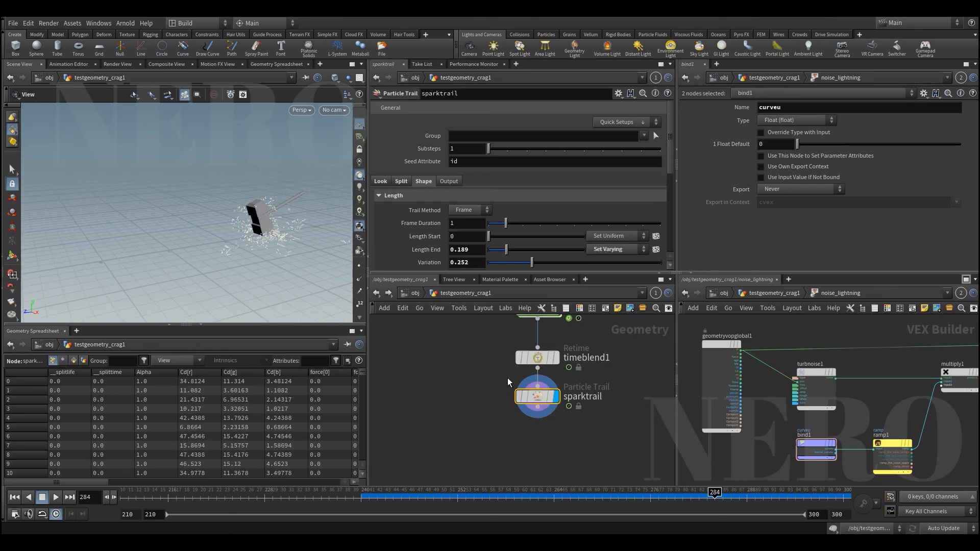
- Add a Null after sparktrail, display it, and rename it as the sparks output with an OUT_ prefix
scroll(507, 379, down, 5)
scroll(524, 407, up, 2)
middle_drag(508, 447, 576, 386)
scroll(573, 391, down, 2)
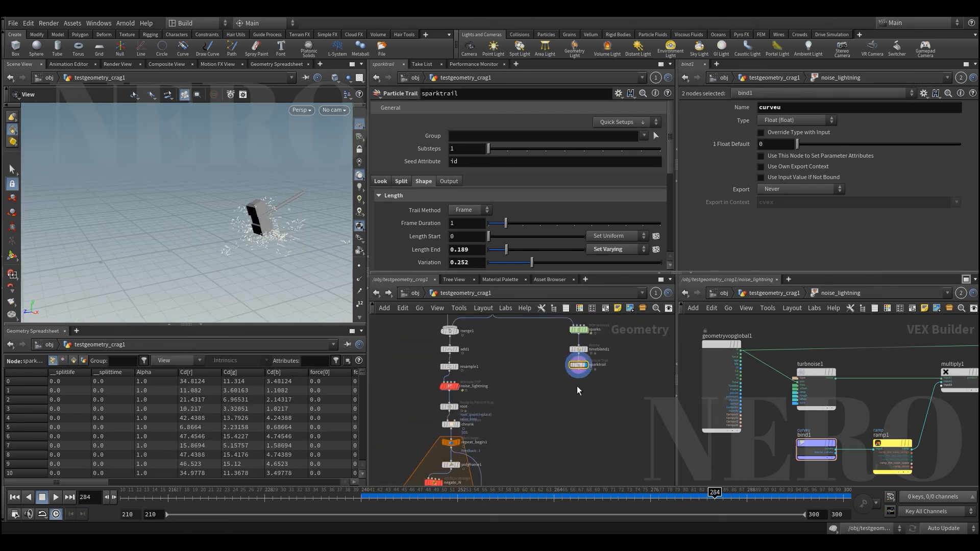
scroll(577, 386, up, 3)
click(579, 363)
key(Tab)
text(null)
key(Return)
click(583, 399)
drag(583, 399, 583, 393)
double_click(604, 392)
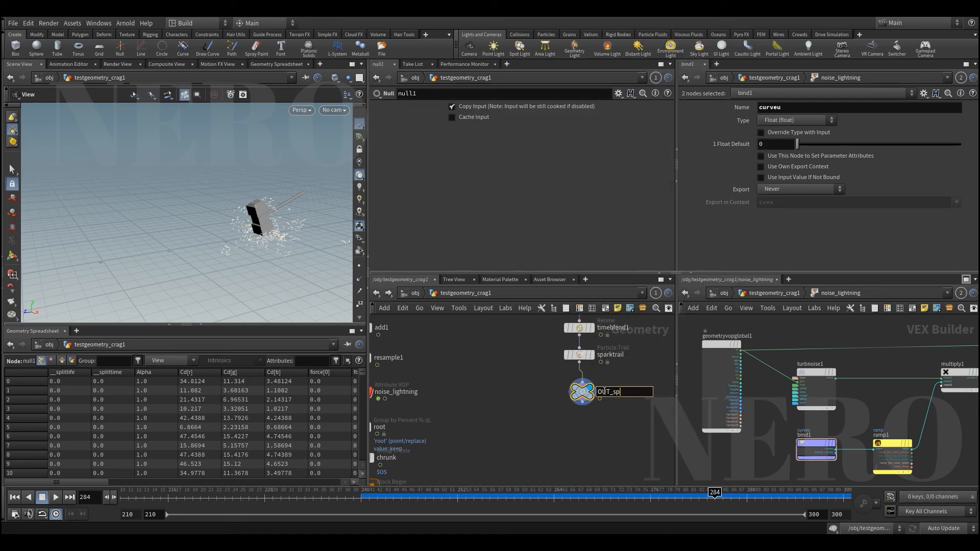
key(Return)
key(c)
key(c)
- Display the OUT_branches null and check the branch geometry around the hammer
scroll(528, 429, down, 3)
middle_drag(527, 441, 466, 427)
click(505, 431)
click(564, 431)
scroll(566, 444, up, 5)
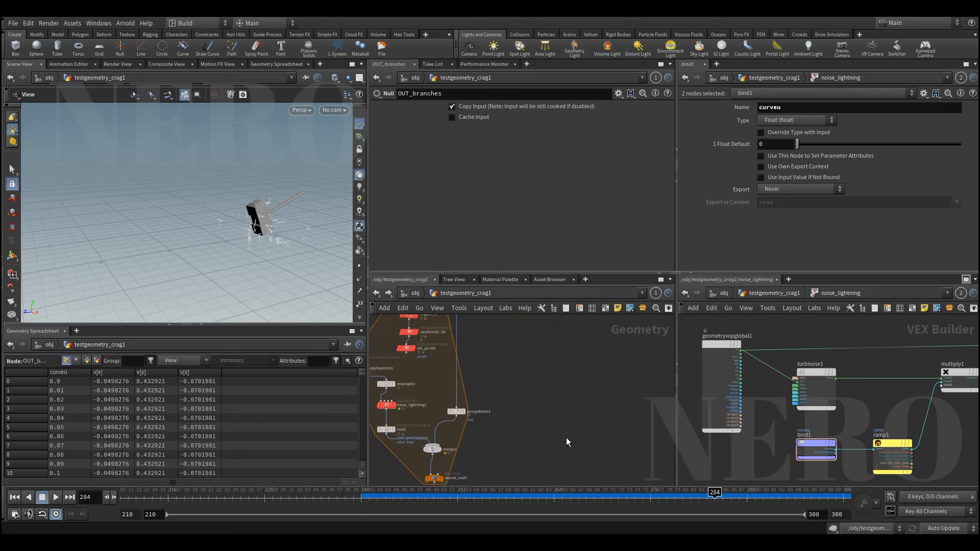
scroll(512, 396, up, 3)
drag(518, 388, 579, 355)
key(r)
- Display the testgeometry_crag1 node at the start of the network and move it further above blast1
scroll(586, 412, down, 2)
middle_drag(585, 407, 583, 424)
middle_drag(505, 366, 567, 455)
middle_drag(532, 337, 553, 398)
middle_drag(518, 319, 578, 439)
scroll(520, 353, up, 3)
drag(525, 358, 589, 379)
key(r)
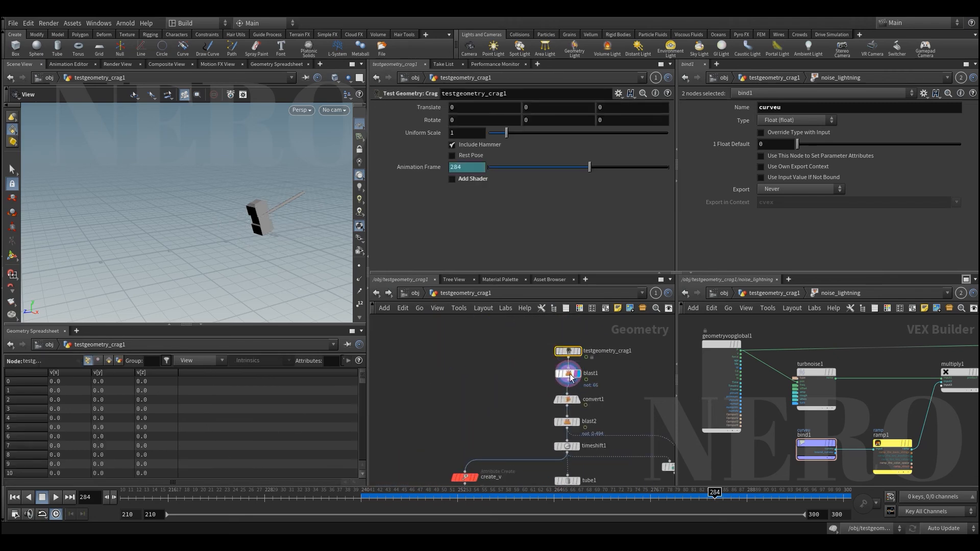
key(r)
drag(596, 366, 570, 337)
click(568, 343)
- Branch a Convert node off testgeometry_crag1 and display it
key(Tab)
text(conv)
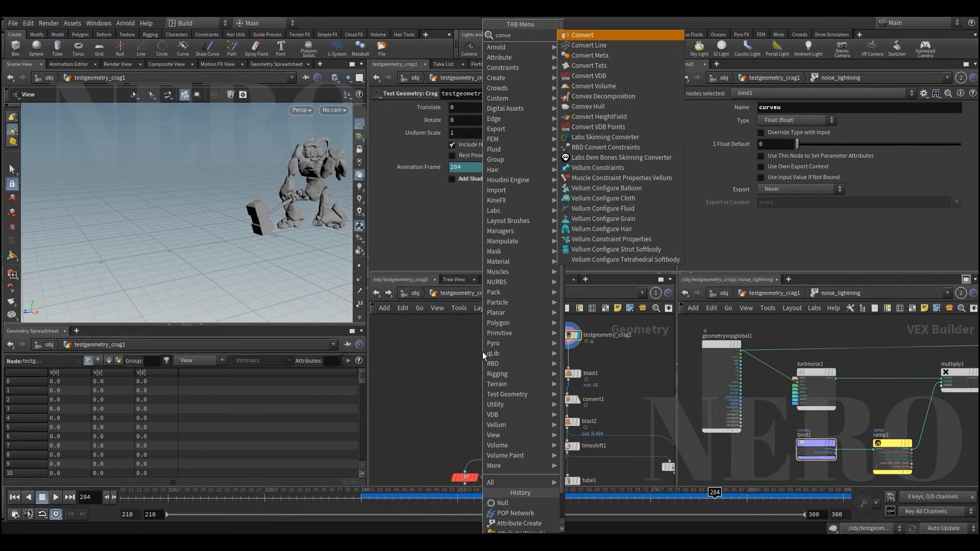
key(Return)
key(Return)
key(r)
scroll(482, 351, up, 2)
click(483, 360)
- Add a Null after the new Convert node, display it, name it OUT_crag and colour it purple
click(482, 390)
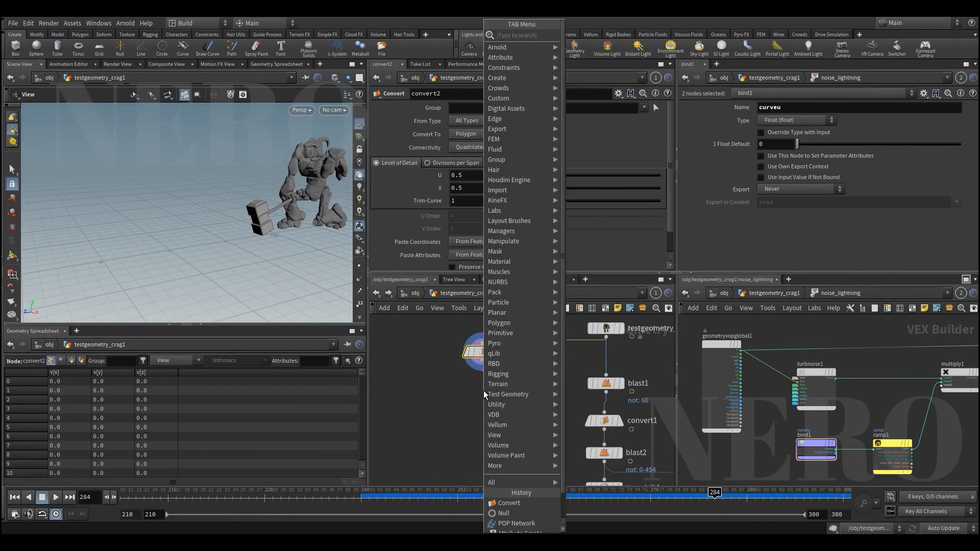
key(Escape)
key(Return)
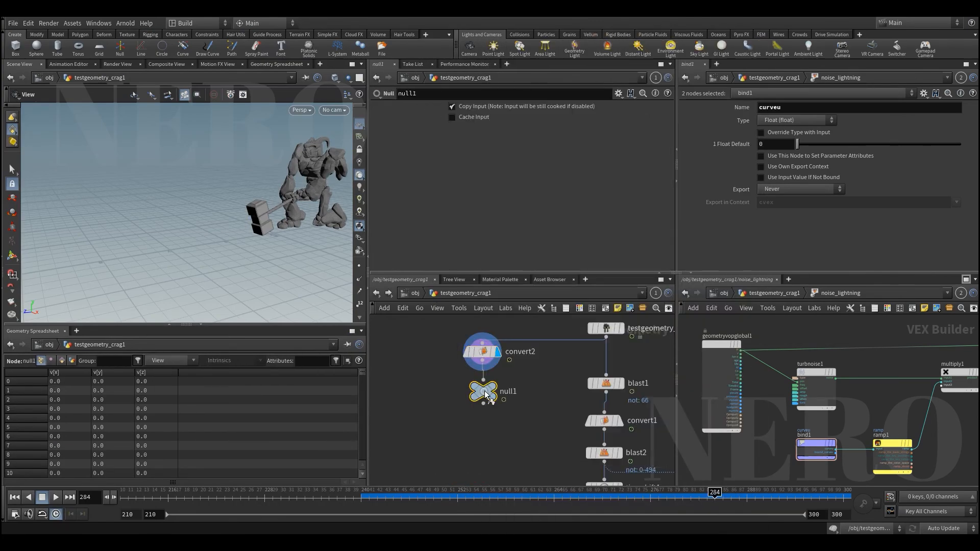
key(r)
click(507, 392)
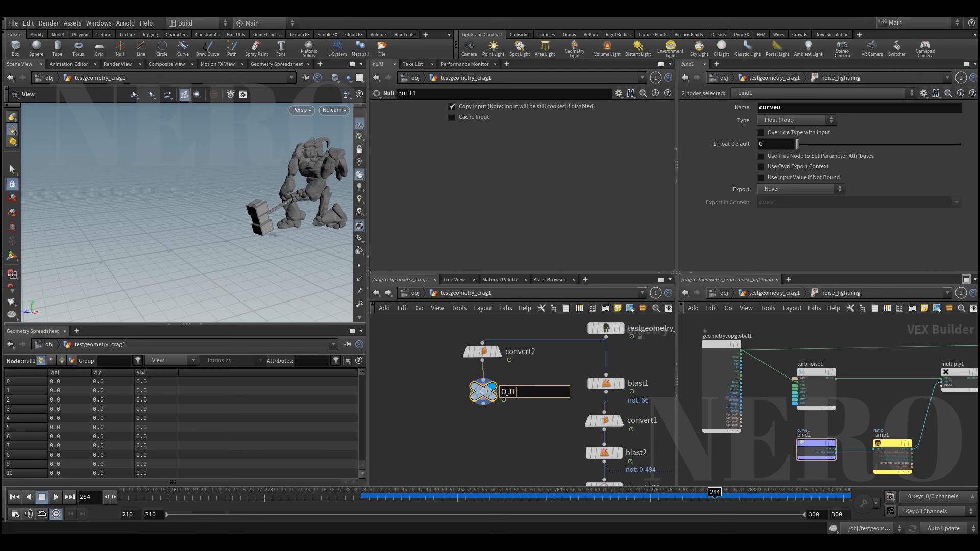
key(Return)
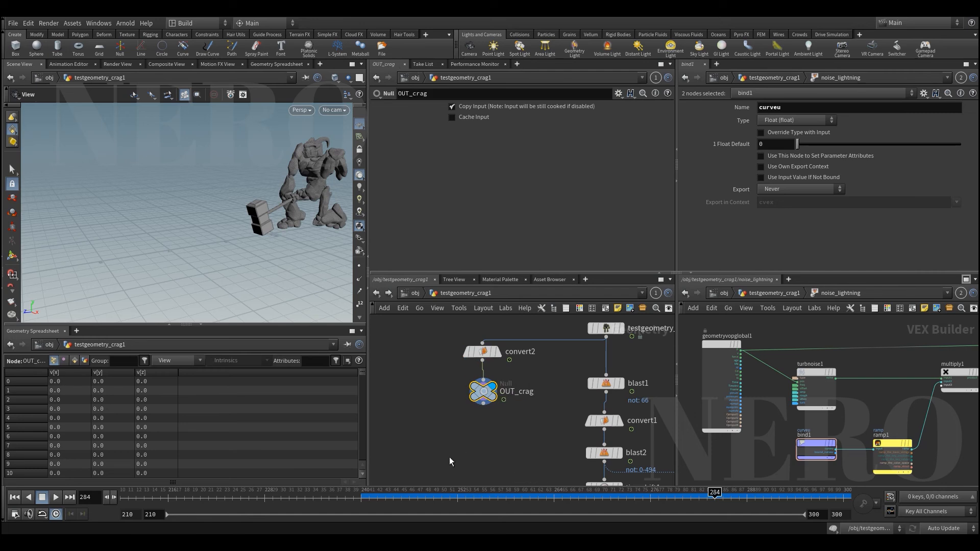
key(c)
click(635, 456)
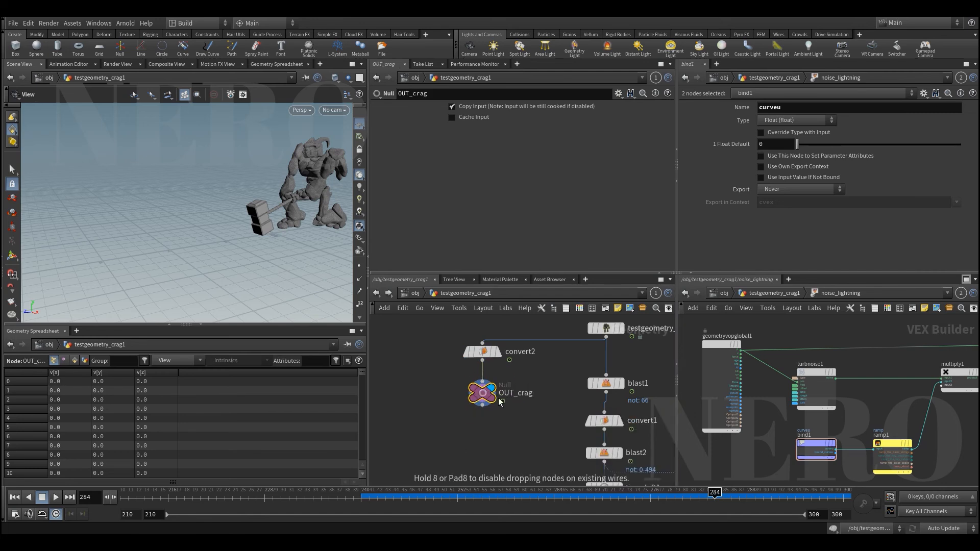
scroll(504, 427, down, 2)
drag(475, 378, 475, 376)
- Copy the OUT_crag null and display the OUT_ground null beneath convertheightfield1
key(ctrl+c)
scroll(506, 439, down, 5)
middle_drag(612, 469, 548, 319)
scroll(562, 388, up, 5)
middle_drag(558, 366, 593, 427)
drag(483, 399, 577, 430)
key(r)
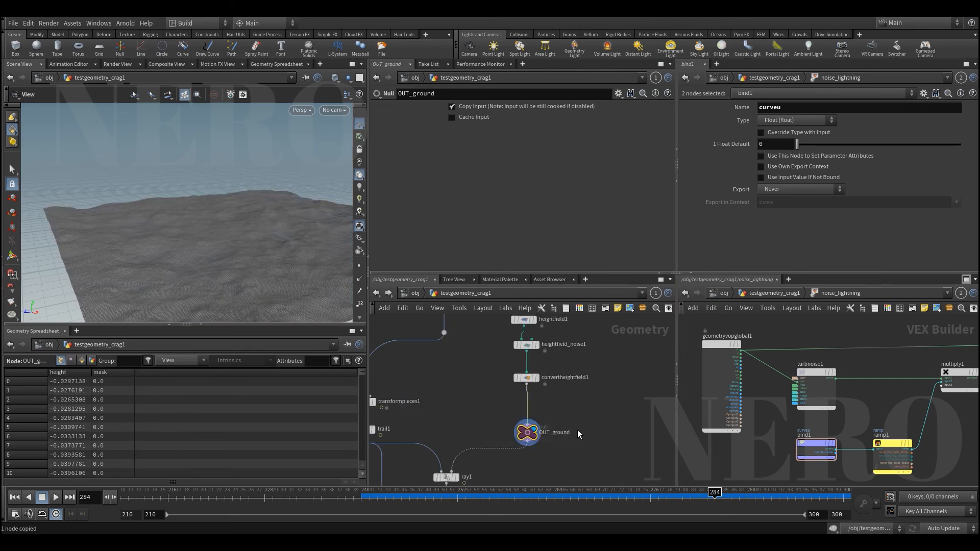
scroll(577, 429, down, 4)
scroll(527, 411, down, 2)
- Switch both network views to the object level and move the testgeometry_crag1 object away from cam1
click(416, 293)
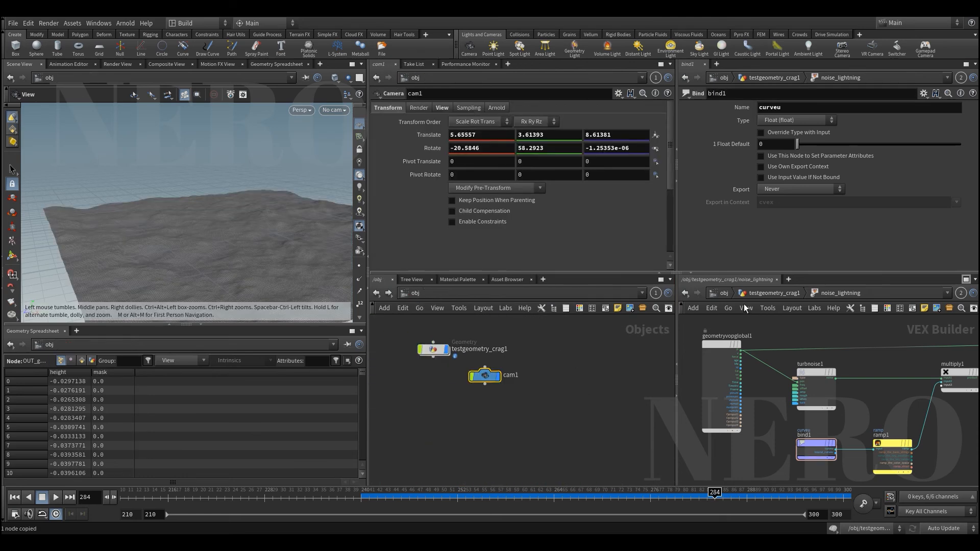
click(723, 293)
middle_drag(760, 375, 819, 427)
scroll(788, 394, up, 3)
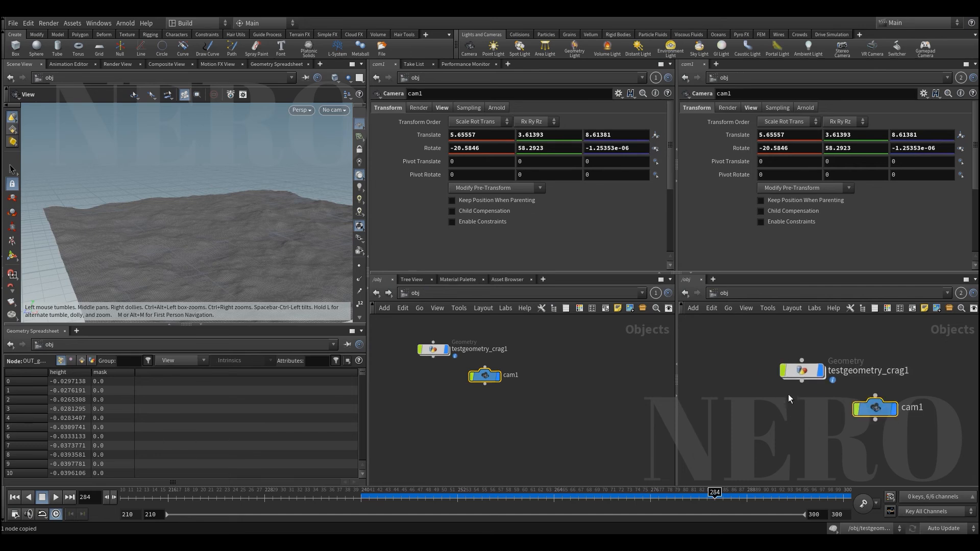
click(797, 372)
key(r)
drag(797, 373, 765, 360)
- Add a Geometry object below testgeometry_crag1 and name it render_crag
key(Tab)
text(g)
key(Return)
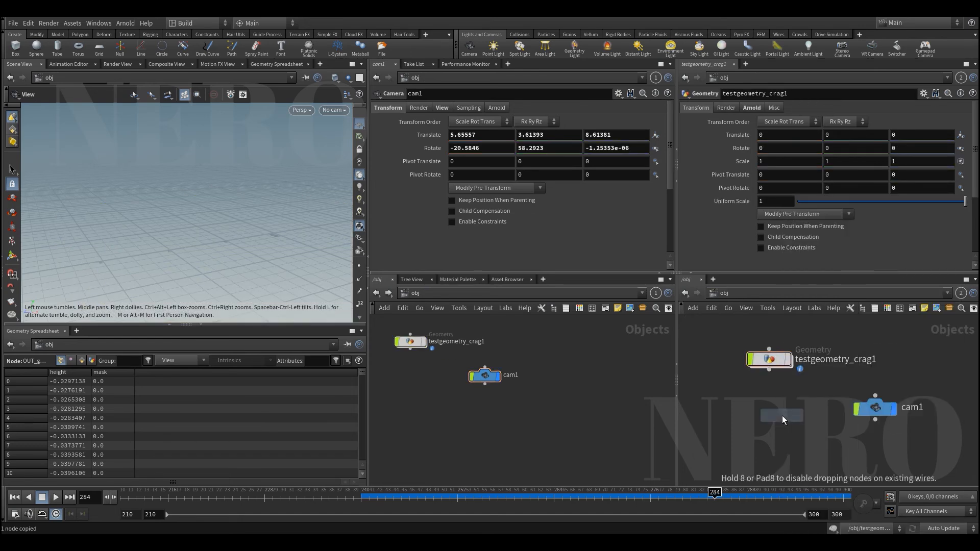
click(781, 416)
double_click(816, 415)
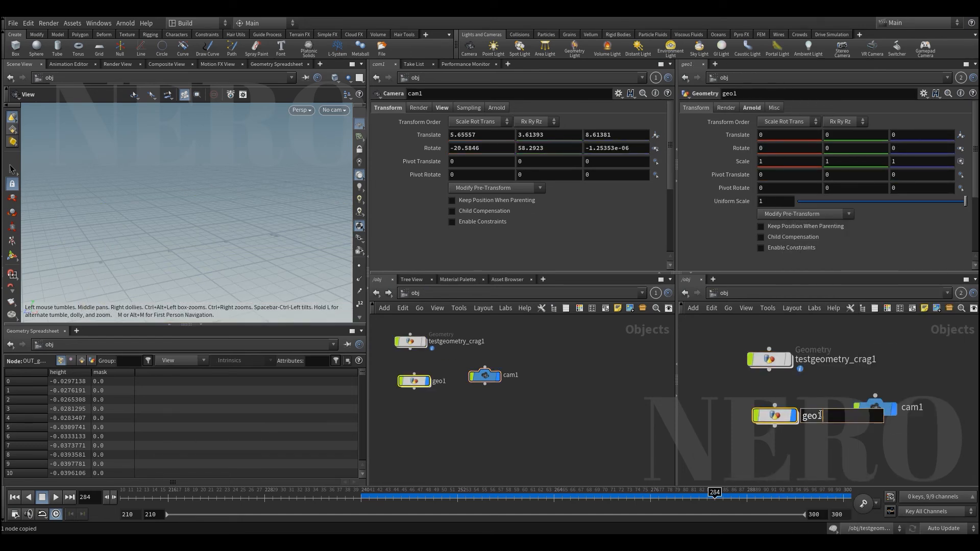
text(render_crag)
key(Return)
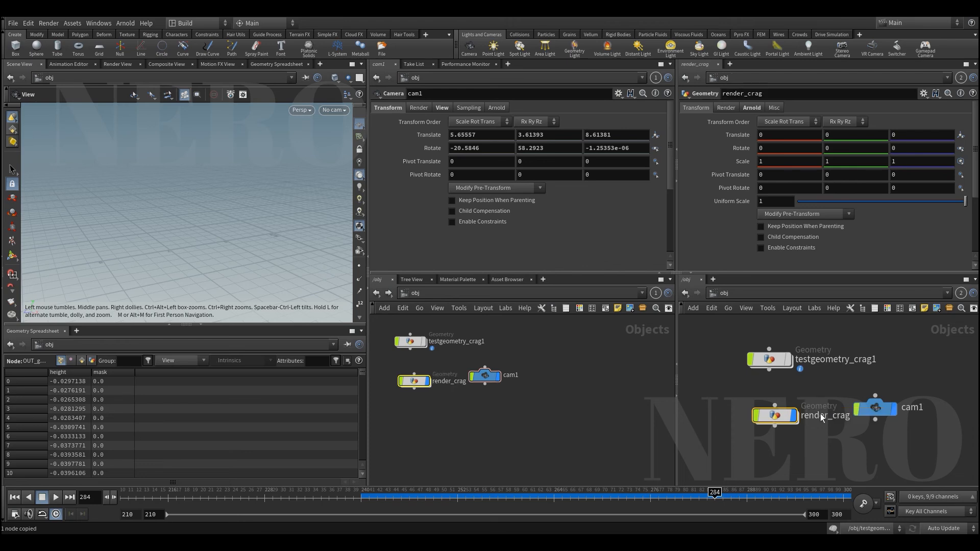
- Add an Object Merge node inside render_crag
key(Return)
key(Tab)
text(om)
key(Return)
click(820, 413)
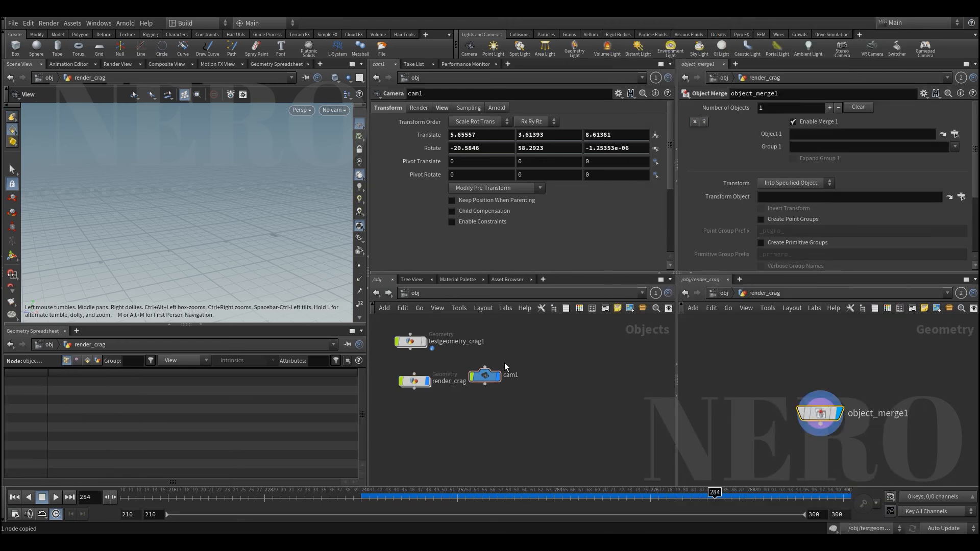
- Set Object 1 of the Object Merge to the OUT_crag null from the testgeometry_crag1 network
middle_drag(436, 345, 527, 371)
scroll(527, 372, up, 3)
double_click(495, 366)
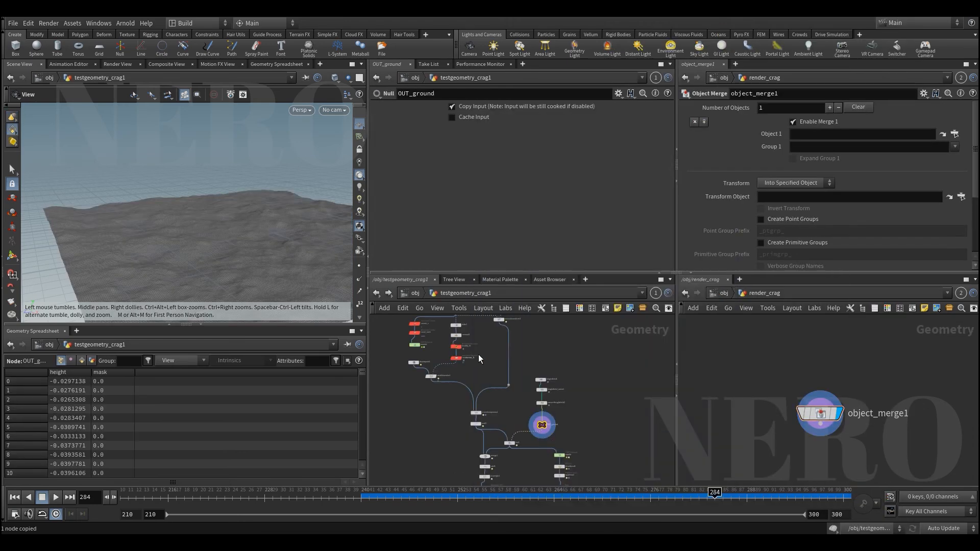
scroll(462, 342, up, 5)
drag(491, 375, 812, 136)
- Return to the object level, colour render_crag red and align it below testgeometry_crag1
key(u)
key(c)
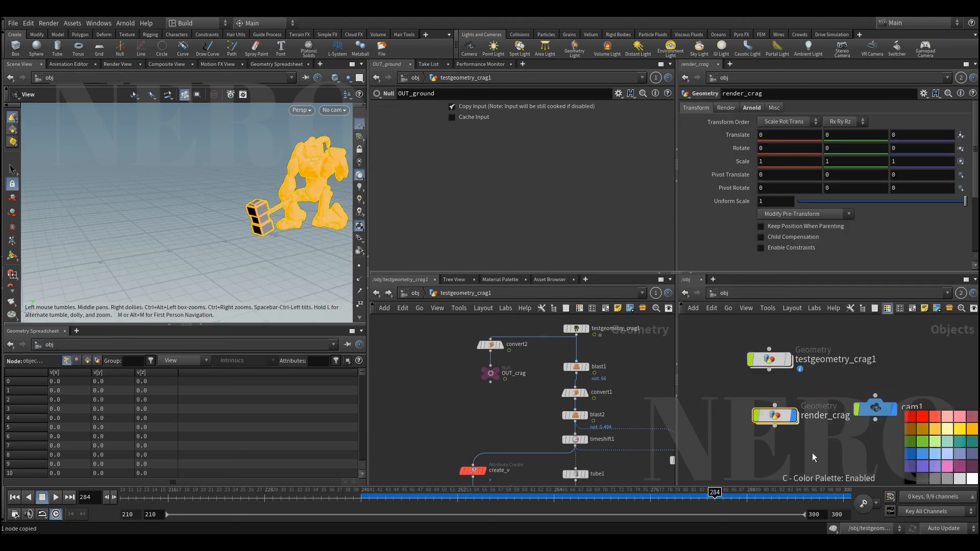
click(912, 417)
key(c)
drag(777, 413, 771, 415)
- Colour the testgeometry_crag1 object green and rename it sim
drag(732, 381, 802, 343)
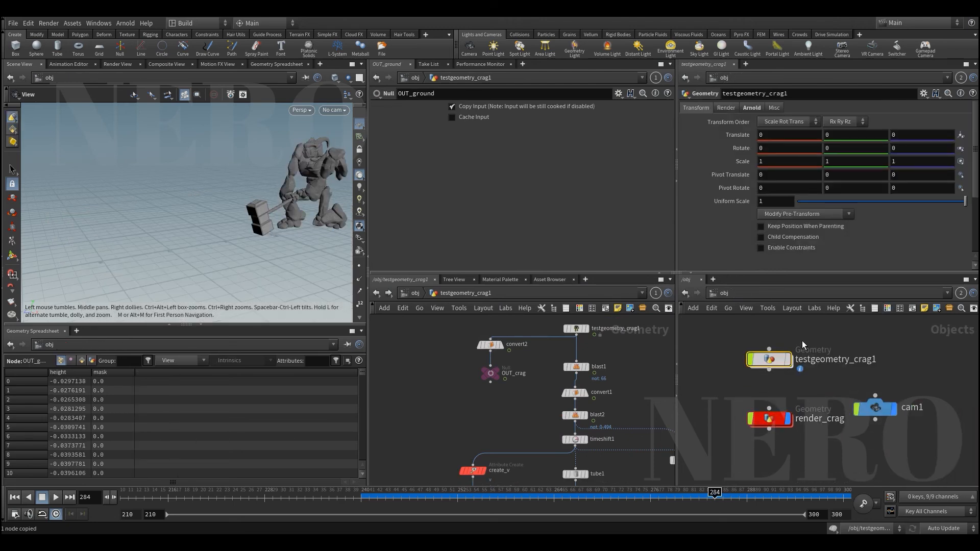
key(c)
click(910, 442)
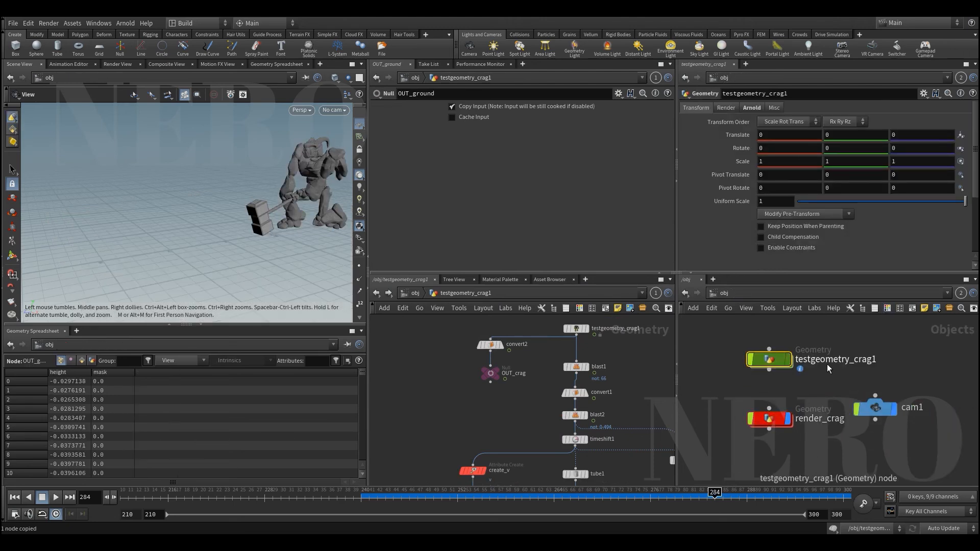
double_click(841, 362)
text(sim)
key(Return)
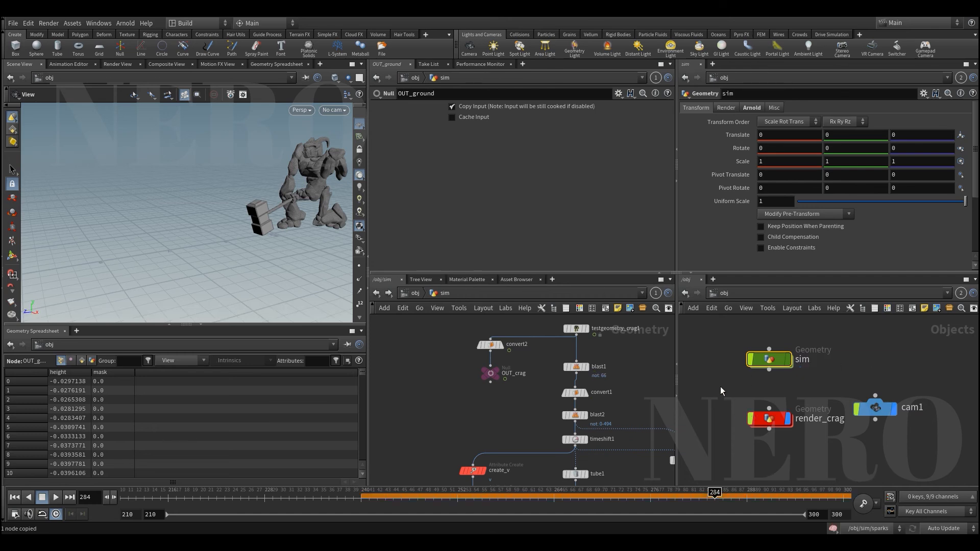
- Duplicate the render_crag object and place the copy directly below it
drag(746, 434, 737, 450)
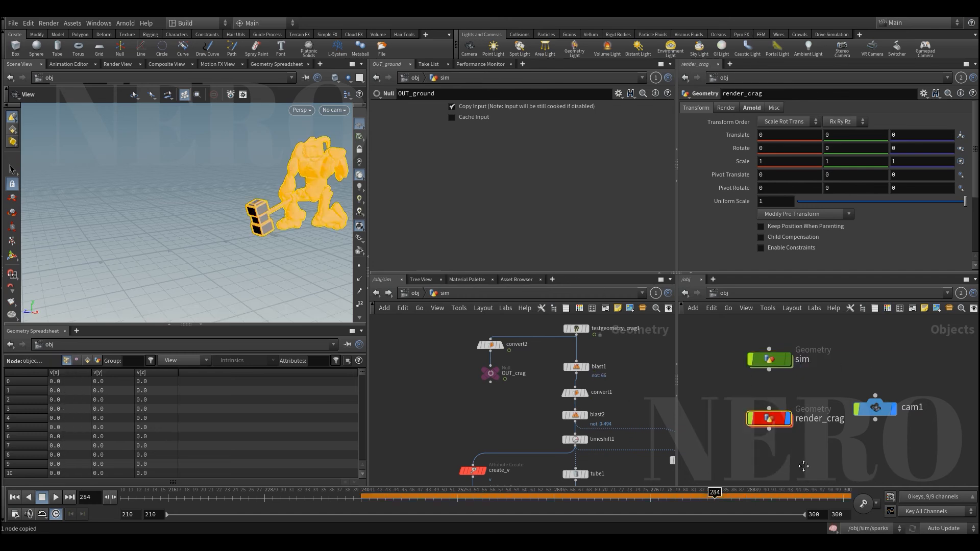
middle_drag(803, 465, 805, 417)
key(ctrl+v)
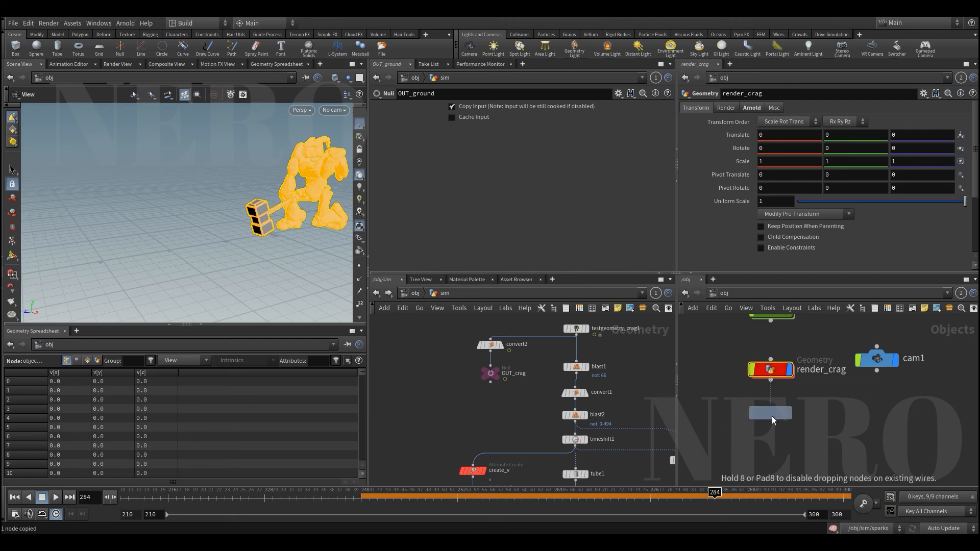
click(770, 412)
scroll(507, 405, down, 3)
middle_drag(507, 405, 485, 334)
scroll(915, 407, up, 1)
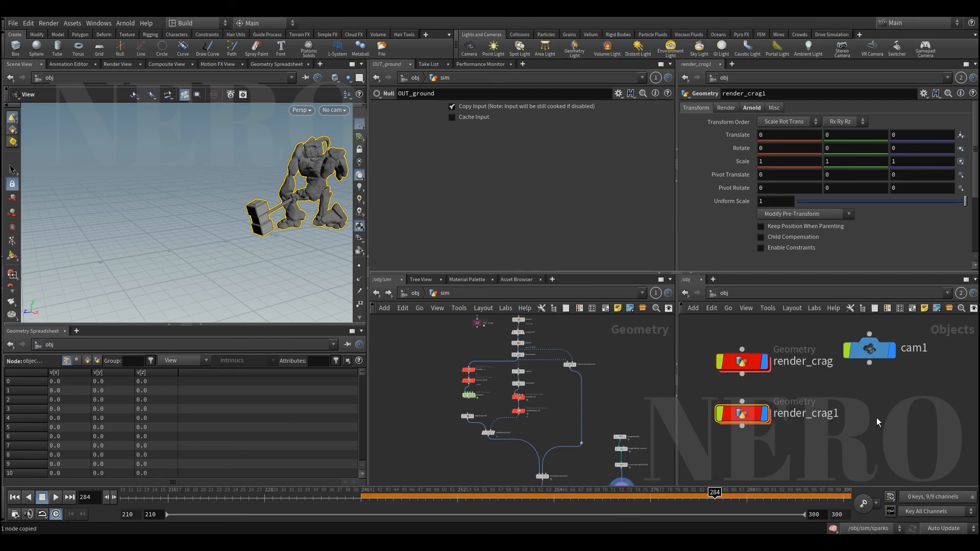
- Locate the OUT_ground null in the sim network and rename the render_crag copy to render_ground
middle_drag(645, 451, 613, 394)
scroll(614, 398, up, 3)
click(565, 446)
click(796, 416)
text(ground)
key(Return)
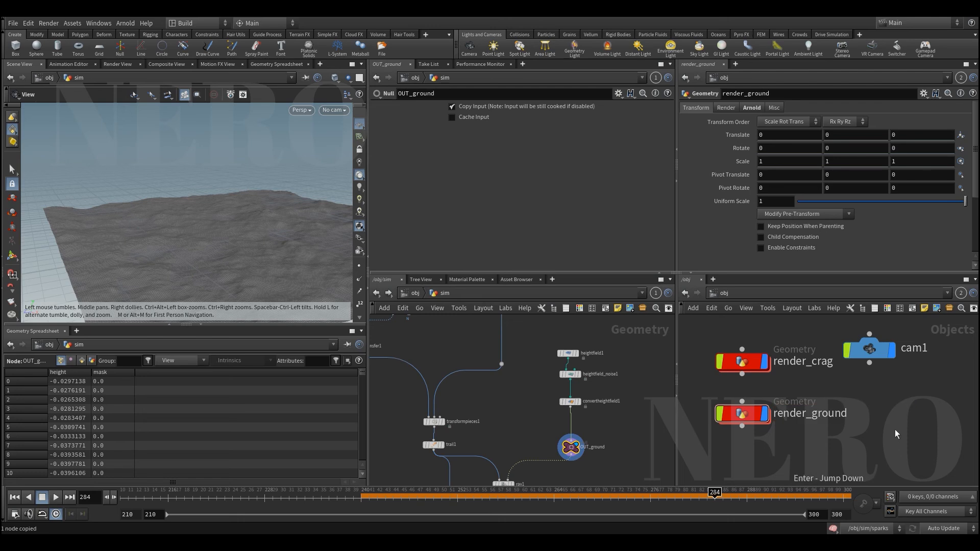
- Set Object 1 of the Object Merge inside render_ground to the OUT_ground null from the sim network
double_click(743, 412)
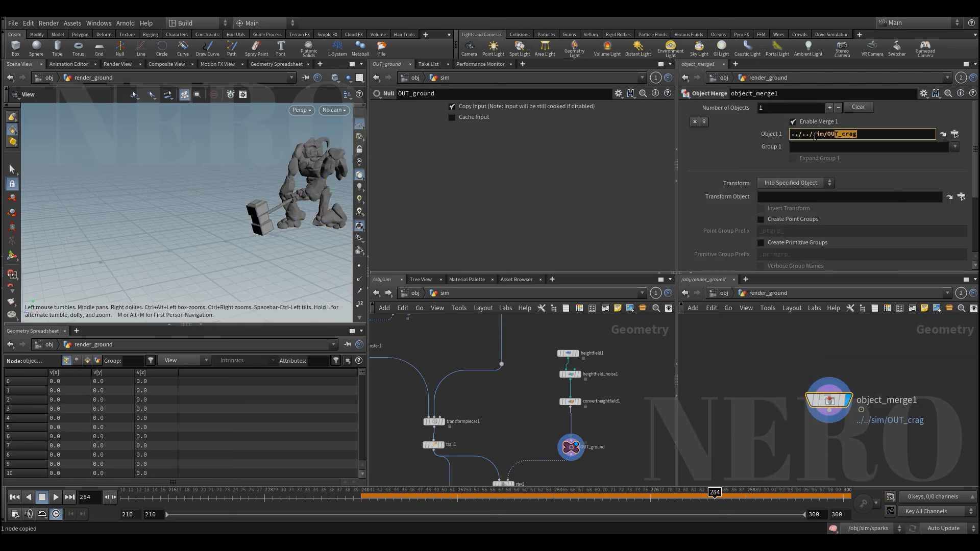
key(ctrl+v)
key(u)
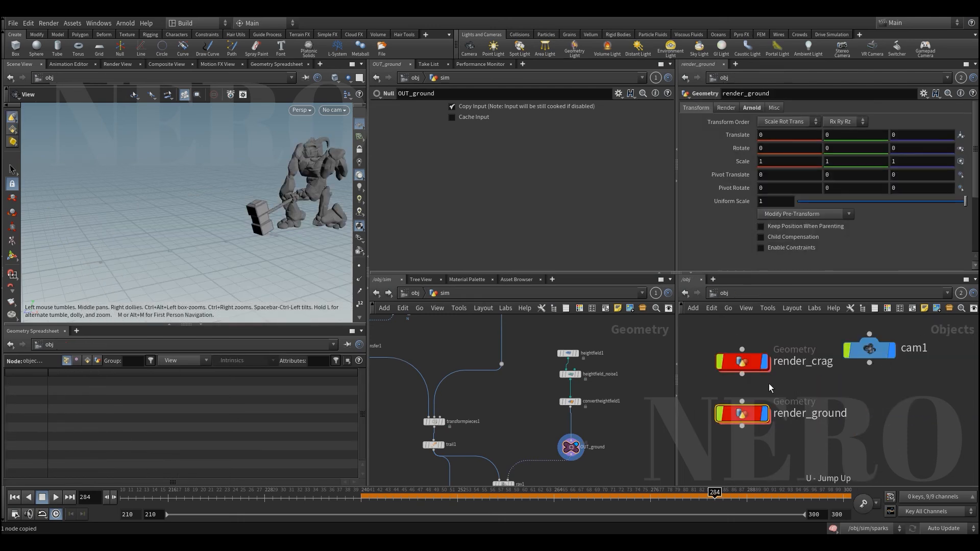
double_click(742, 416)
double_click(914, 138)
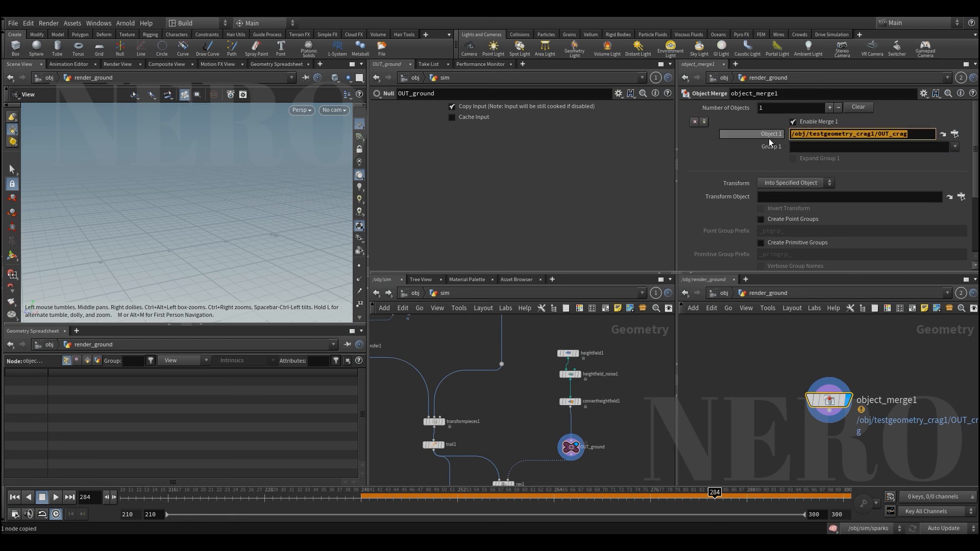
click(576, 449)
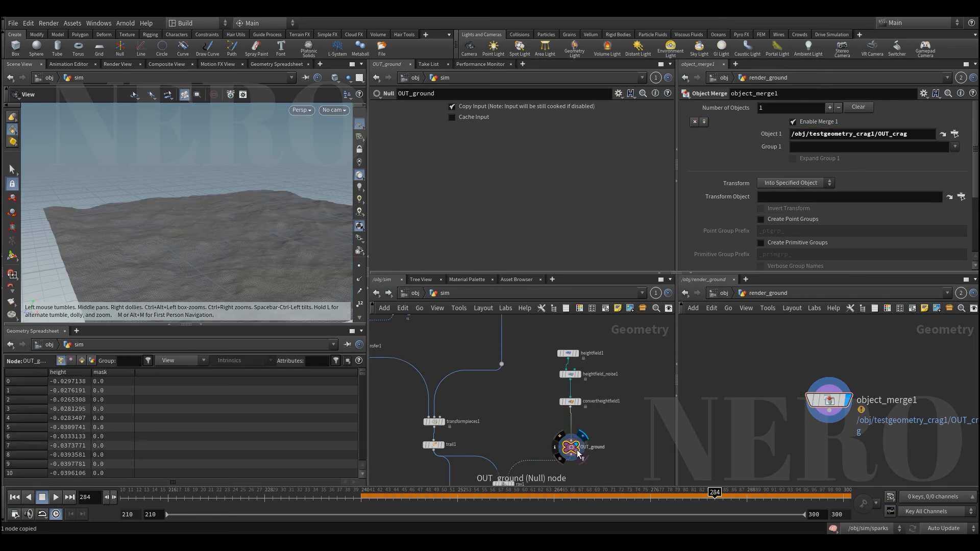
drag(816, 135, 817, 134)
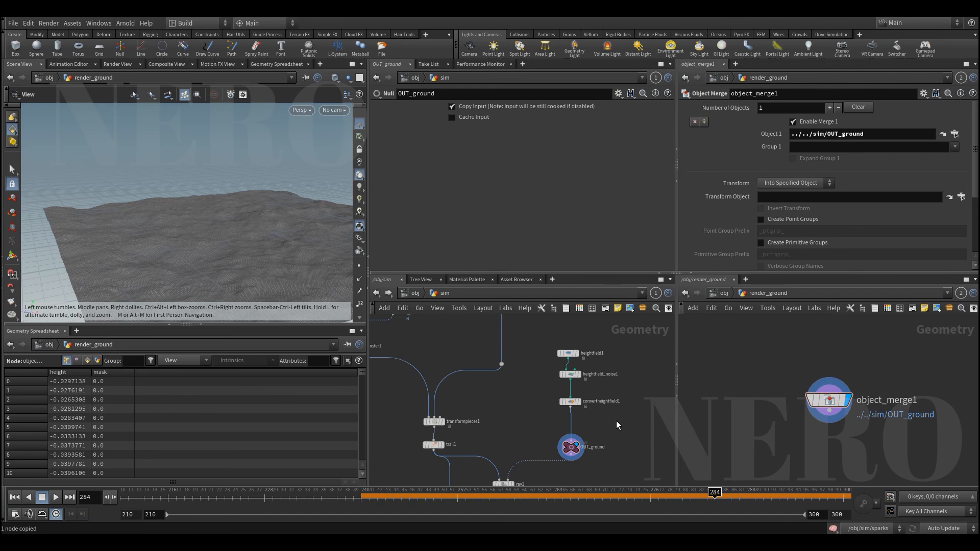
- Return both networks to the object level and duplicate render_ground directly below the original
key(u)
key(u)
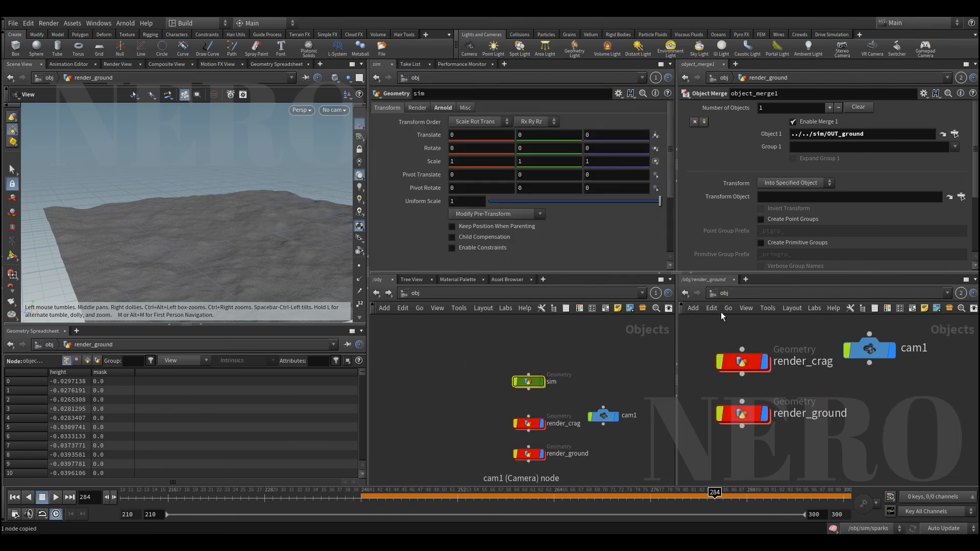
middle_drag(568, 474, 565, 390)
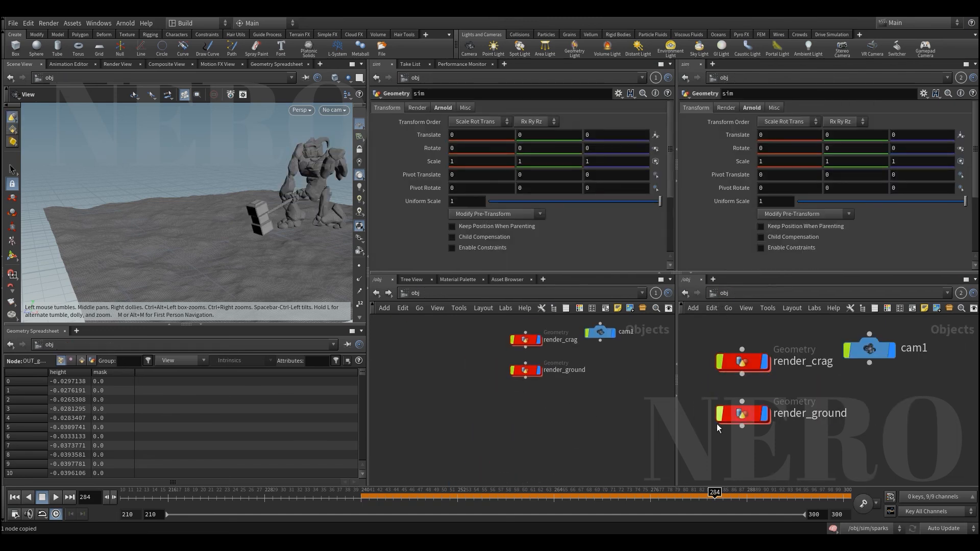
middle_drag(754, 452, 785, 413)
click(760, 369)
alt+drag(778, 376, 778, 429)
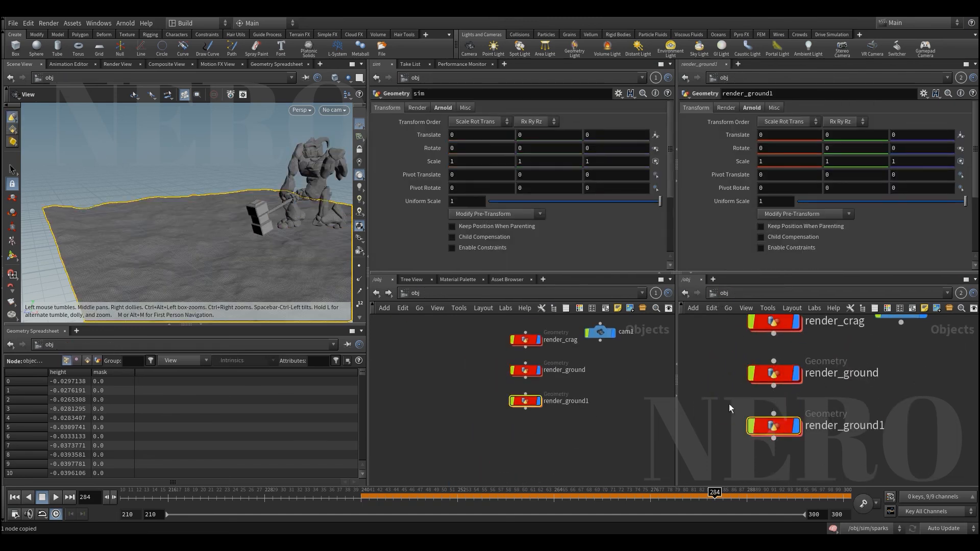
- Bring the OUT_sparks null into view in the sim network and rename the render_ground copy to render_spark
middle_drag(468, 379, 475, 421)
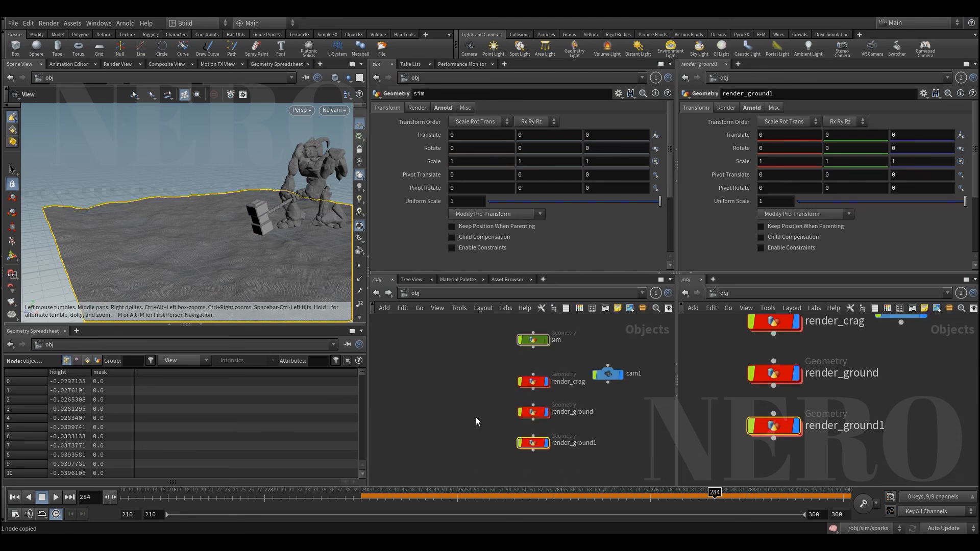
double_click(538, 342)
middle_drag(434, 449, 474, 410)
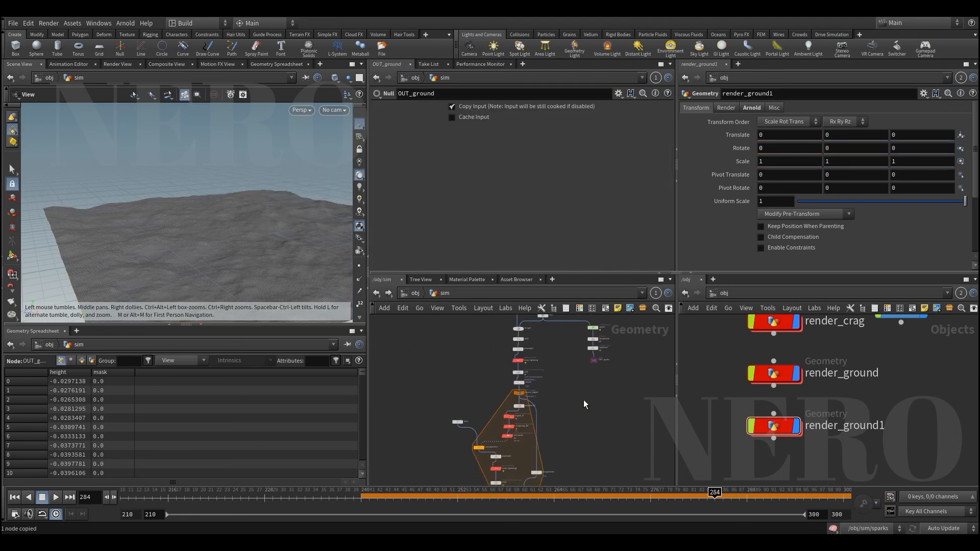
scroll(587, 407, up, 5)
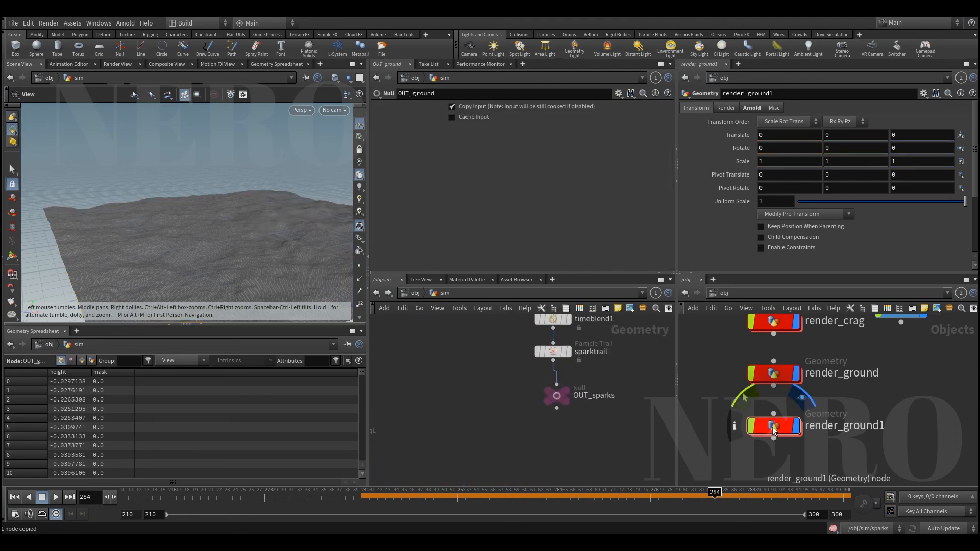
double_click(868, 426)
text(spar)
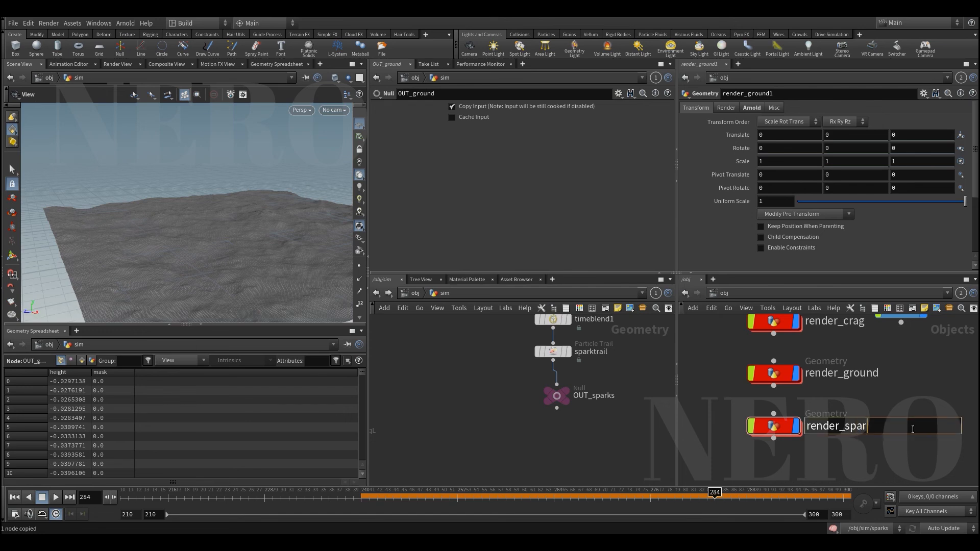
text(k)
key(Return)
- Set Object 1 of the Object Merge inside render_spark to the OUT_sparks null from the sim network
double_click(773, 426)
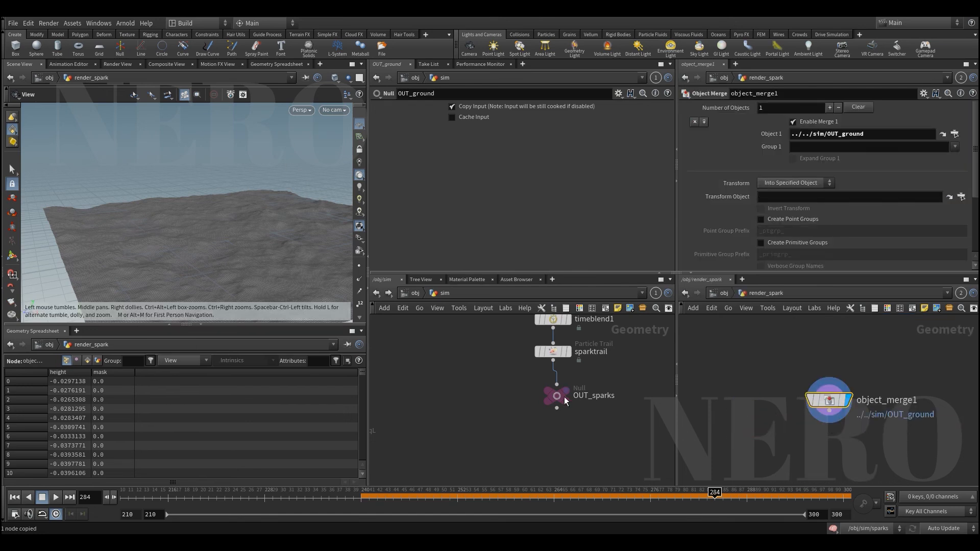
drag(564, 397, 812, 216)
drag(650, 333, 870, 132)
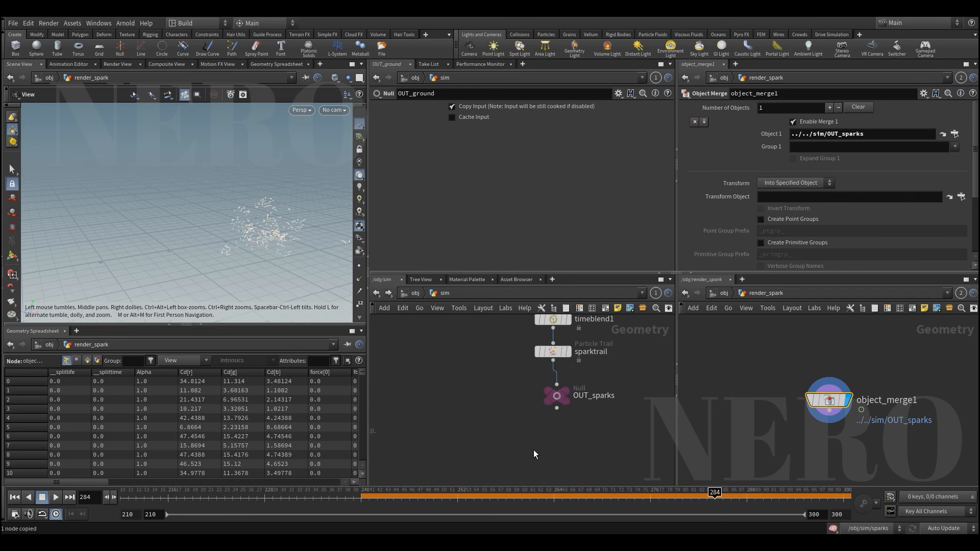
- Reopen the sim network and locate the OUT_chrunk null below the split1 node
key(u)
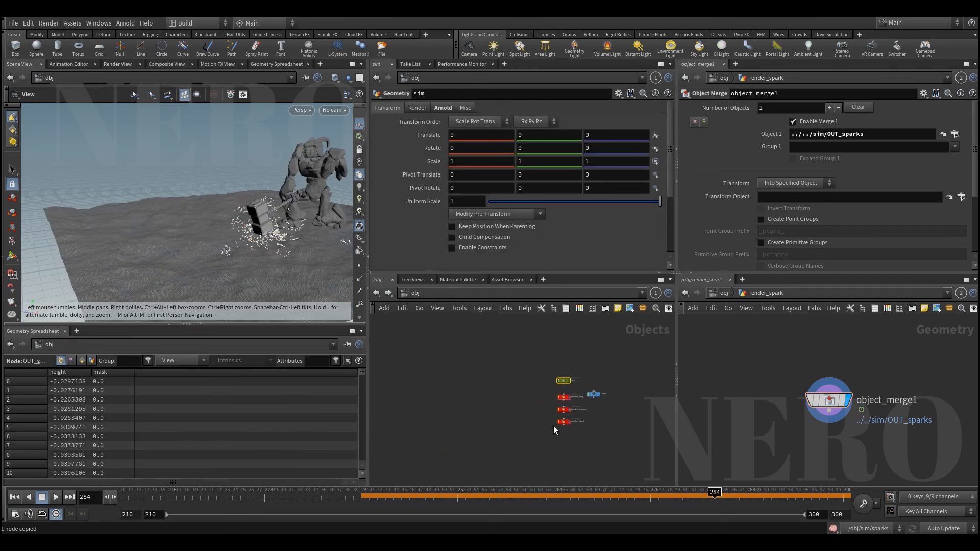
double_click(571, 360)
scroll(558, 418, down, 5)
middle_drag(511, 453, 539, 375)
middle_drag(579, 449, 592, 403)
scroll(568, 457, up, 5)
middle_drag(566, 460, 595, 381)
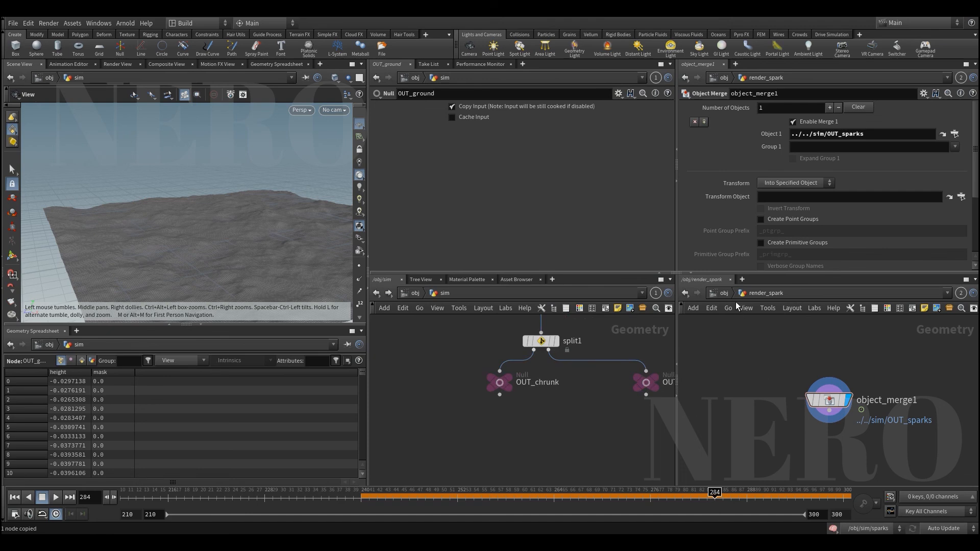
- Return the render network to the object level, duplicate render_spark below itself and rename the copy render_chrunk
click(723, 293)
scroll(813, 465, up, 2)
middle_drag(827, 461, 864, 398)
alt+drag(813, 366, 815, 439)
click(878, 442)
drag(878, 442, 971, 436)
text(chru)
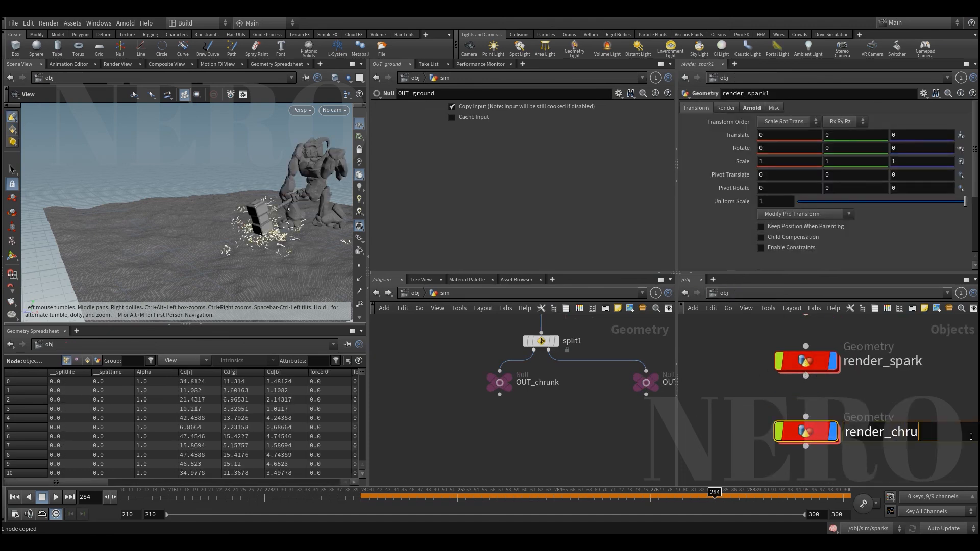
text(nk)
key(Return)
- Set Object 1 of the Object Merge inside render_chrunk to the OUT_chrunk null from the sim network
double_click(805, 431)
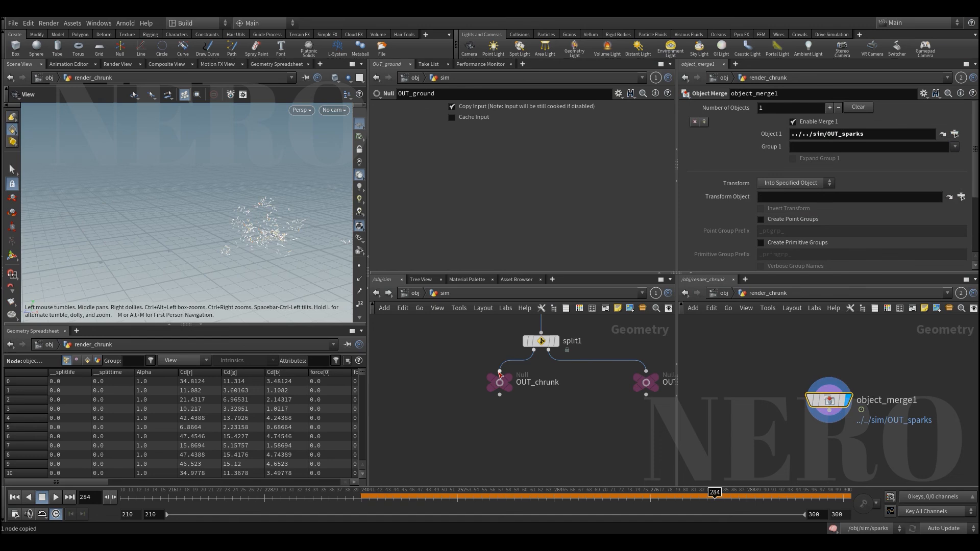
drag(500, 395, 673, 265)
drag(498, 385, 786, 157)
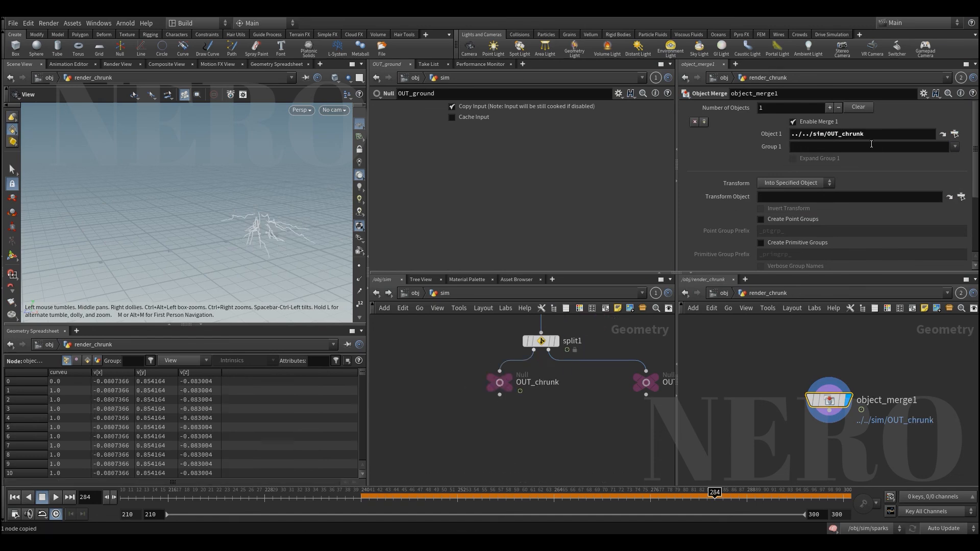
- Return to the object level, duplicate render_chrunk below itself and rename the copy render_branches
key(u)
middle_drag(920, 431, 916, 393)
alt+drag(805, 399, 814, 464)
double_click(893, 462)
text(render_branks)
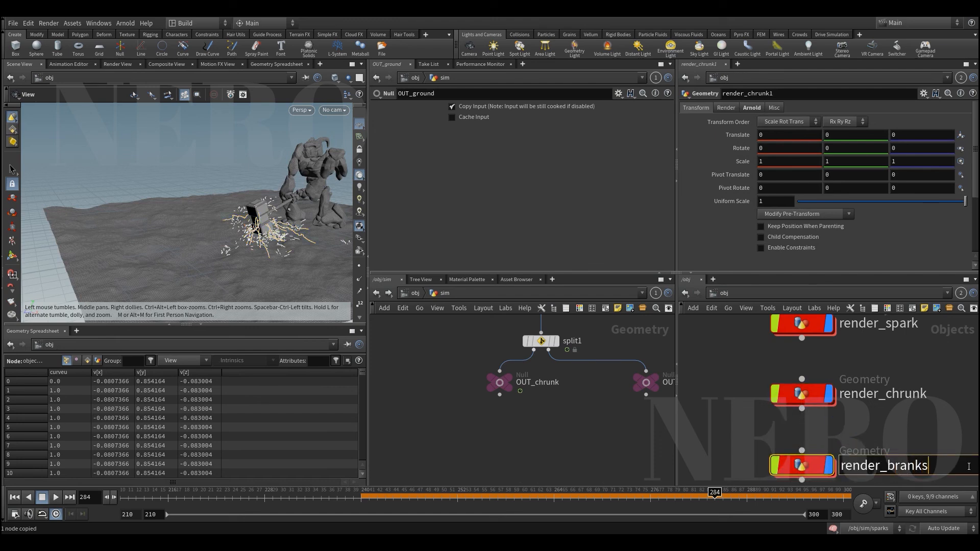
key(BackSpace)
key(BackSpace)
text(ches)
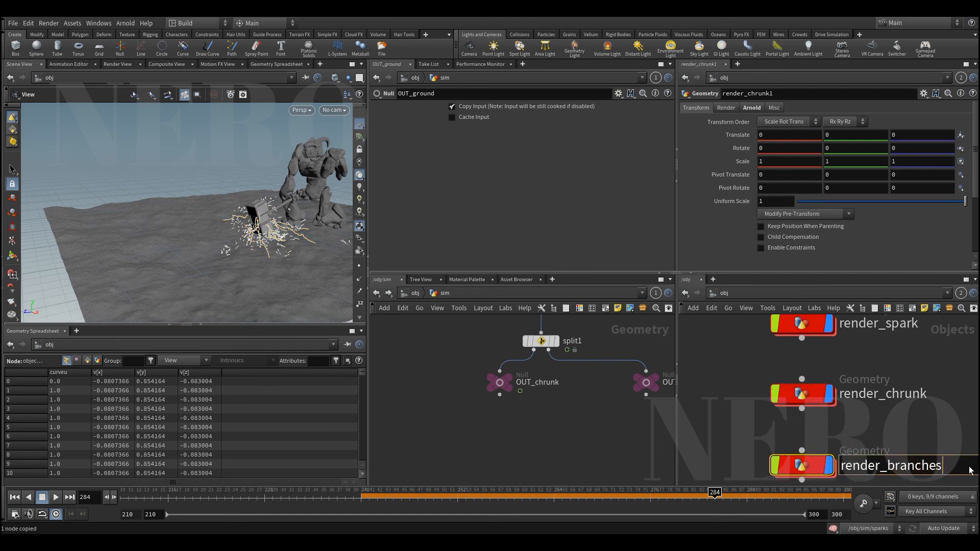
key(Return)
- Set Object 1 of the Object Merge inside render_branches to the OUT_branches null, then return the sim network to the object level
double_click(815, 471)
drag(646, 382, 859, 136)
key(u)
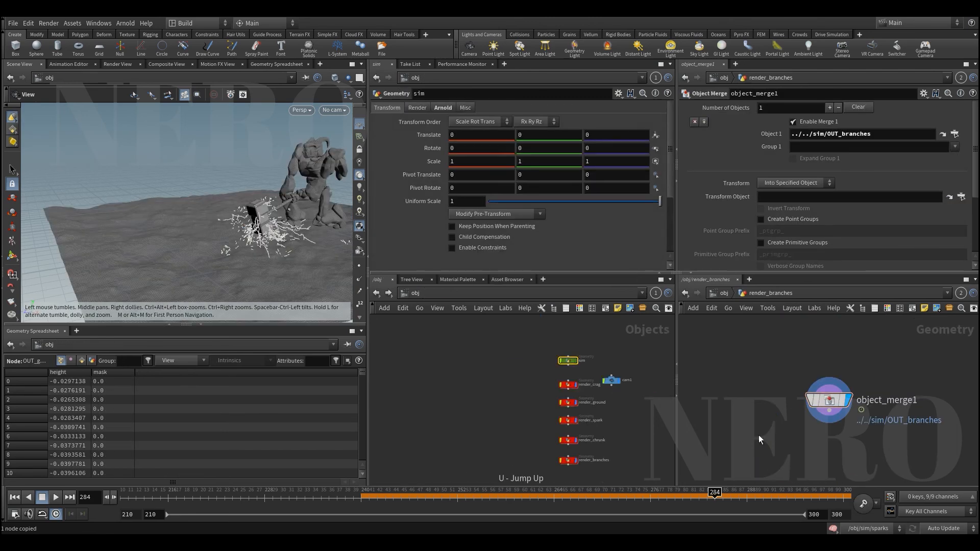
- Switch the render network to the stage context and change the desktop layout to Solaris
scroll(764, 372, down, 3)
drag(291, 232, 247, 259)
scroll(247, 259, down, 2)
click(725, 293)
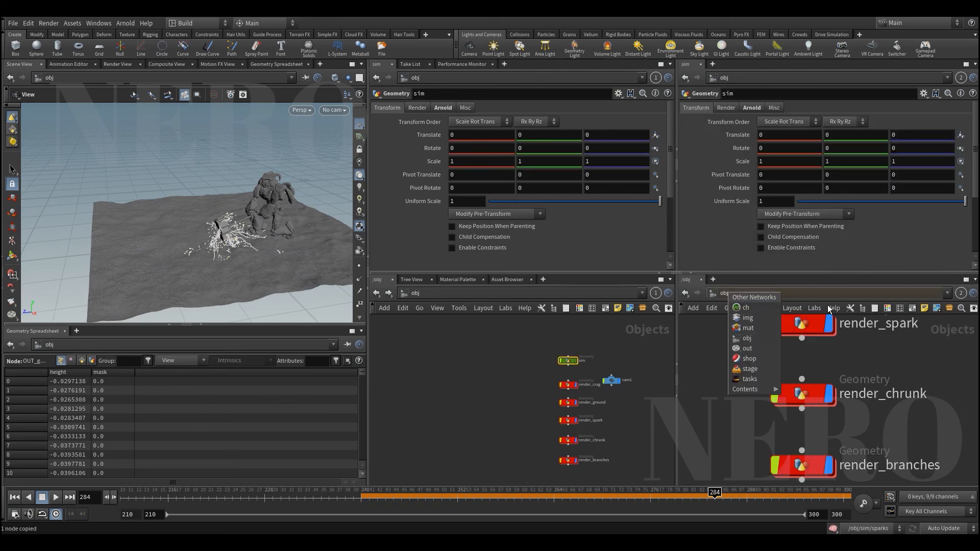
click(758, 369)
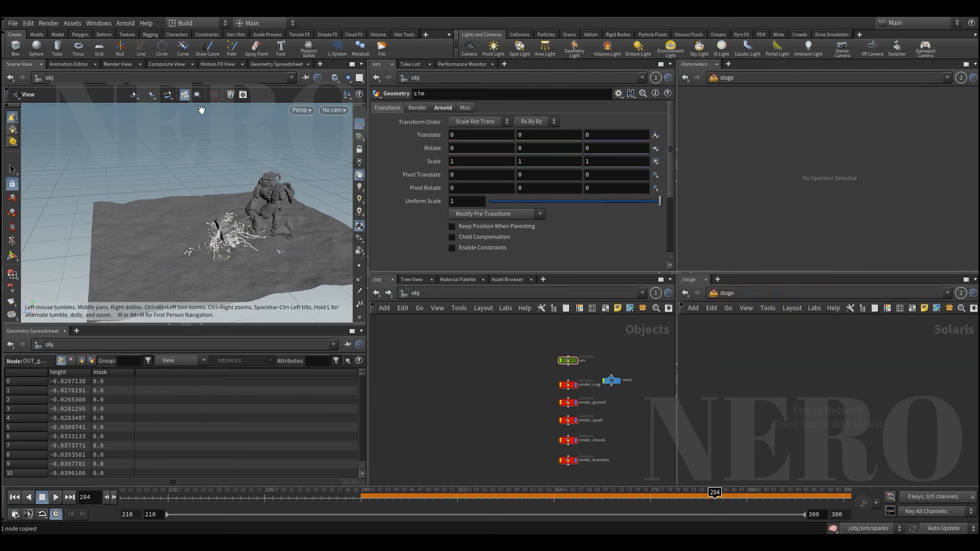
click(196, 22)
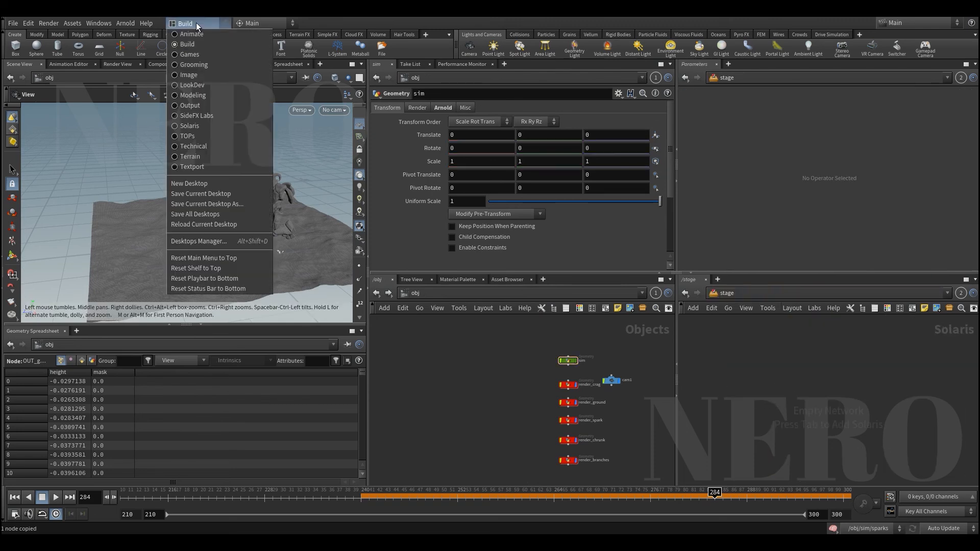
click(206, 126)
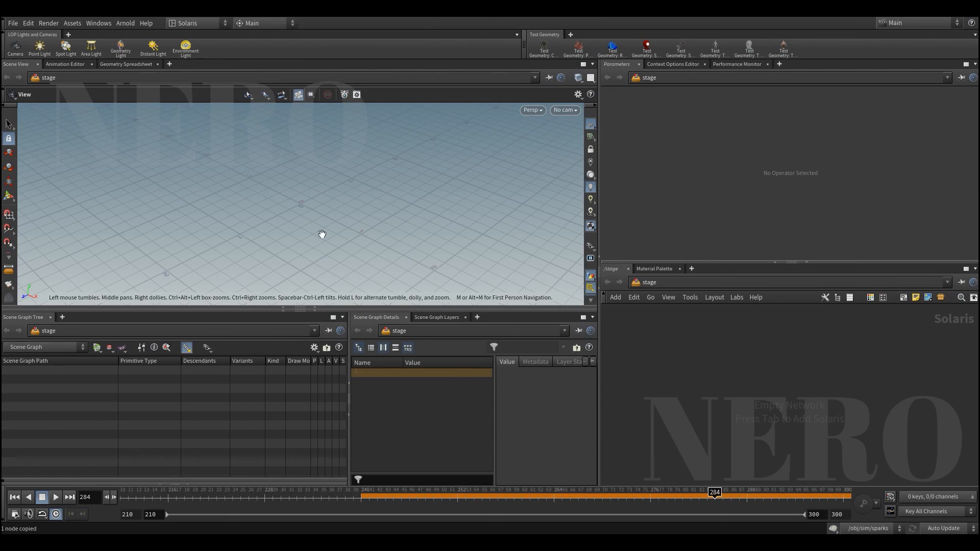
- Add a Scene Import (All) node to the stage network and frame the imported geometry in the viewport
key(Tab)
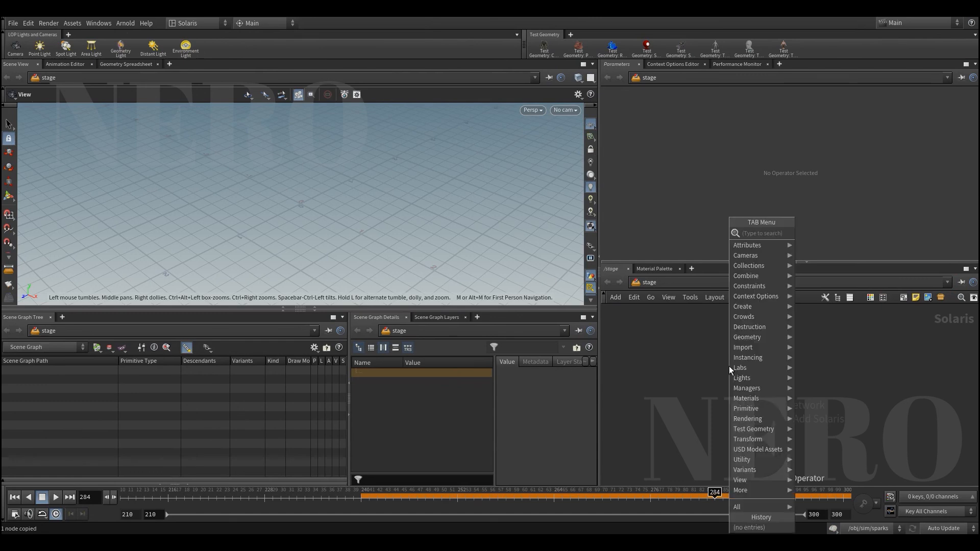
text(scen)
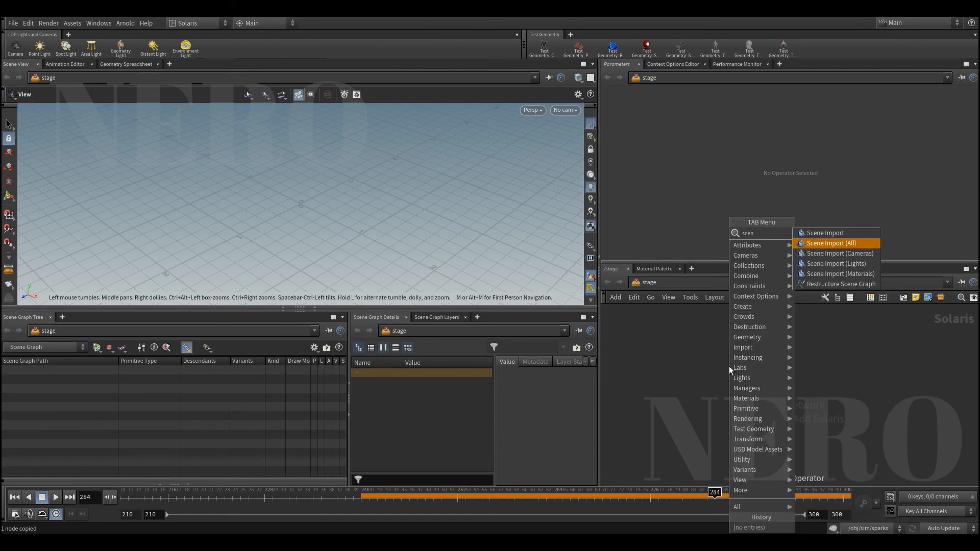
key(Return)
click(729, 366)
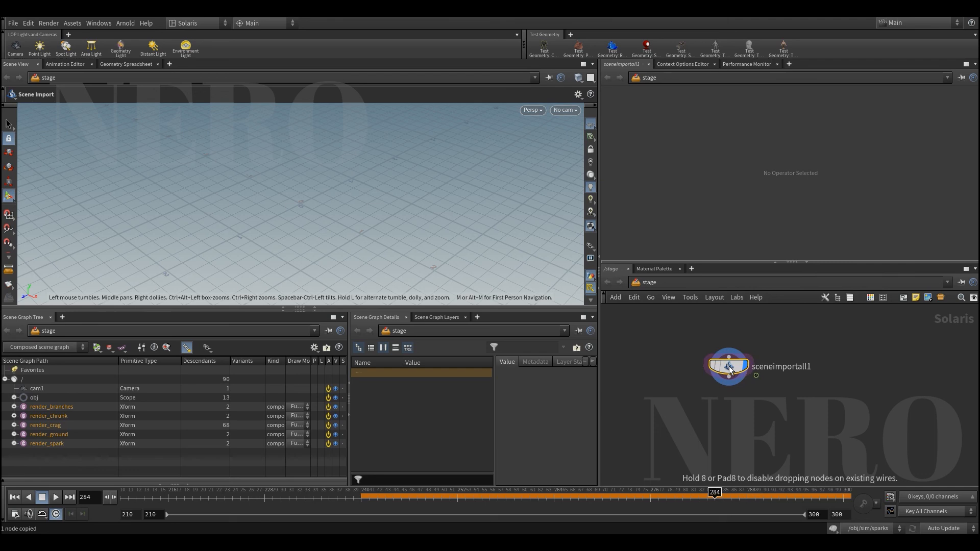
key(space+g)
drag(249, 251, 340, 213)
scroll(342, 209, up, 5)
scroll(341, 212, up, 3)
middle_drag(340, 212, 365, 211)
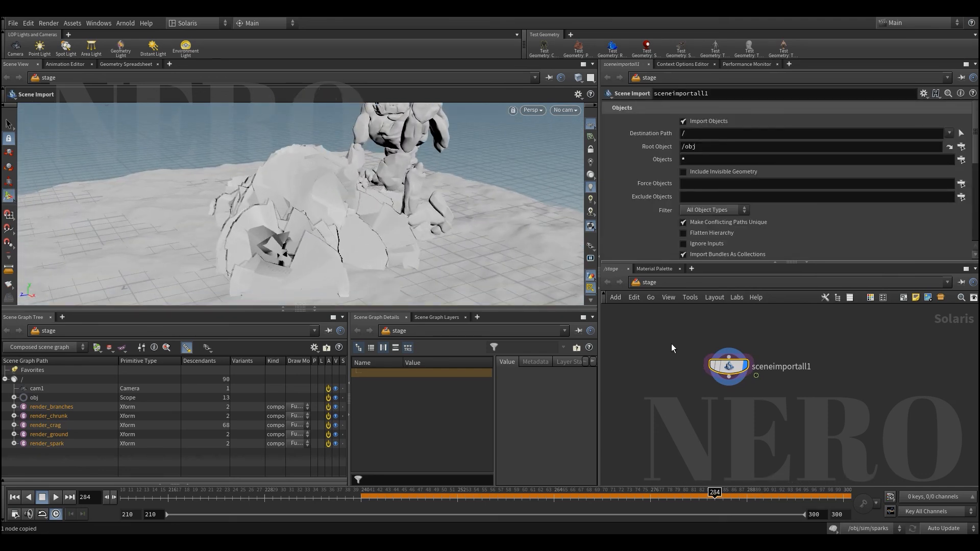
- Switch the network from stage back to obj and select the render_chrunk object
click(650, 297)
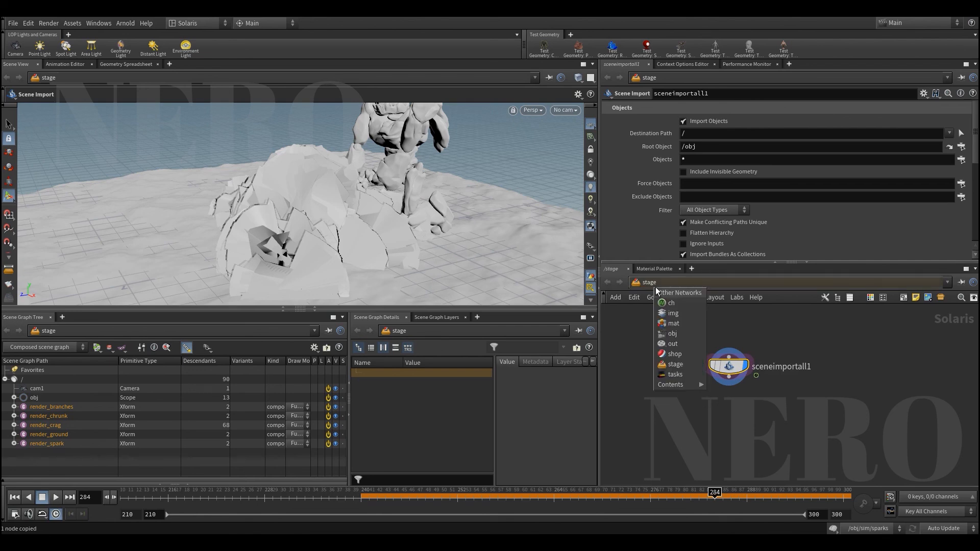
key(Escape)
key(1)
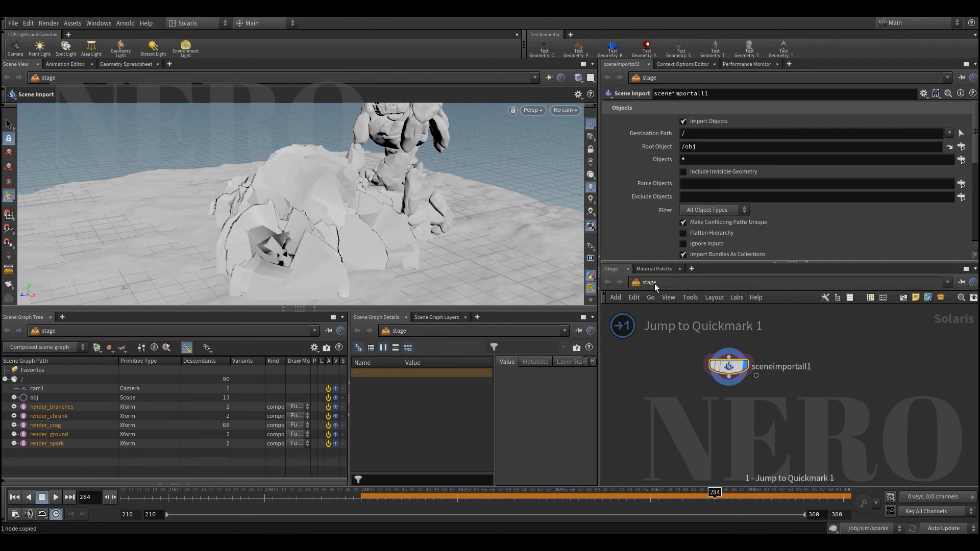
click(654, 282)
click(670, 329)
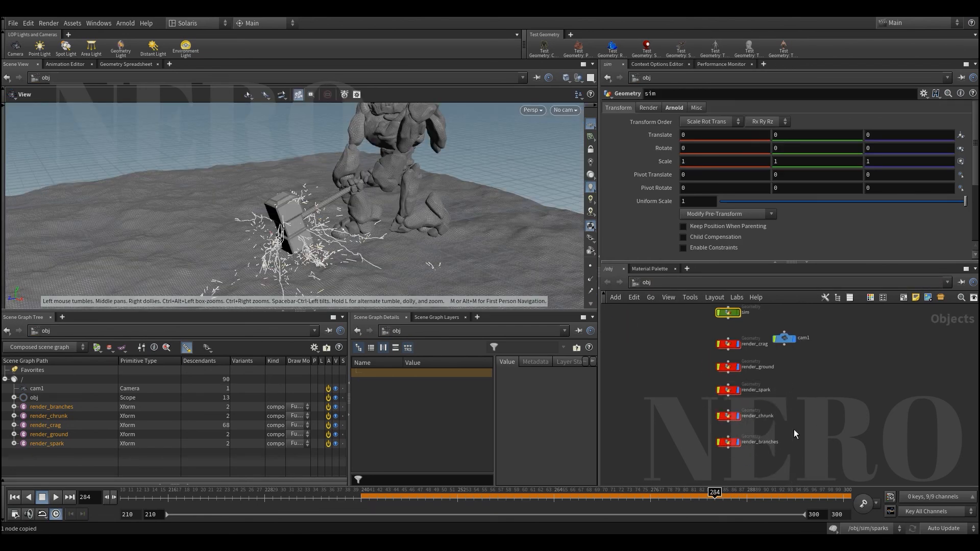
click(732, 405)
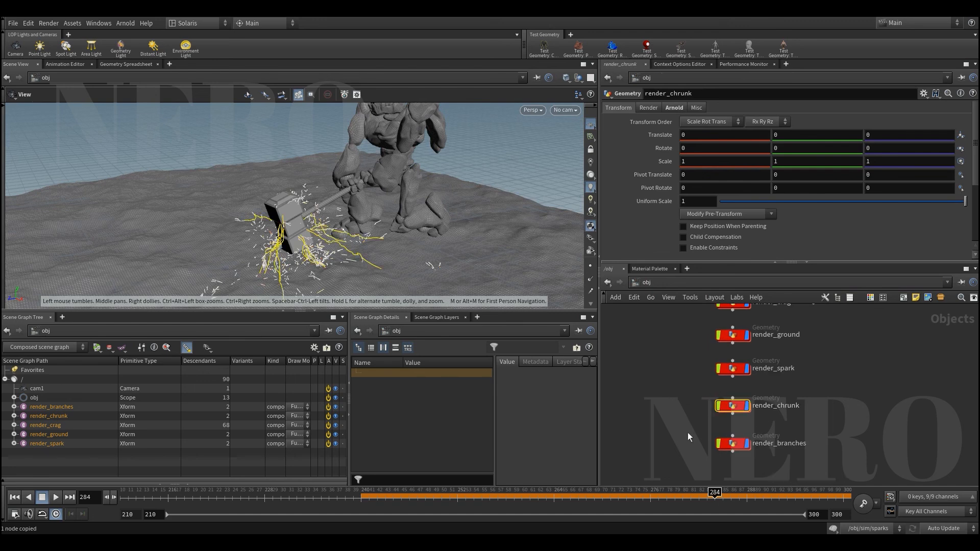
- Select the render_spark object, examine the imported geometry in the stage context, and return to the obj context
click(730, 368)
click(672, 406)
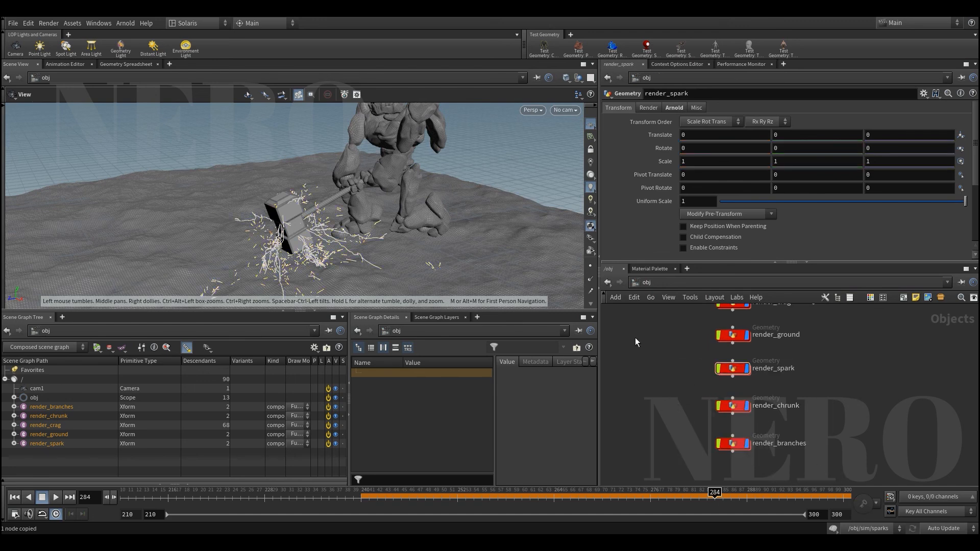
click(650, 297)
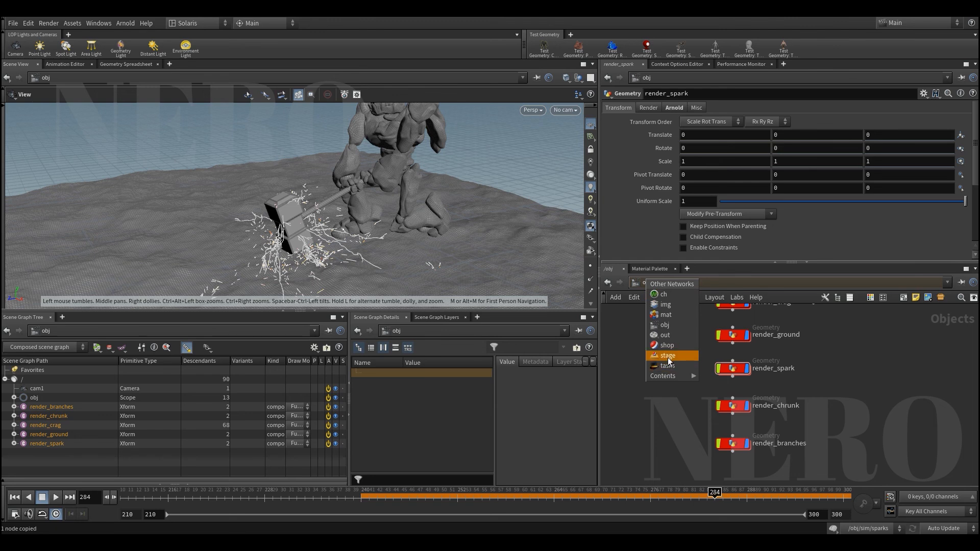
click(669, 357)
alt+drag(403, 241, 349, 212)
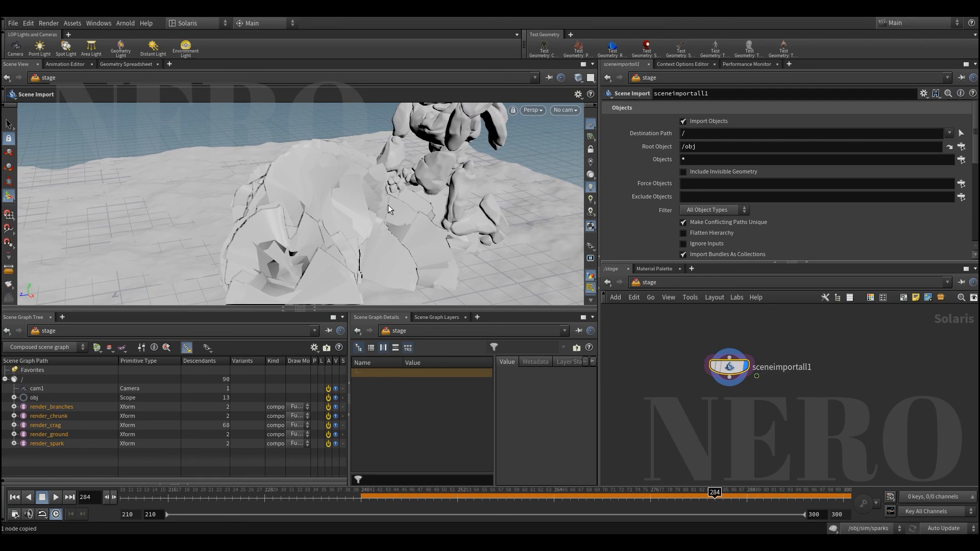
key(1)
click(648, 283)
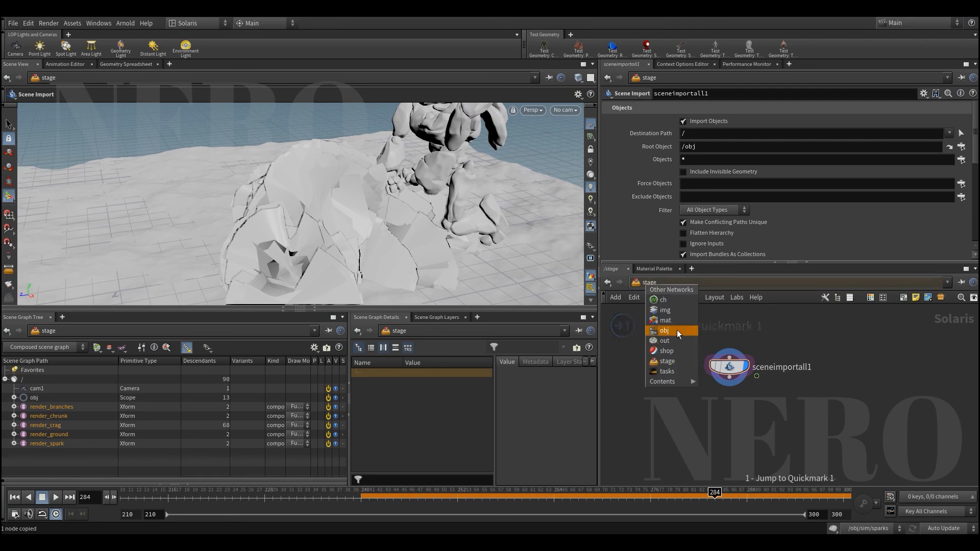
click(677, 330)
mouse_move(702, 381)
middle_down()
mouse_move(703, 401)
mouse_move(704, 383)
middle_up()
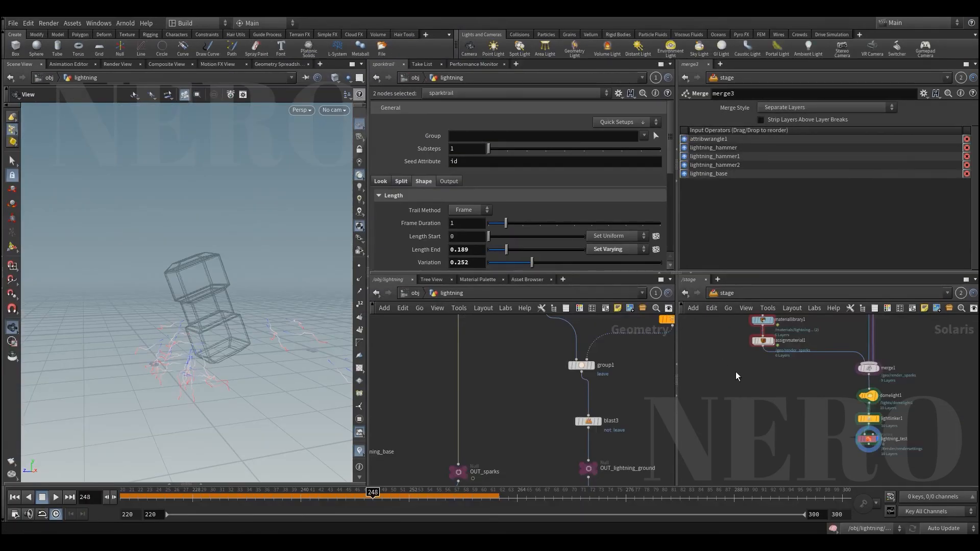
- Inspect the sparks and lightning Scene Import nodes in the finished setup's stage network, and clear and close the console
middle_drag(736, 376, 772, 435)
scroll(761, 416, down, 1)
middle_drag(718, 355, 734, 390)
scroll(734, 390, up, 3)
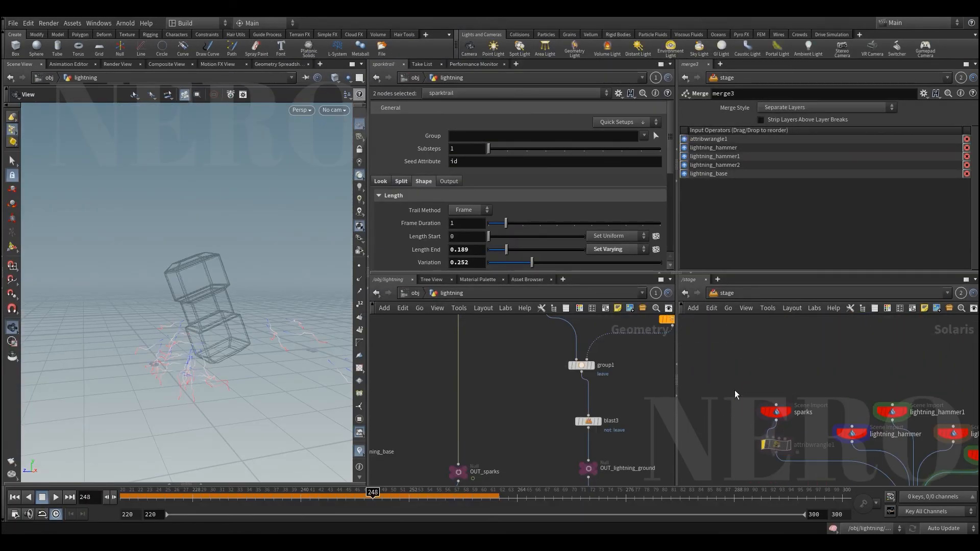
drag(734, 391, 802, 422)
middle_drag(789, 396, 771, 374)
click(904, 520)
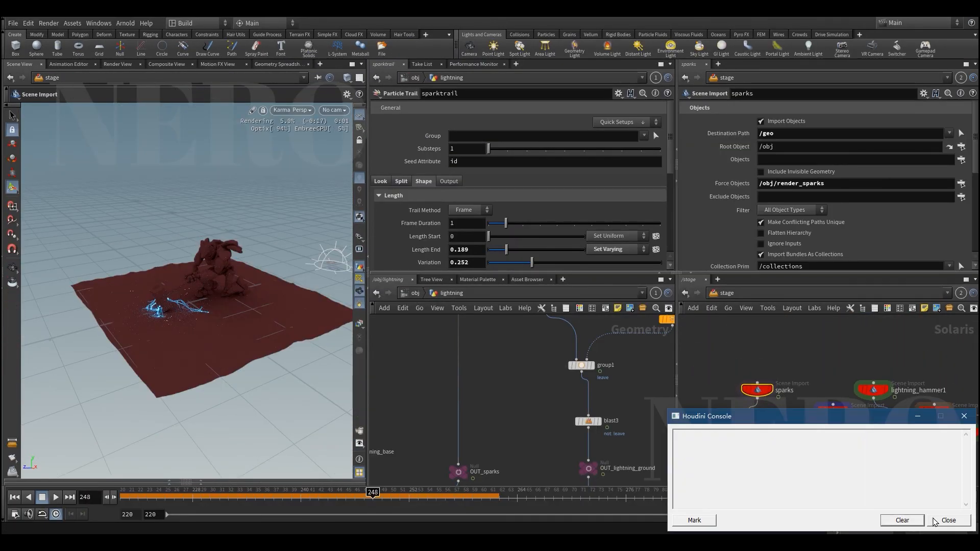
click(945, 520)
click(759, 389)
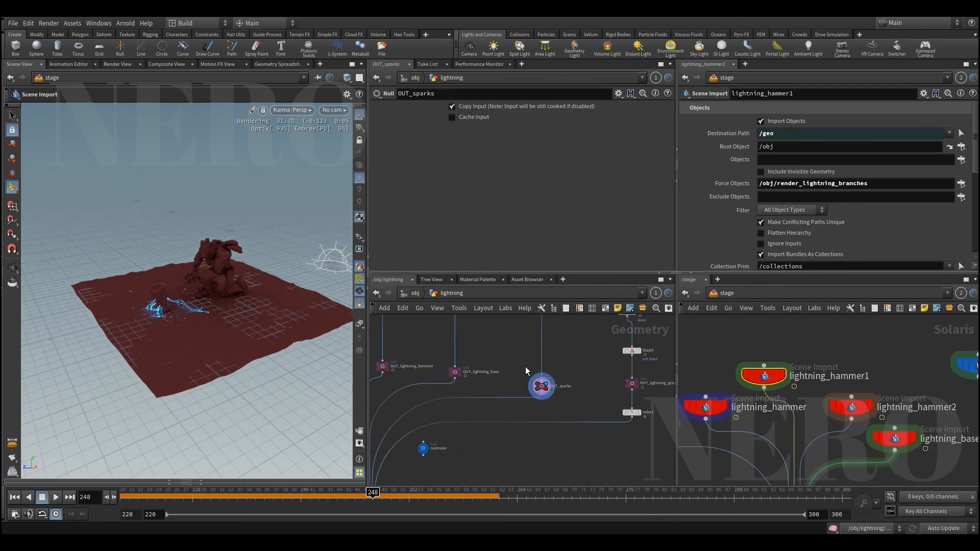
click(415, 294)
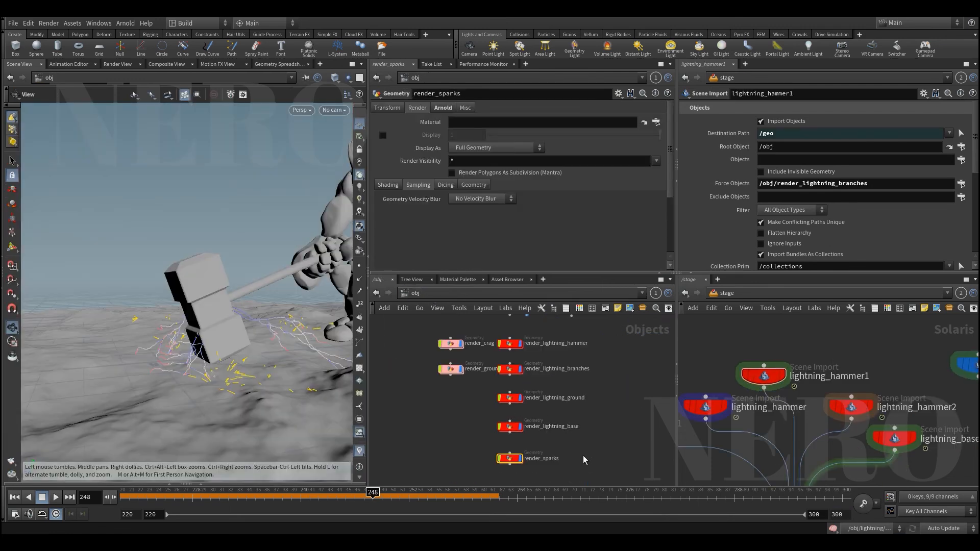
scroll(508, 386, up, 2)
middle_drag(591, 357, 599, 416)
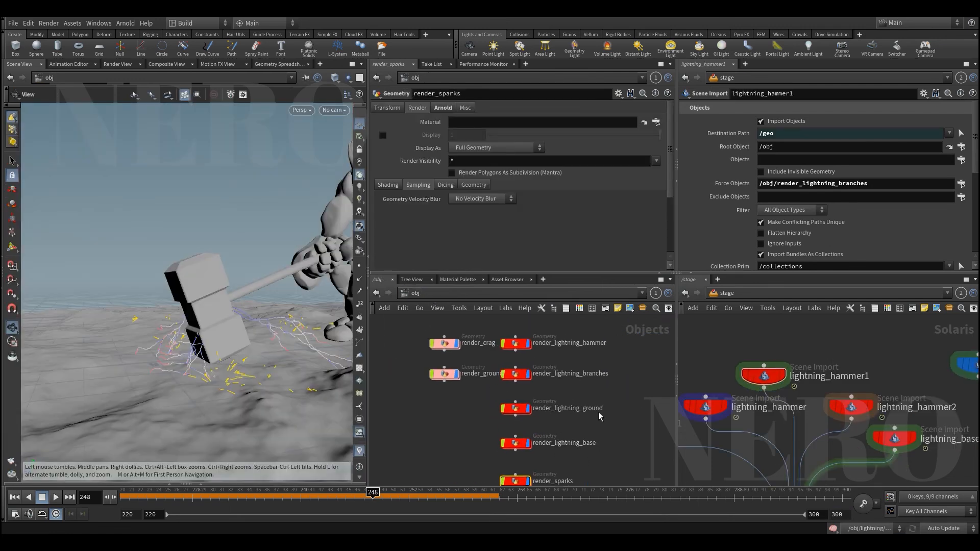
double_click(516, 376)
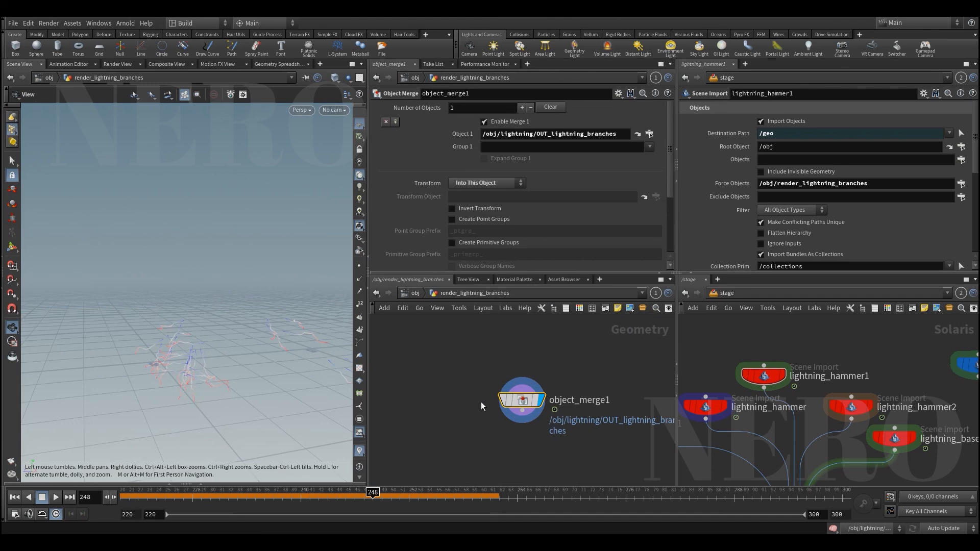
click(637, 134)
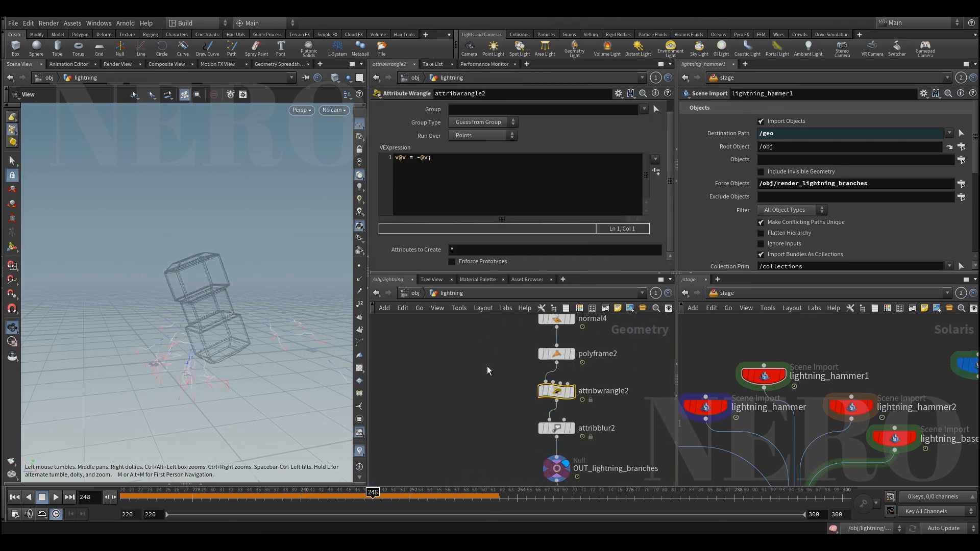
scroll(504, 437, down, 3)
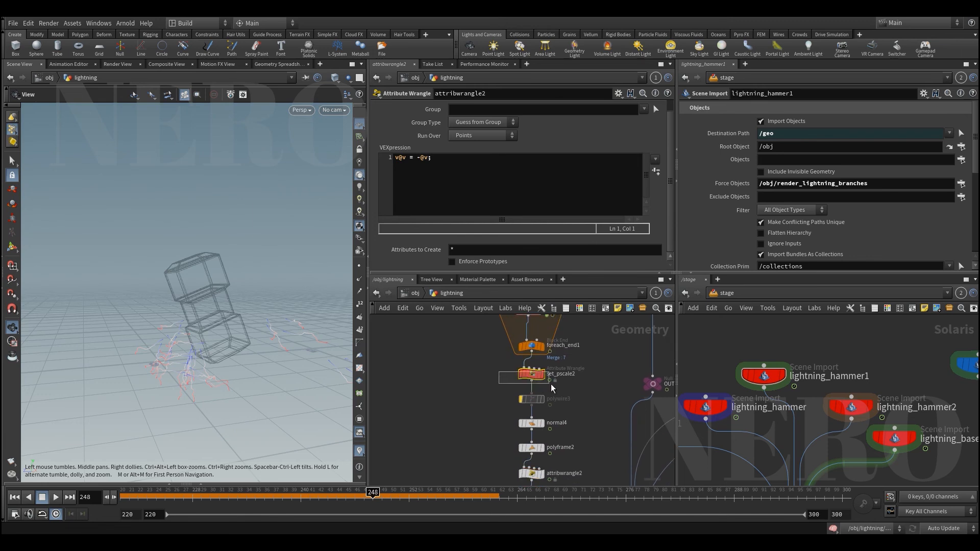
drag(550, 383, 550, 384)
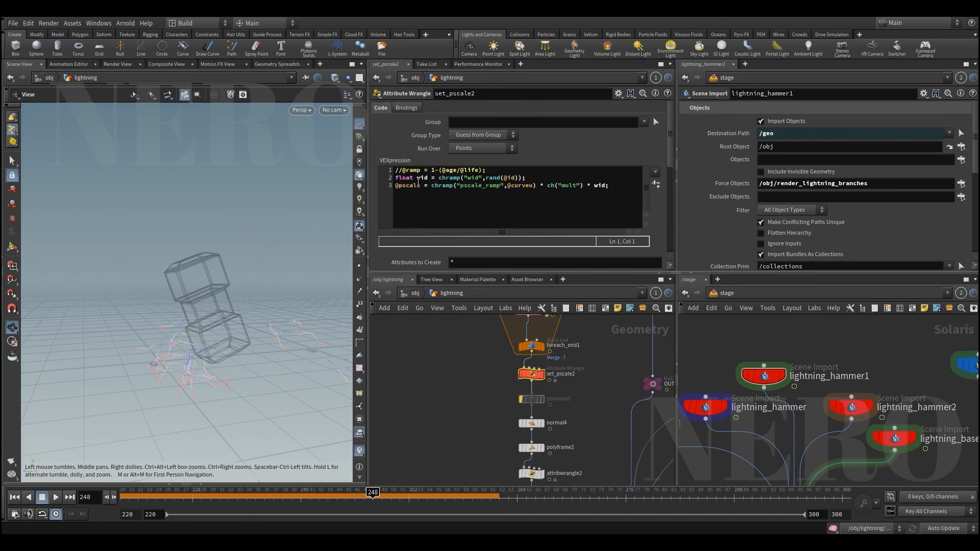
drag(396, 190, 637, 188)
click(464, 377)
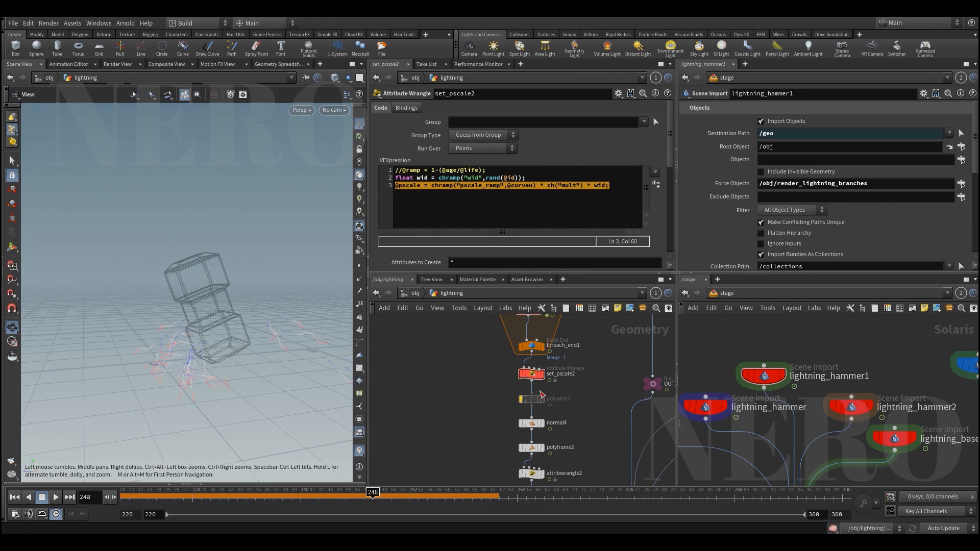
- Switch the stage viewport from Karma to the standard display for a close view of the hammer's lightning, and close the console
drag(770, 334, 806, 408)
click(291, 110)
click(294, 149)
alt+right_drag(161, 326, 175, 280)
alt+drag(175, 280, 171, 253)
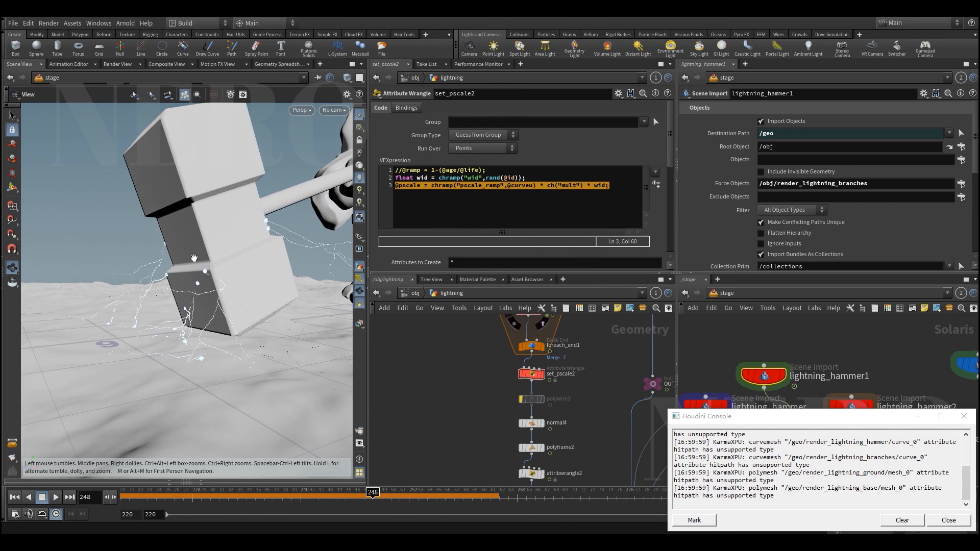
key(Return)
alt+drag(268, 254, 263, 306)
click(914, 520)
click(963, 518)
- Open materiallibrary1 in the stage network and inspect its sparks and lightning shader nodes together
scroll(861, 389, down, 3)
middle_drag(867, 460, 849, 352)
scroll(847, 407, up, 1)
middle_drag(842, 407, 824, 359)
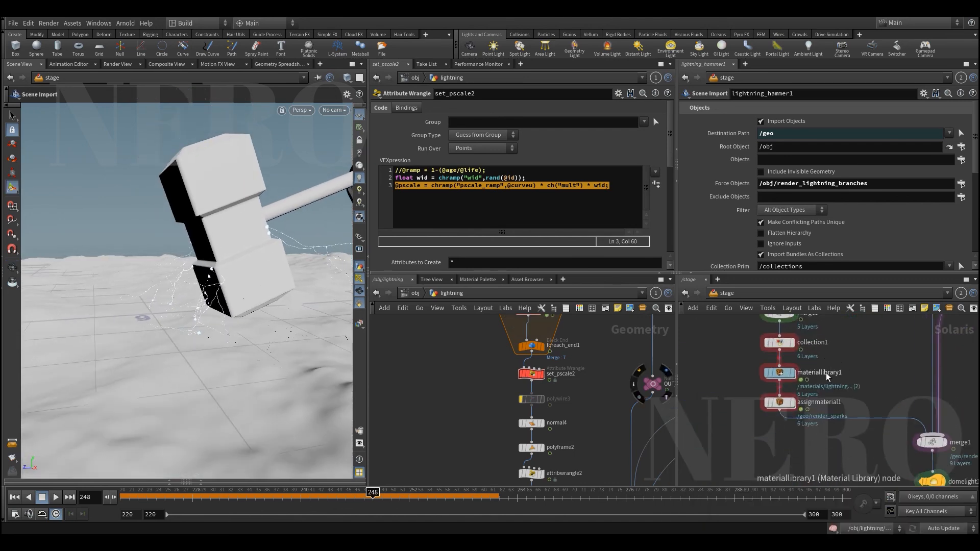
scroll(826, 373, up, 1)
click(796, 337)
click(783, 372)
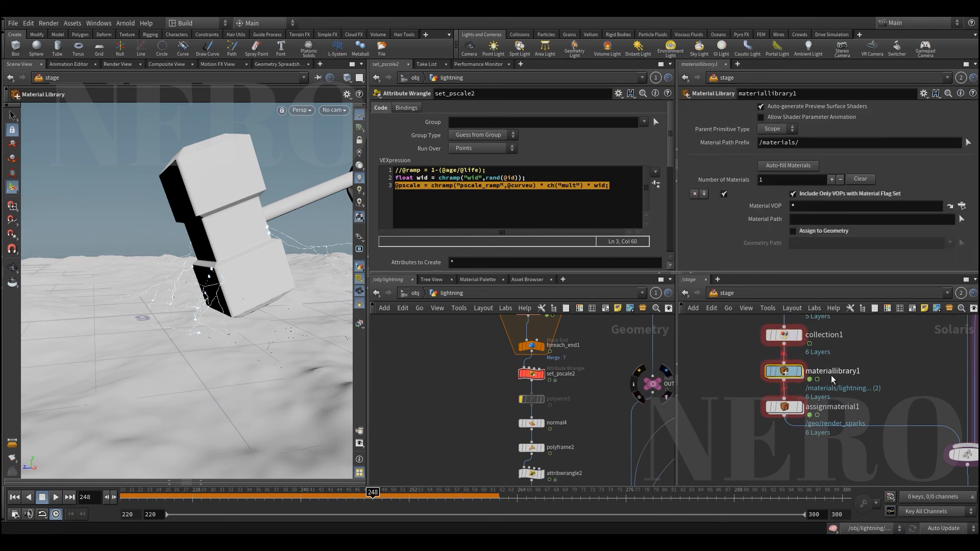
double_click(785, 372)
middle_drag(790, 374, 750, 403)
scroll(750, 398, down, 2)
middle_drag(724, 450, 733, 437)
scroll(755, 375, up, 1)
middle_drag(766, 346, 761, 376)
scroll(760, 376, up, 2)
drag(760, 372, 902, 409)
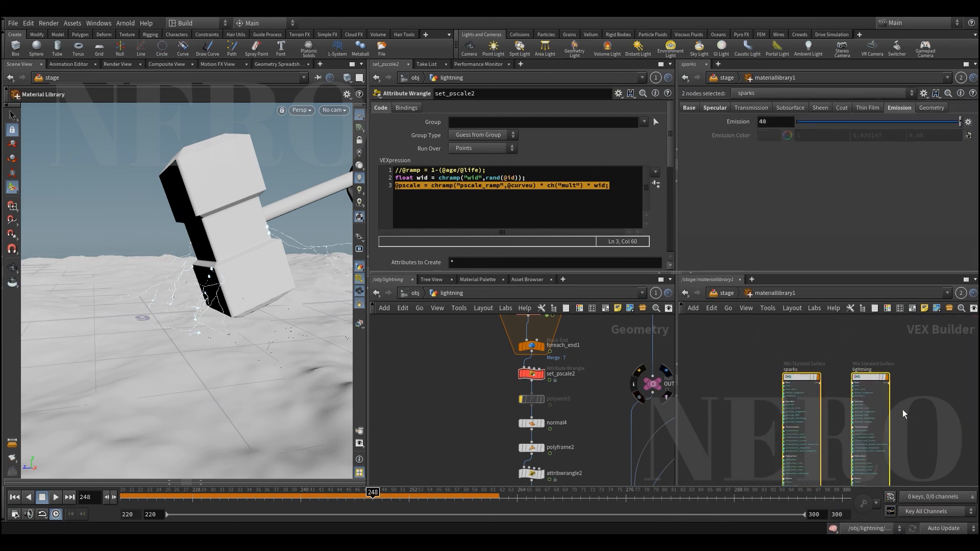
- Examine the sparks and lightning MtlX Standard Surface shaders individually, then leave the material library for the stage network
scroll(767, 394, up, 1)
click(766, 393)
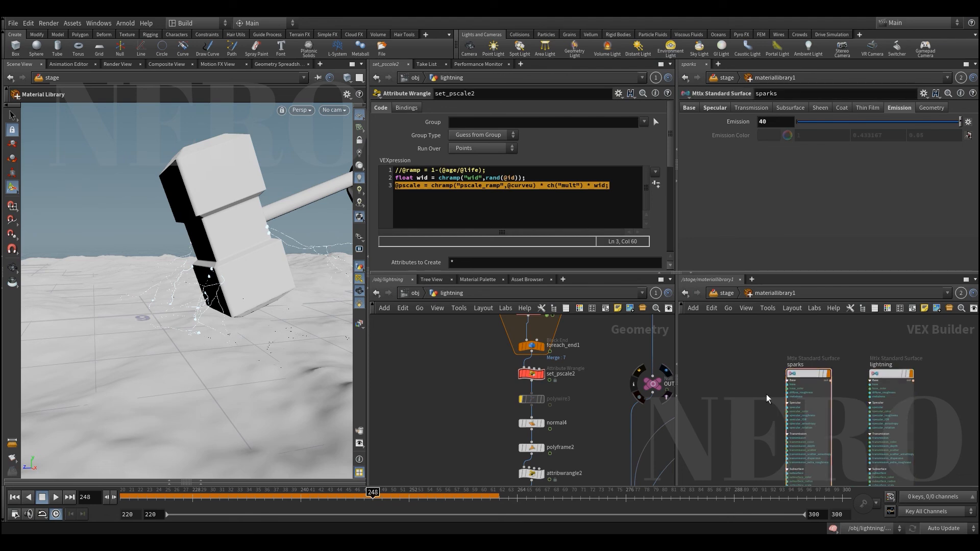
drag(767, 393, 816, 438)
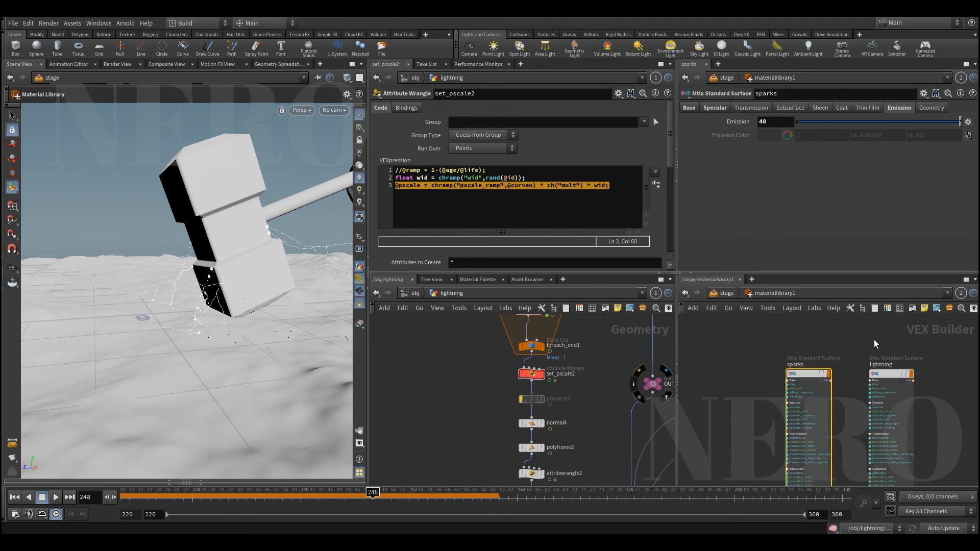
drag(873, 340, 940, 397)
scroll(723, 409, down, 3)
middle_drag(721, 474, 767, 398)
scroll(766, 399, up, 1)
drag(711, 381, 744, 415)
scroll(758, 387, up, 1)
middle_drag(794, 321, 804, 393)
scroll(827, 377, up, 1)
drag(830, 375, 849, 393)
scroll(783, 402, down, 2)
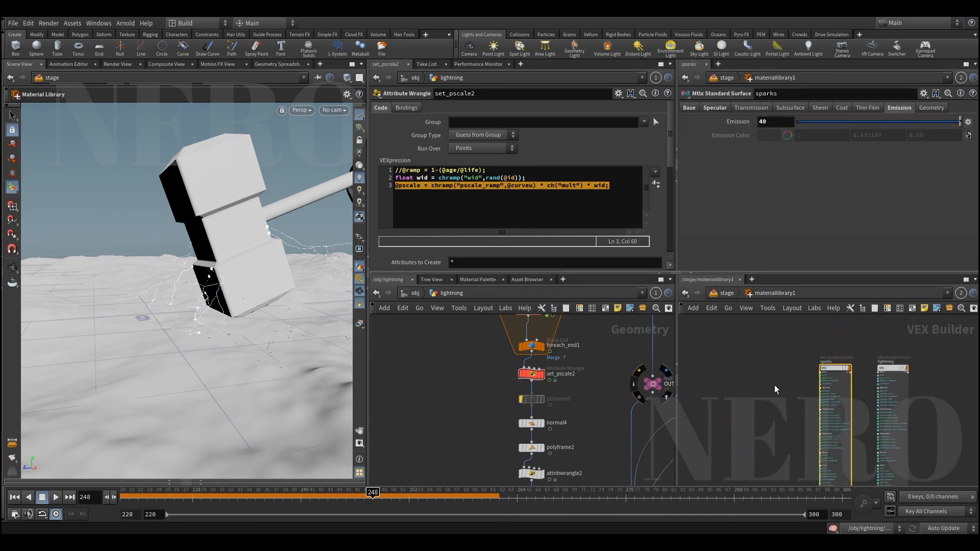
scroll(775, 383, down, 2)
click(779, 377)
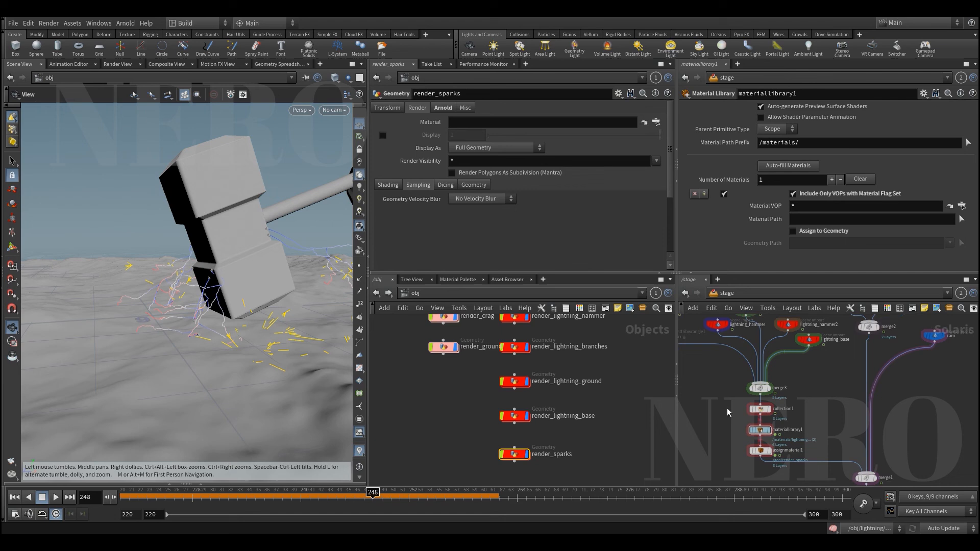
- Reopen materiallibrary1 and examine the displayColor attribute name on the bind1 node feeding the sparks shader
drag(727, 418, 793, 440)
middle_drag(728, 447, 730, 433)
scroll(730, 433, up, 1)
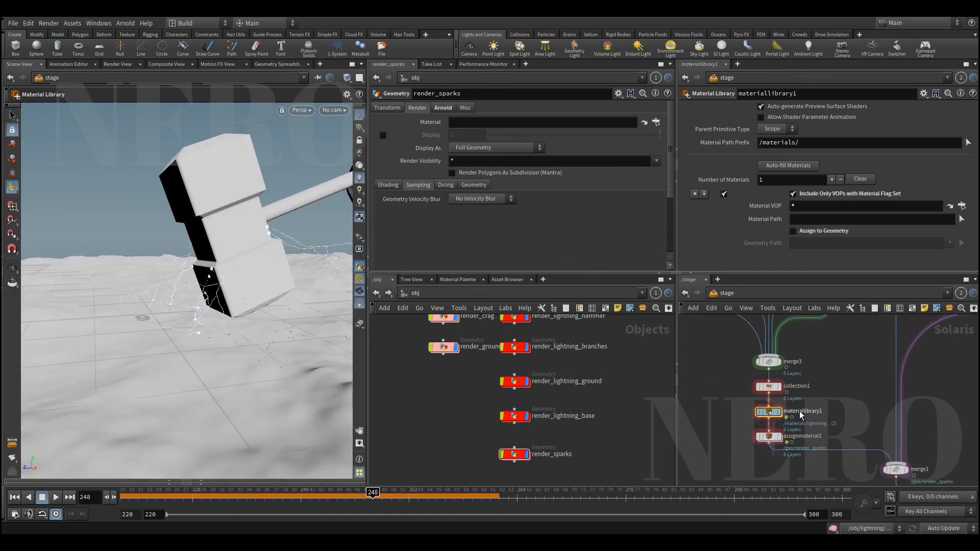
double_click(768, 413)
scroll(751, 425, up, 1)
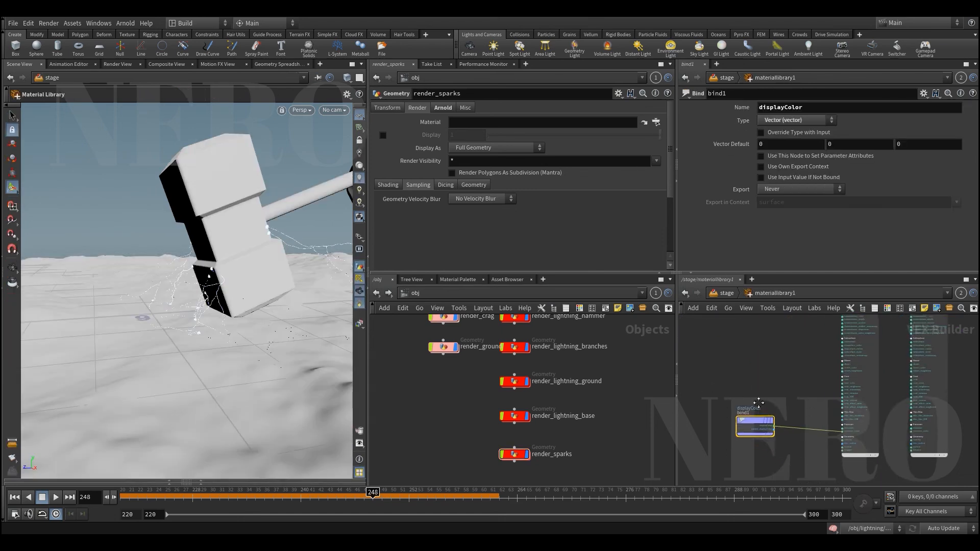
middle_drag(755, 403, 752, 389)
drag(727, 376, 744, 419)
double_click(856, 113)
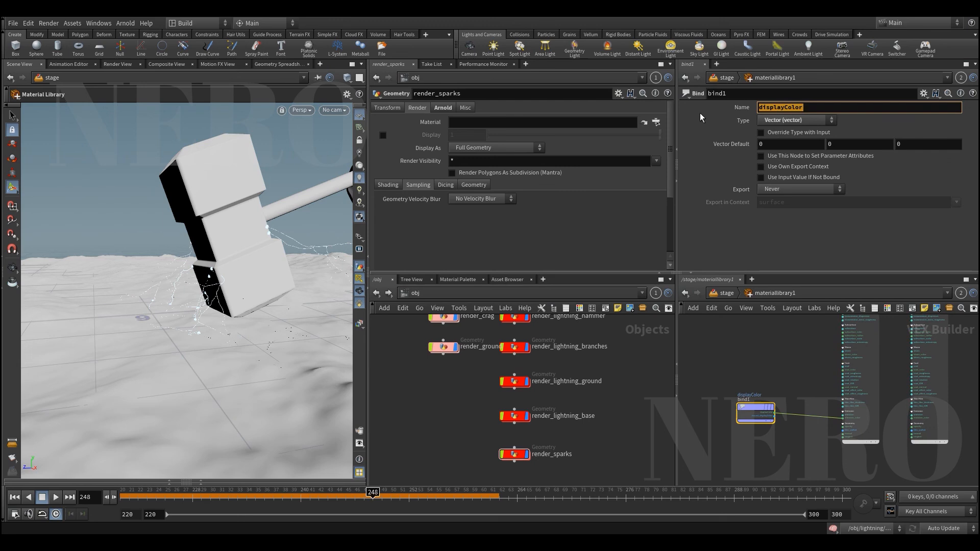
key(Return)
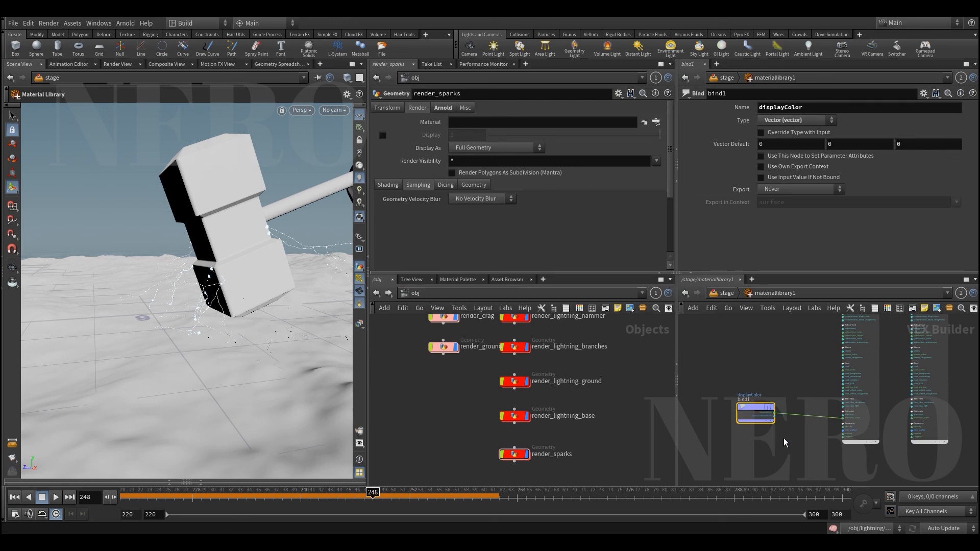
- Re-enter materiallibrary1 and examine the sparks shader's emission setting and its emission_color connection
click(727, 295)
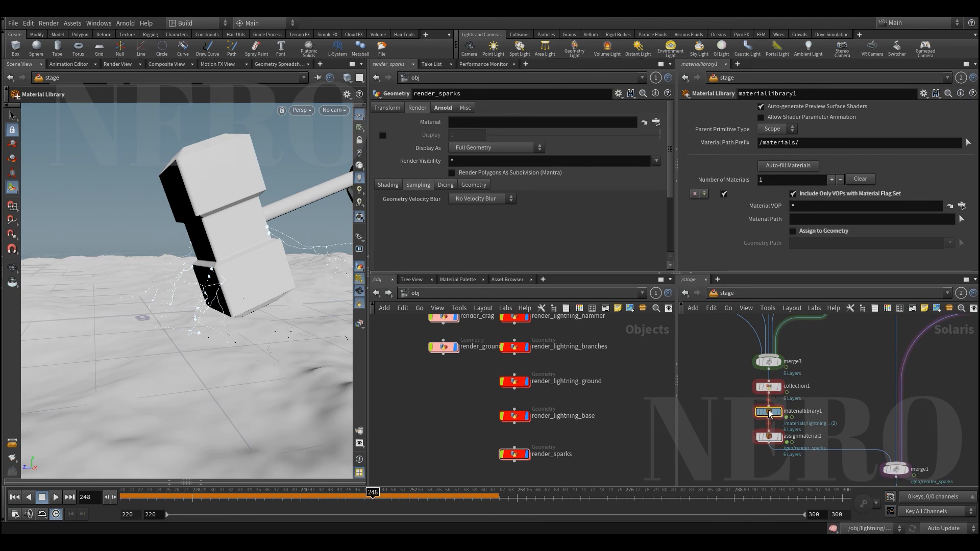
double_click(769, 412)
scroll(835, 376, up, 5)
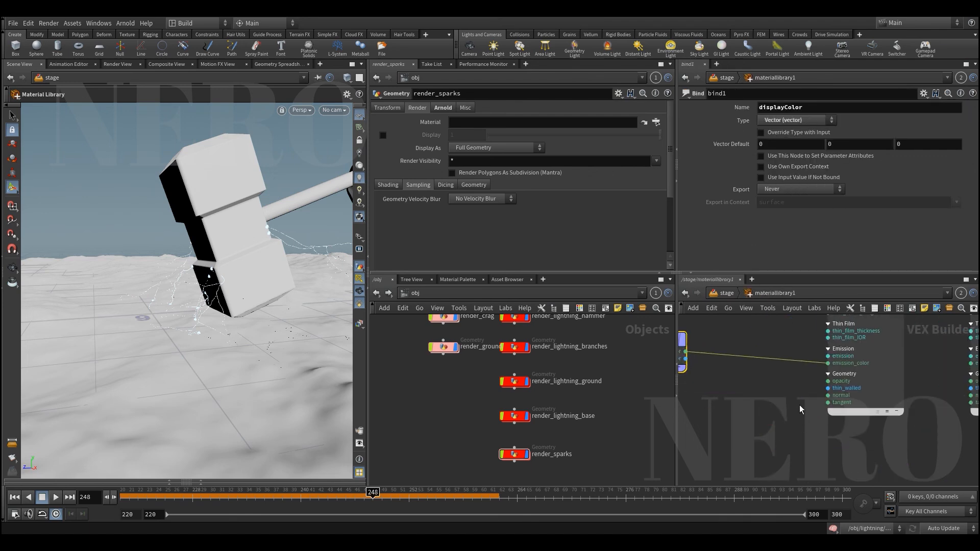
click(850, 380)
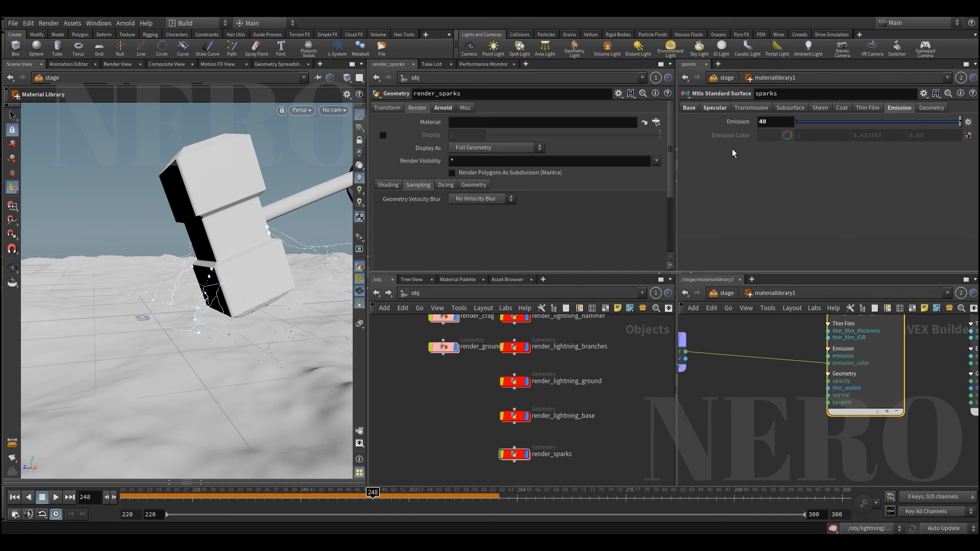
click(758, 413)
scroll(758, 413, down, 3)
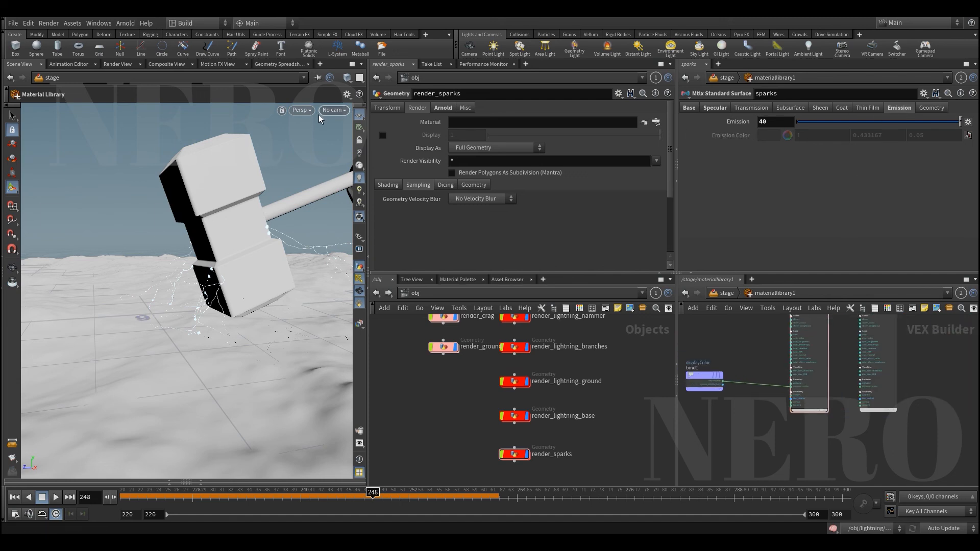
- Switch the viewport back to Karma rendering, close the console, and frame the whole stage network
click(302, 110)
click(306, 158)
click(726, 293)
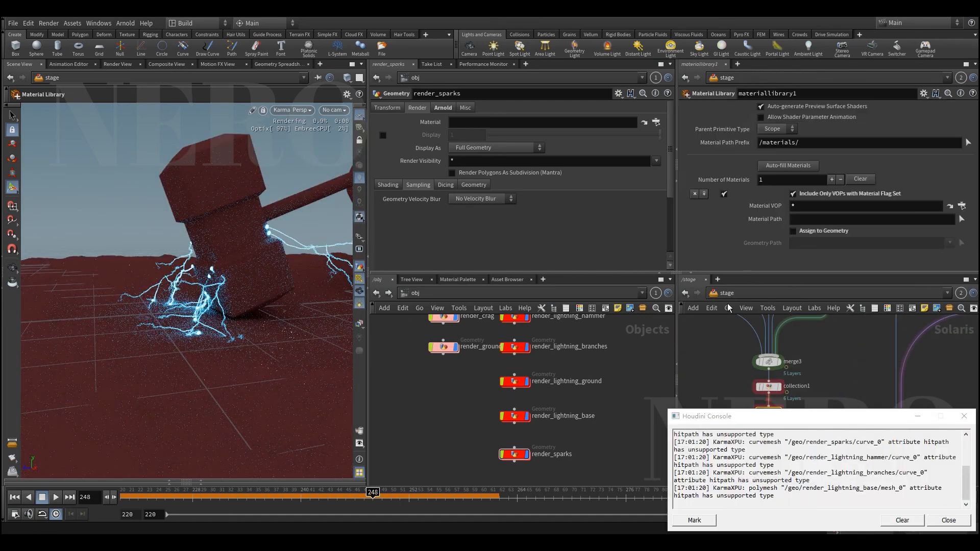
click(948, 520)
key(h)
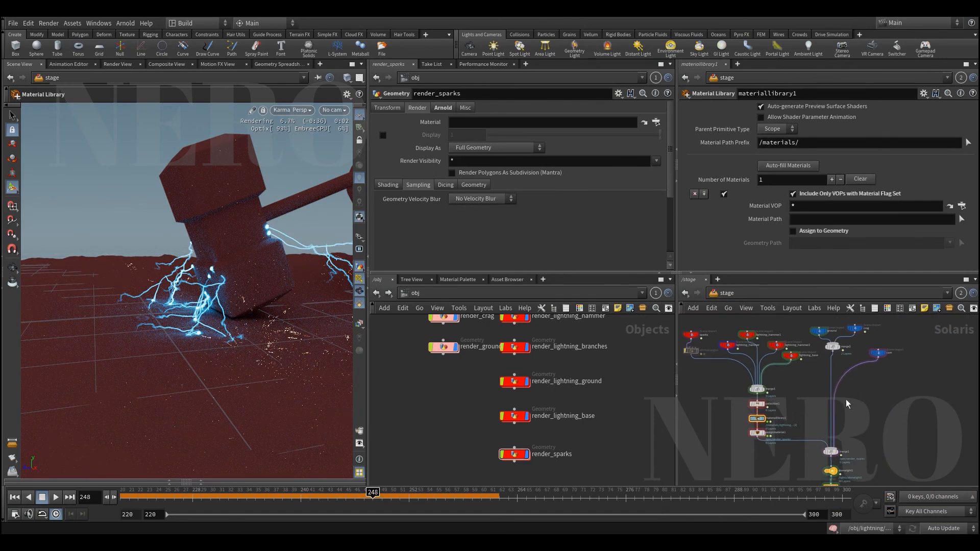
- Inspect the domelight1, lightlinker1 and lightning_test Karma nodes, and look through cam1 in the viewport
scroll(867, 392, up, 3)
scroll(851, 432, down, 2)
middle_drag(852, 434, 889, 322)
middle_drag(890, 439, 856, 382)
scroll(793, 391, up, 2)
drag(757, 348, 846, 371)
drag(756, 390, 847, 401)
drag(725, 414, 847, 454)
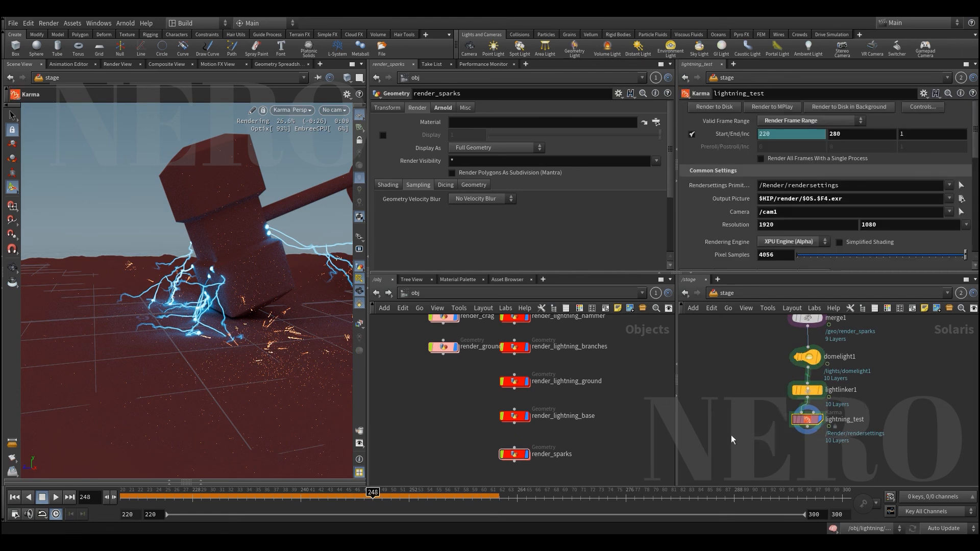
click(335, 111)
click(334, 124)
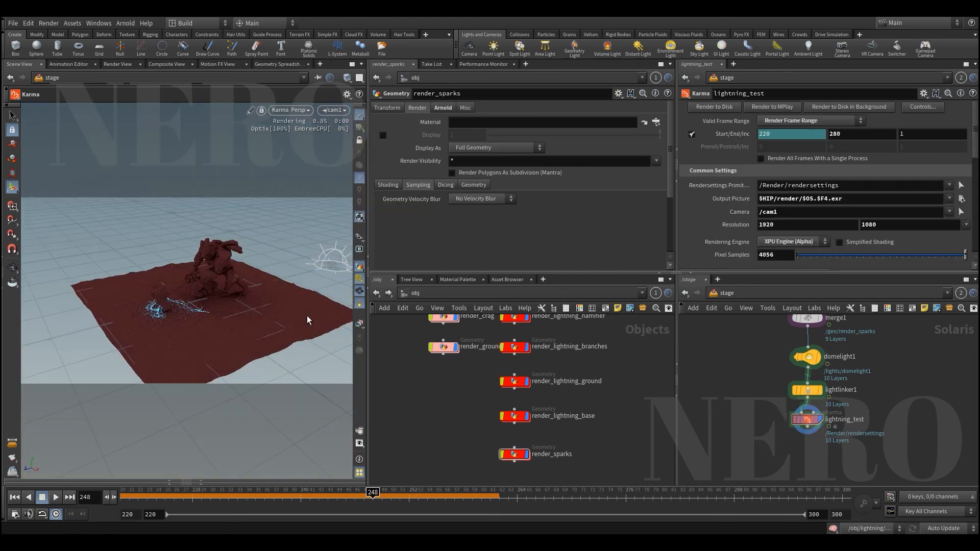
- Switch to RV, examine the lightning_crag.mov render up close, play it back, and minimize the player
click(335, 541)
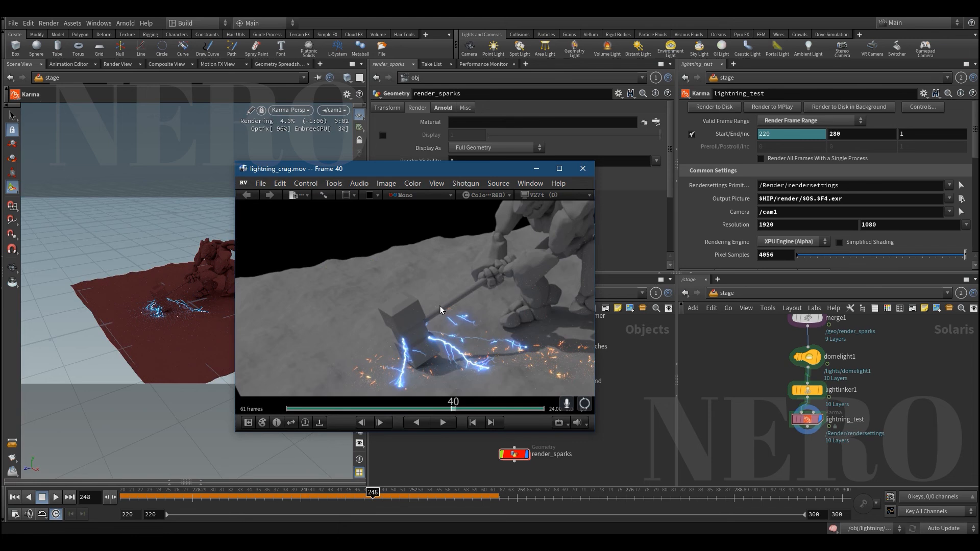
scroll(440, 311, down, 3)
scroll(440, 311, up, 1)
scroll(441, 311, up, 2)
ctrl+drag(454, 303, 329, 338)
ctrl+drag(456, 334, 441, 338)
middle_drag(467, 335, 404, 305)
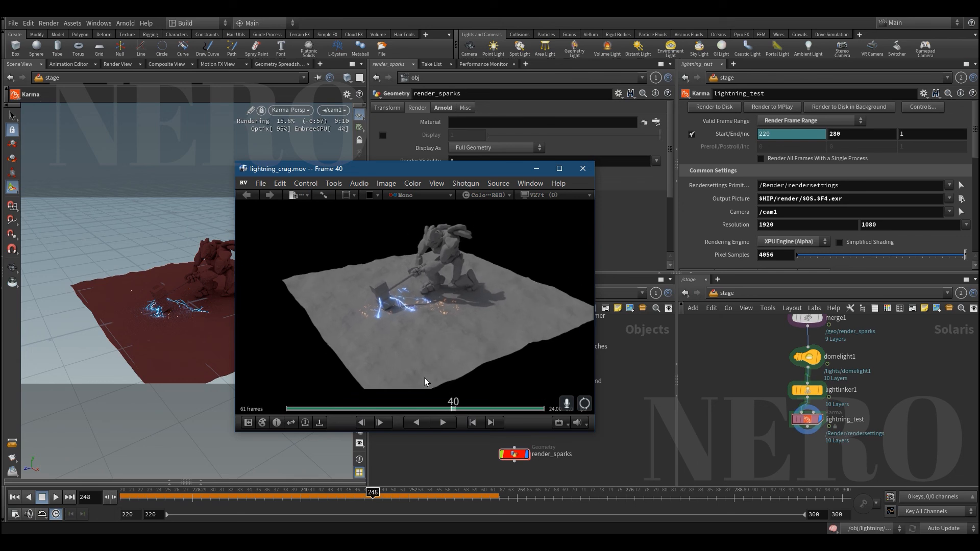
click(442, 422)
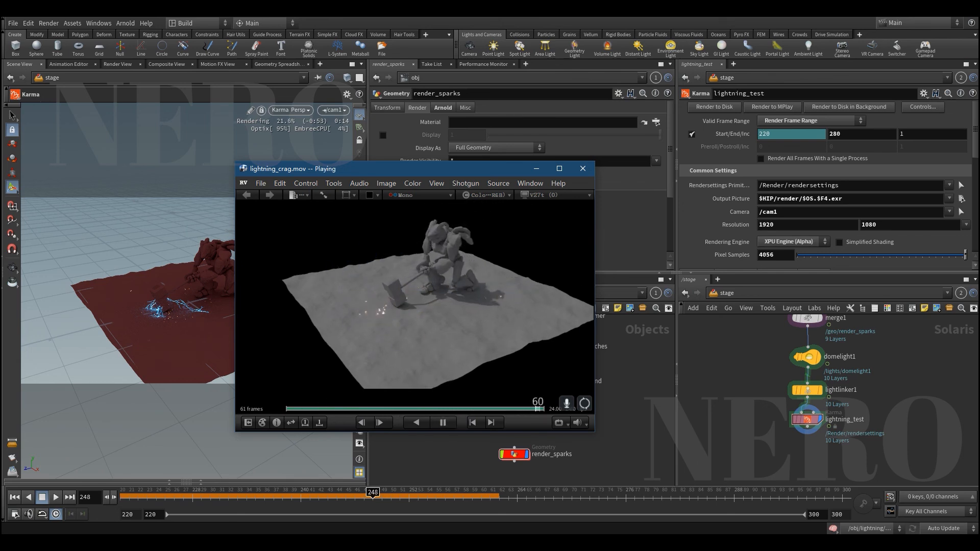
click(536, 169)
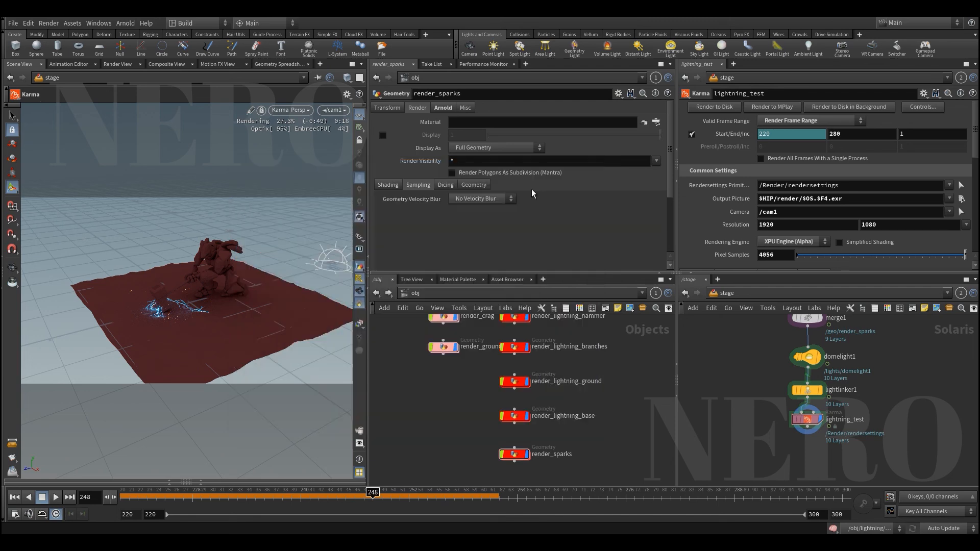